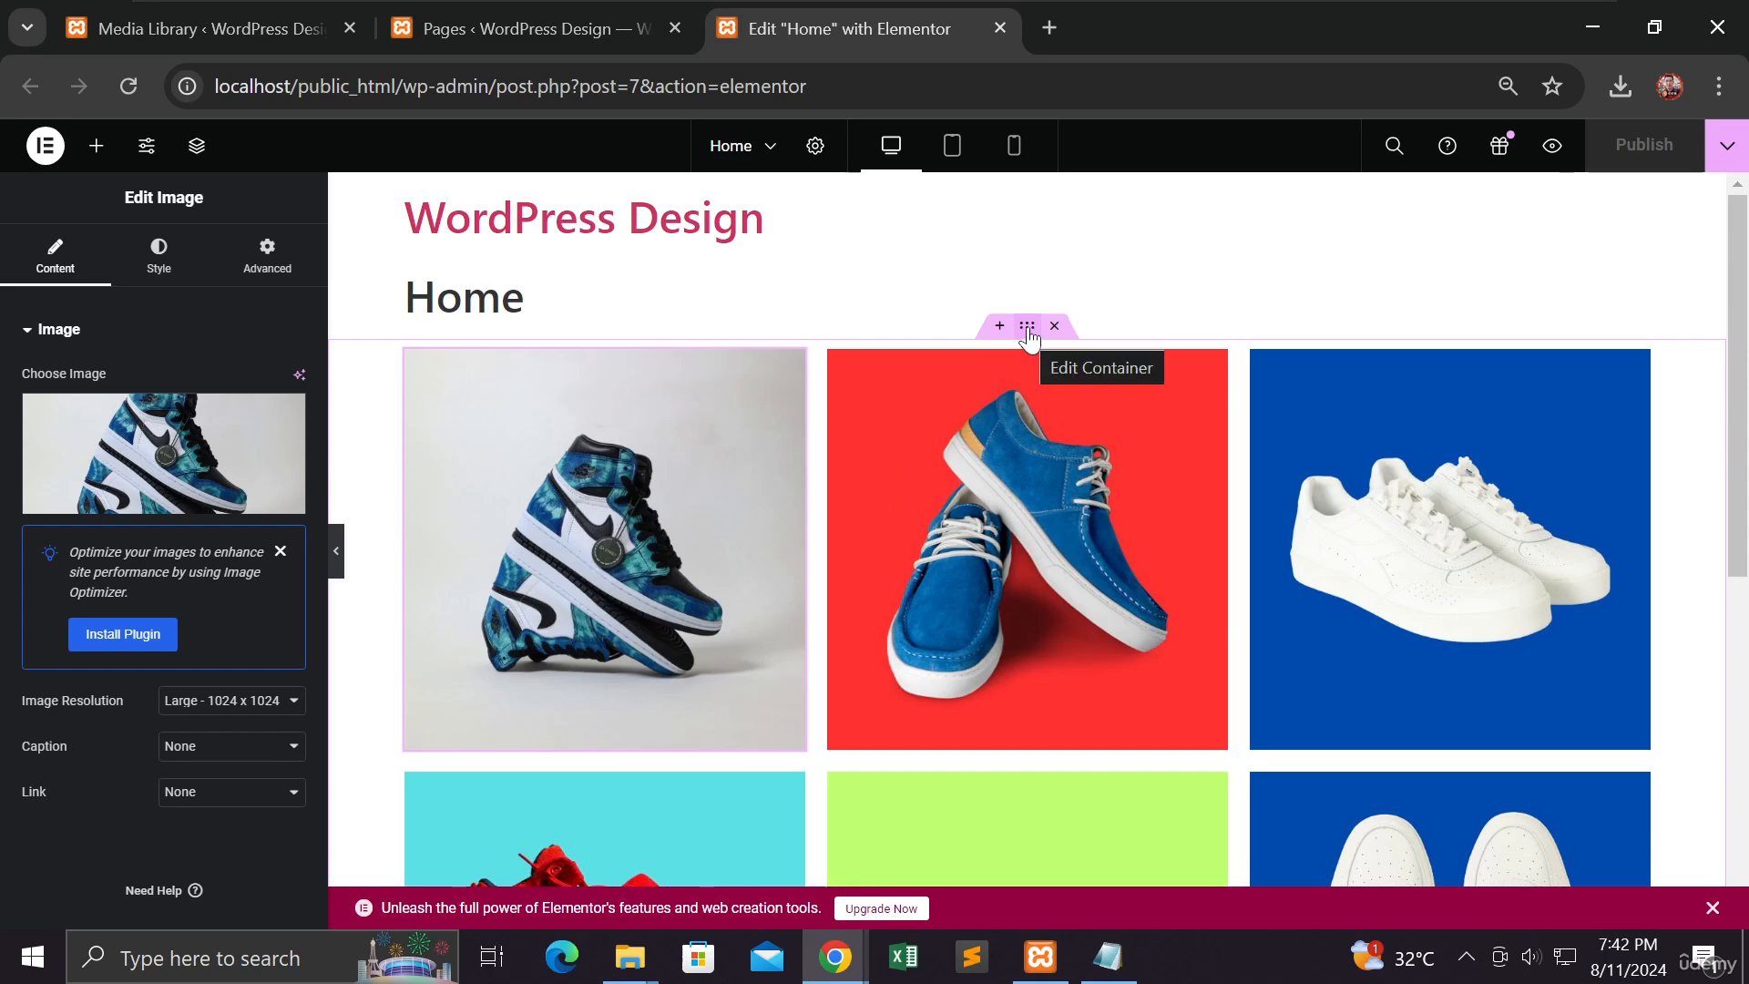
# Step: Scroll through the Home page to check the six-image shoe grid
pyautogui.scroll(-5, 1006, 430)
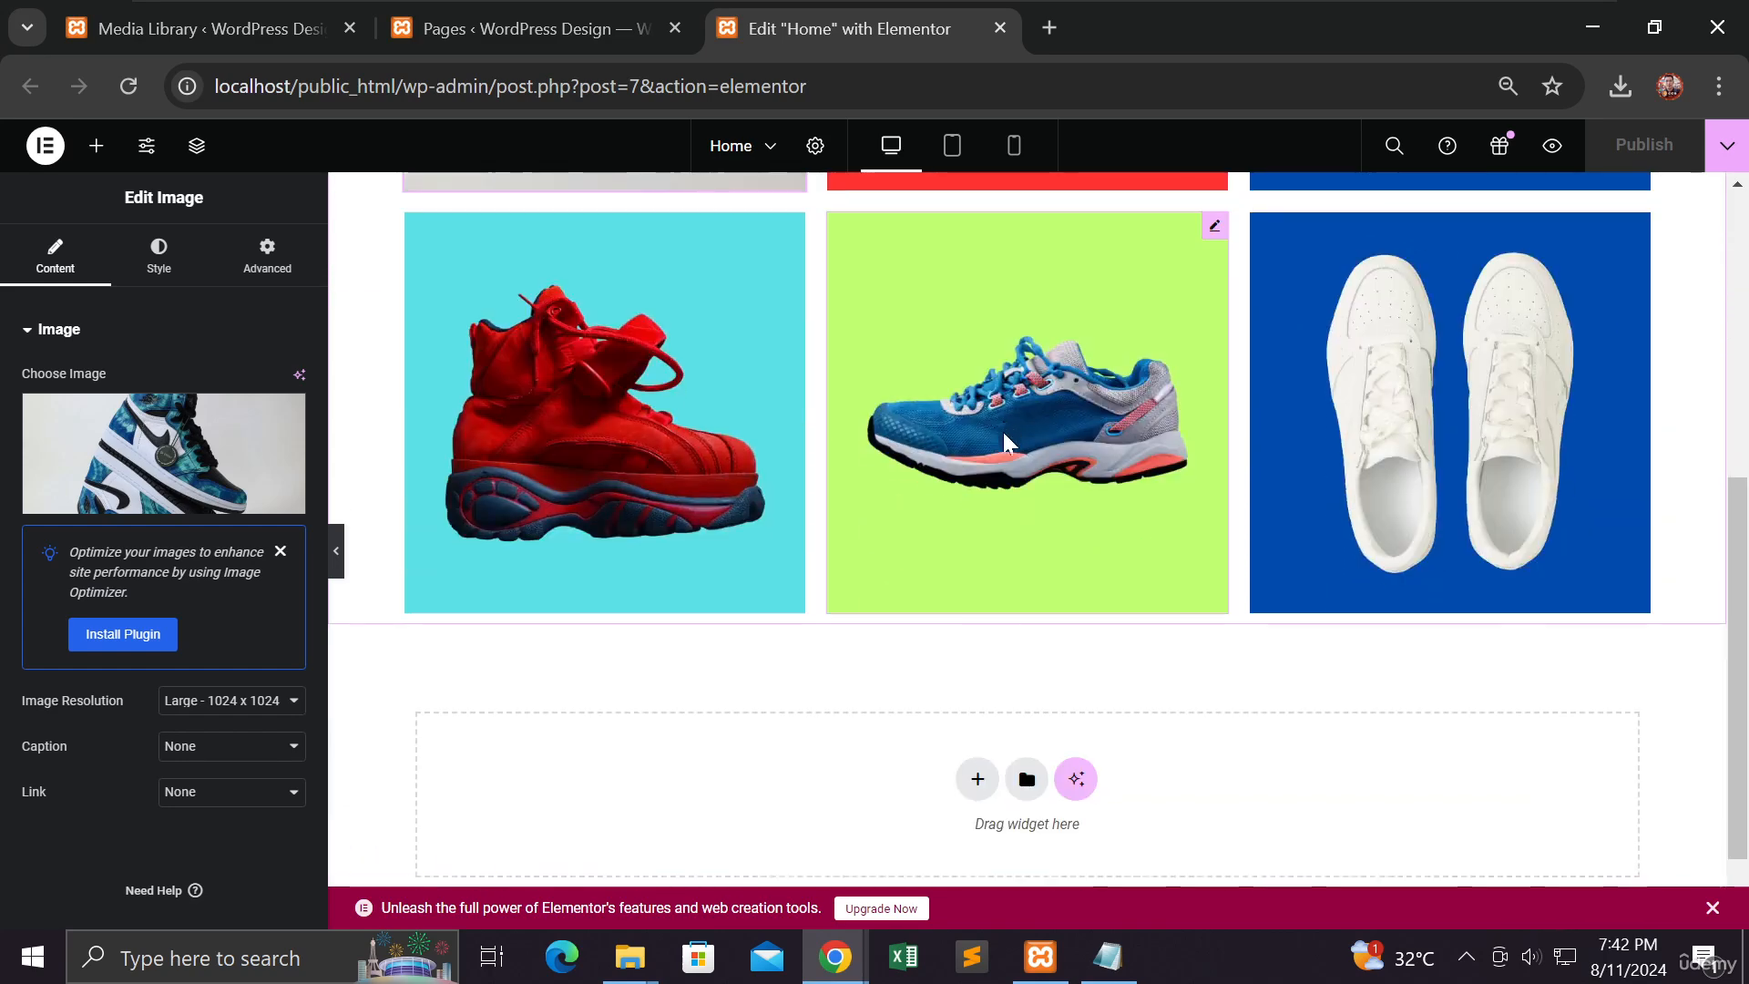
pyautogui.scroll(-1, 1005, 441)
pyautogui.scroll(5, 1002, 443)
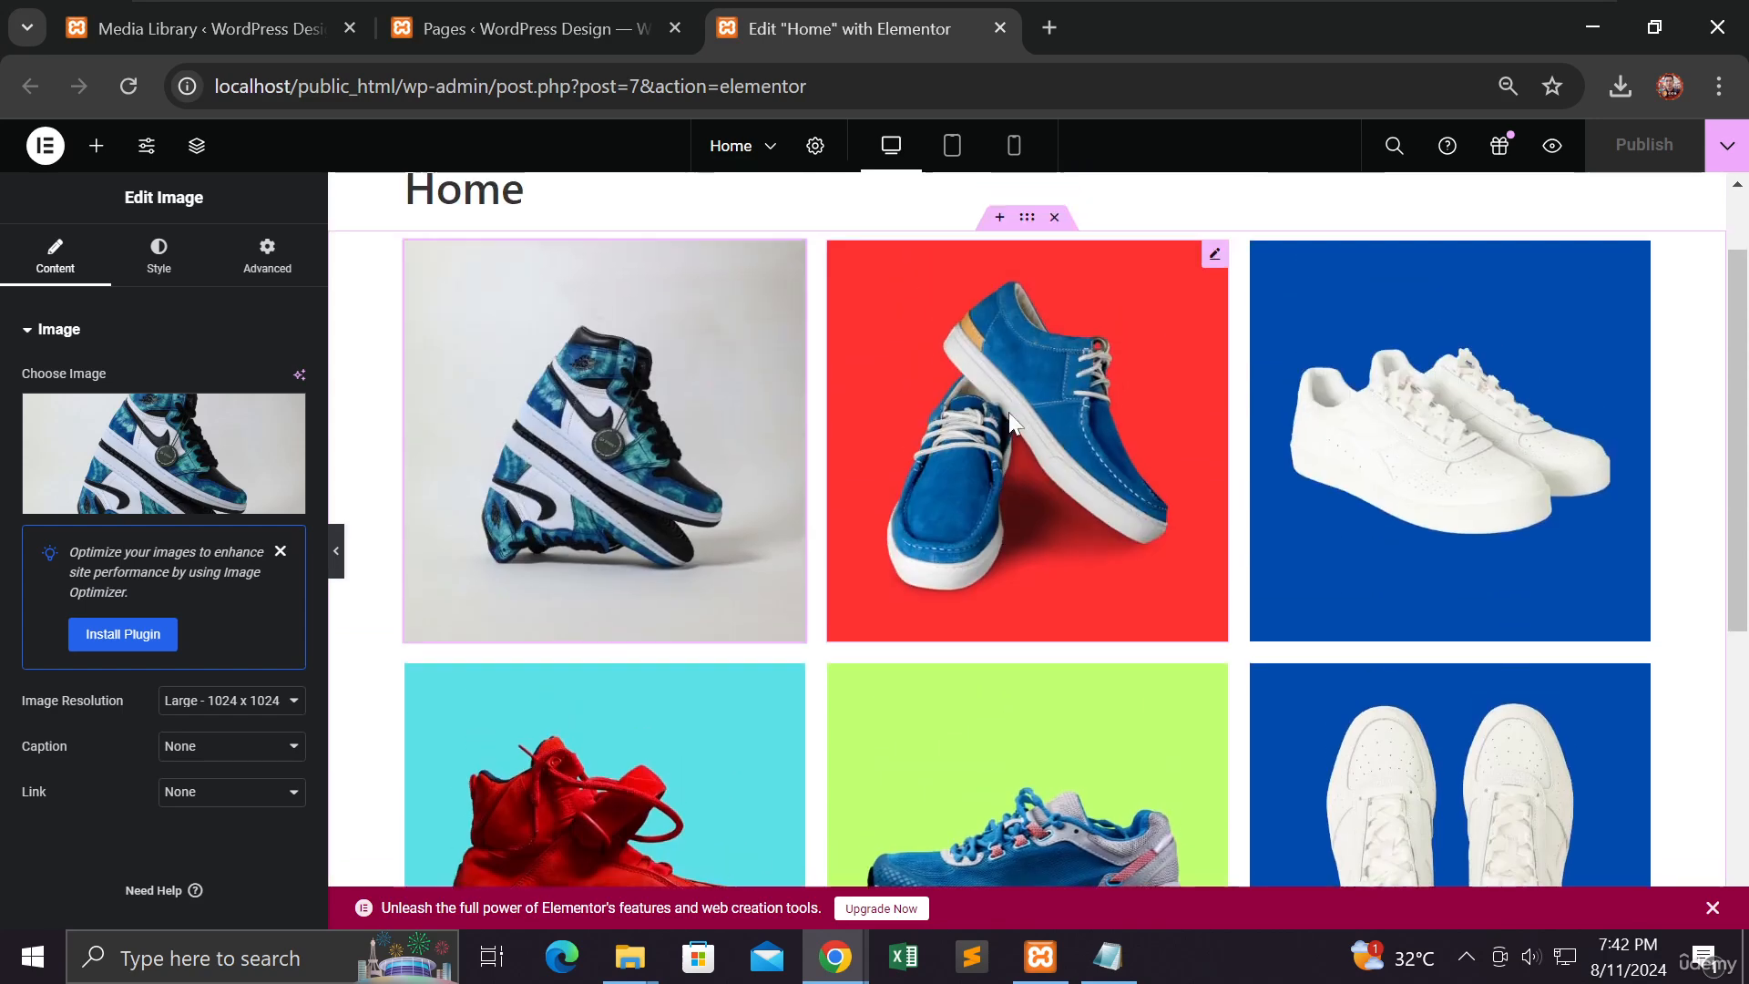
# Step: Select the grid gallery container, then add a new Flexbox section beneath it
pyautogui.click(1027, 227)
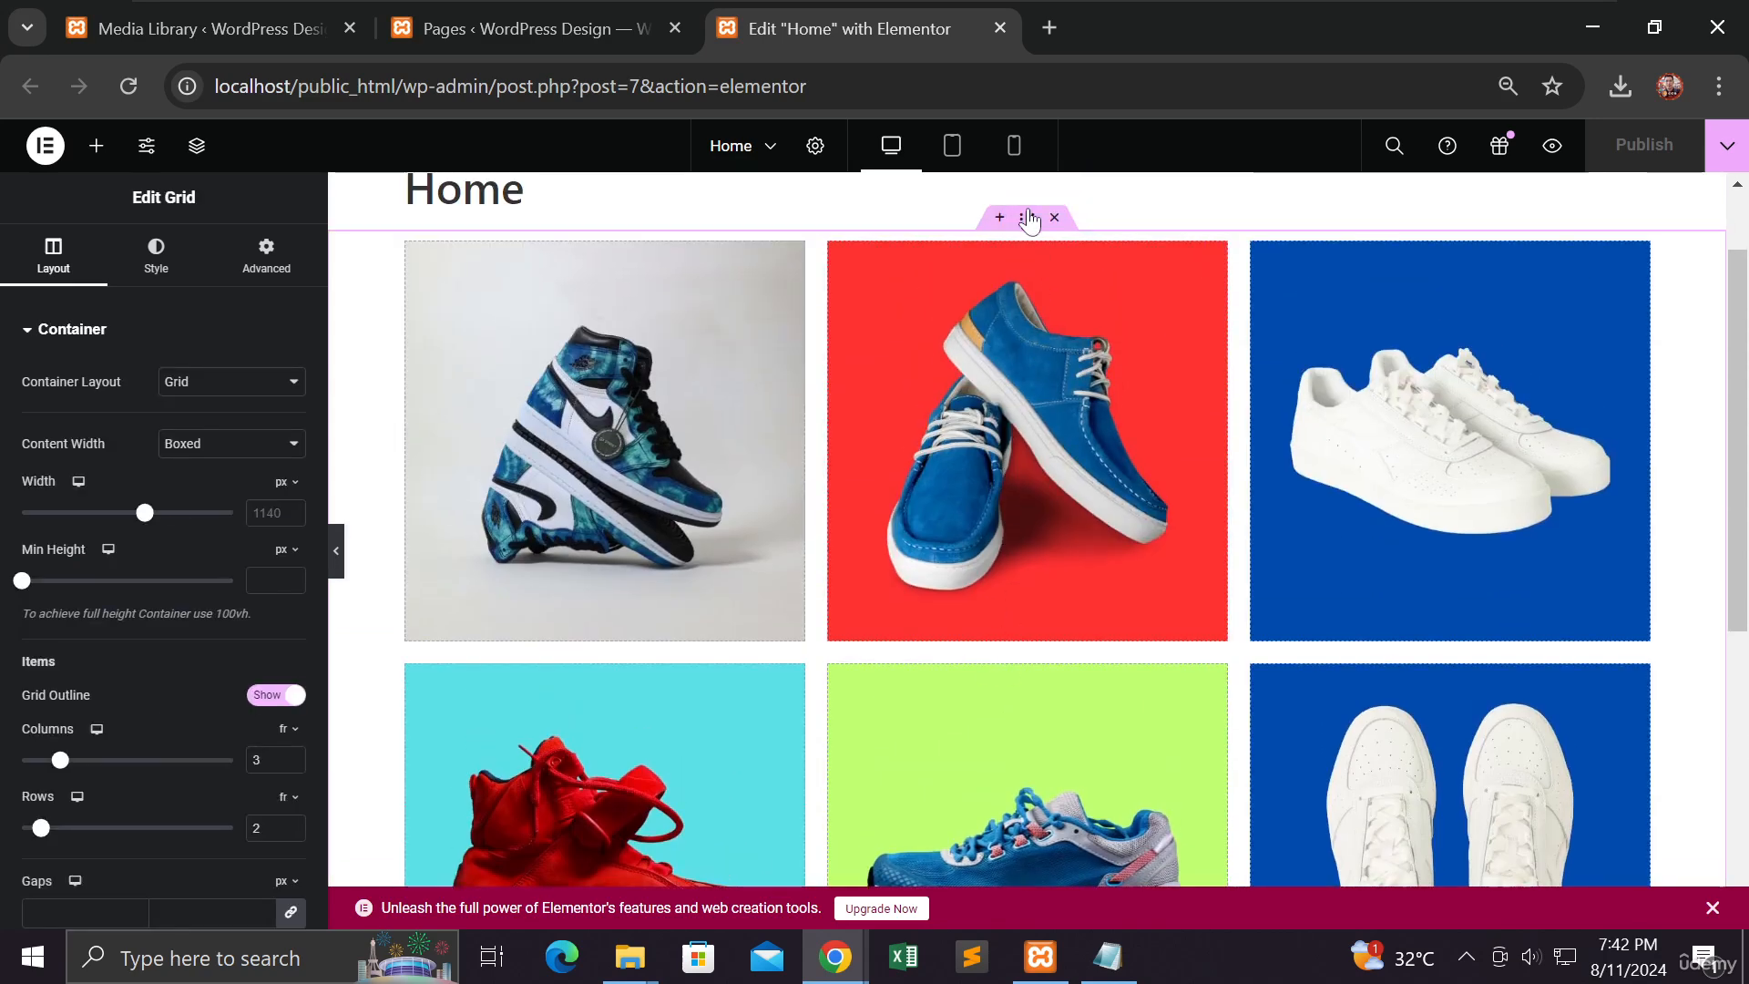
pyautogui.scroll(-5, 1020, 422)
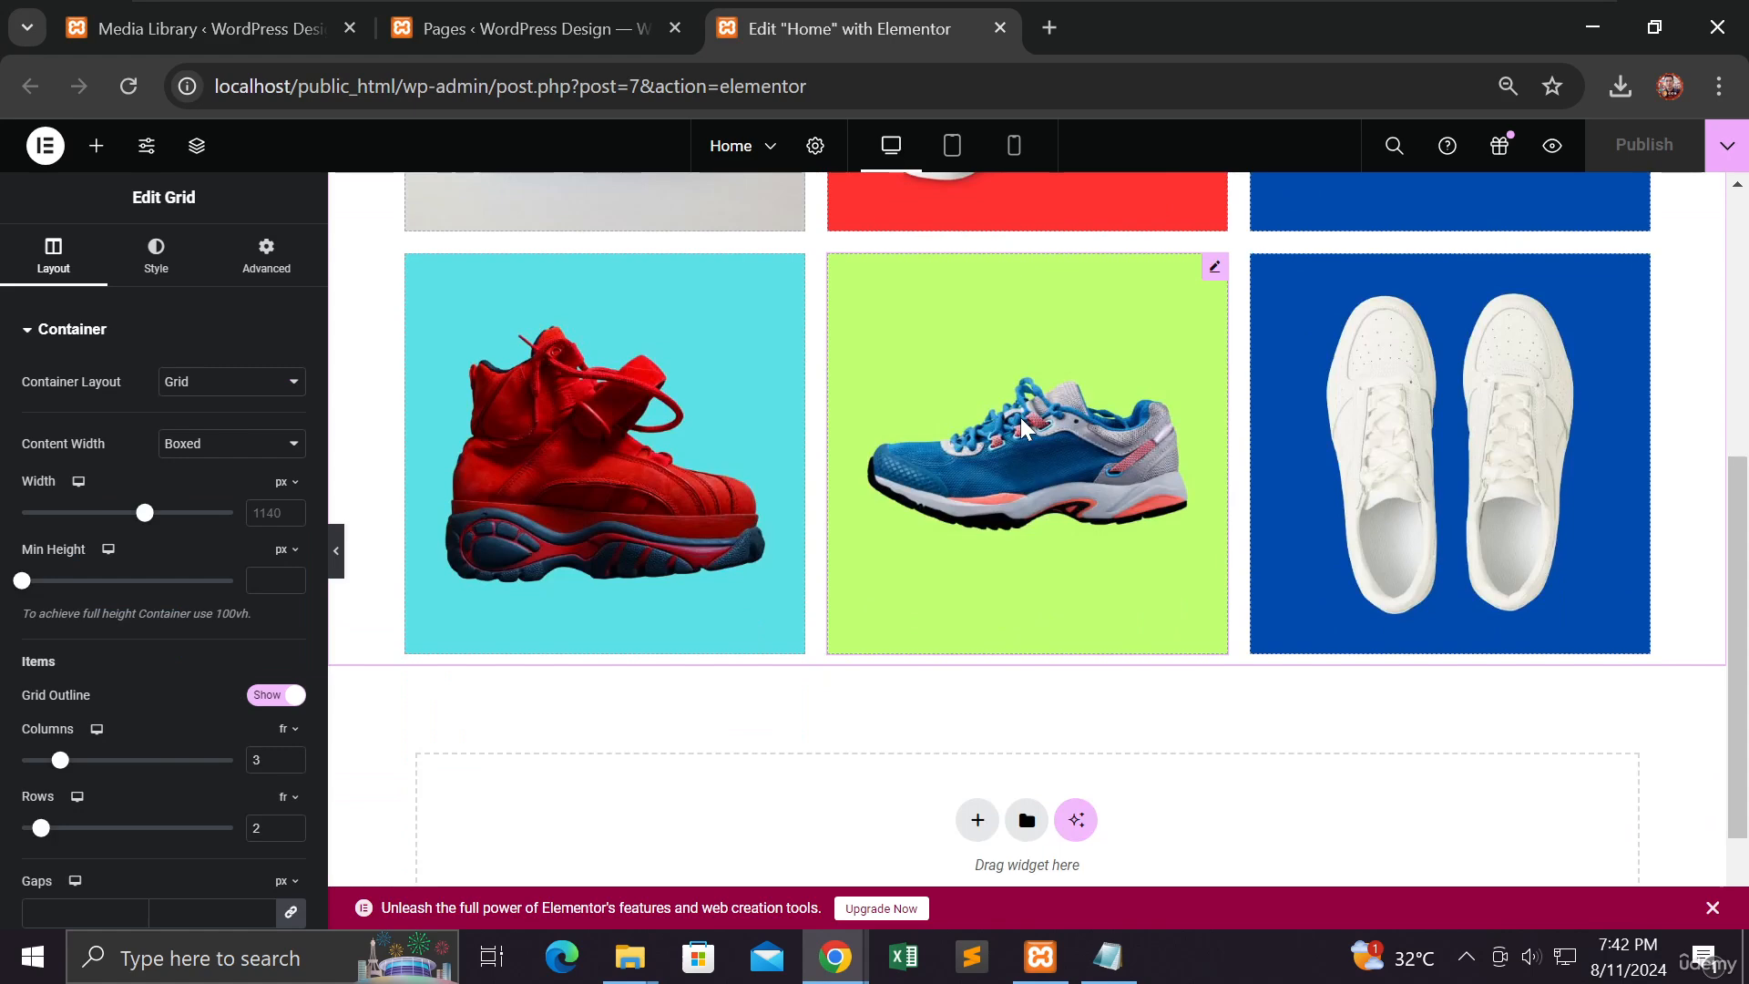
pyautogui.scroll(-2, 1020, 417)
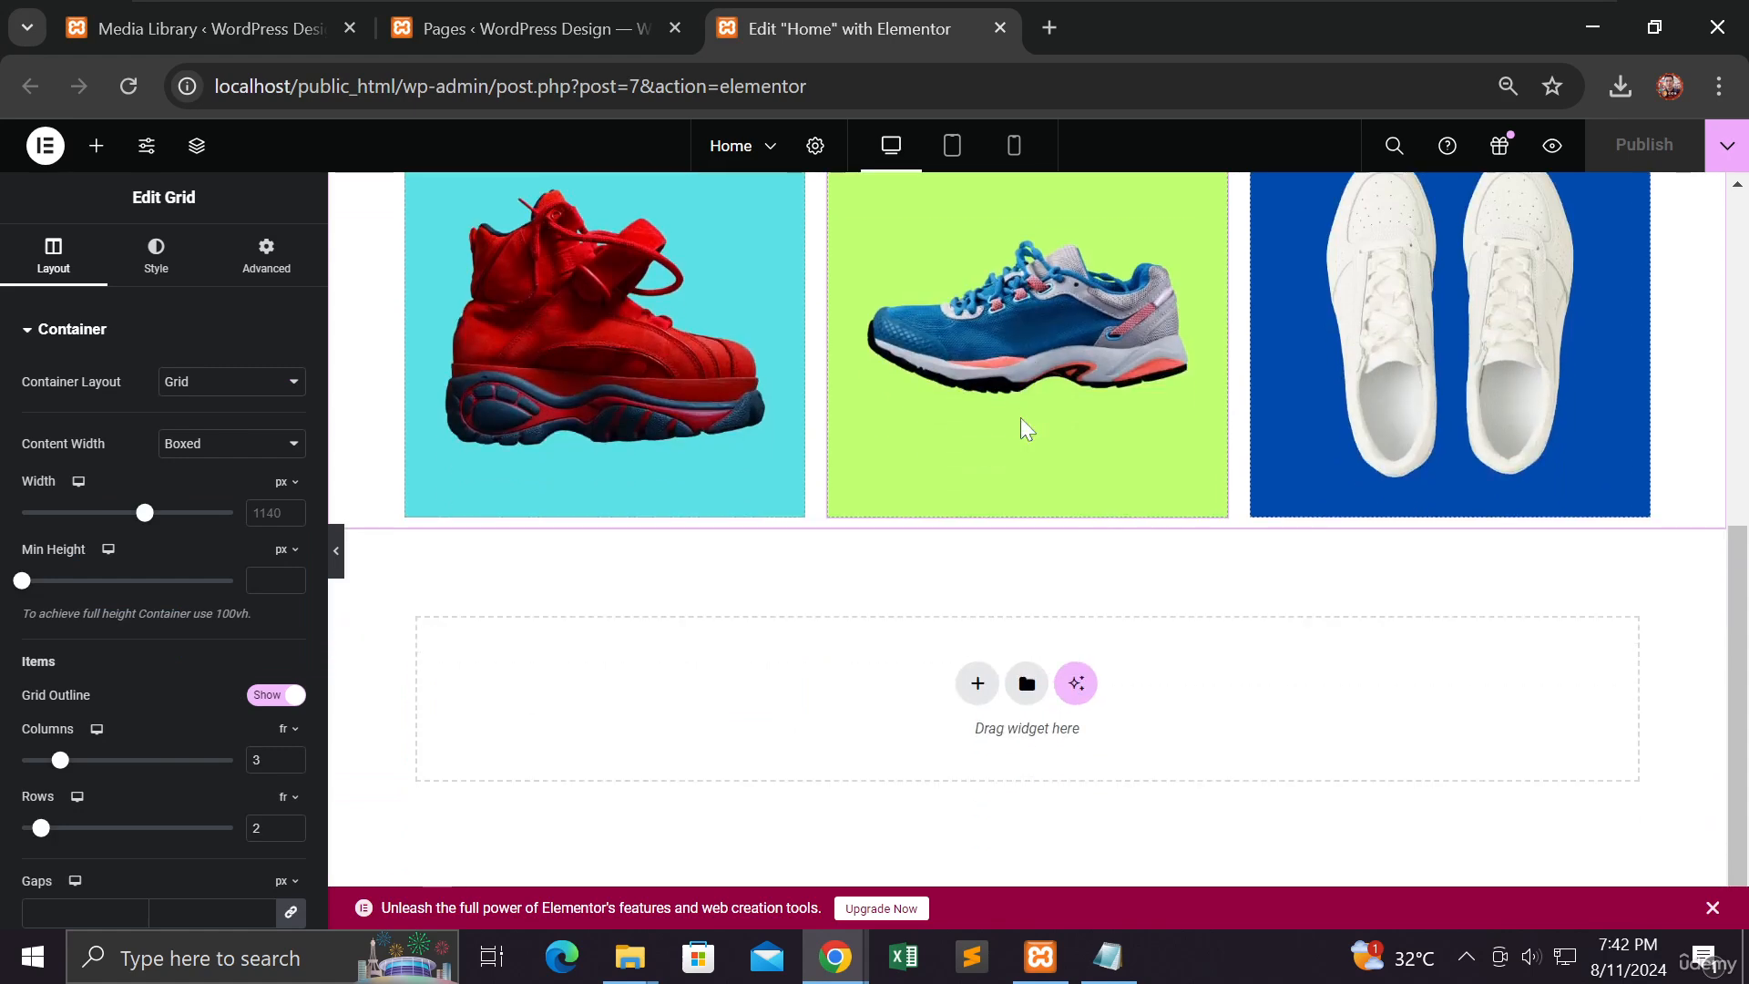
pyautogui.click(975, 685)
pyautogui.scroll(-1, 976, 691)
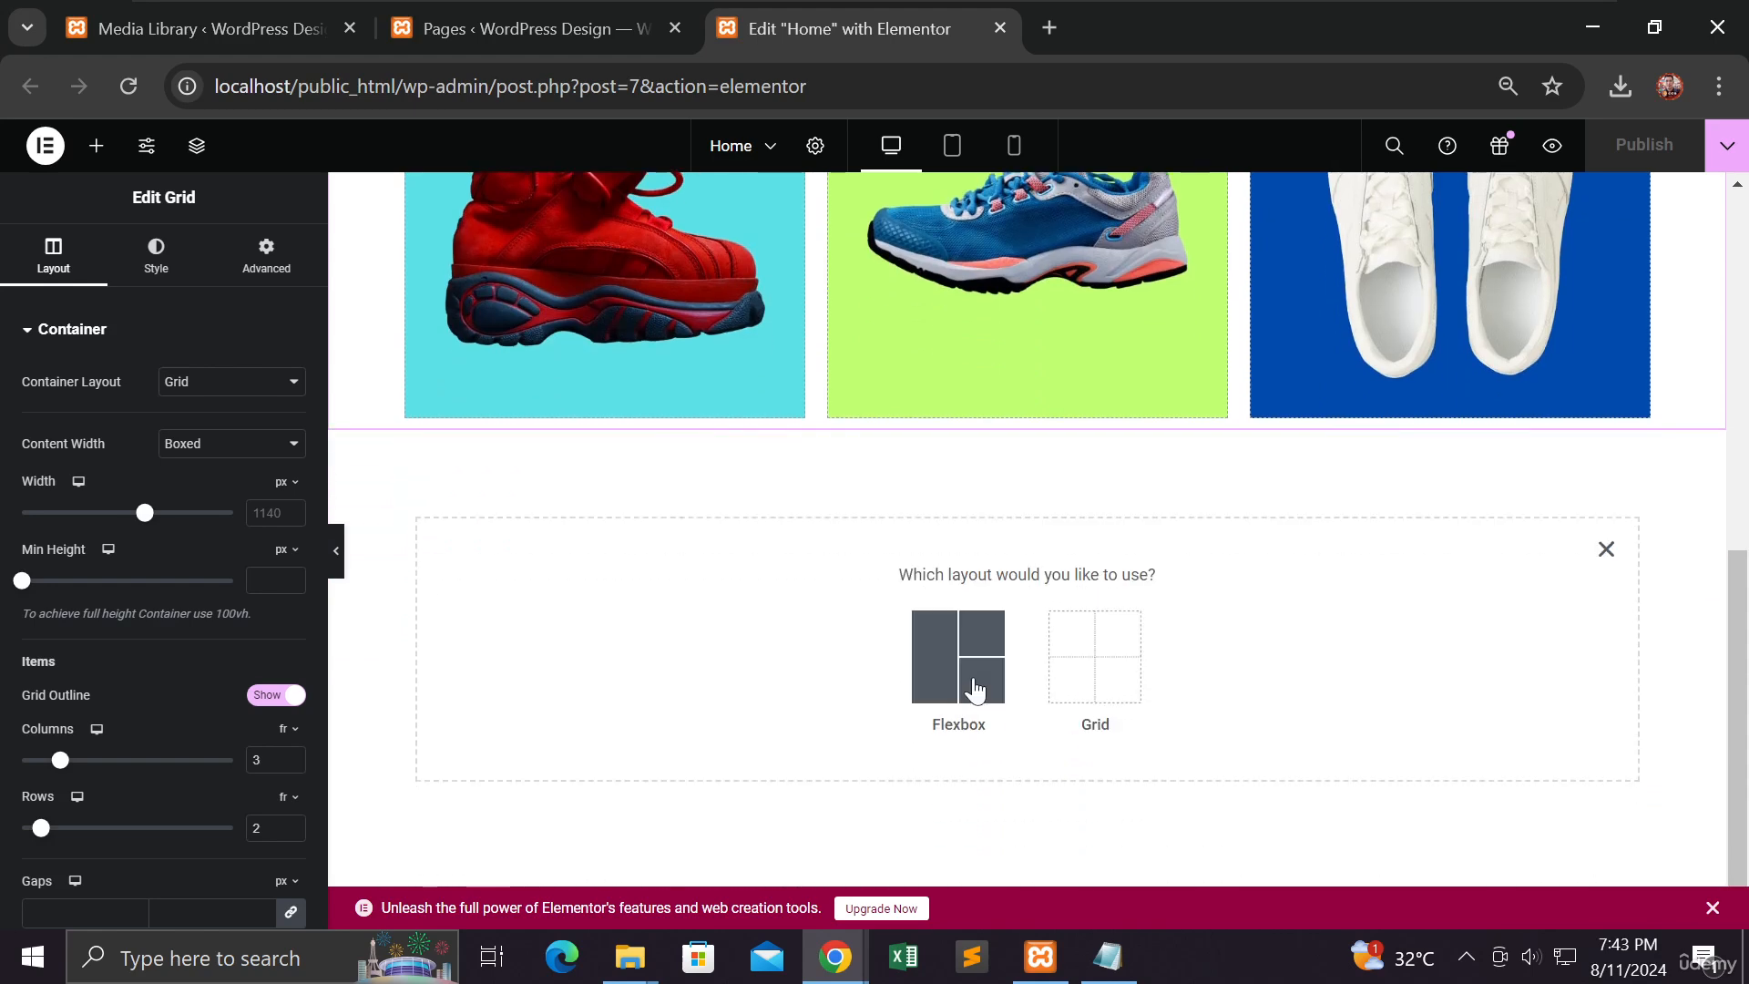
pyautogui.click(976, 686)
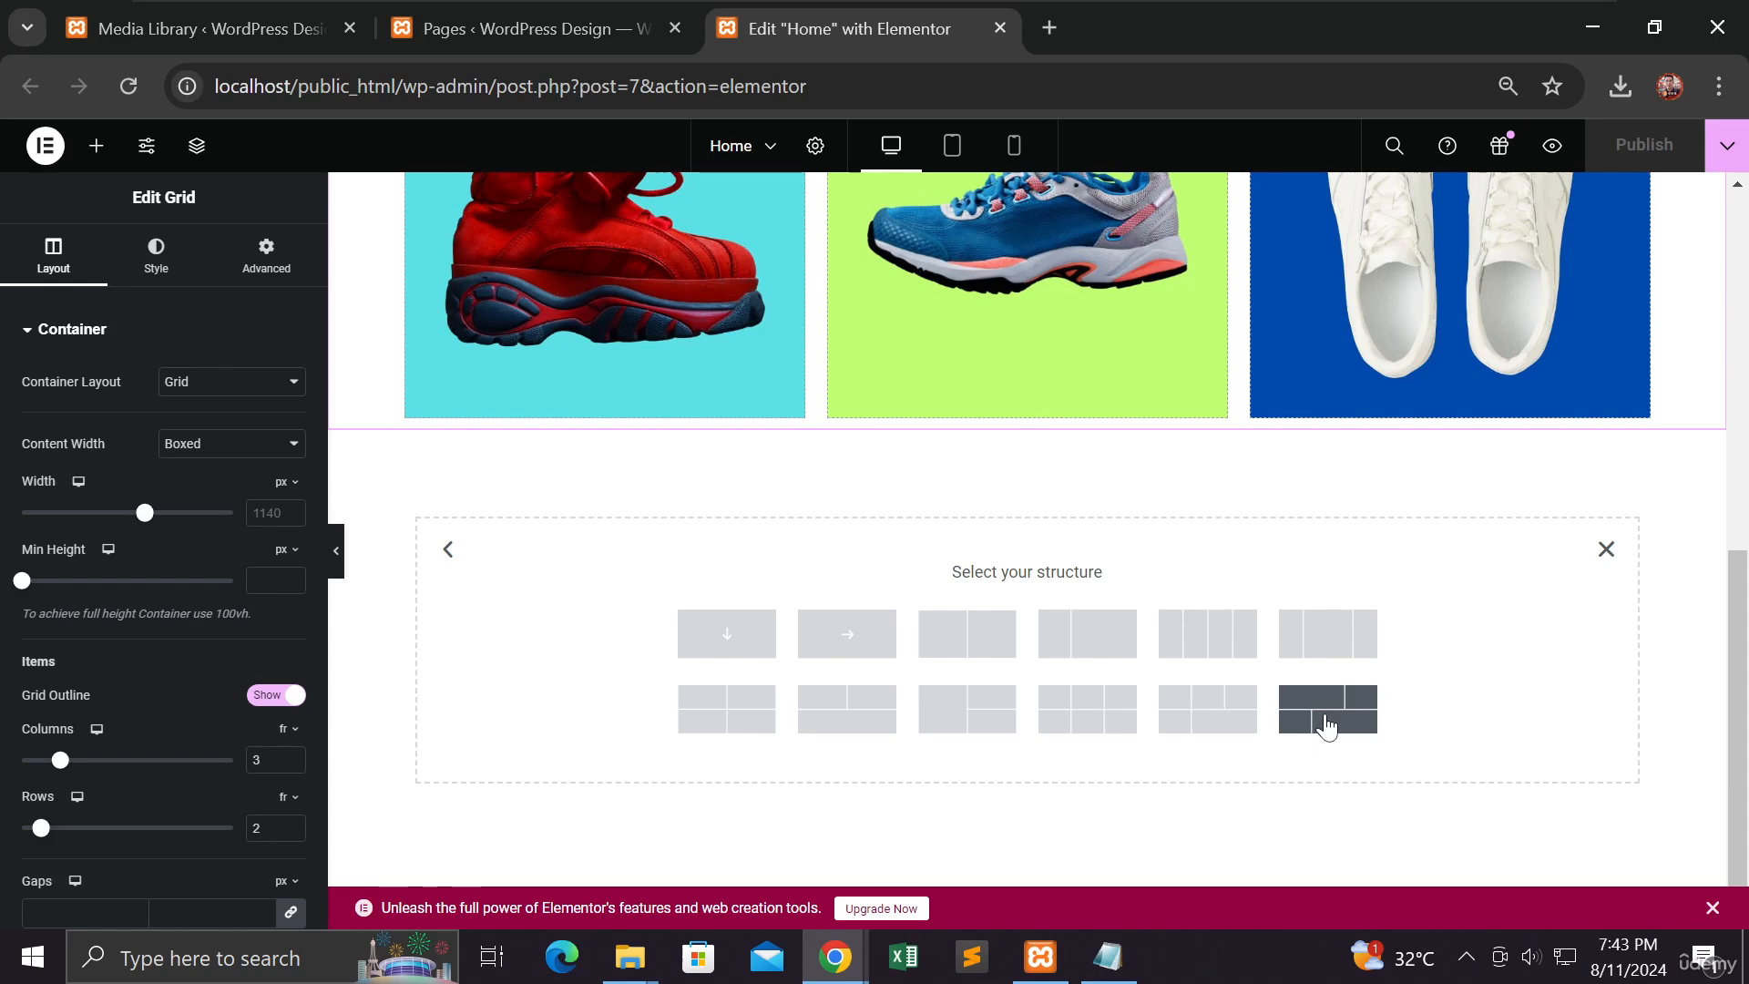
pyautogui.scroll(4, 1316, 698)
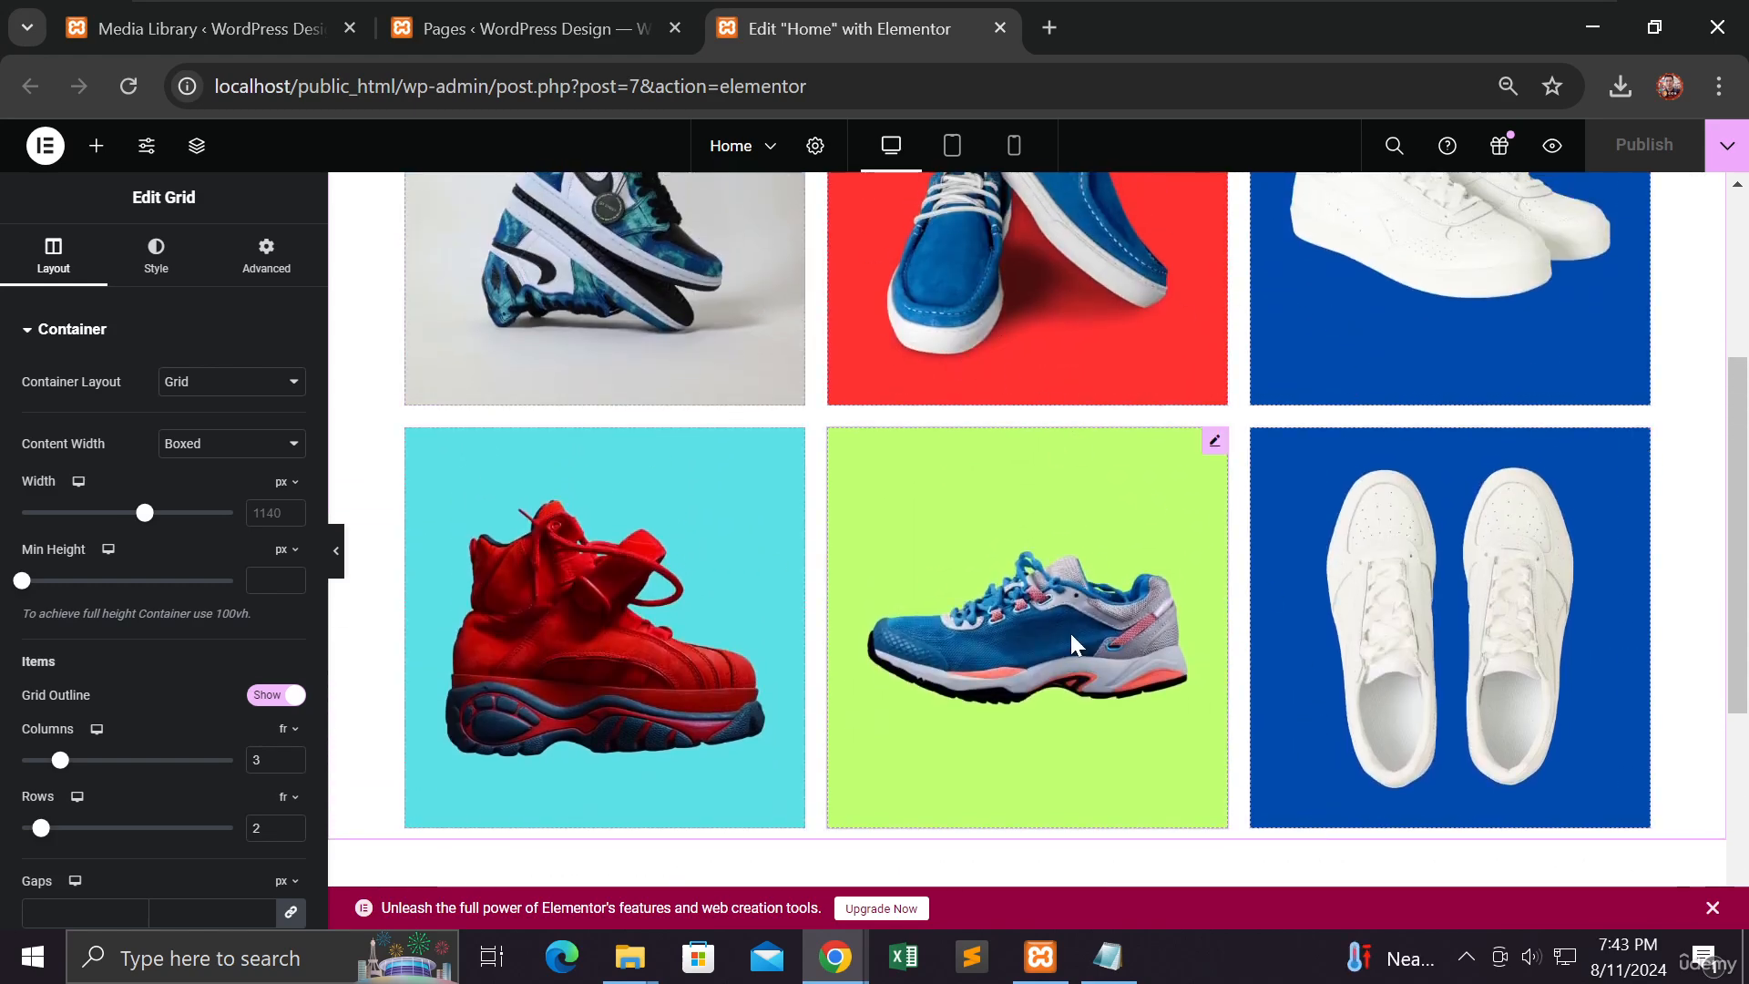
pyautogui.scroll(-4, 1070, 632)
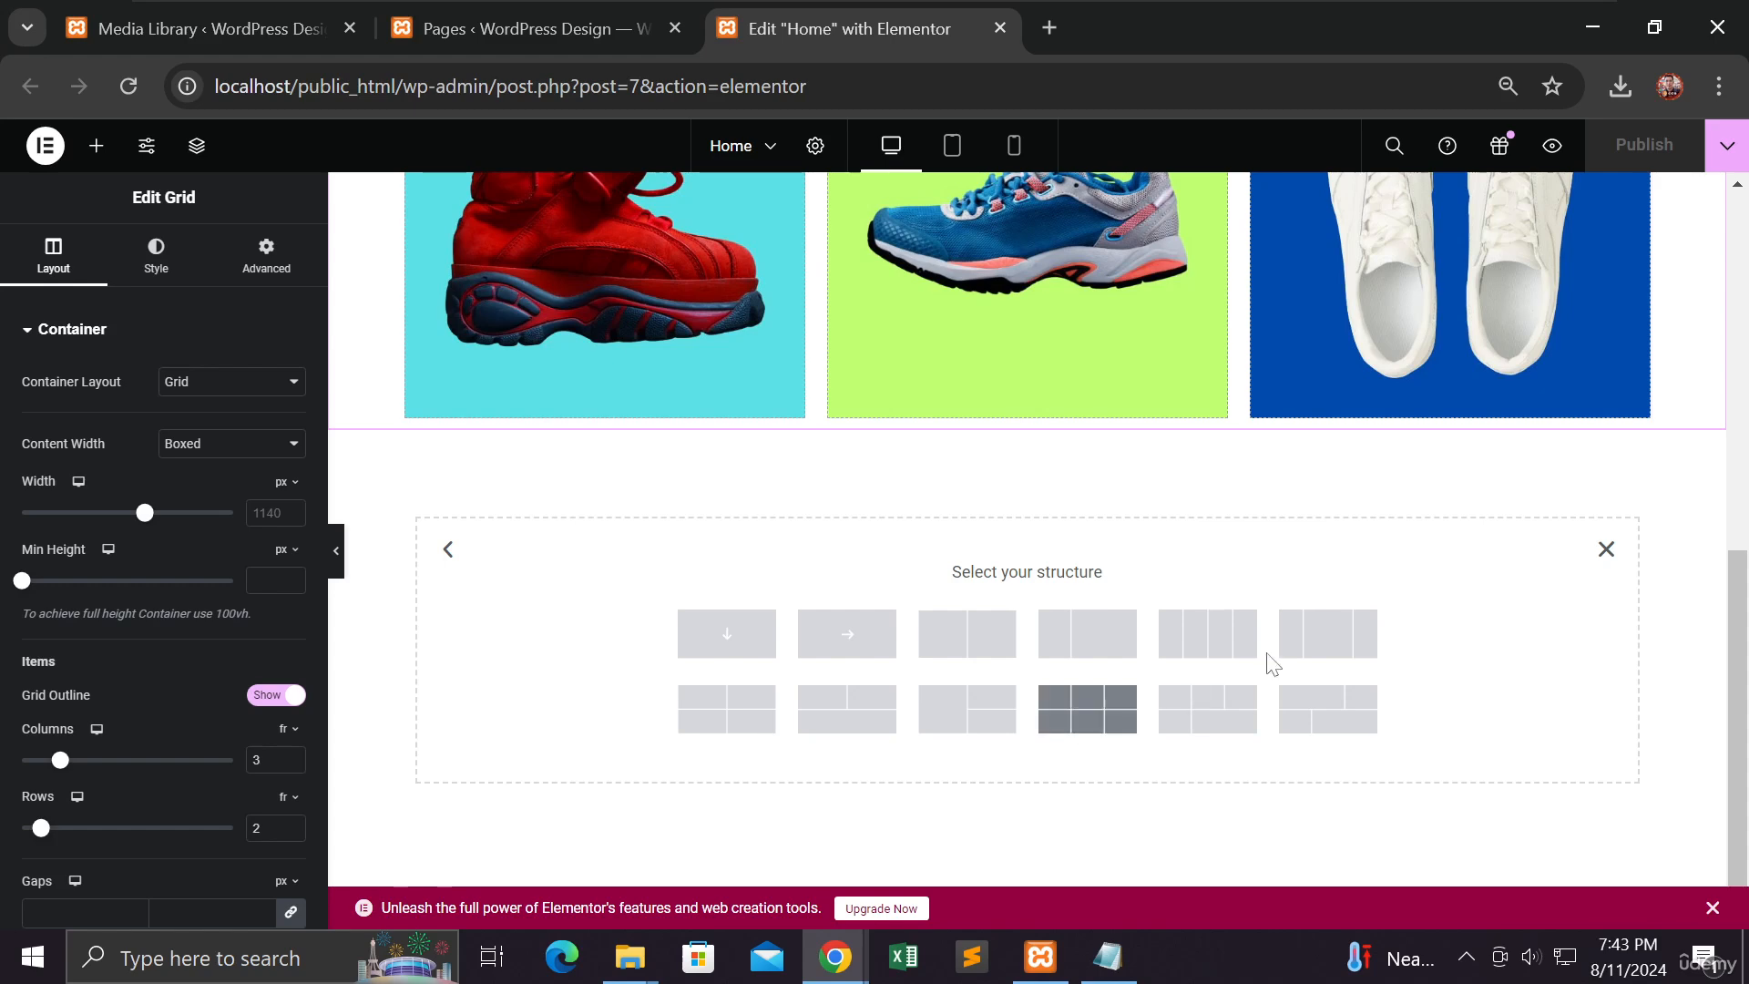
# Step: Pick the 3x2 structure and put the yellow boots photo in the top-left cell
pyautogui.click(1084, 719)
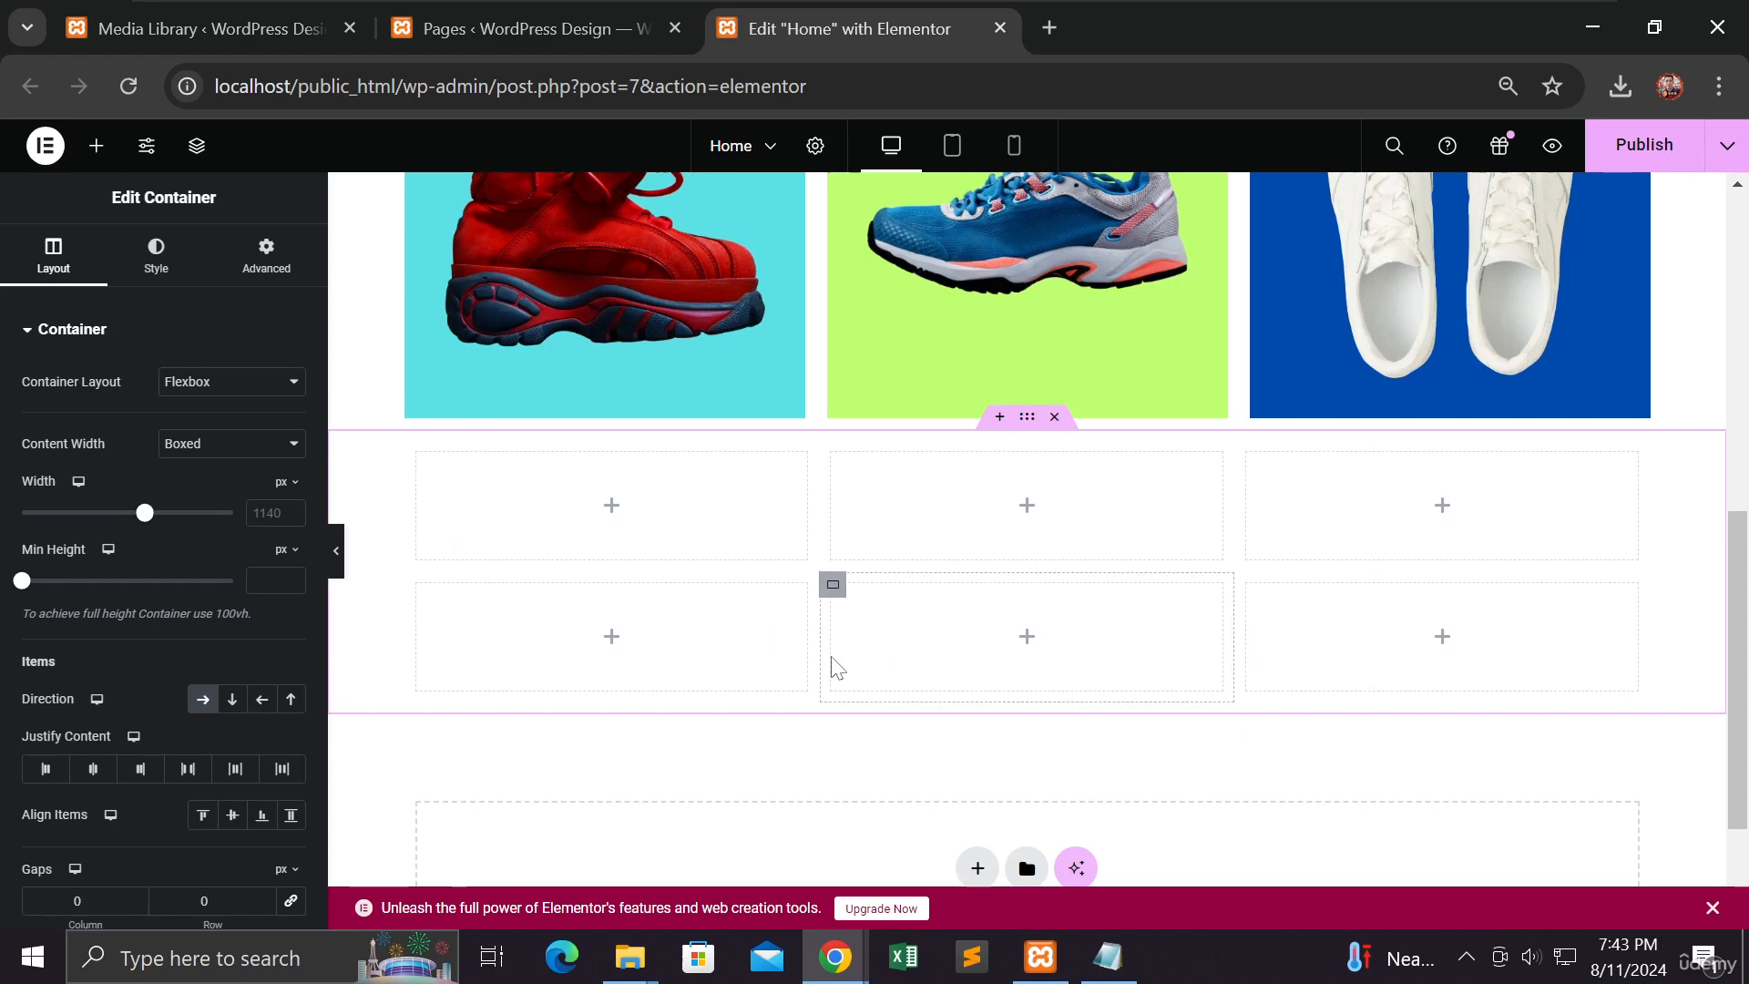
pyautogui.click(620, 515)
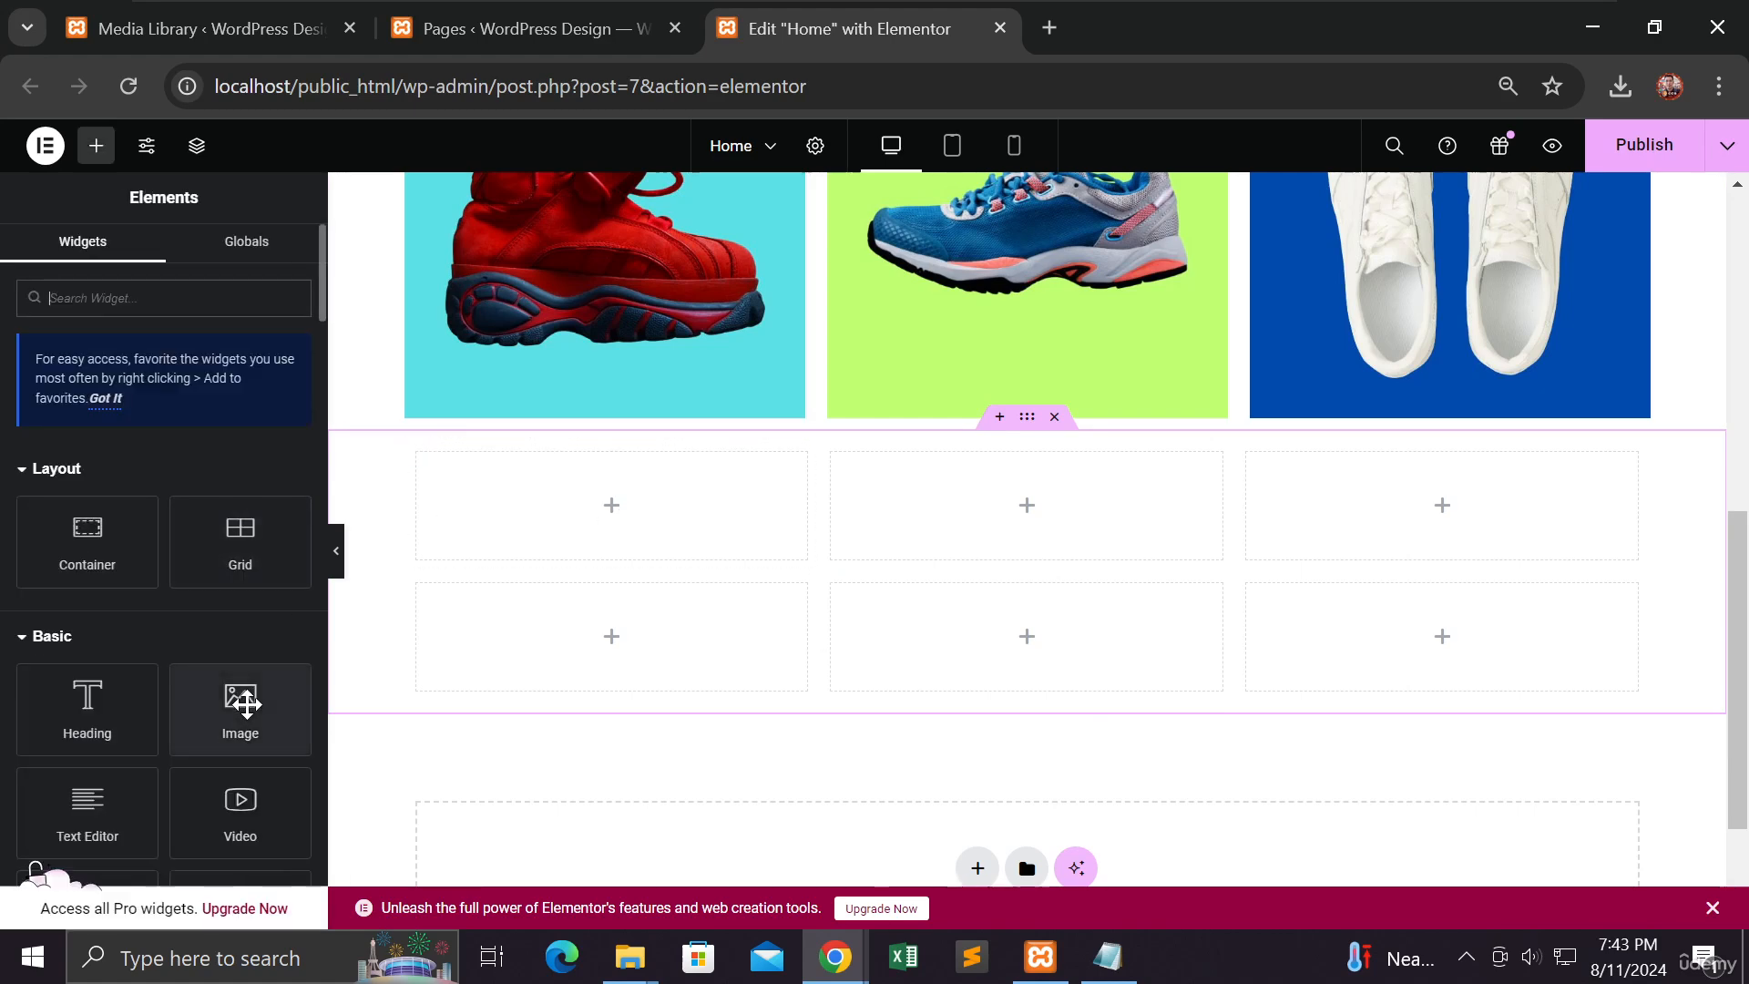
pyautogui.moveTo(246, 703); pyautogui.dragTo(579, 517)
pyautogui.click(136, 453)
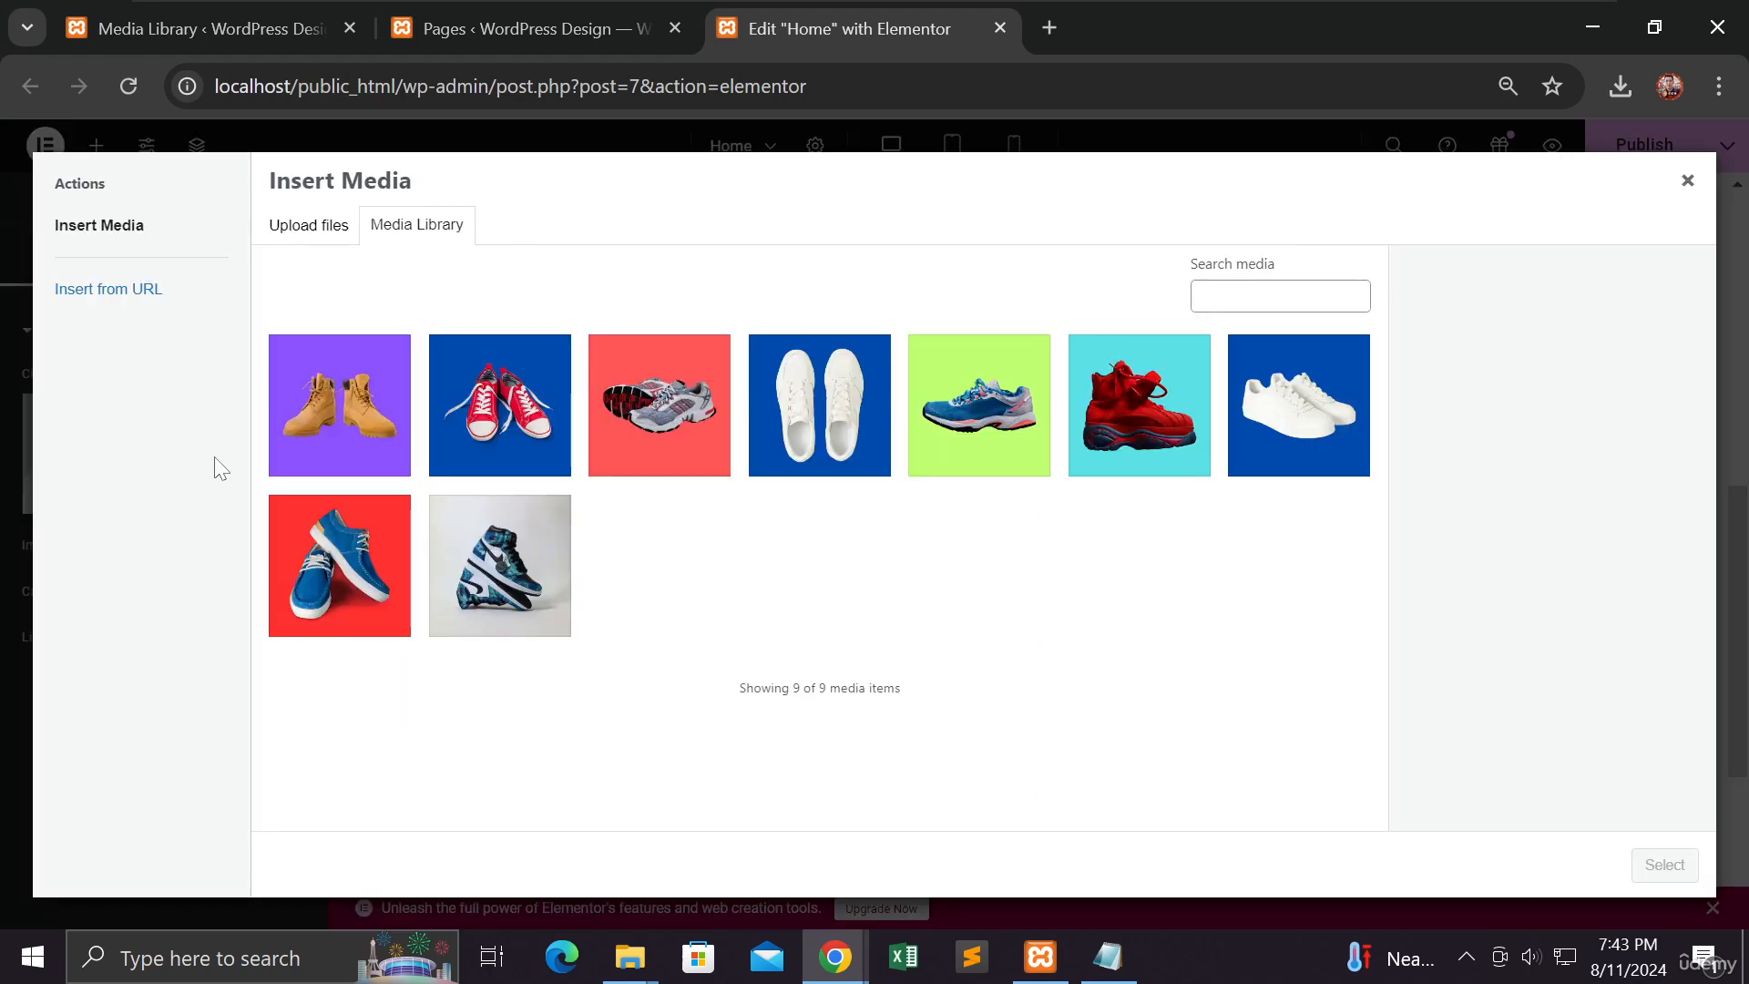
pyautogui.click(791, 447)
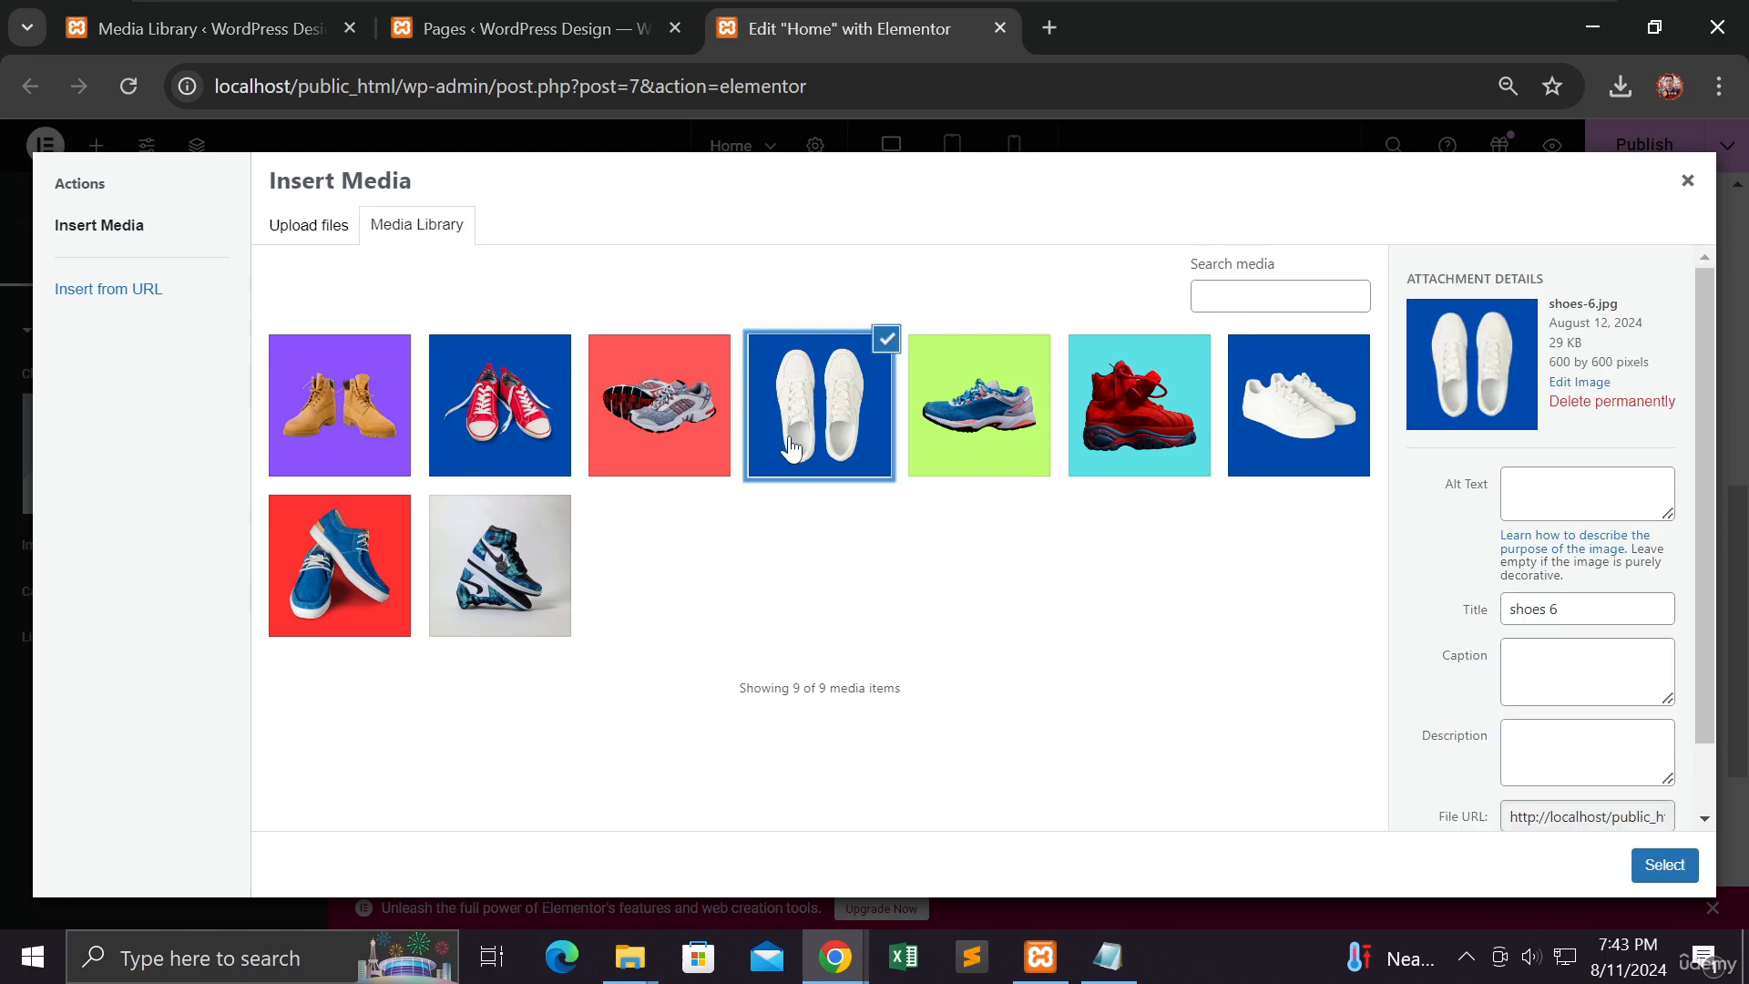
pyautogui.click(341, 436)
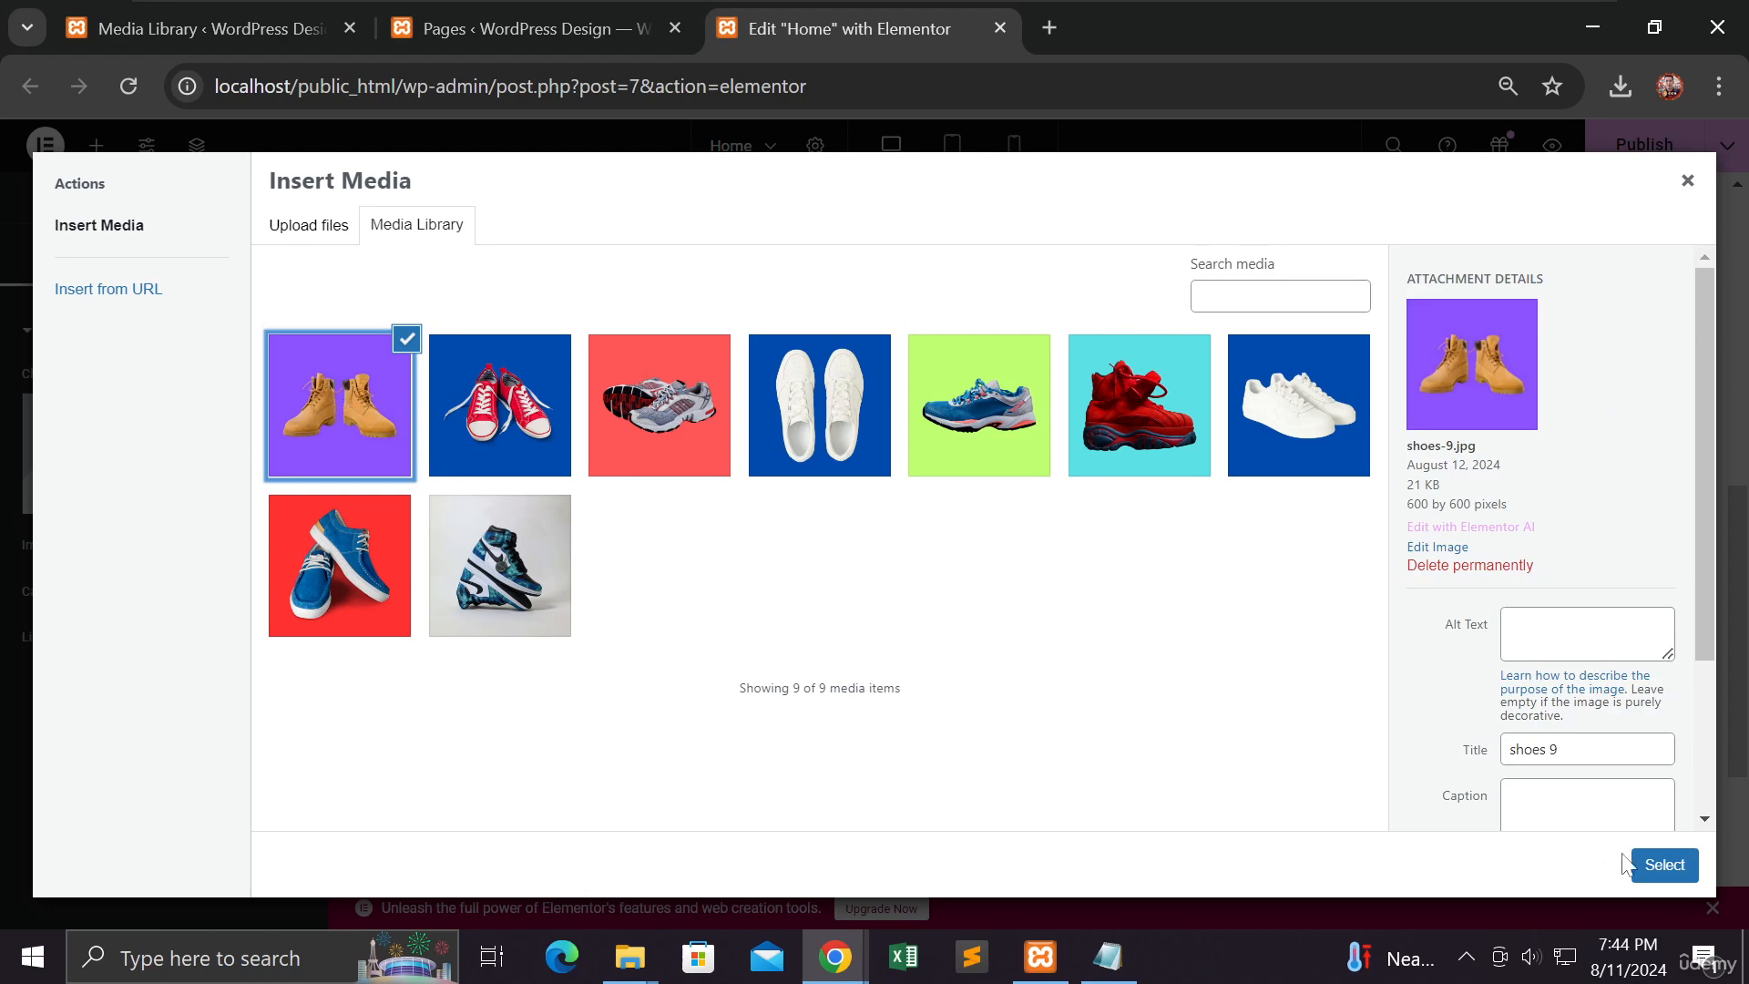
pyautogui.click(1659, 865)
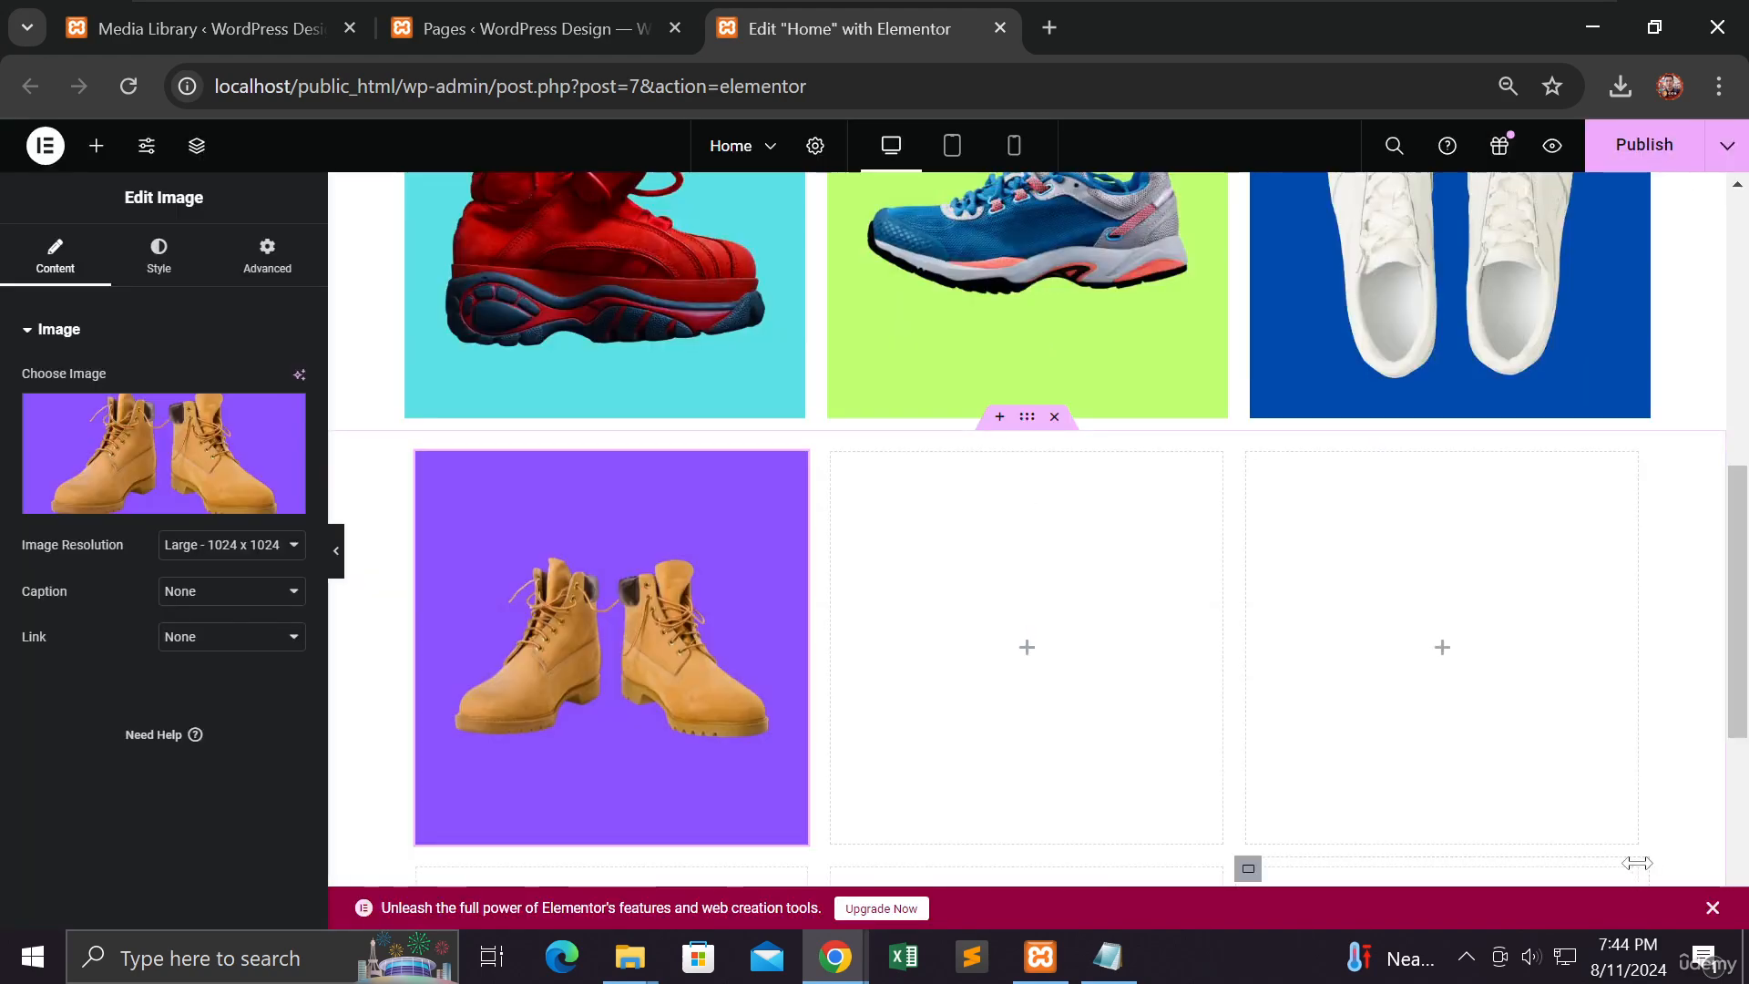
# Step: Add an image with the red sneakers photo to the top-middle cell
pyautogui.click(1034, 664)
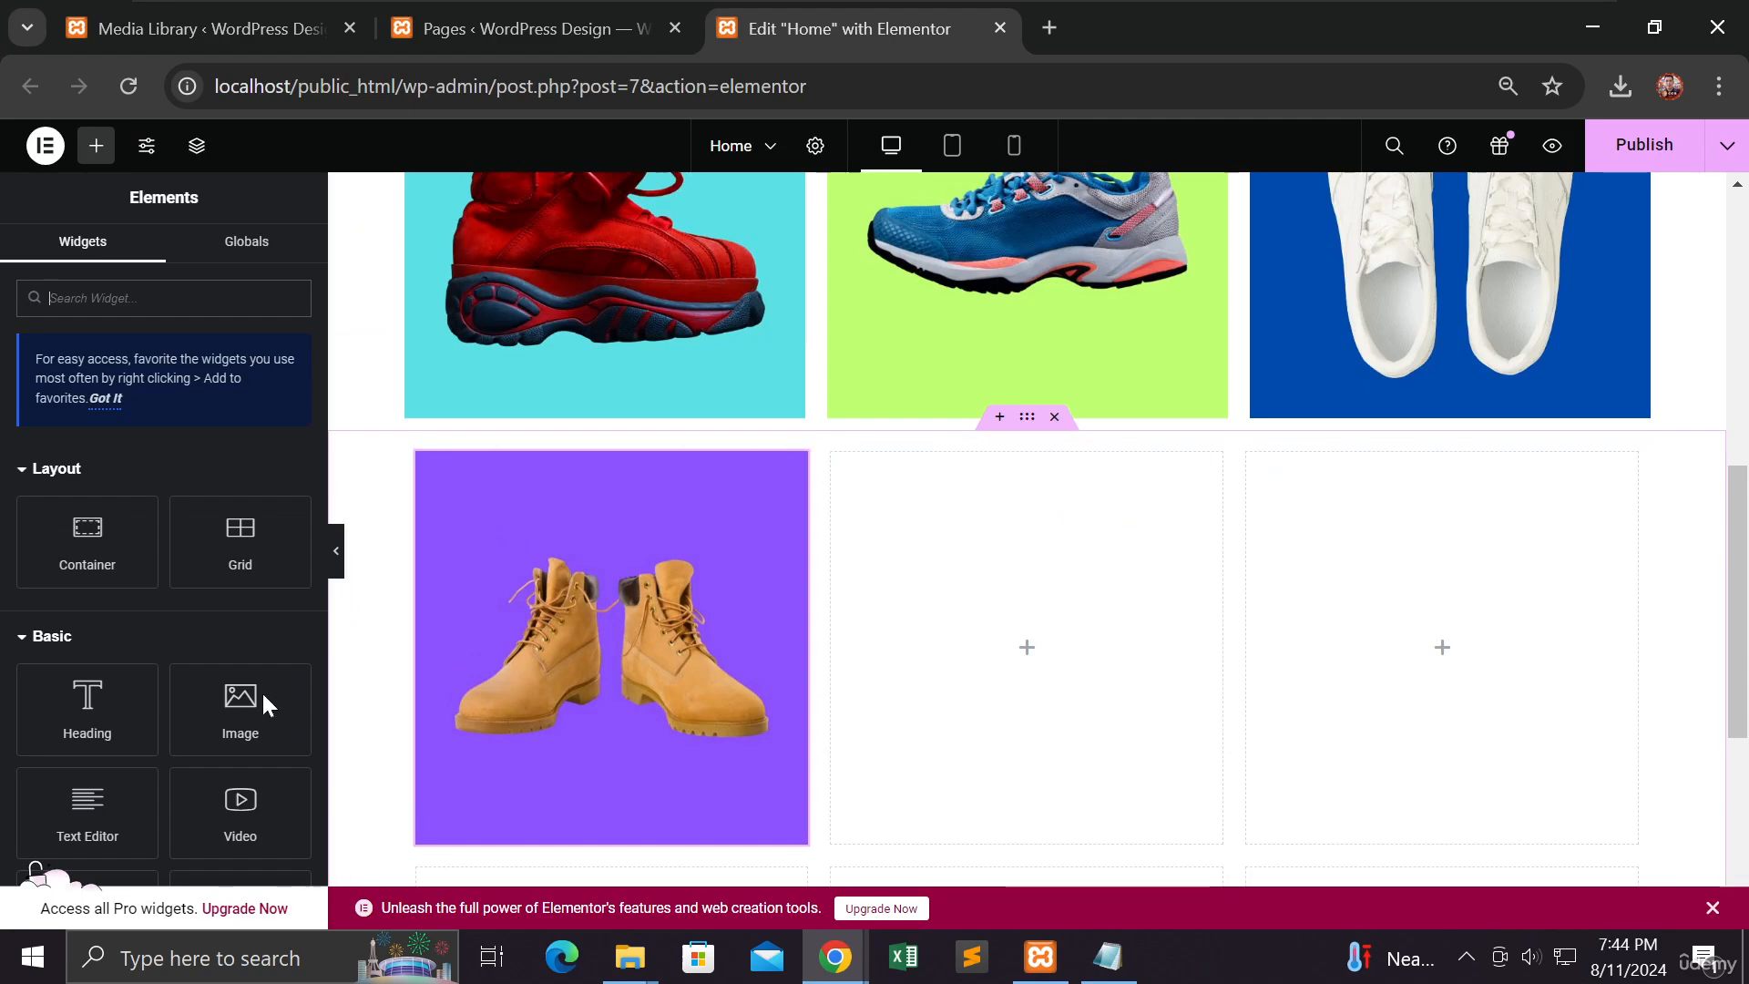
pyautogui.moveTo(251, 701); pyautogui.dragTo(1020, 678)
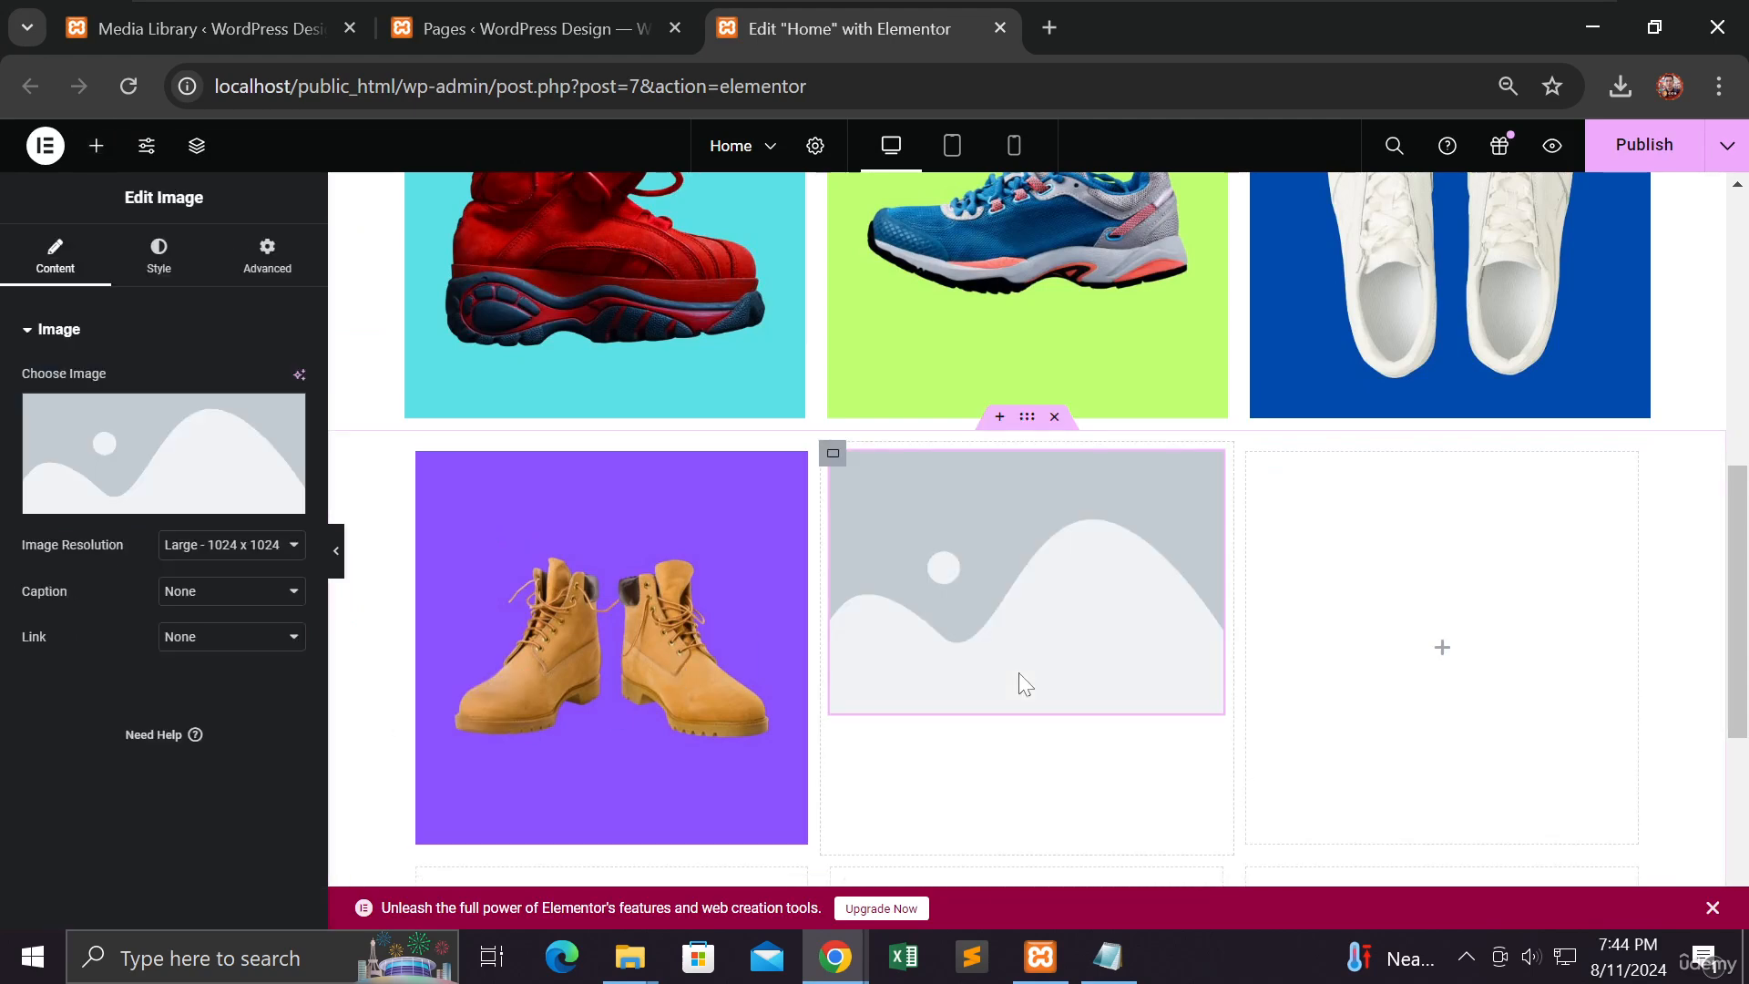
pyautogui.click(197, 472)
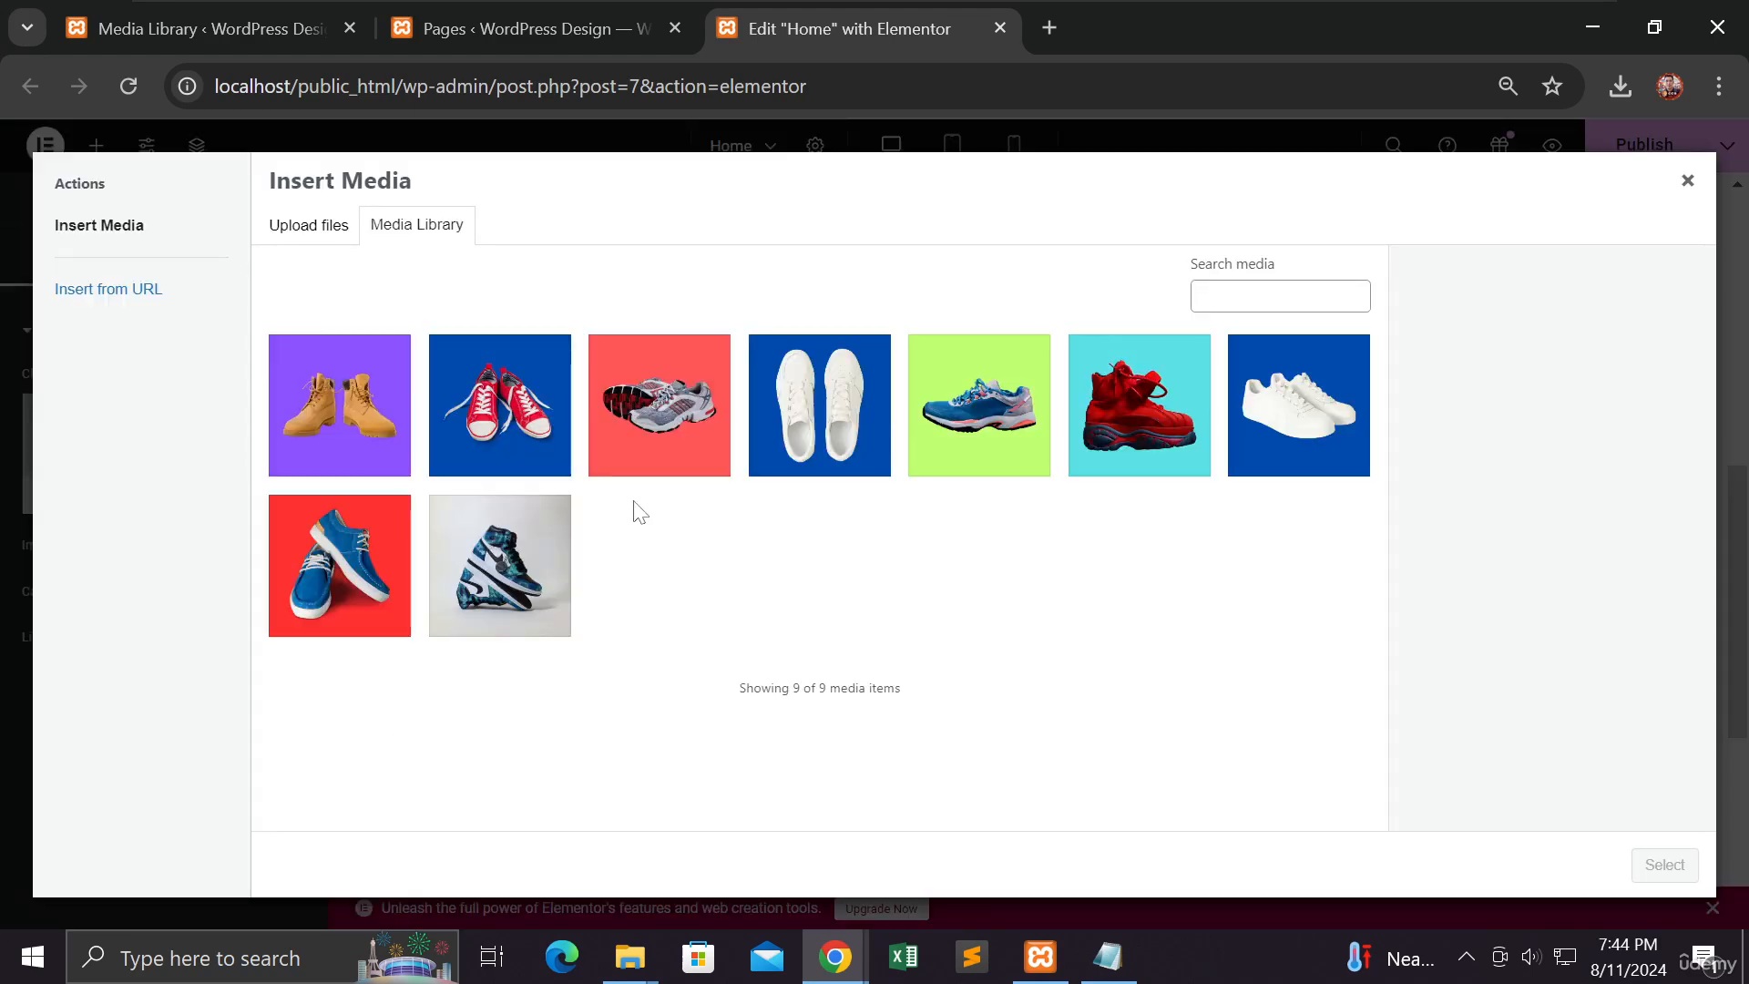
pyautogui.click(492, 439)
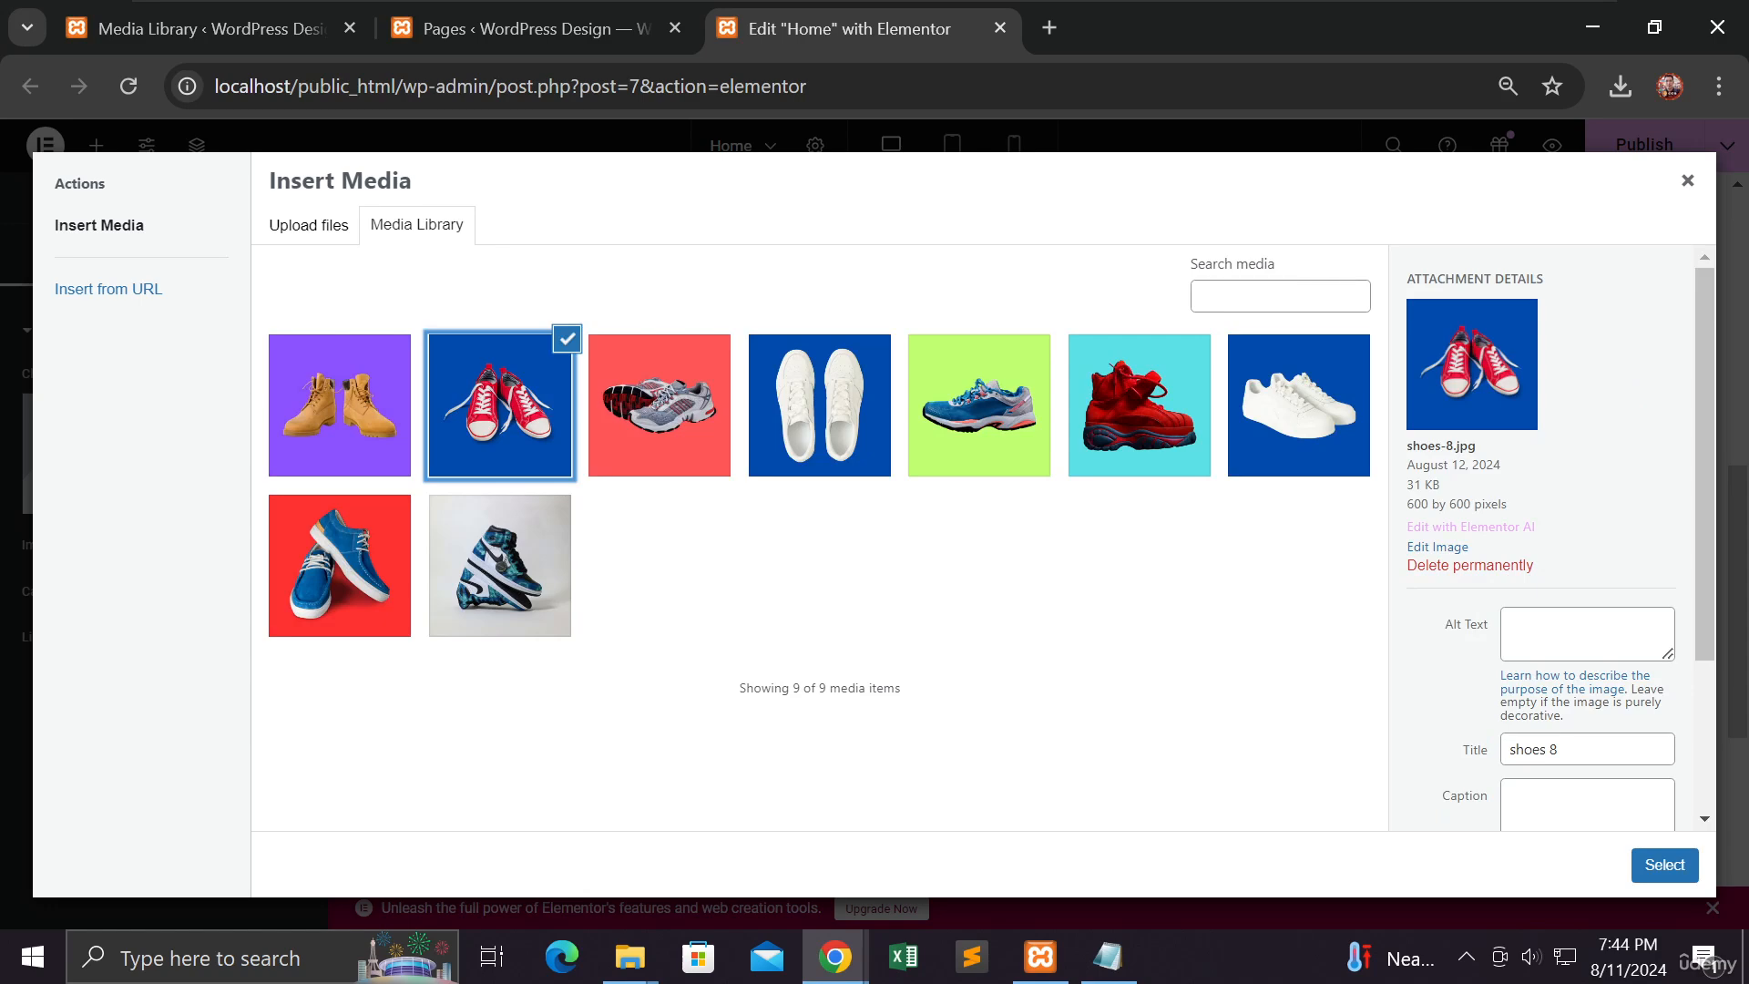
pyautogui.click(1664, 865)
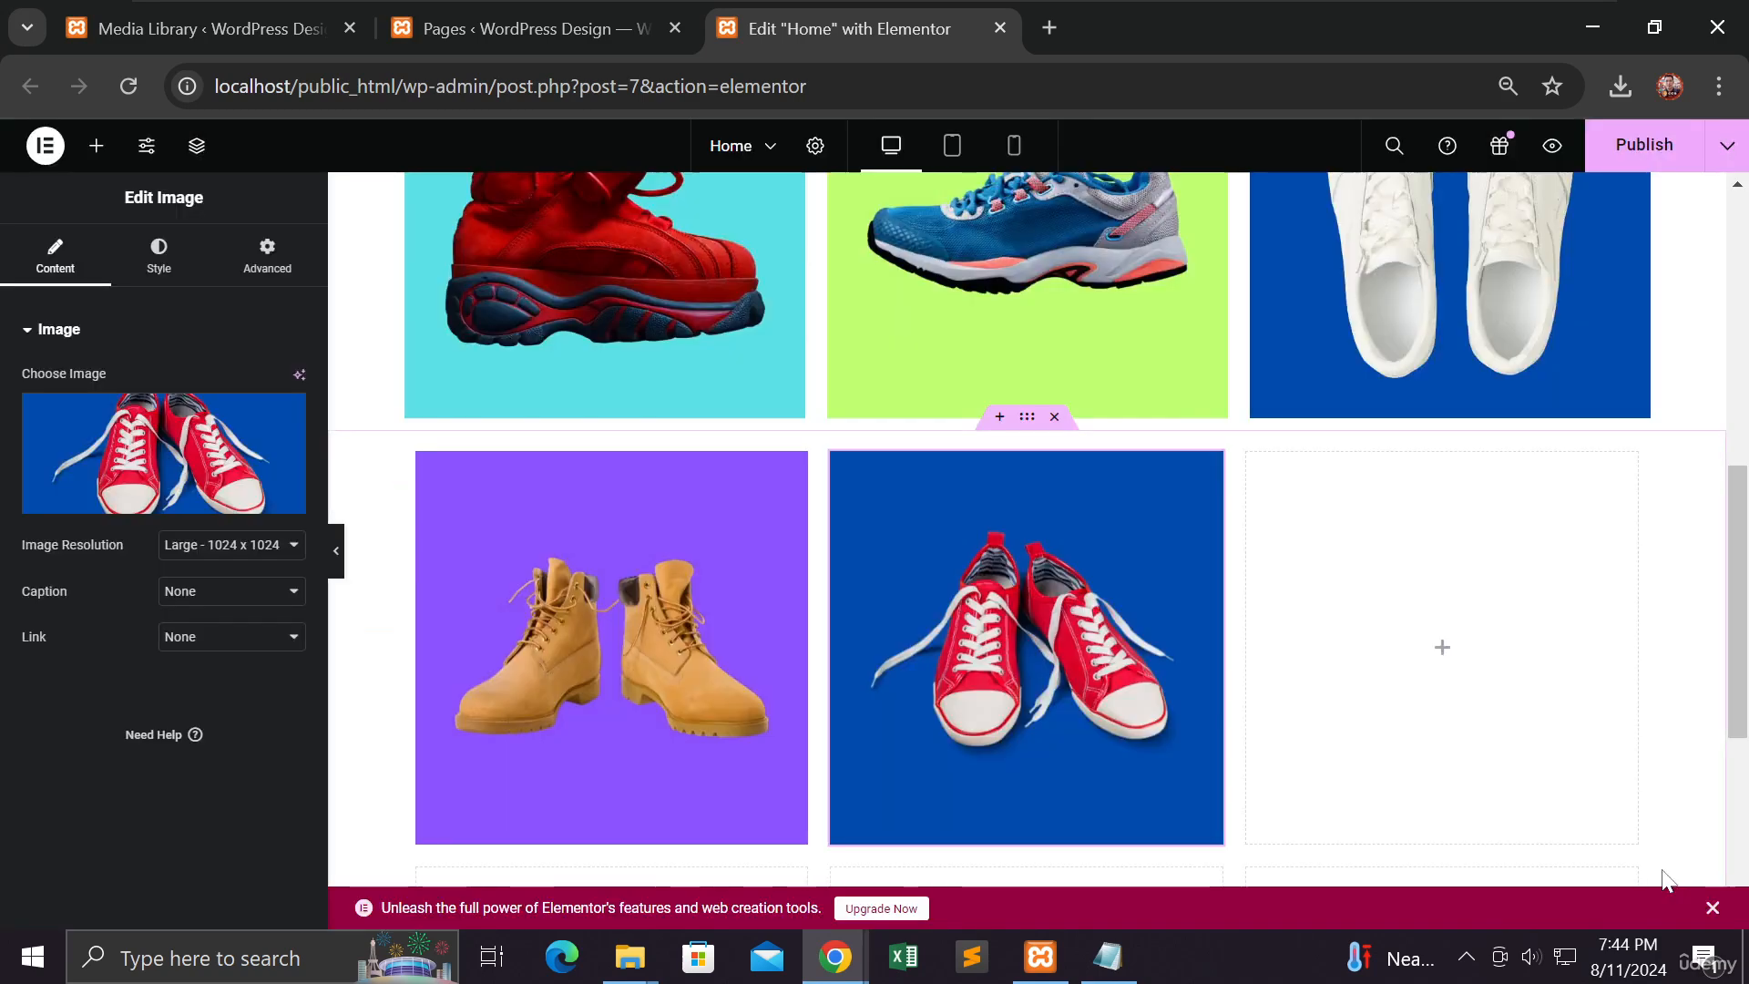
# Step: Add an image with the running-shoe photo to the top-right cell
pyautogui.click(1447, 666)
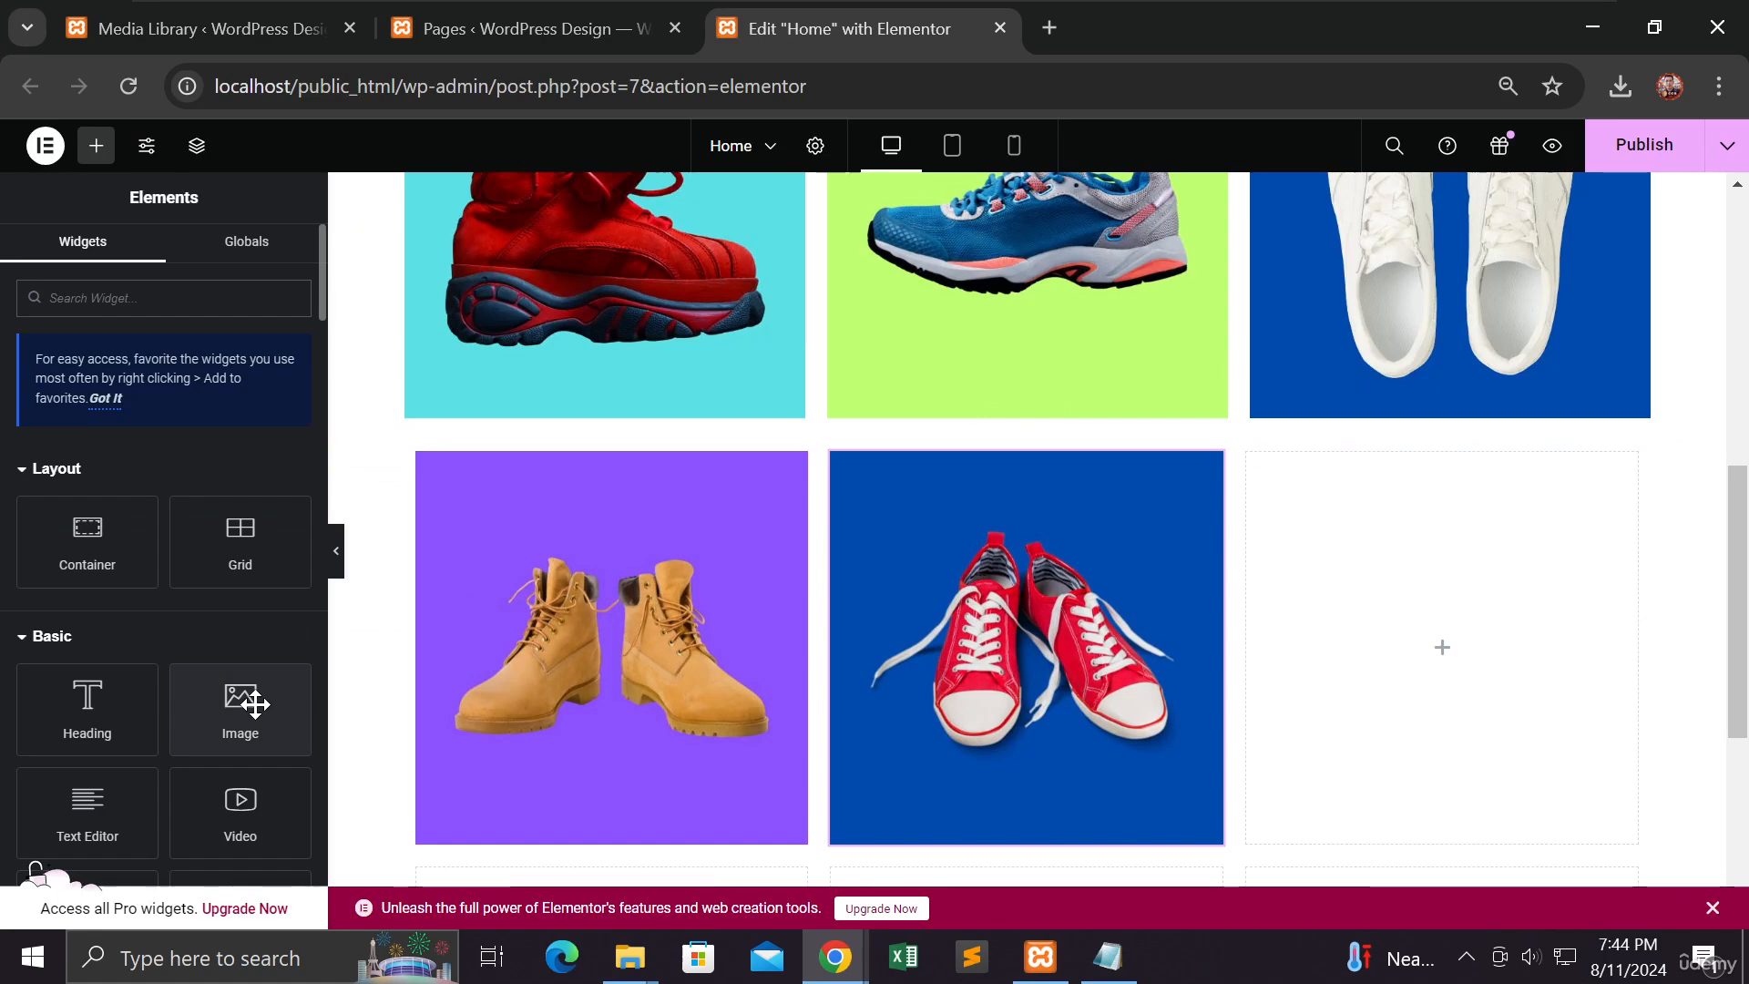
pyautogui.moveTo(256, 703); pyautogui.dragTo(1397, 692)
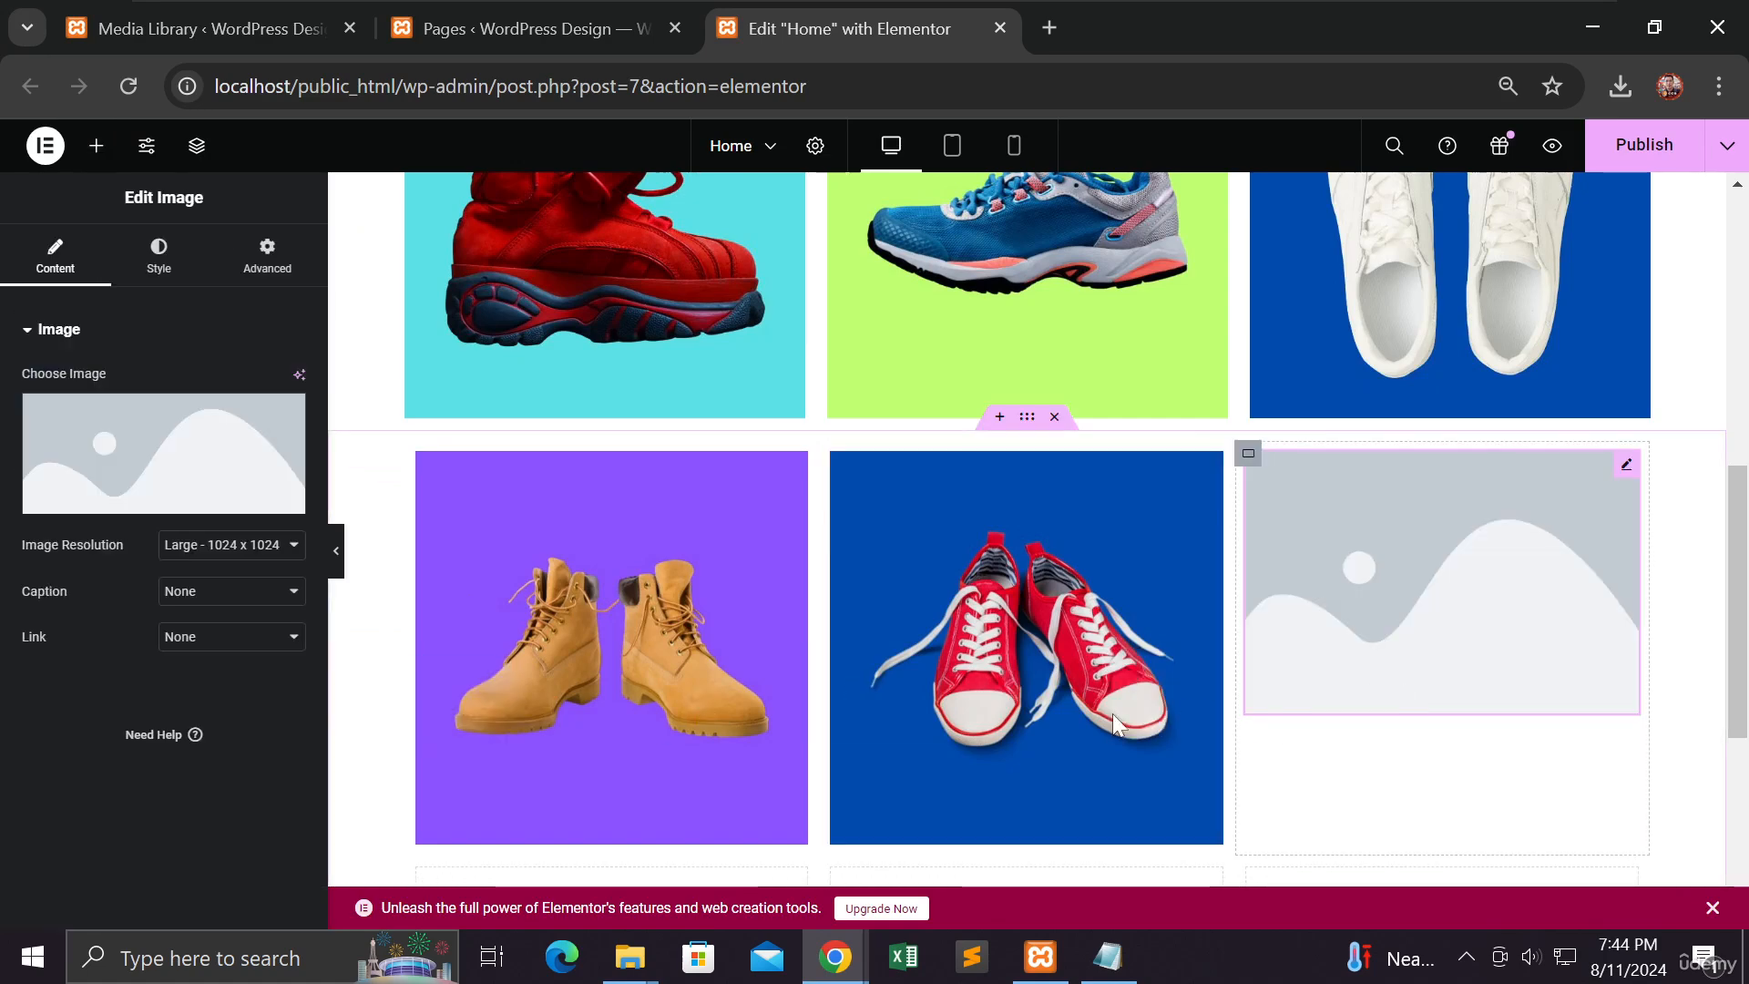
pyautogui.click(160, 446)
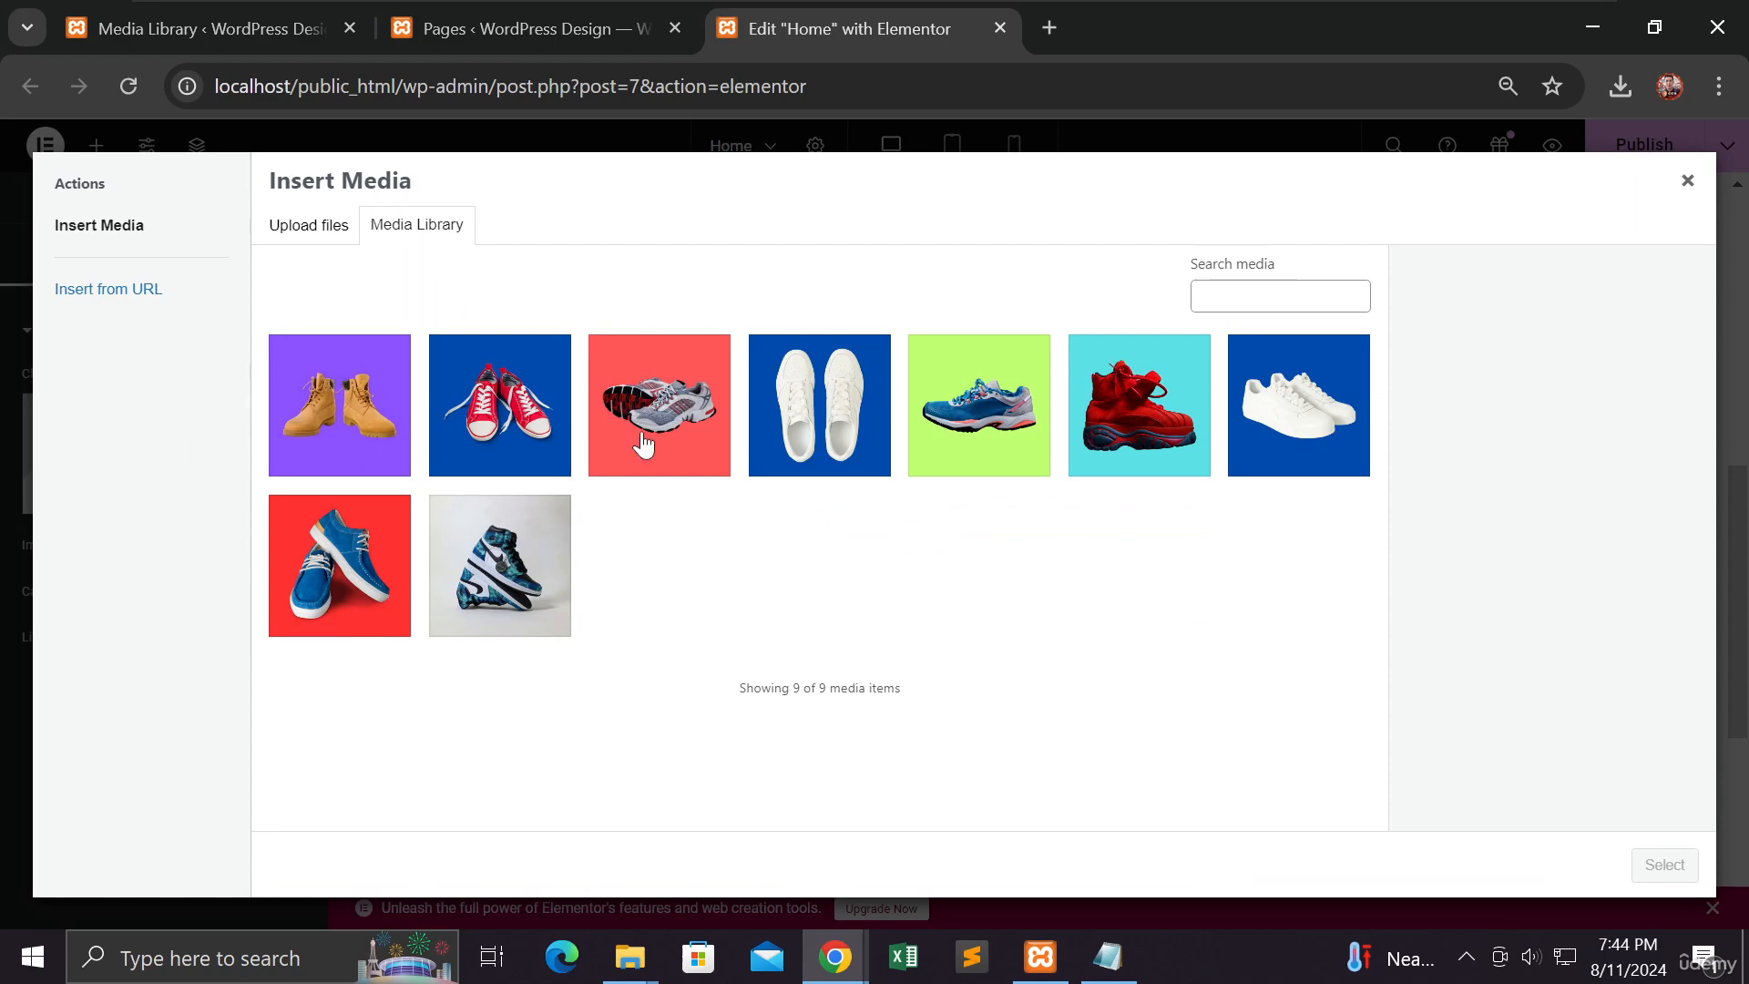
pyautogui.click(643, 445)
pyautogui.click(1664, 864)
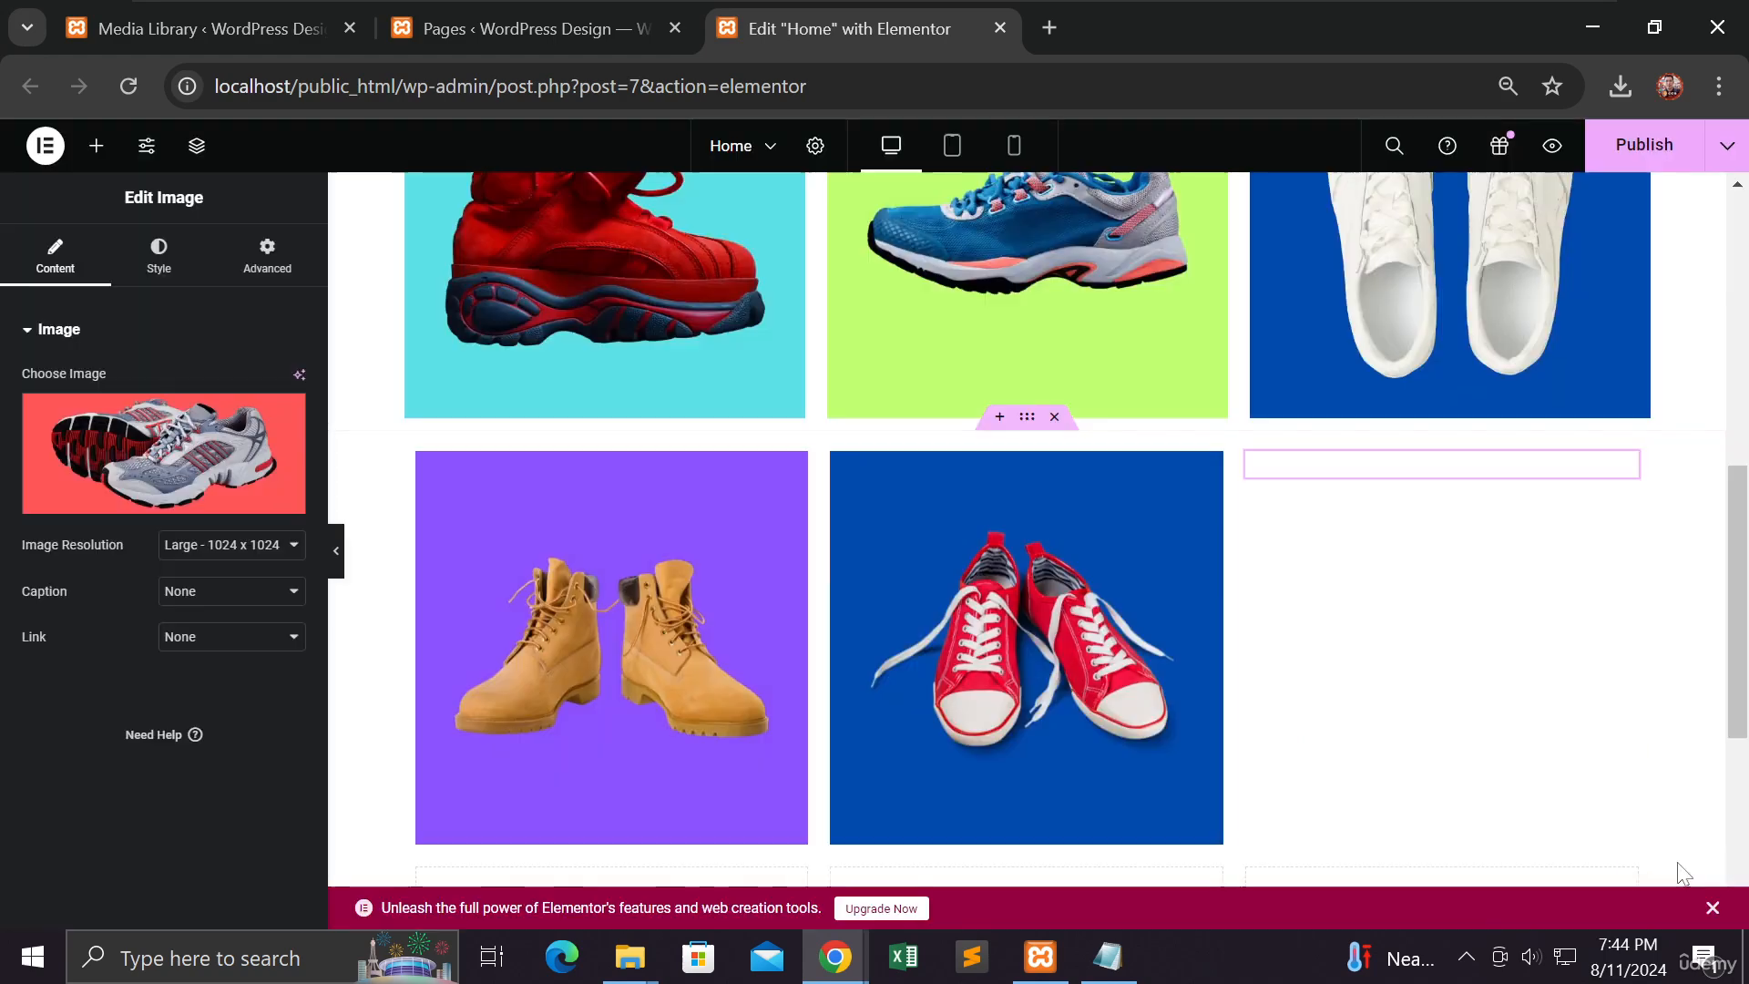
pyautogui.scroll(-1, 1292, 718)
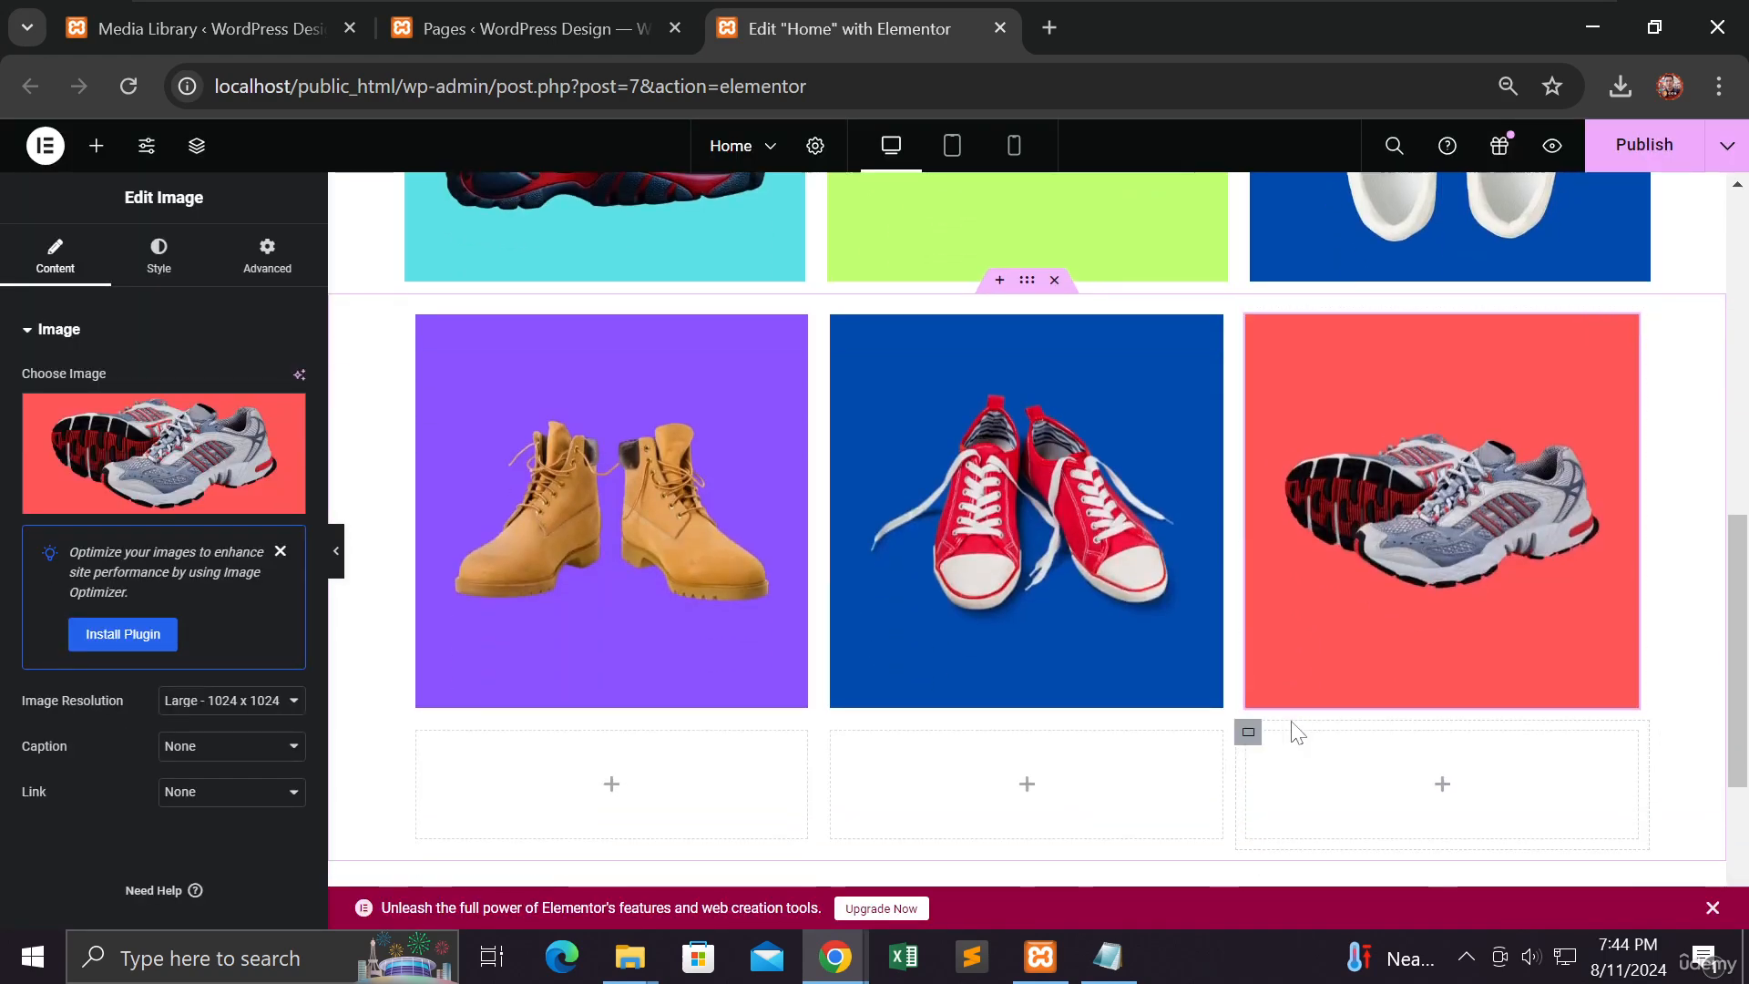
# Step: Add an image with the white sneakers photo to the bottom-left cell
pyautogui.scroll(-3, 1122, 694)
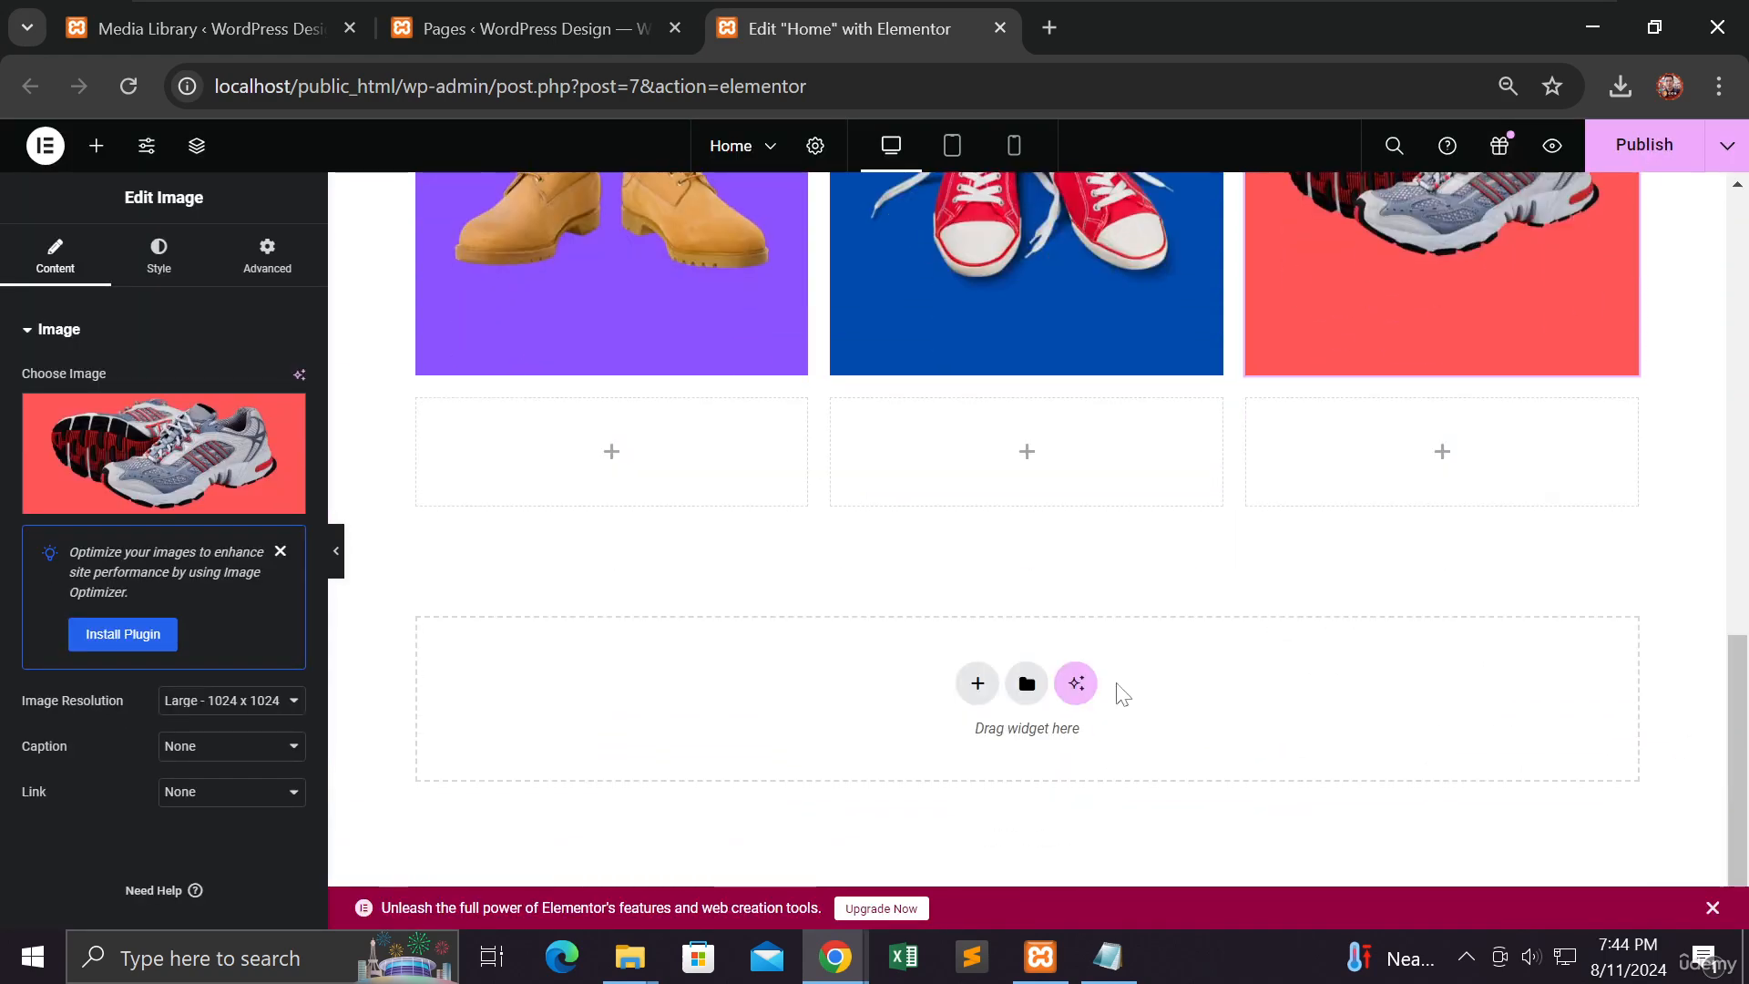
pyautogui.click(609, 460)
pyautogui.moveTo(241, 705); pyautogui.dragTo(576, 451)
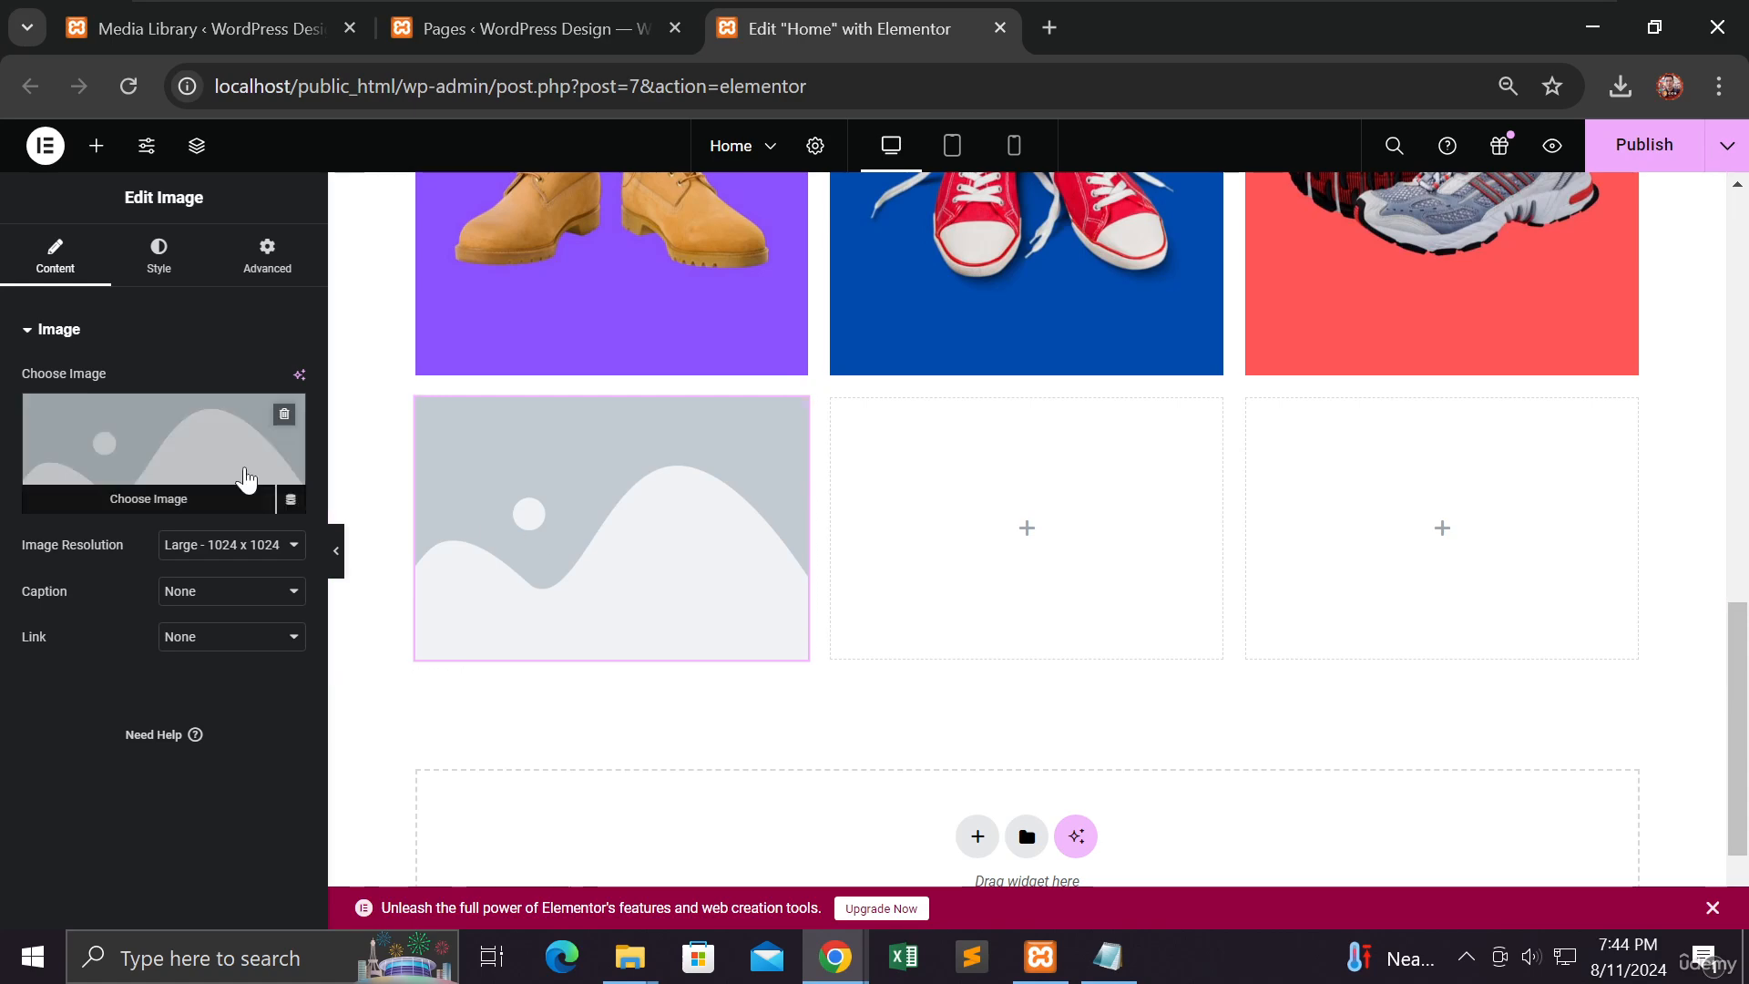
pyautogui.click(170, 426)
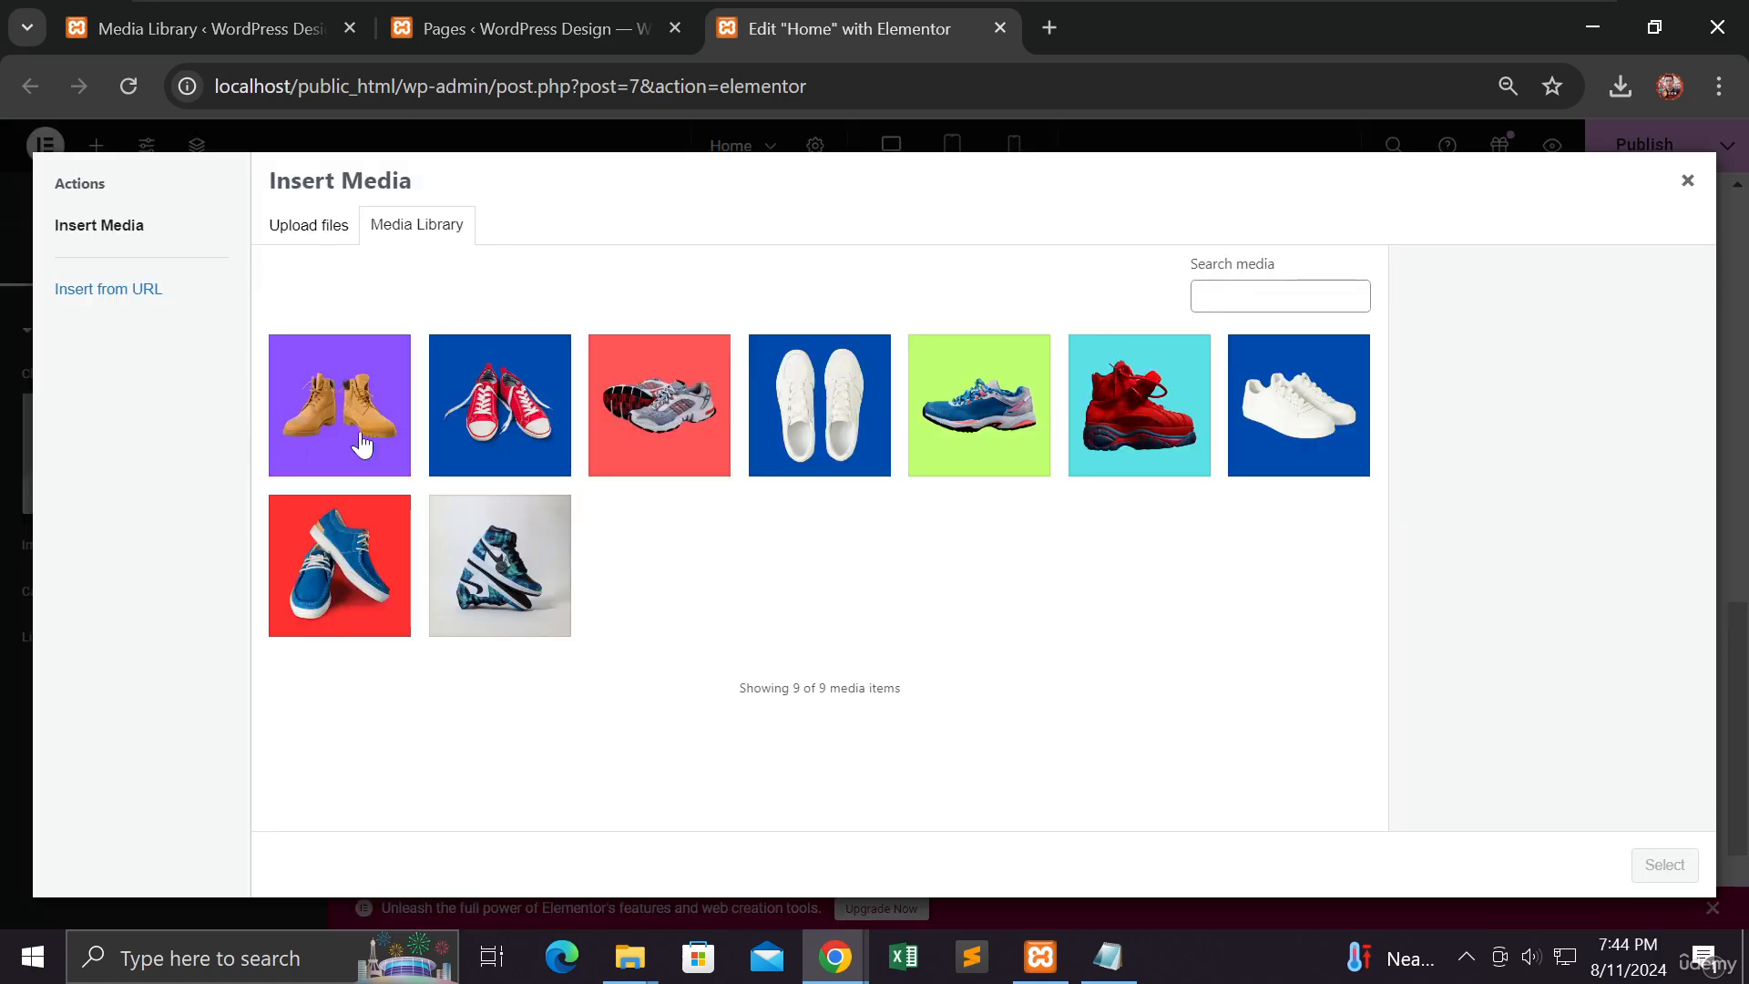
pyautogui.click(814, 432)
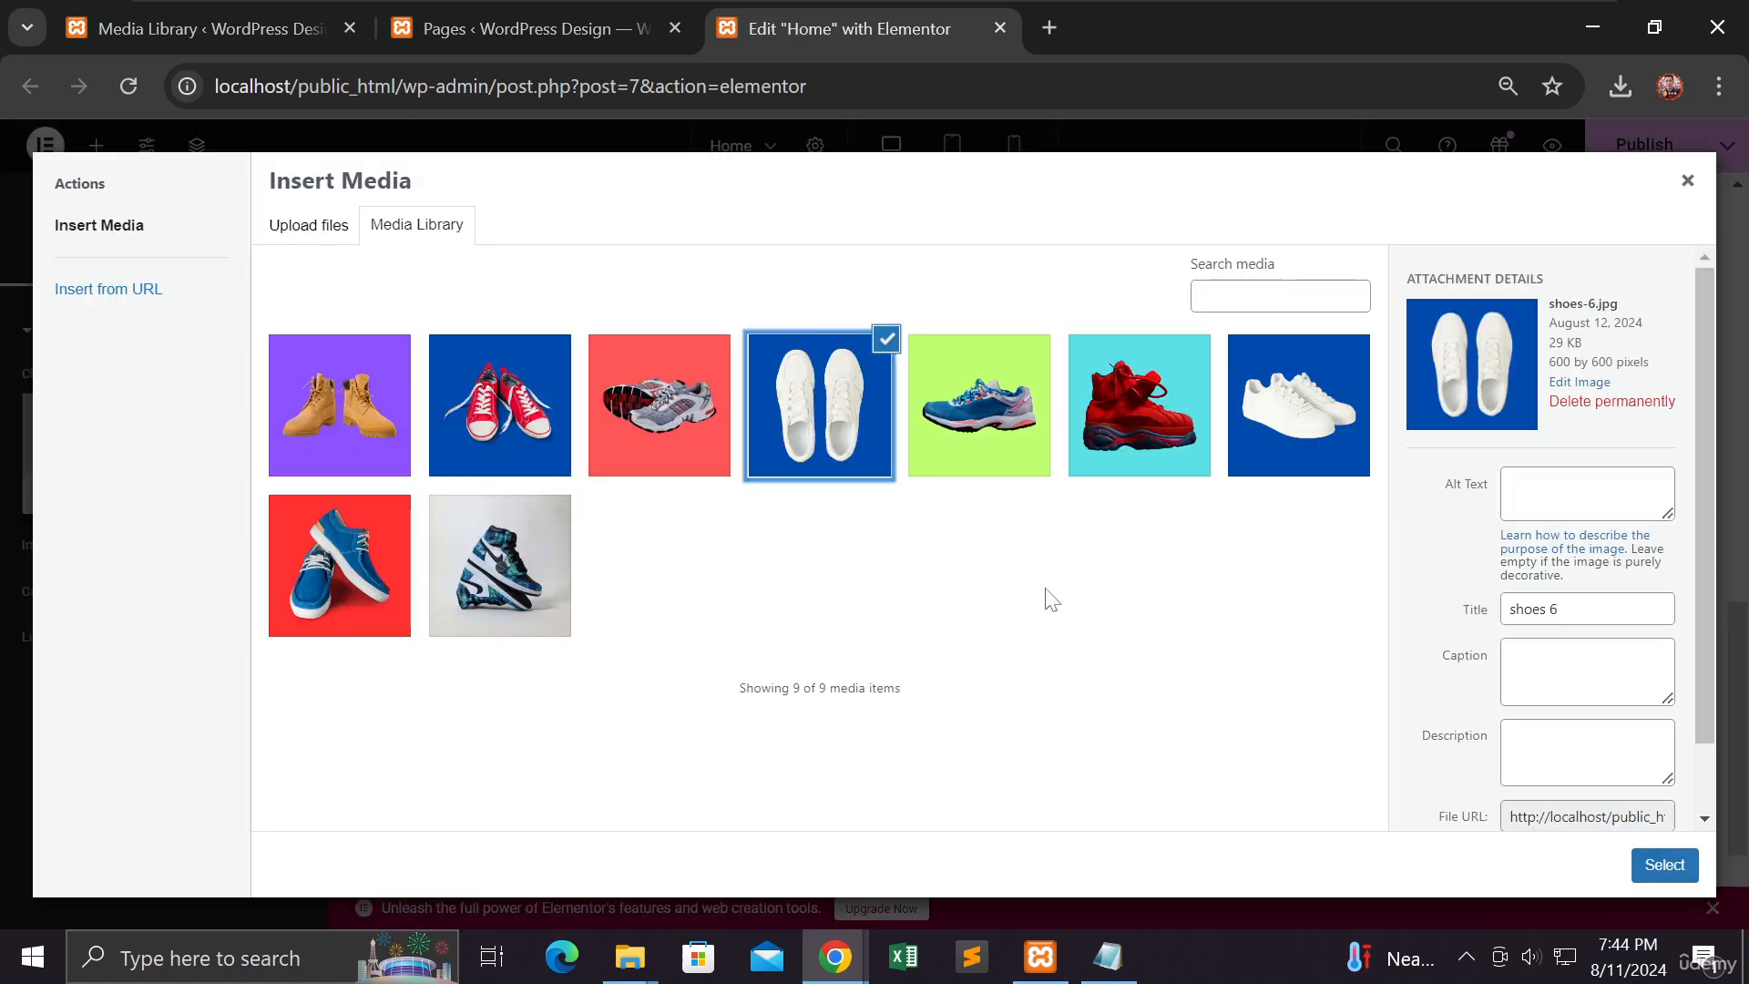
pyautogui.click(1663, 865)
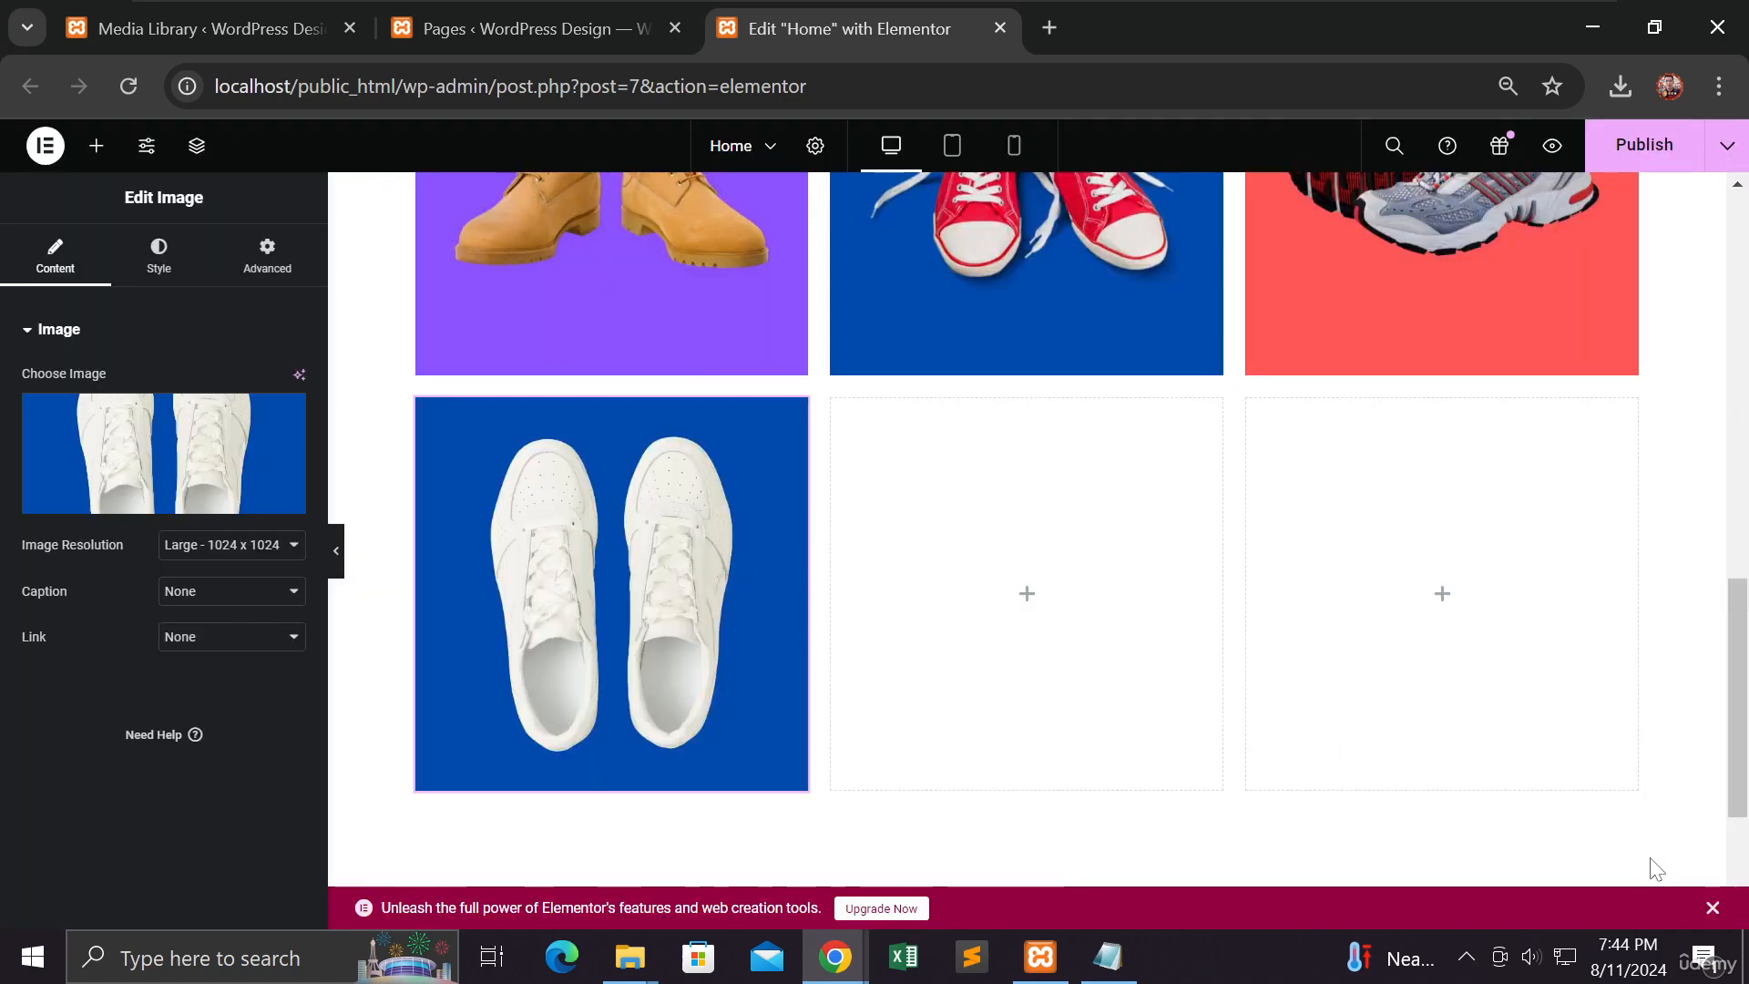
# Step: Add the green sneaker photo and move it into the empty middle column
pyautogui.click(1024, 594)
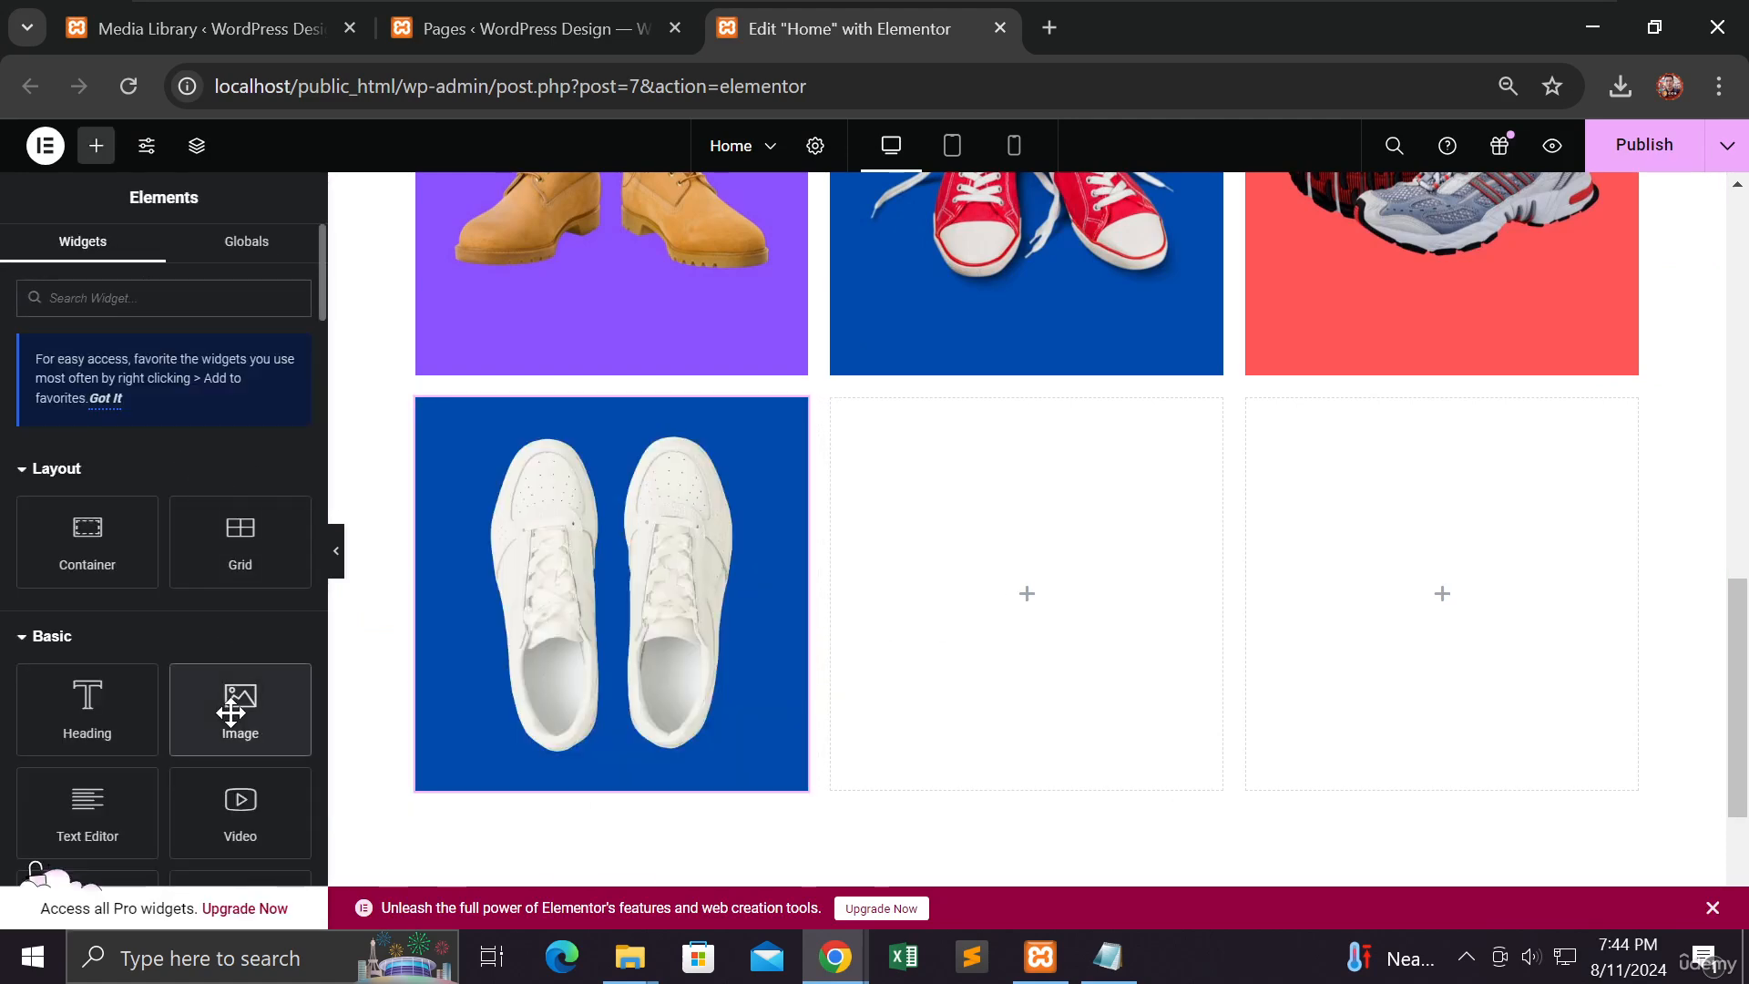
pyautogui.click(234, 707)
pyautogui.click(224, 482)
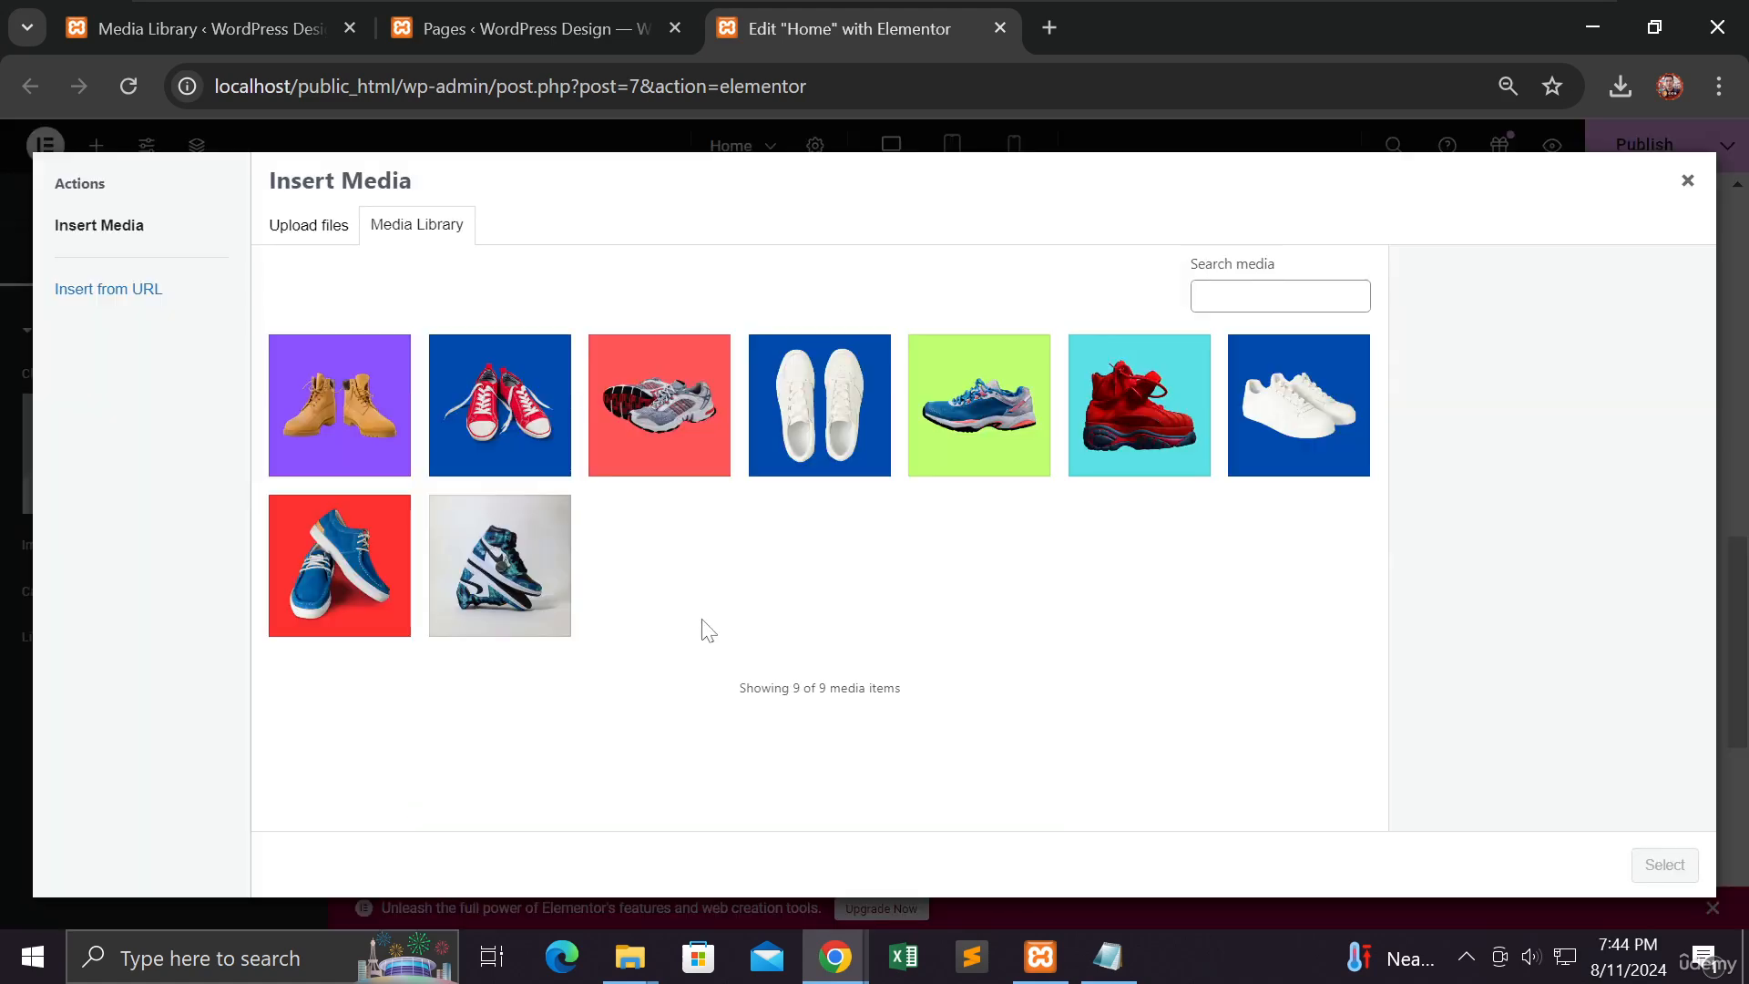
pyautogui.click(977, 455)
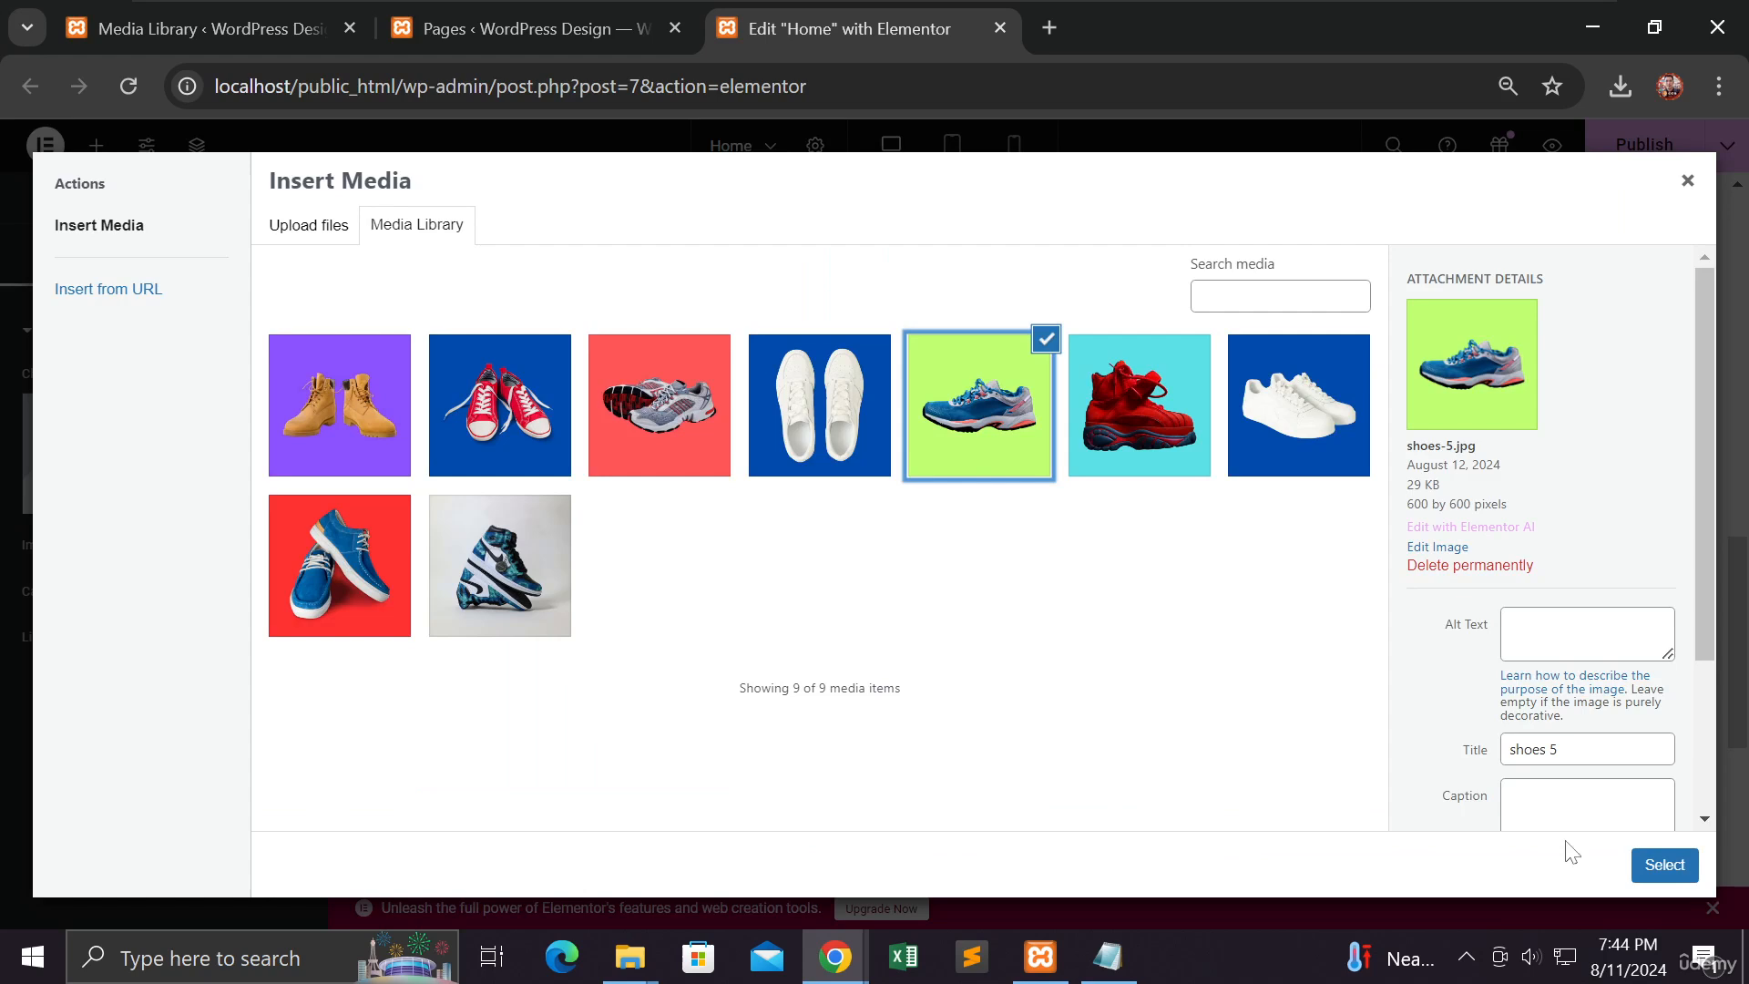
pyautogui.click(1662, 863)
pyautogui.scroll(-3, 980, 655)
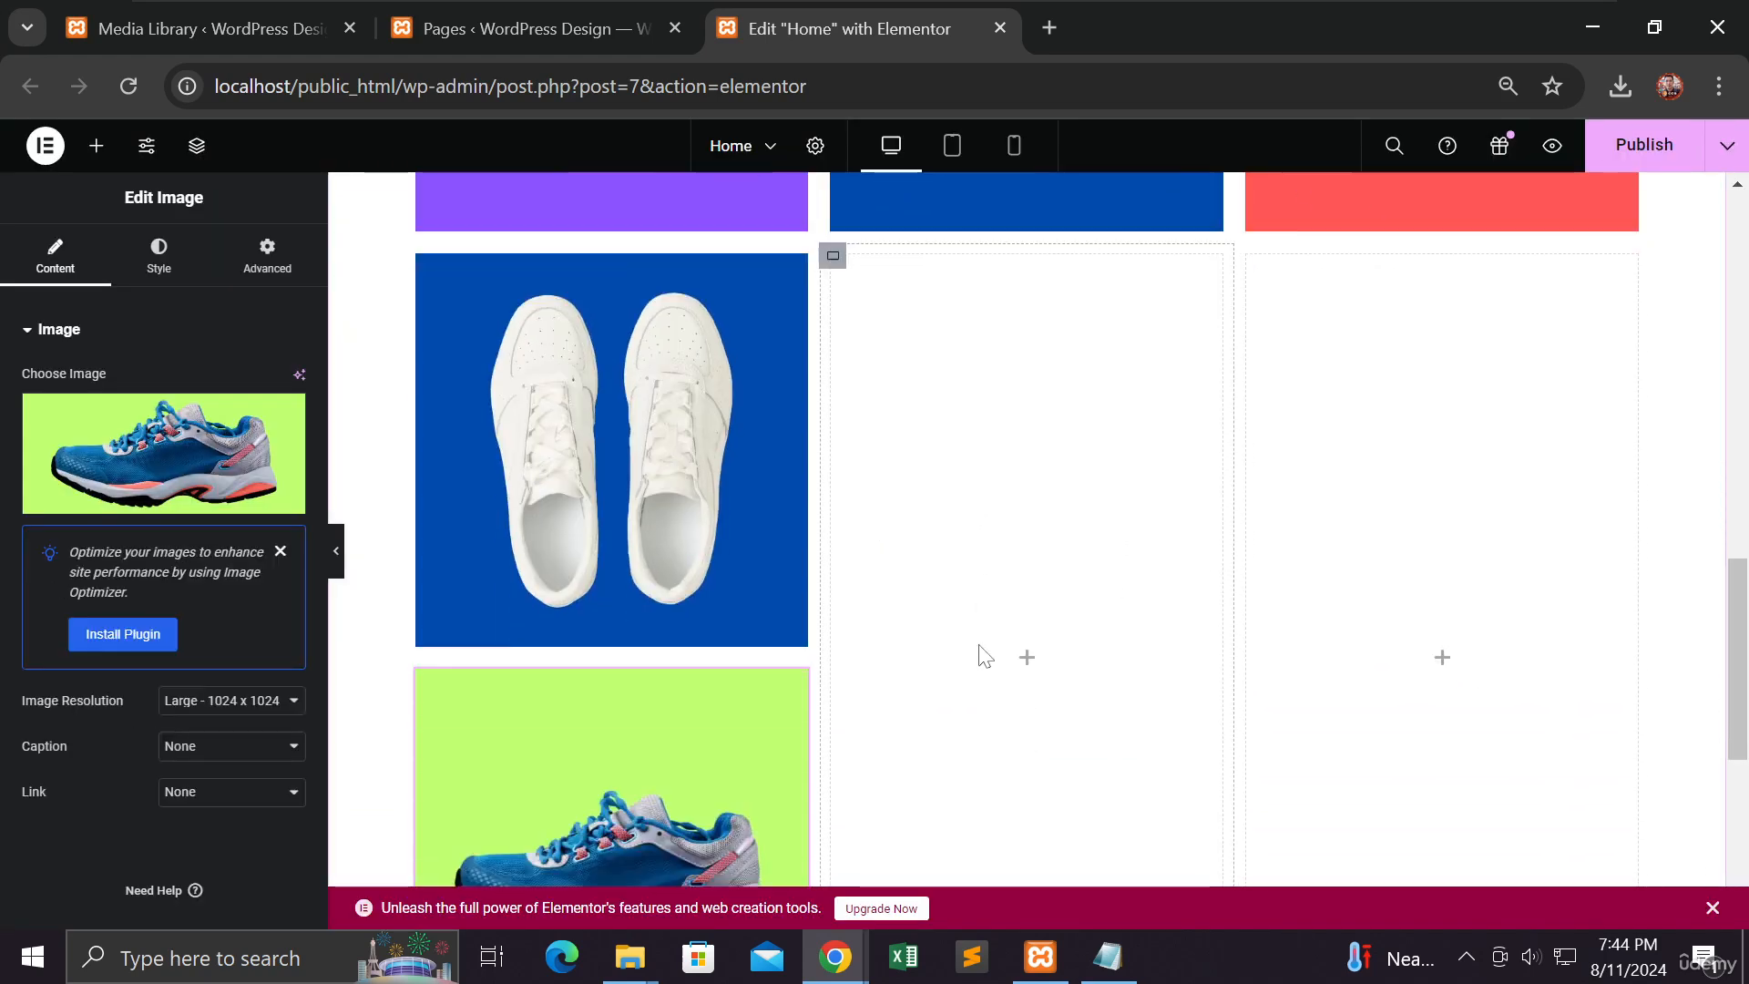
pyautogui.moveTo(763, 574); pyautogui.dragTo(960, 565)
pyautogui.scroll(3, 965, 560)
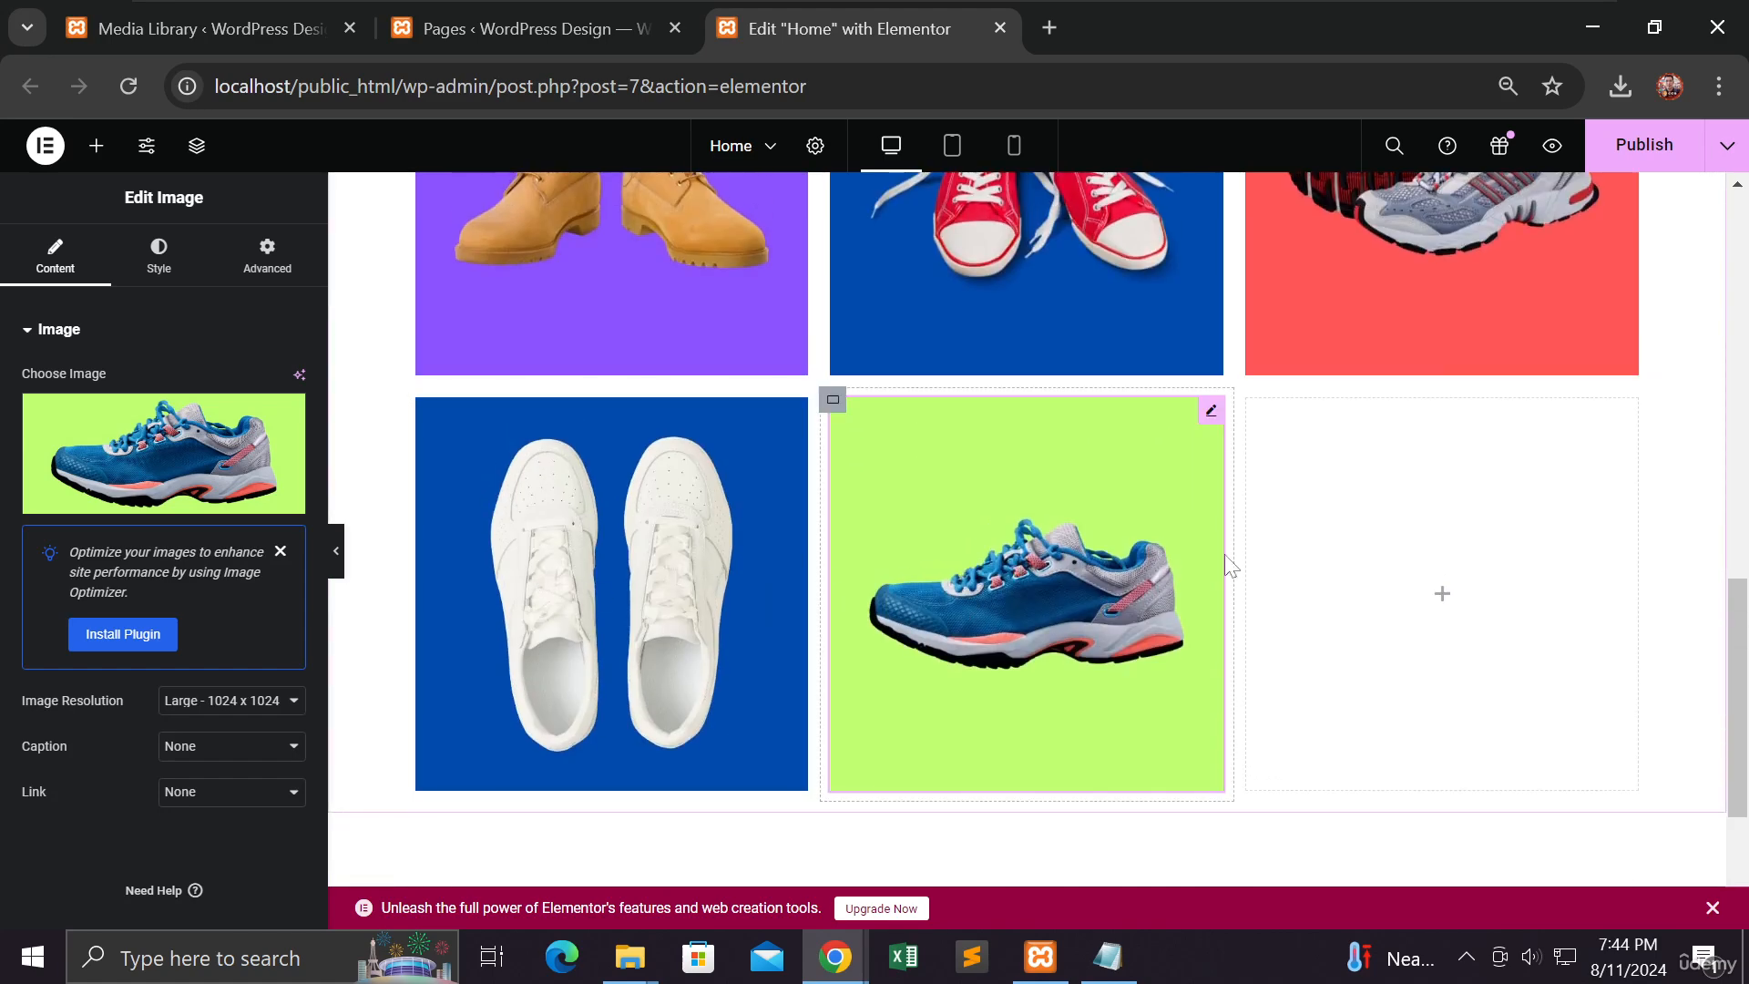
# Step: Add an image with the red boot photo to the last empty column
pyautogui.click(1444, 601)
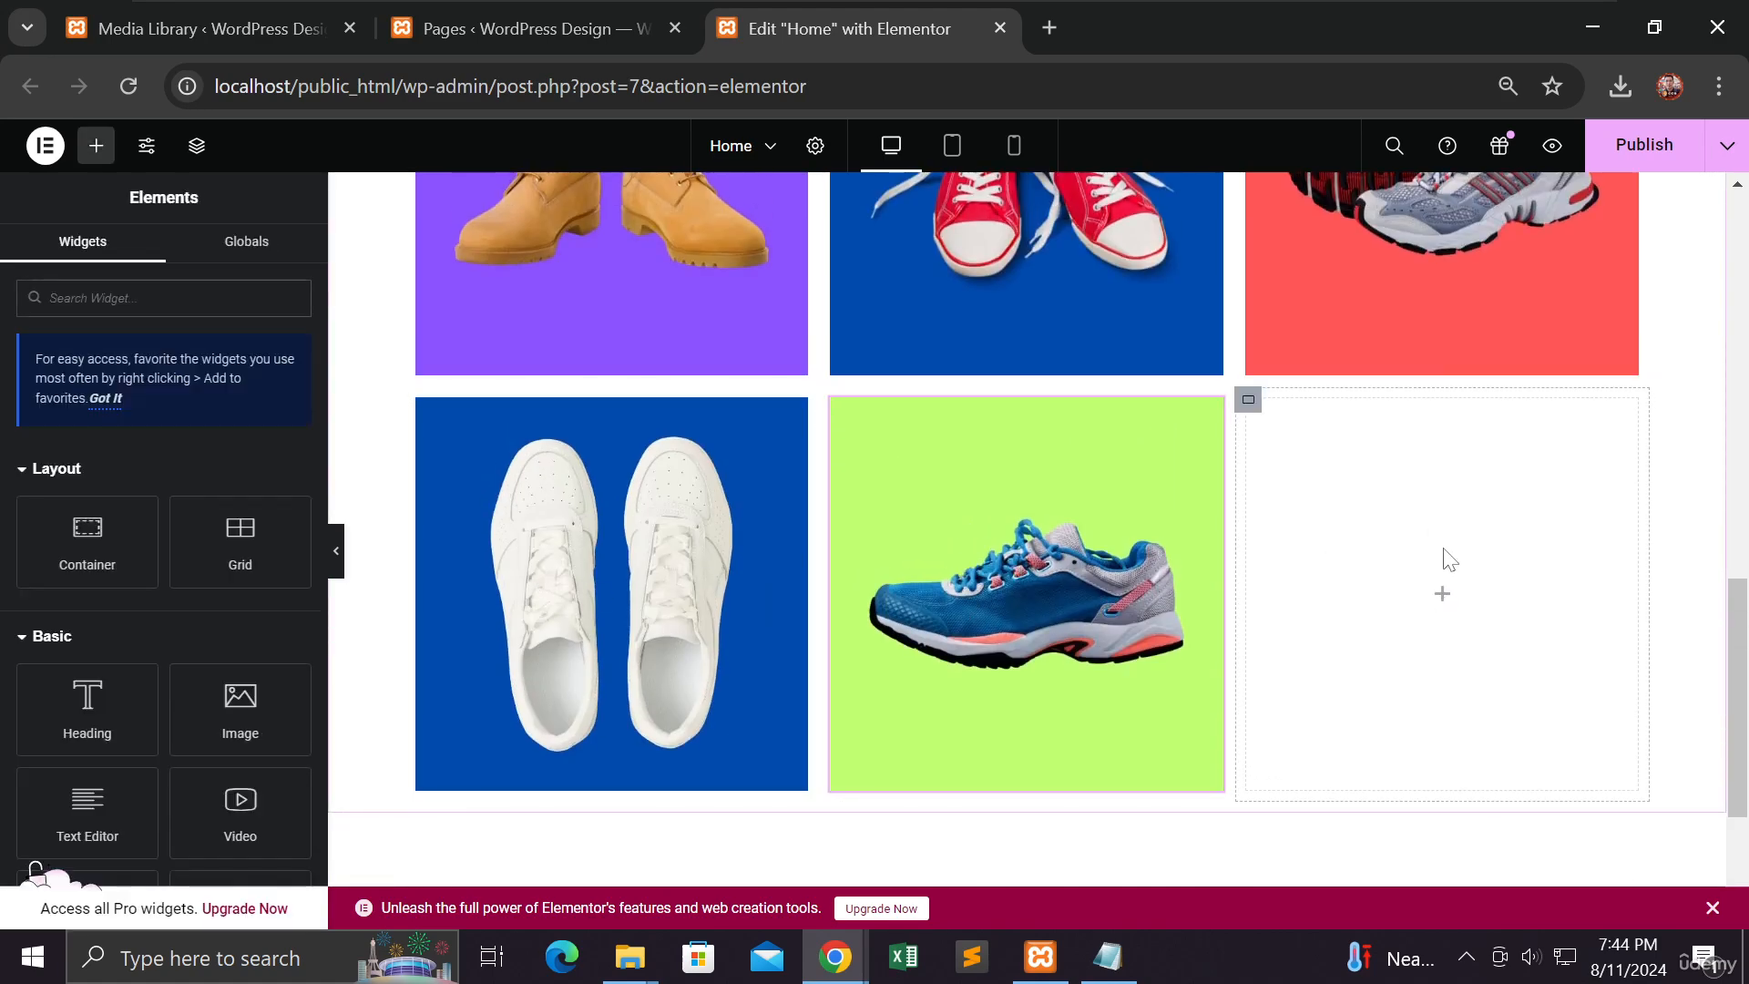
pyautogui.moveTo(284, 709); pyautogui.dragTo(1369, 636)
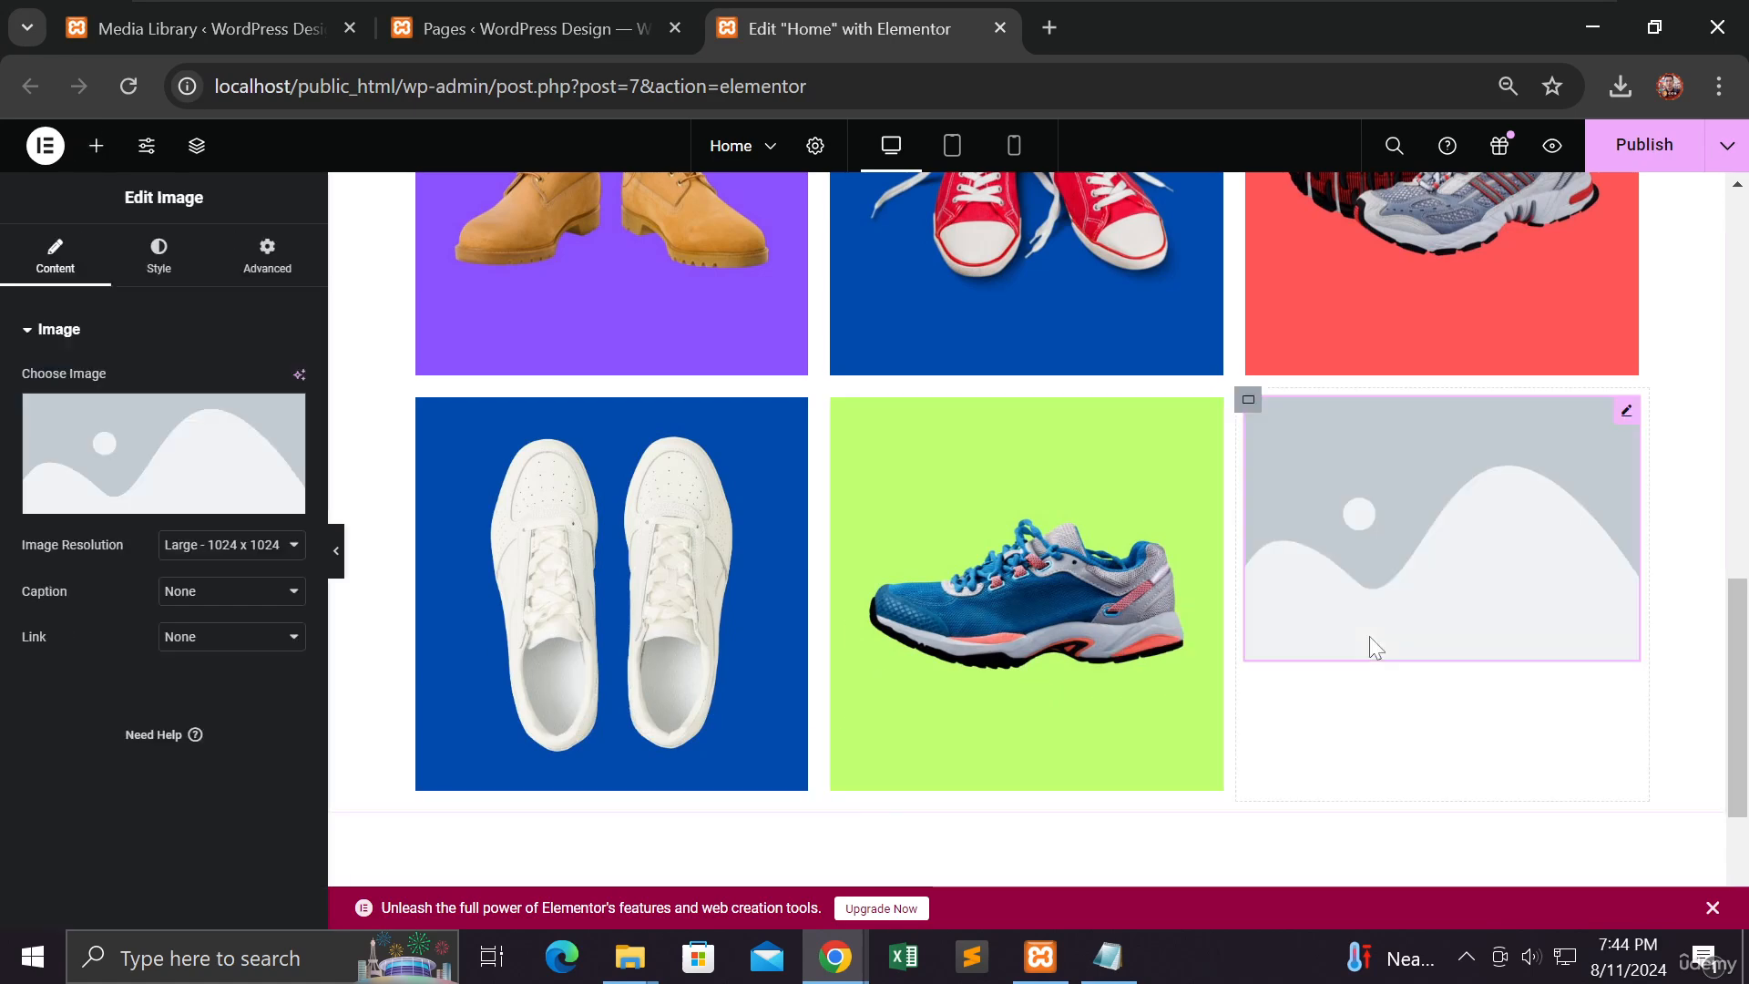
pyautogui.click(161, 444)
pyautogui.click(1149, 463)
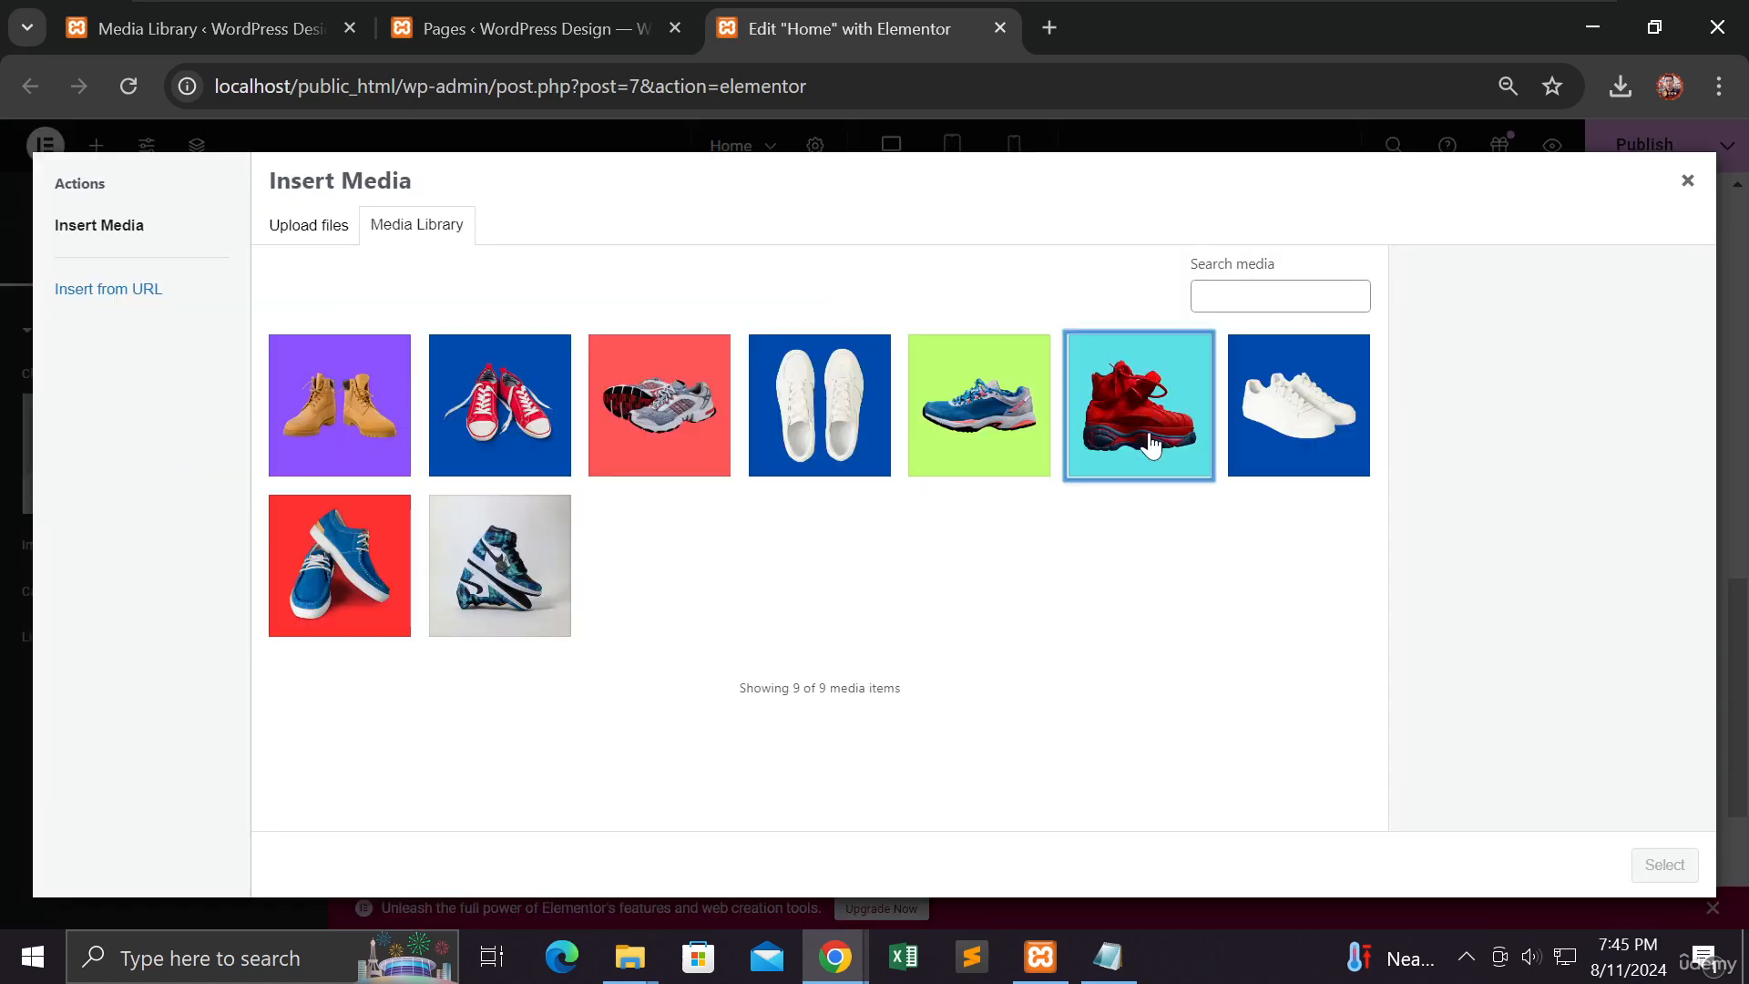
pyautogui.click(1663, 867)
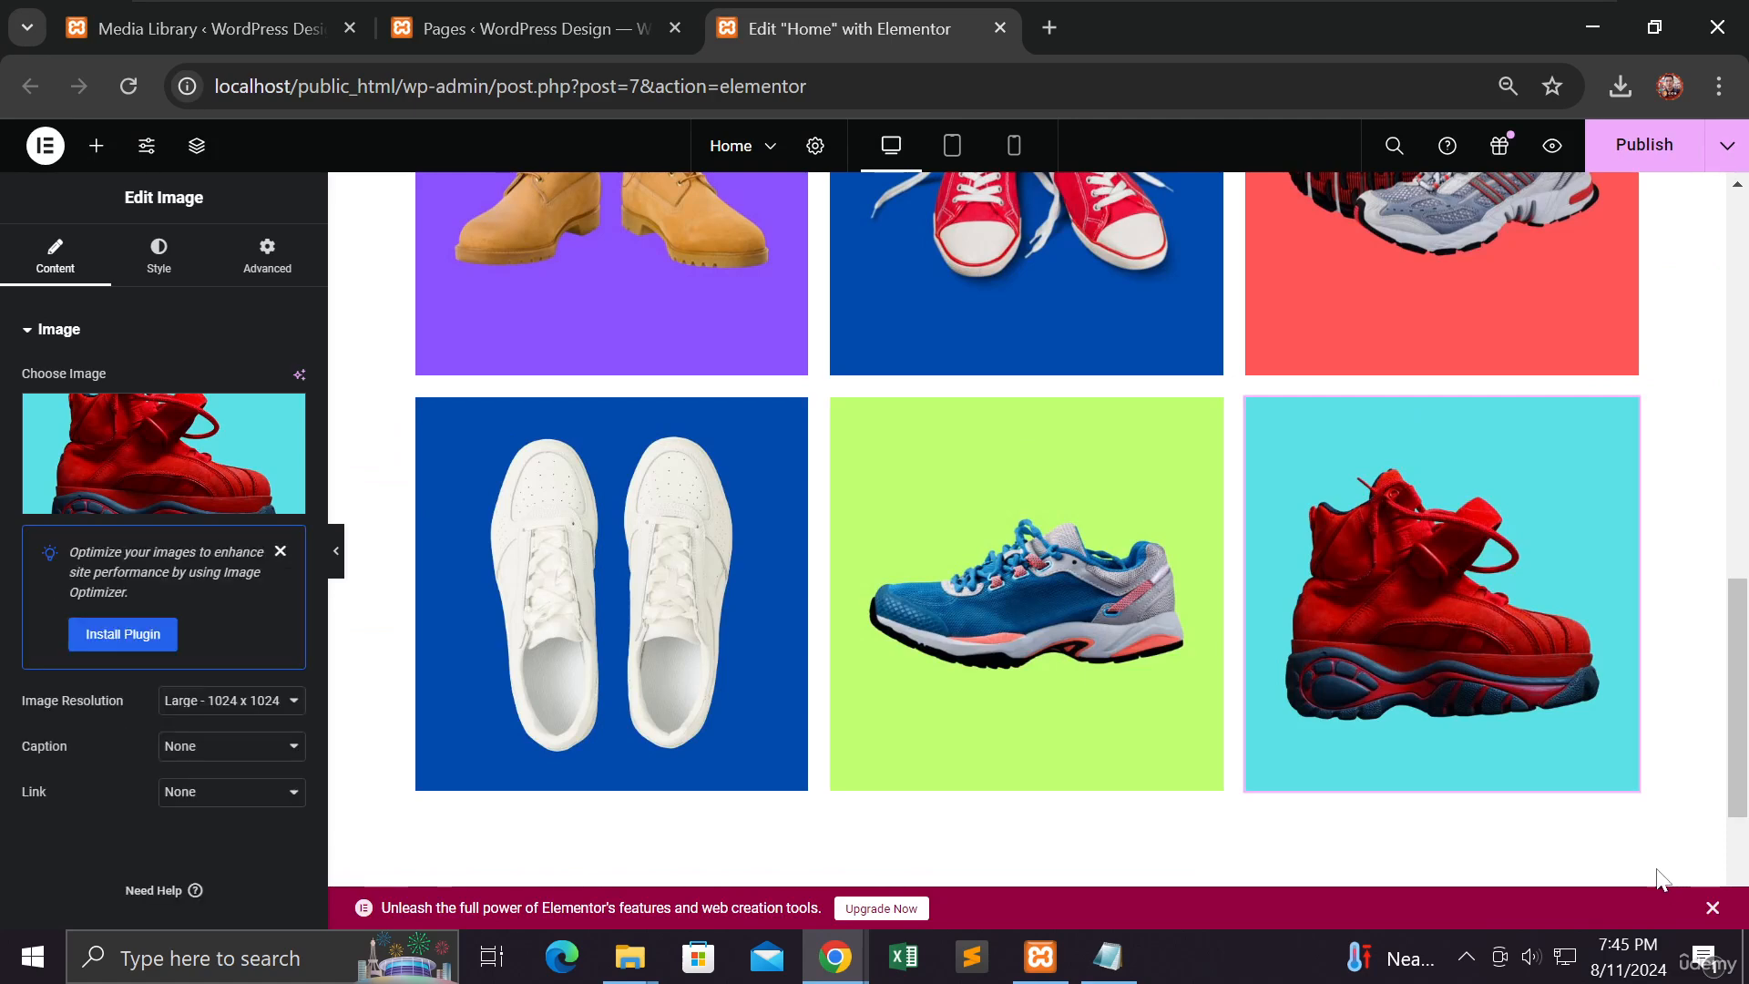
# Step: Publish the Home page, then hide the side panel and scroll through both galleries
pyautogui.click(1644, 144)
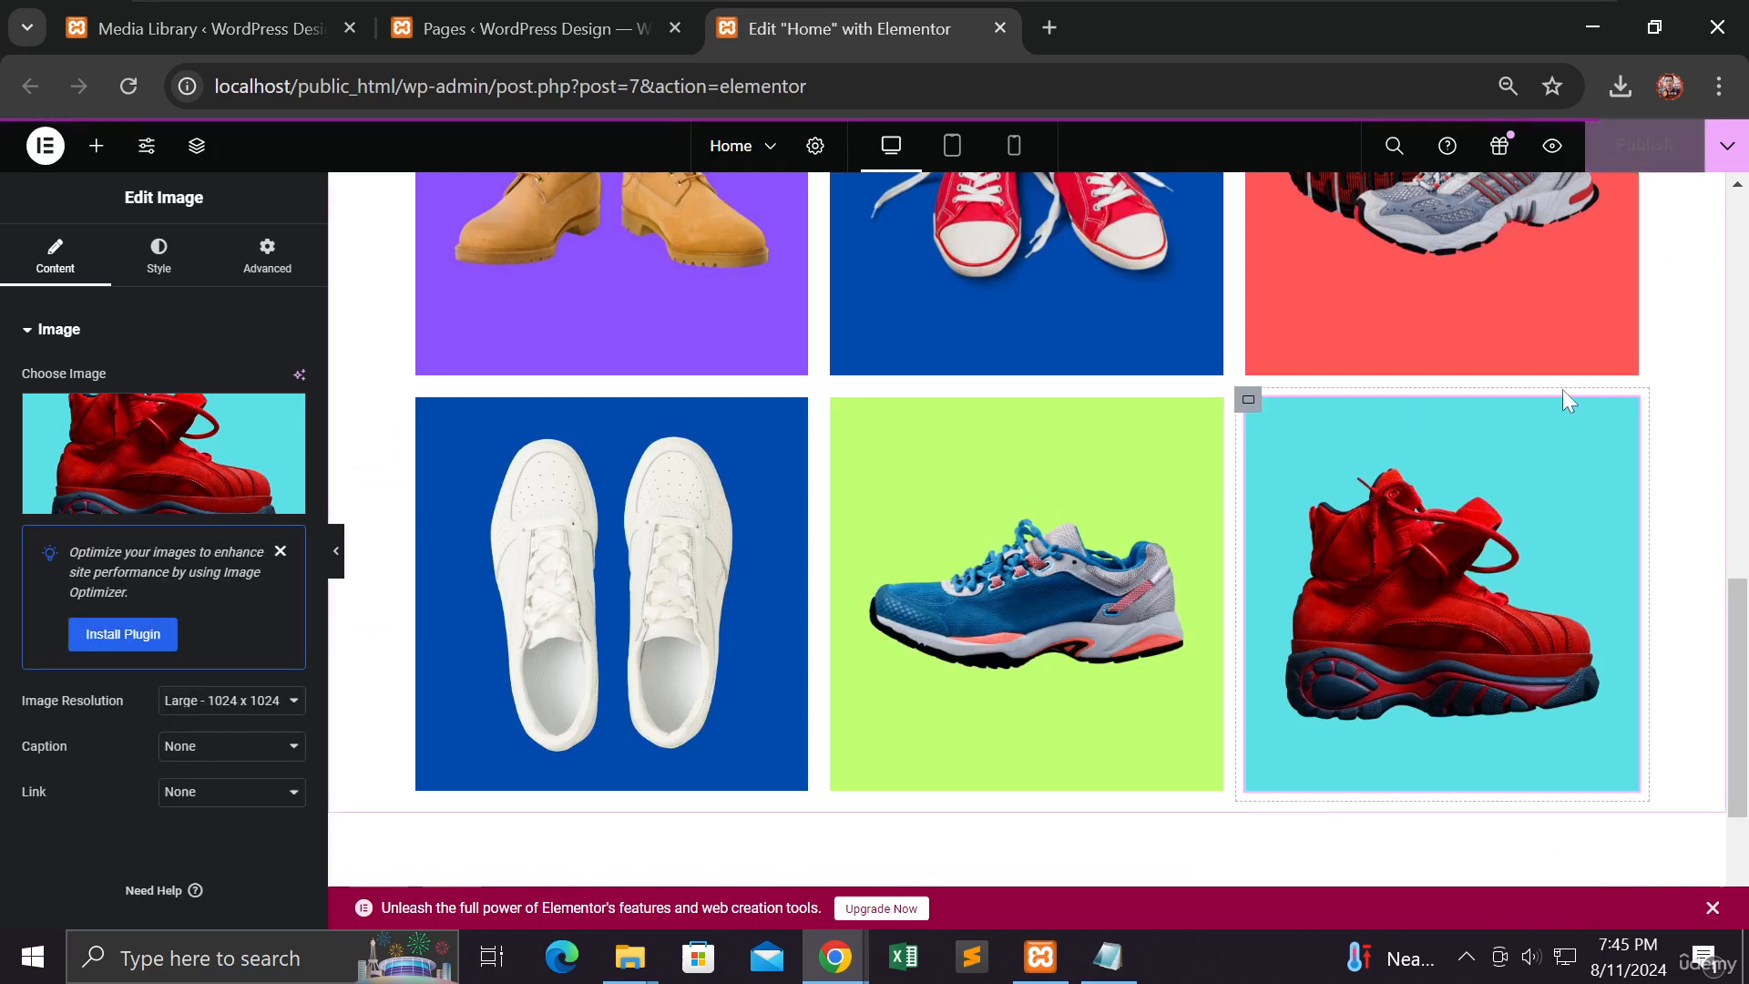
pyautogui.click(336, 551)
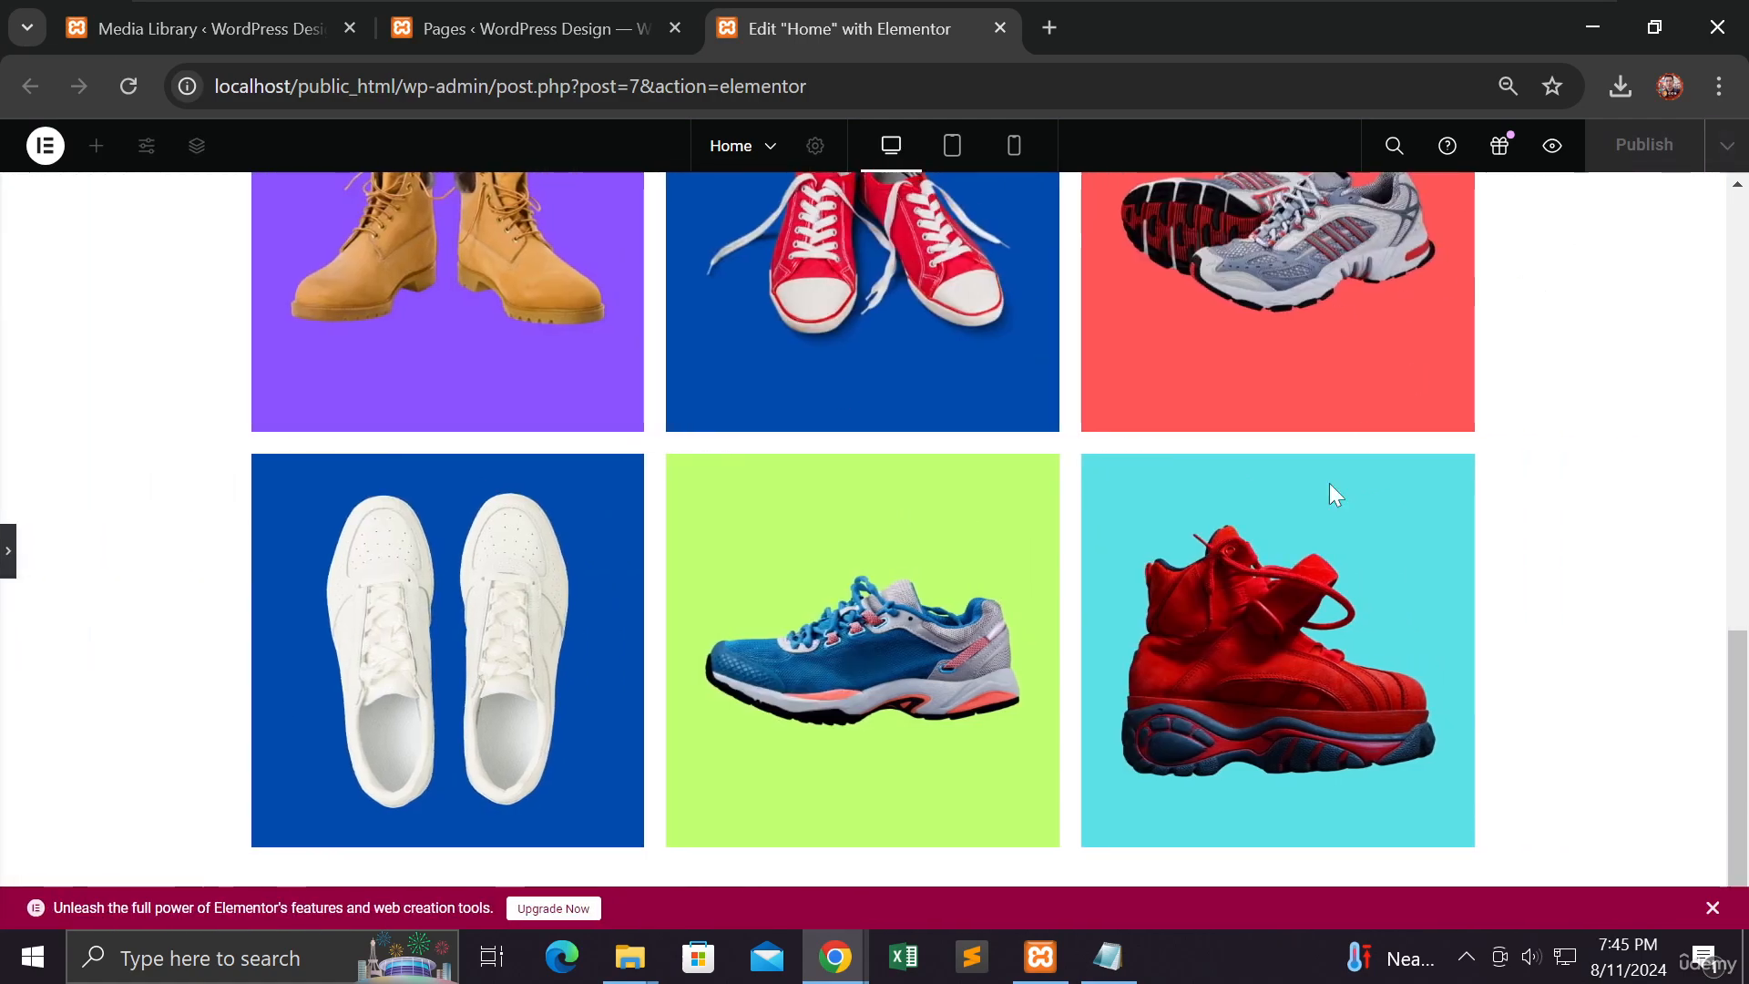
pyautogui.scroll(9, 1302, 543)
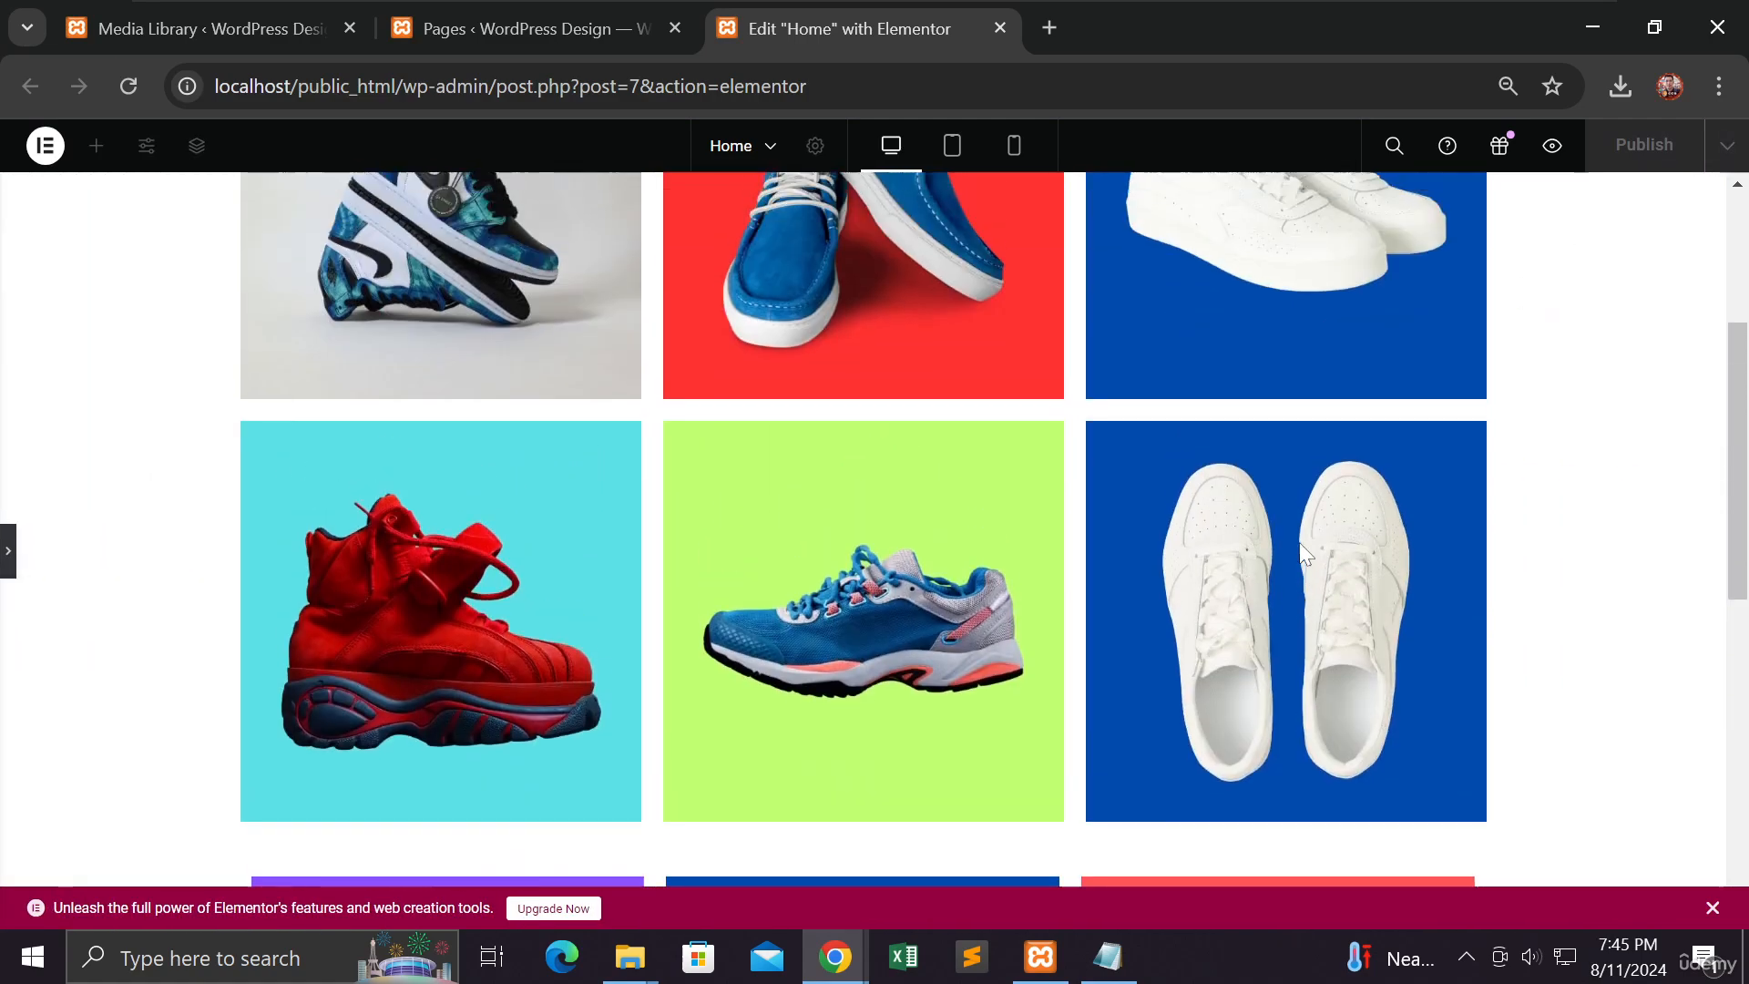
pyautogui.scroll(3, 1302, 551)
pyautogui.scroll(-5, 1302, 551)
pyautogui.scroll(-4, 1303, 551)
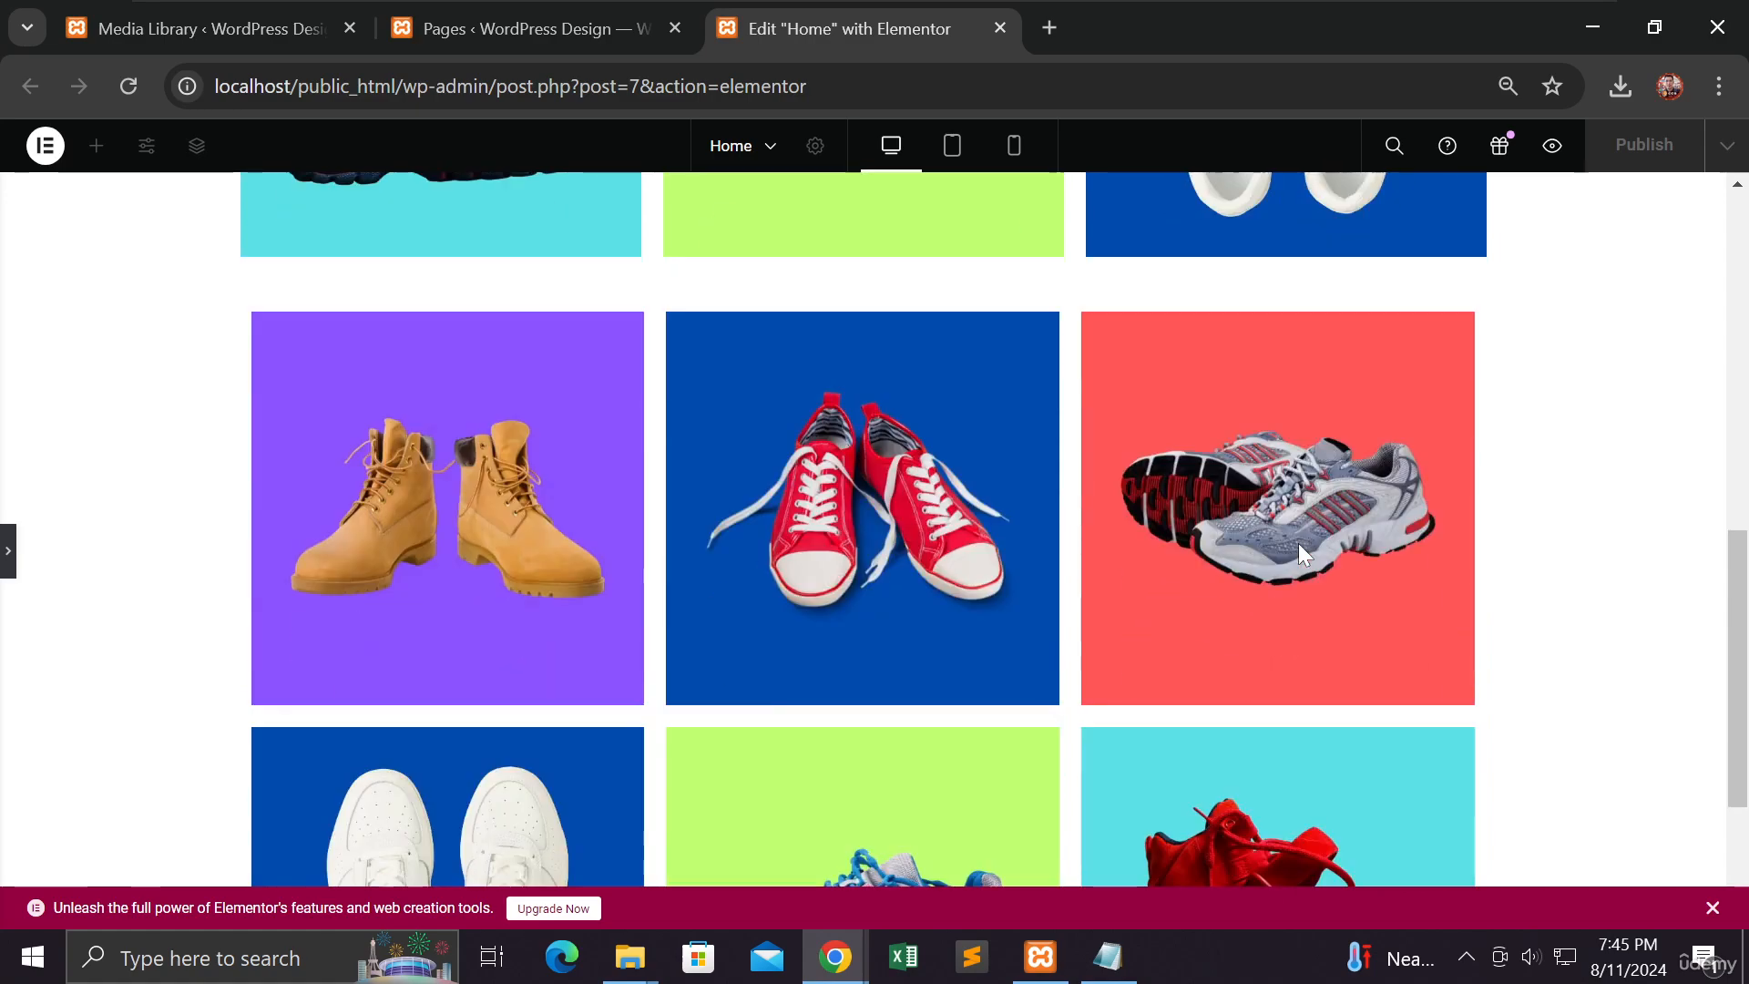
pyautogui.scroll(-3, 1170, 515)
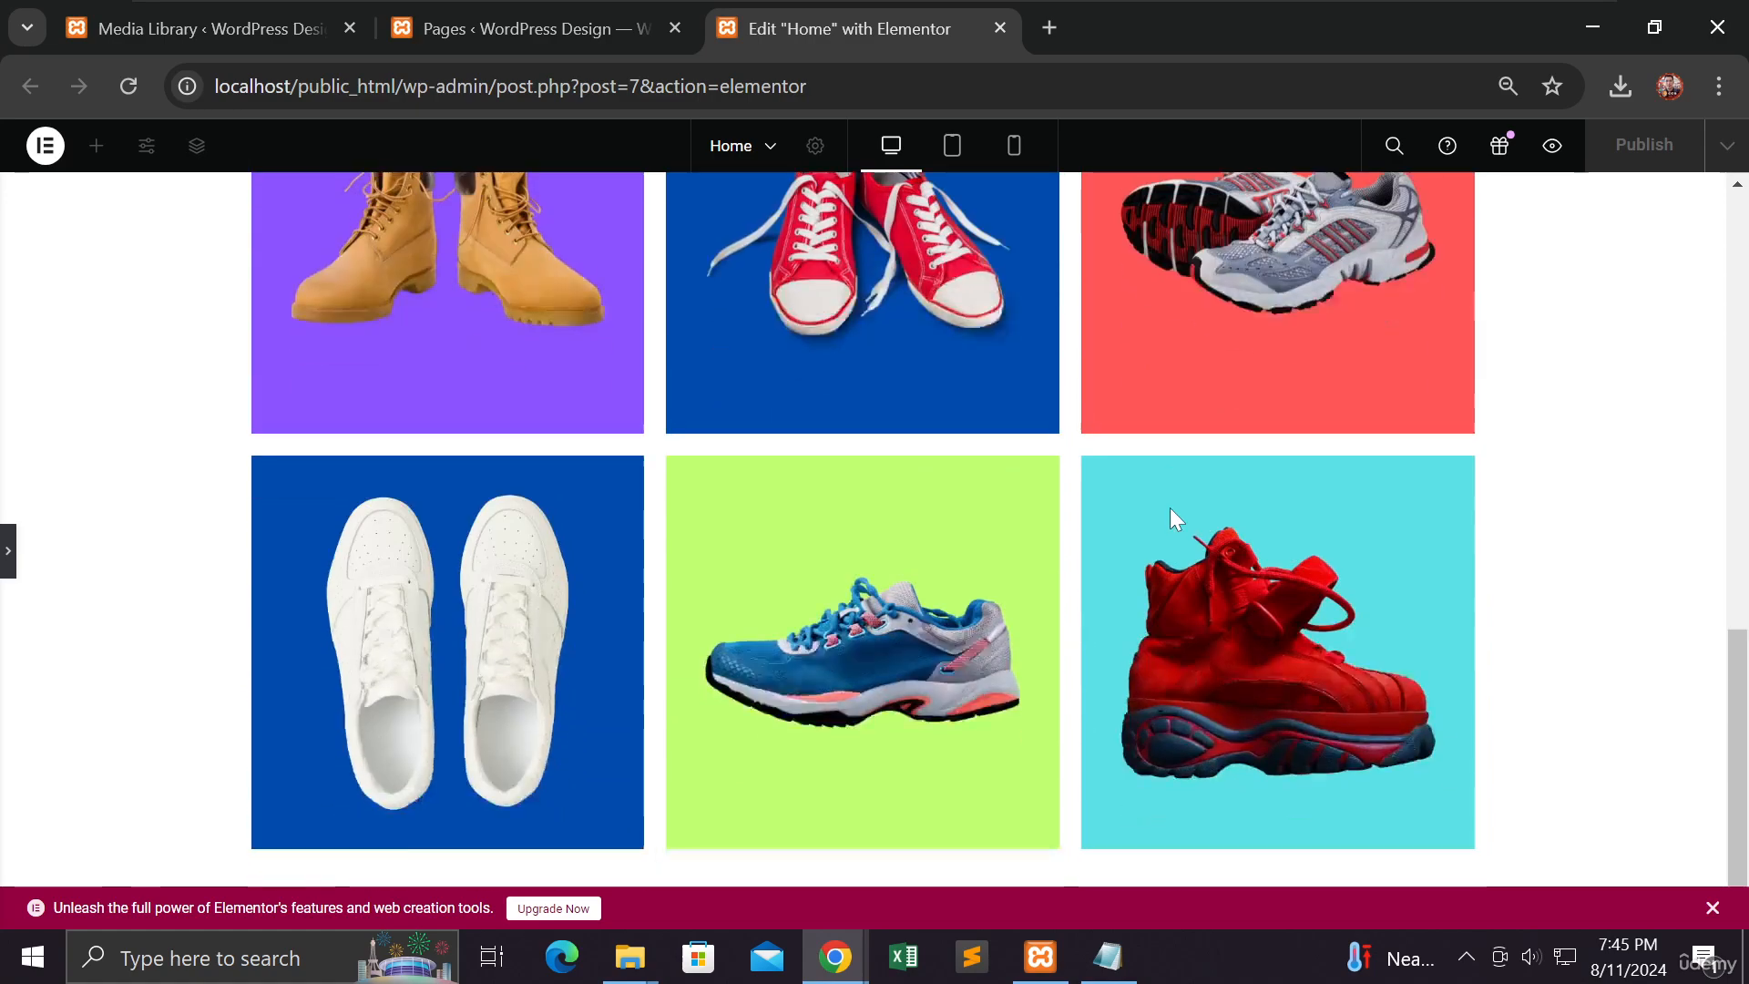
pyautogui.scroll(2, 1171, 519)
pyautogui.scroll(2, 1169, 510)
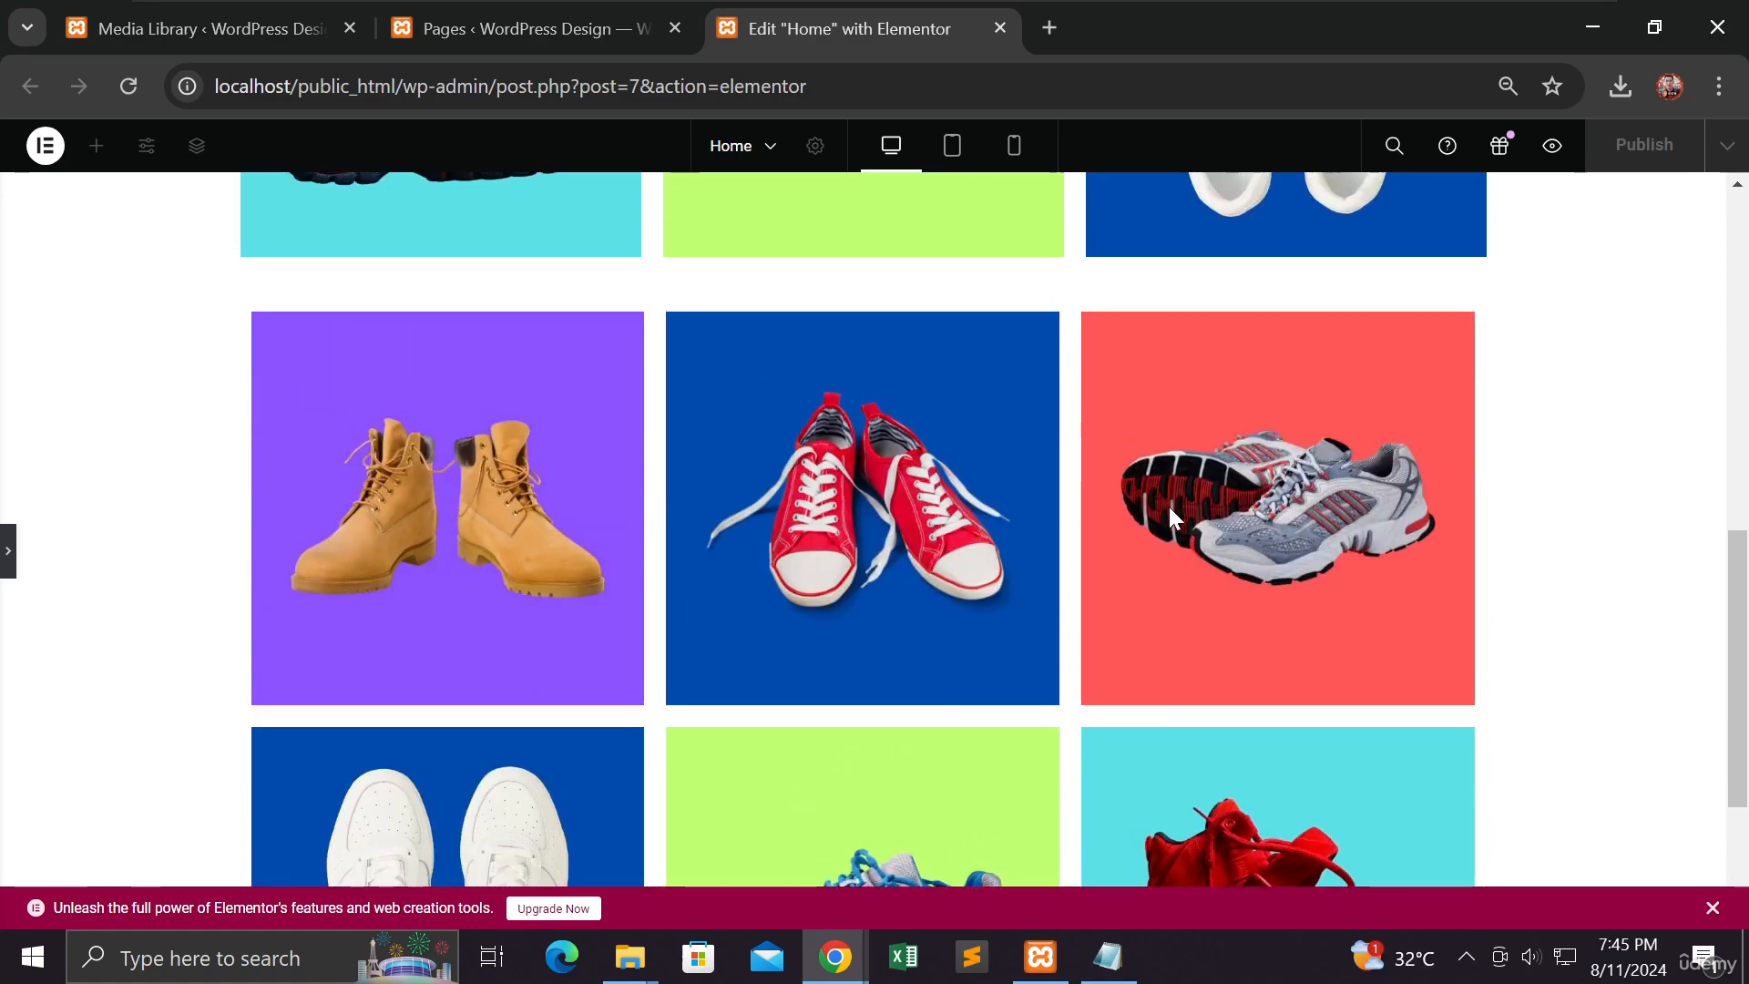
pyautogui.keyDown('ctrl'); pyautogui.scroll(-7, 1168, 508); pyautogui.keyUp('ctrl')
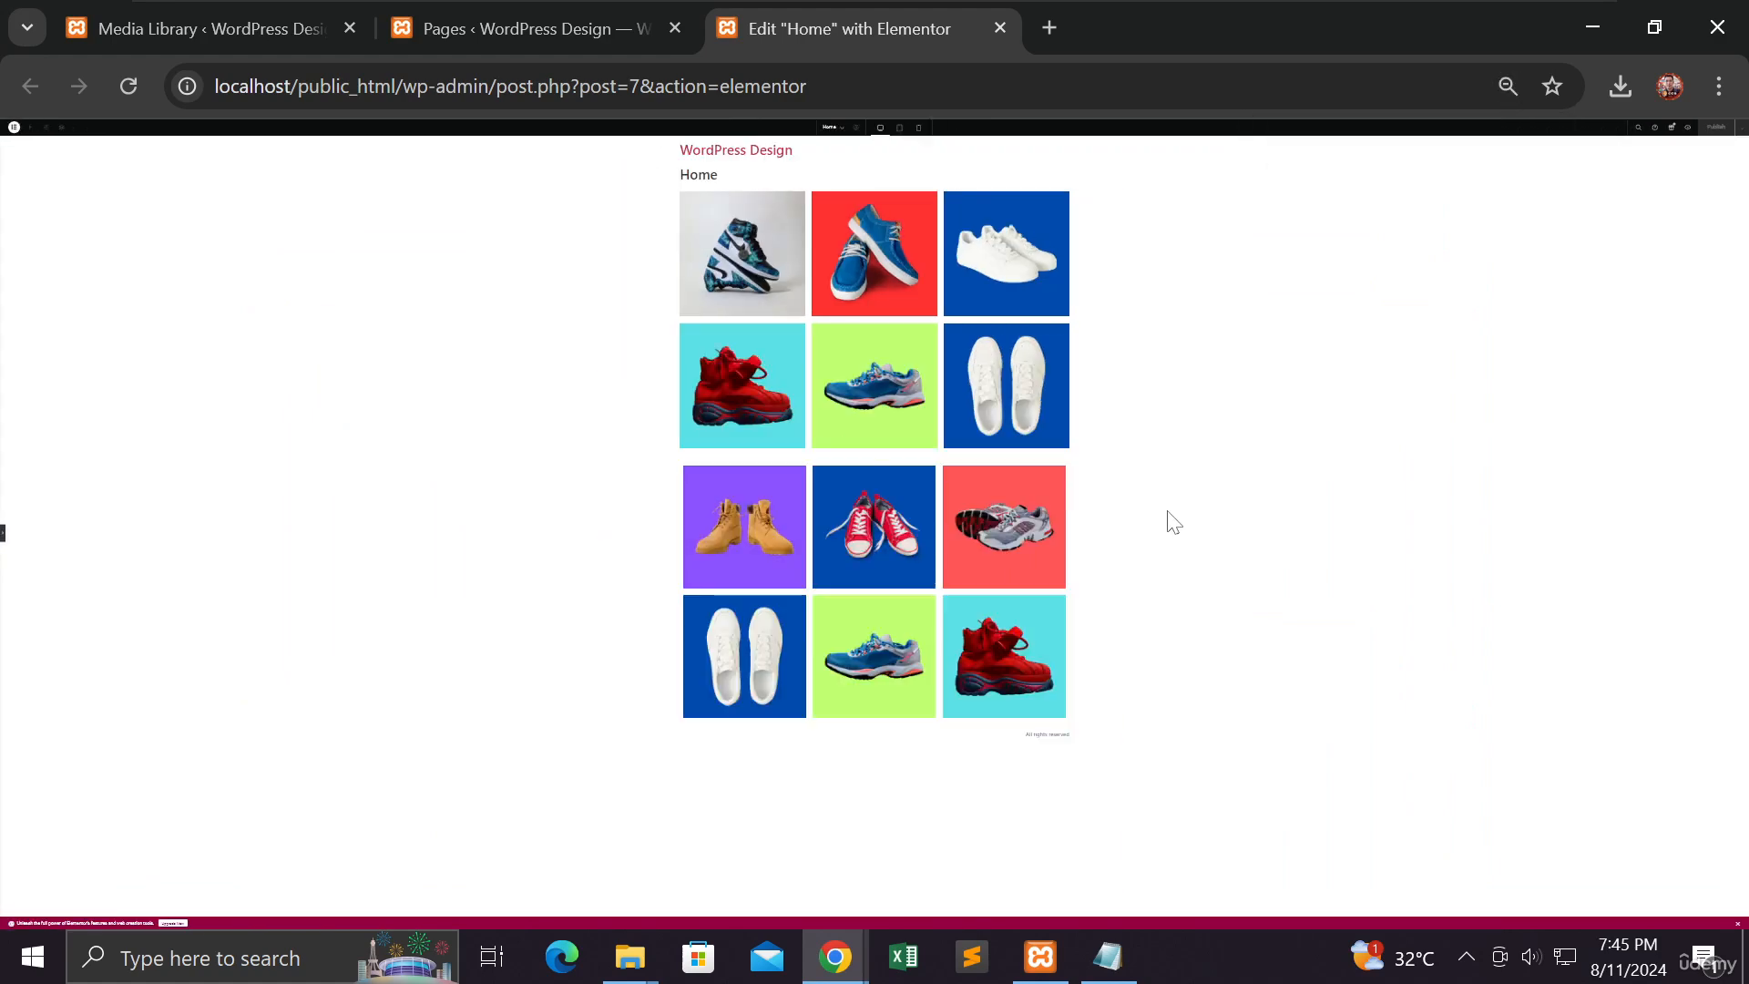
pyautogui.keyDown('ctrl'); pyautogui.scroll(1, 1172, 521); pyautogui.keyUp('ctrl')
pyautogui.keyDown('ctrl'); pyautogui.scroll(-1, 1173, 521); pyautogui.keyUp('ctrl')
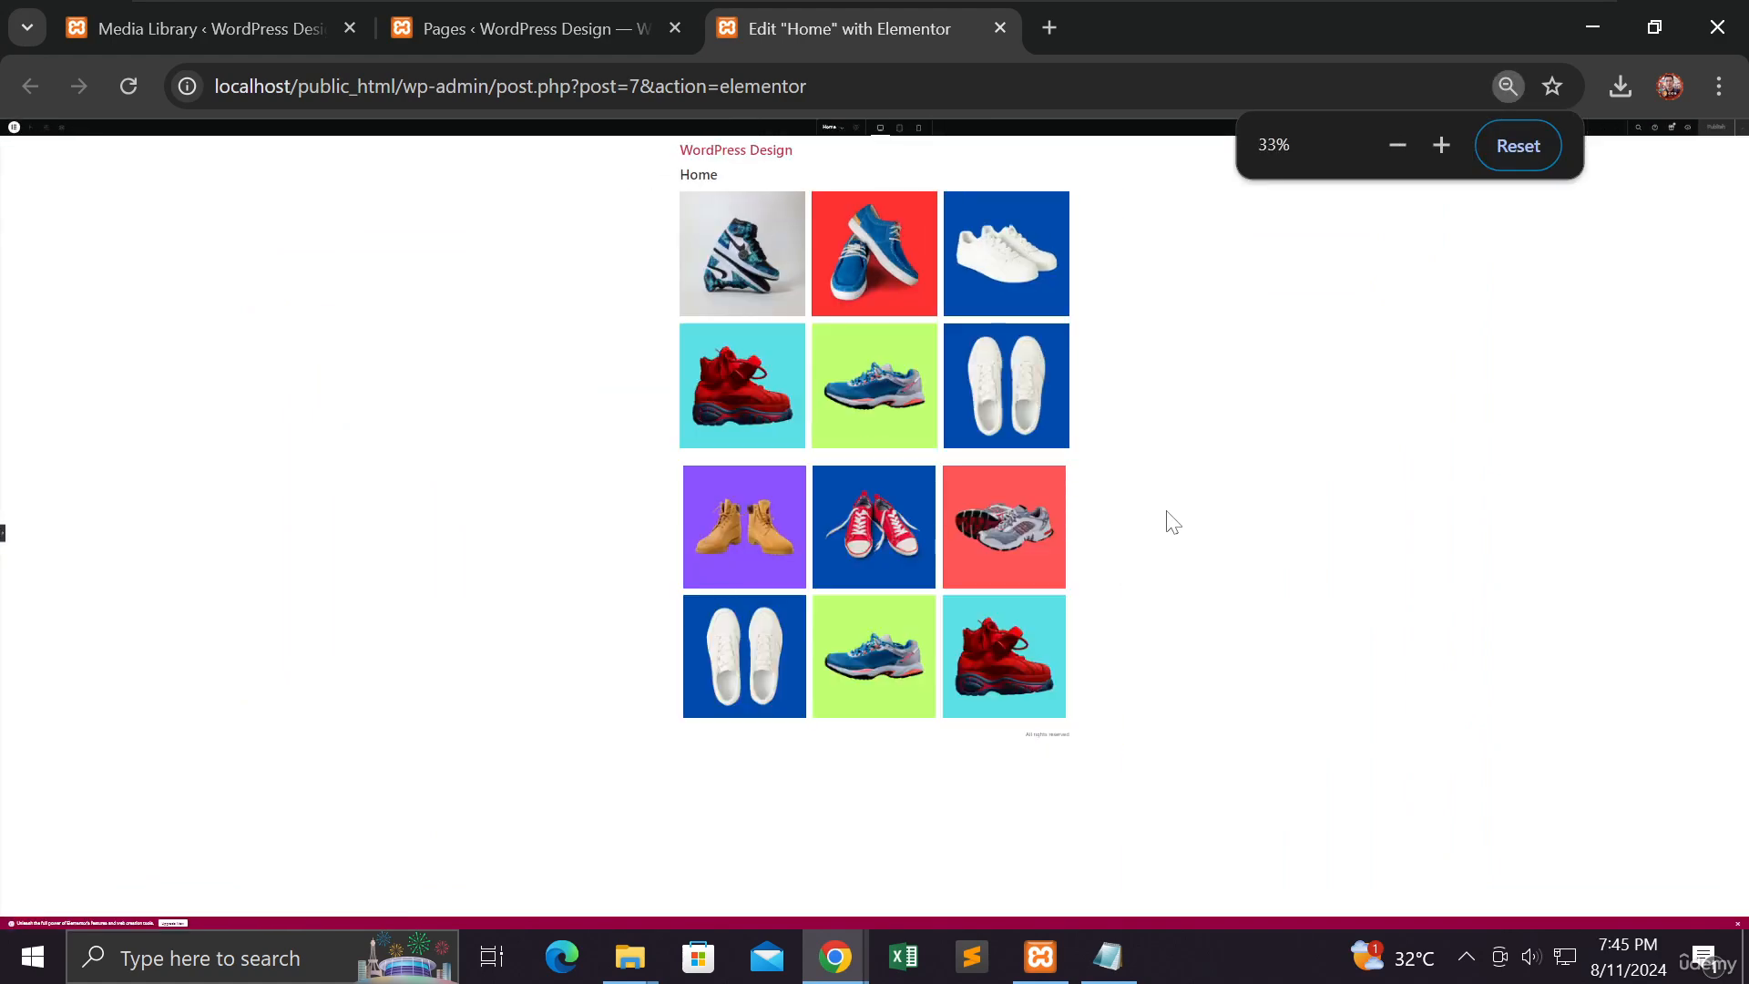
pyautogui.keyDown('ctrl'); pyautogui.scroll(2, 1172, 522); pyautogui.keyUp('ctrl')
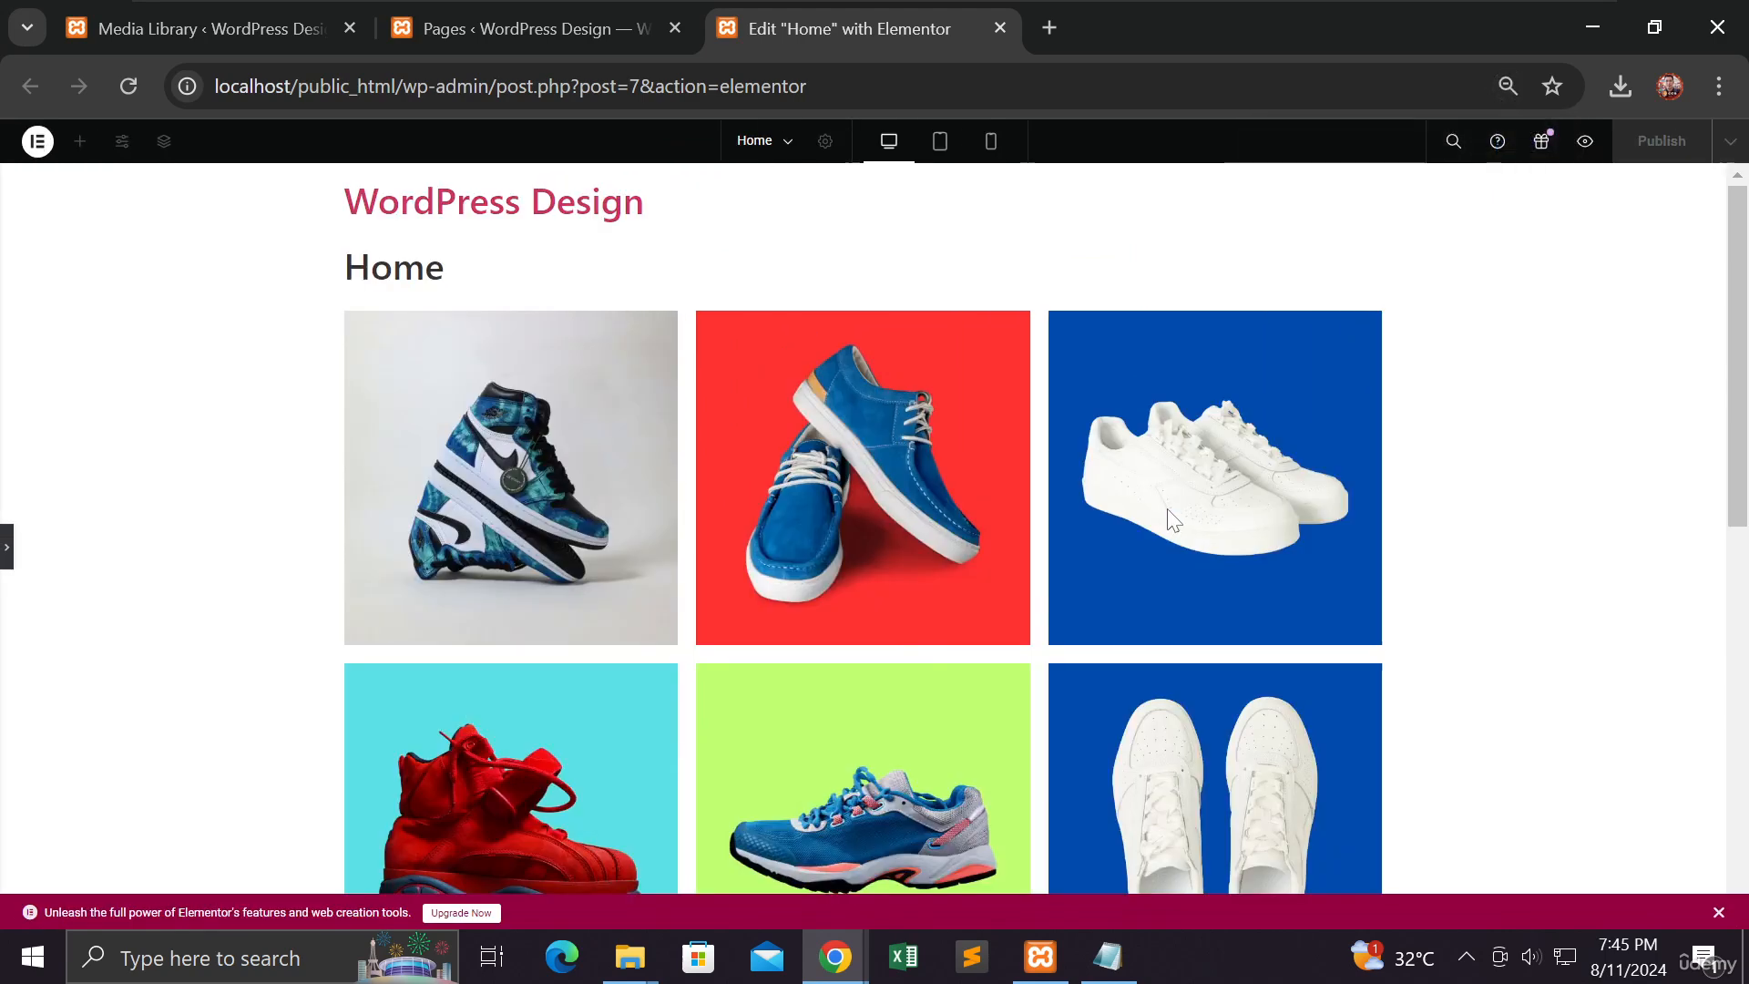
pyautogui.scroll(-2, 1173, 519)
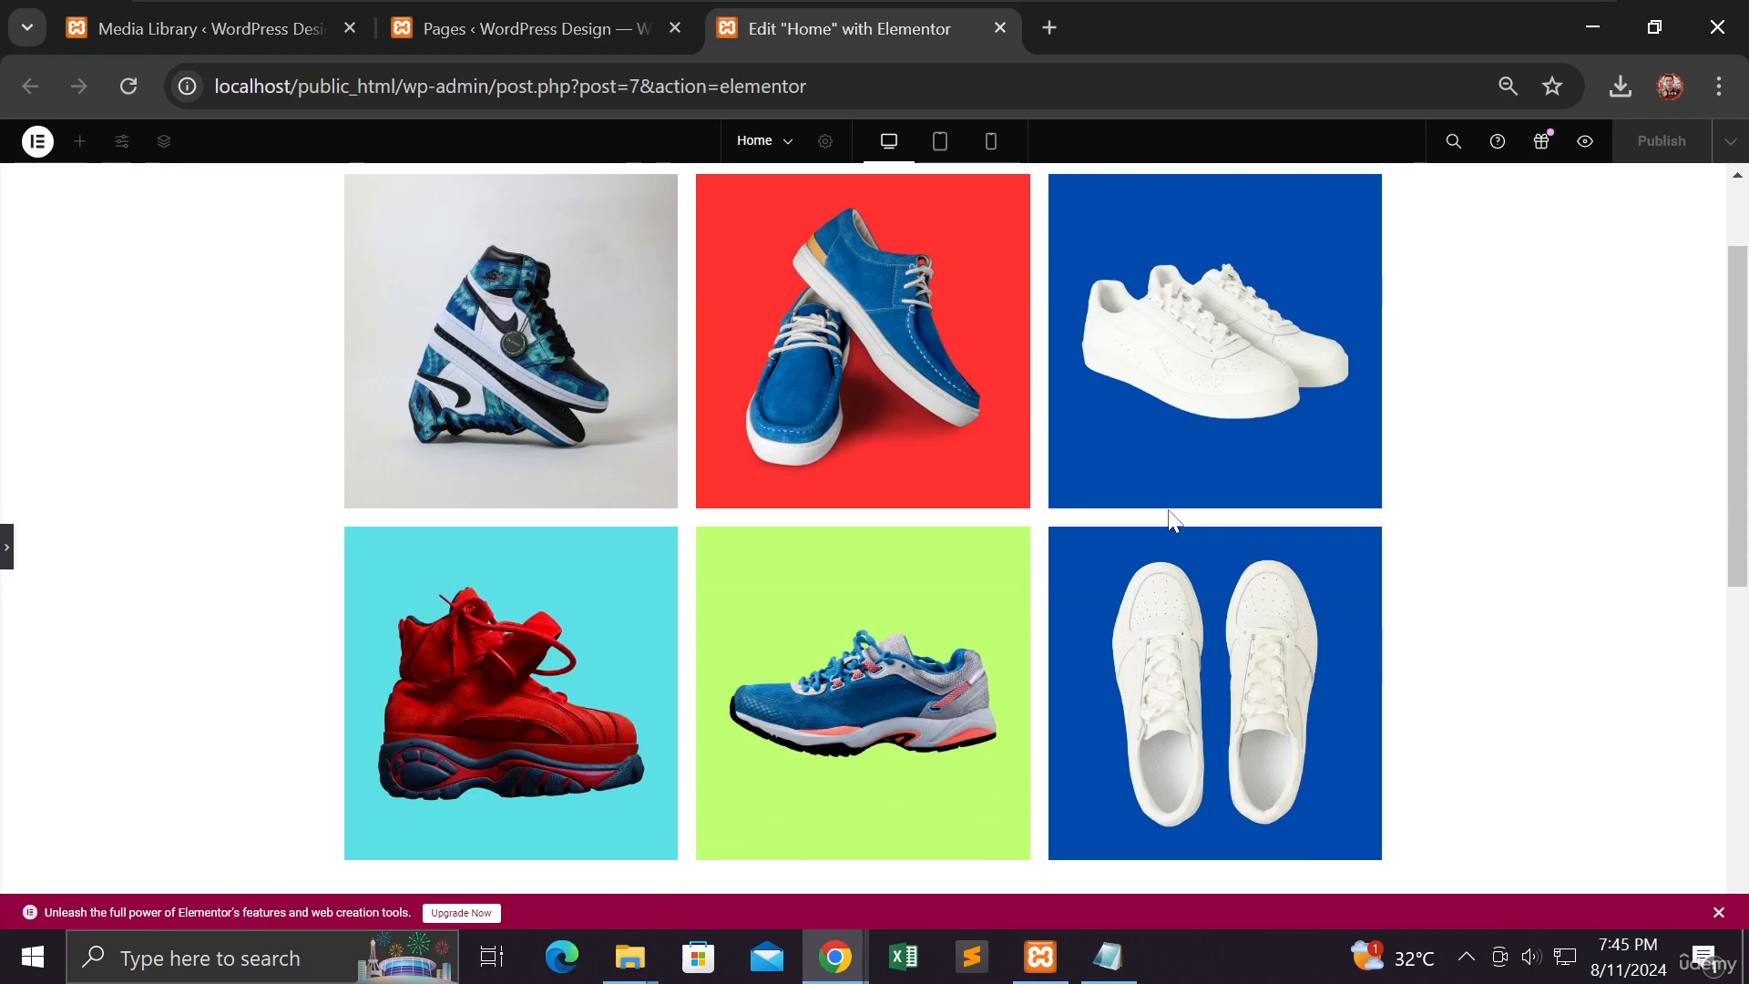
pyautogui.scroll(-3, 1167, 510)
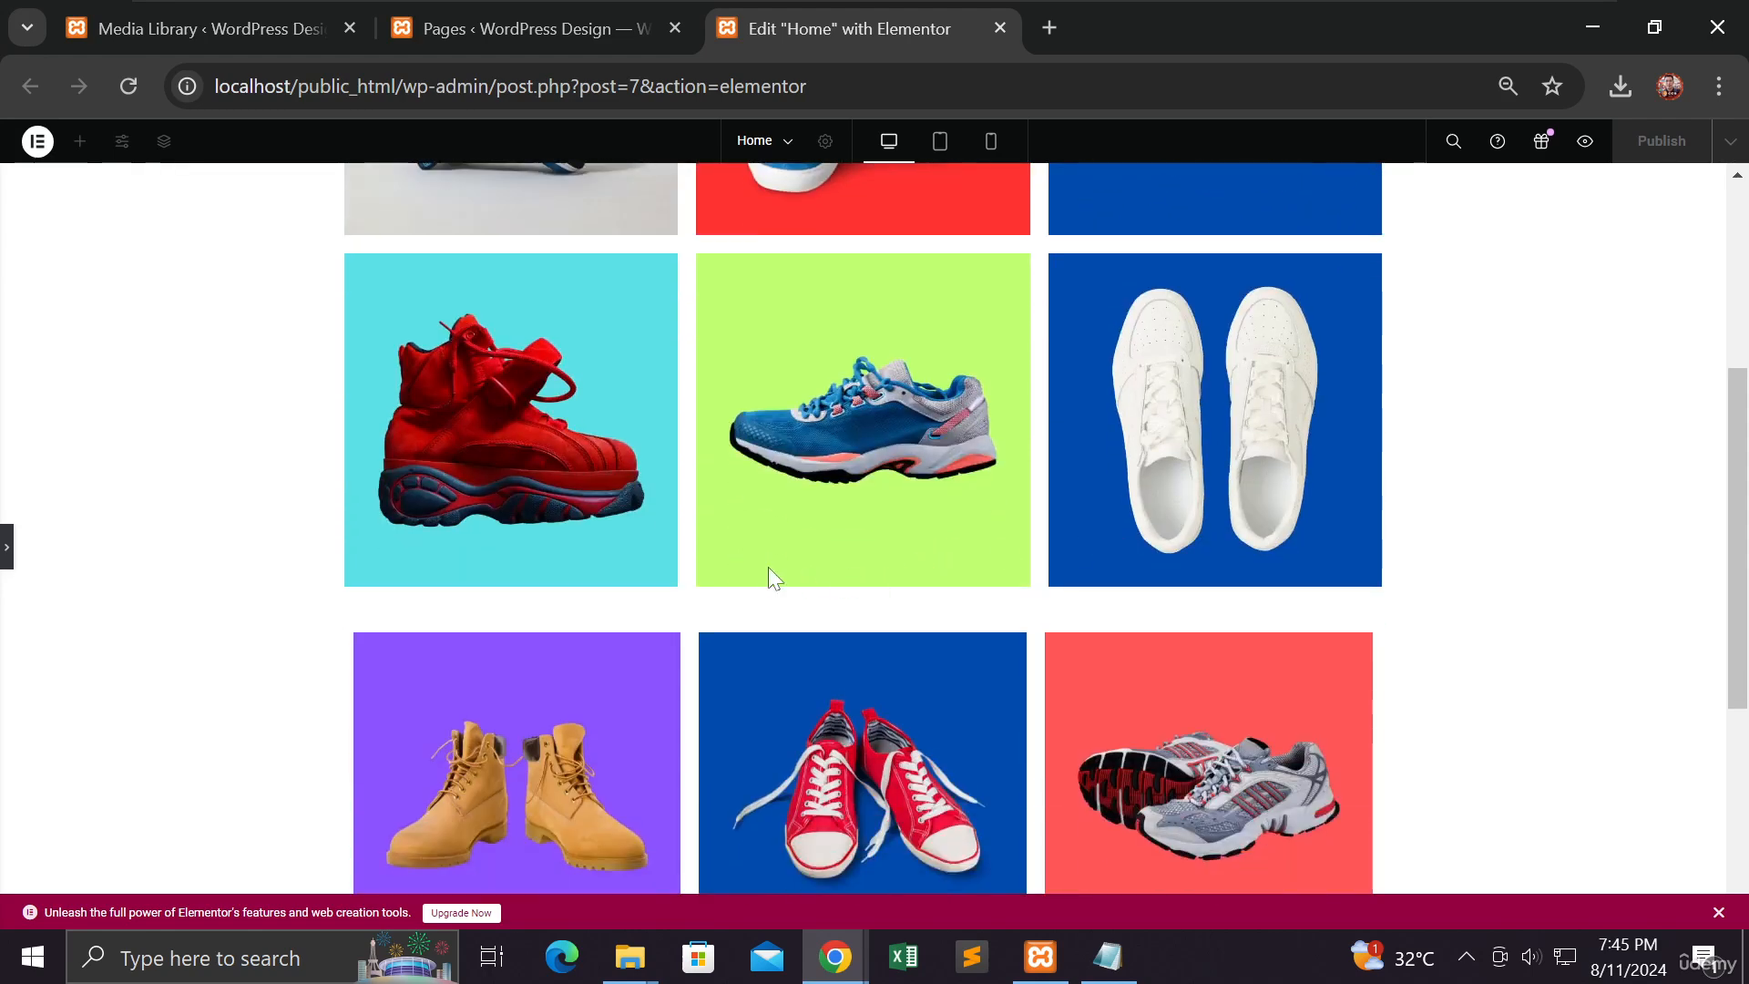
# Step: Reopen the side panel and start dragging a Text Editor widget onto the page
pyautogui.click(8, 551)
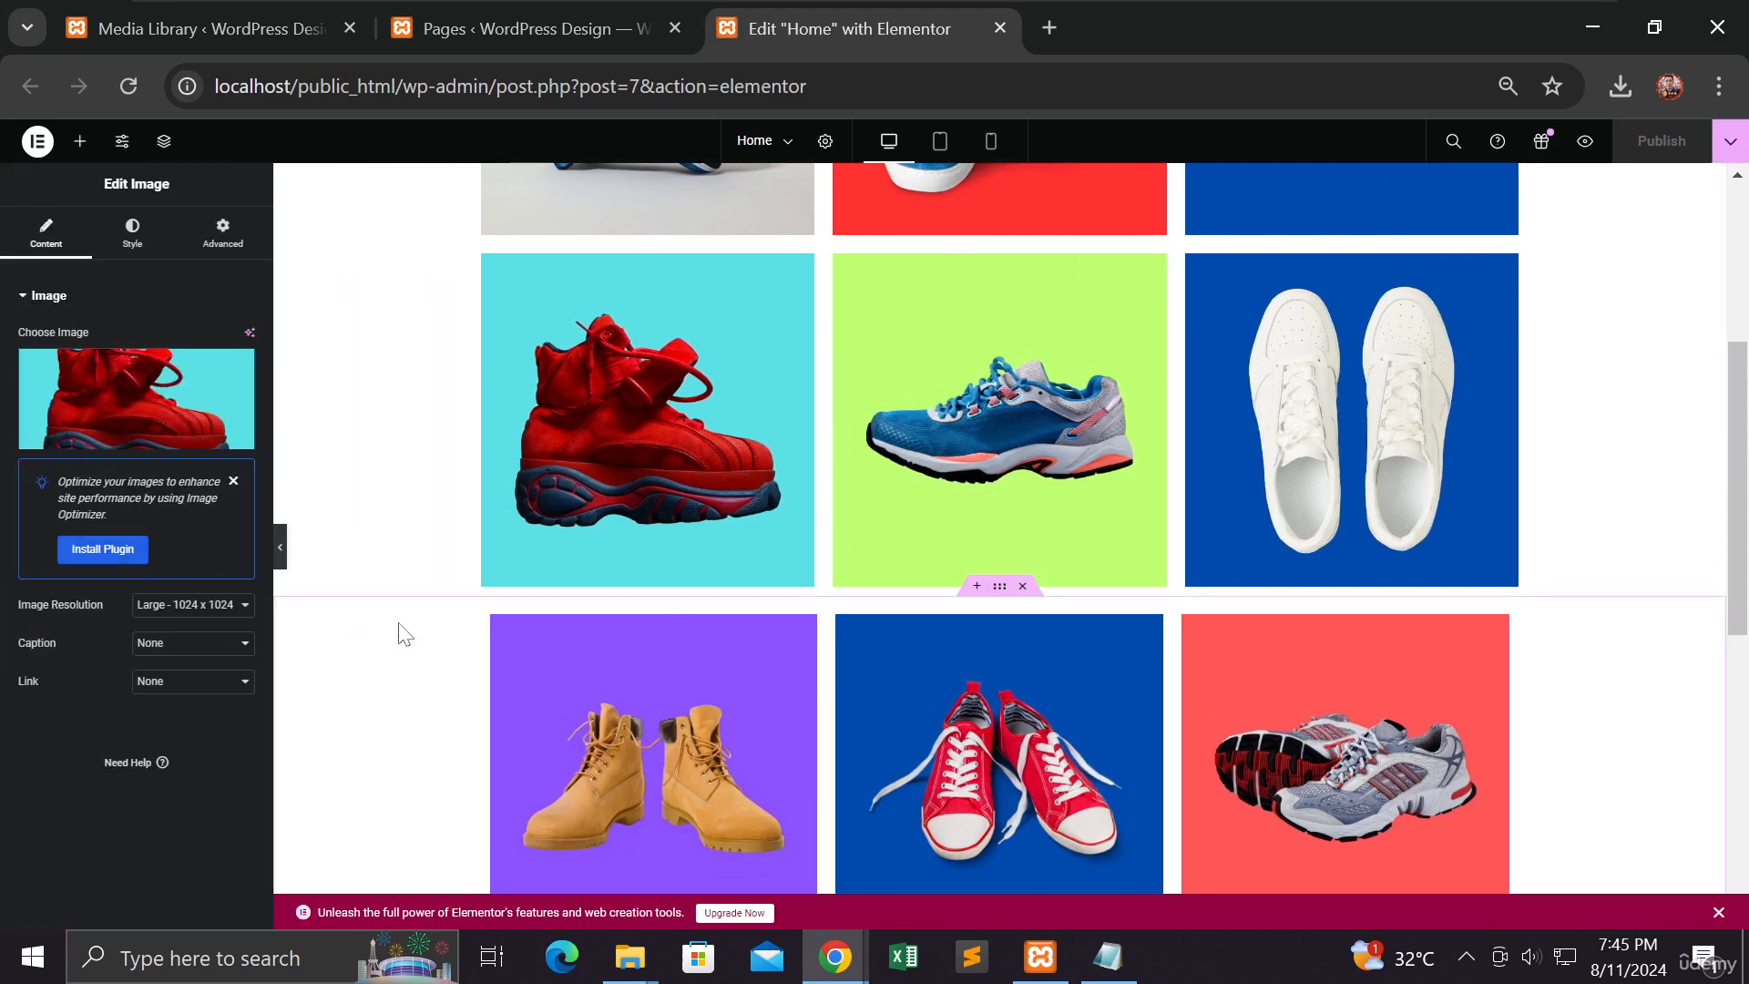
pyautogui.scroll(-2, 405, 635)
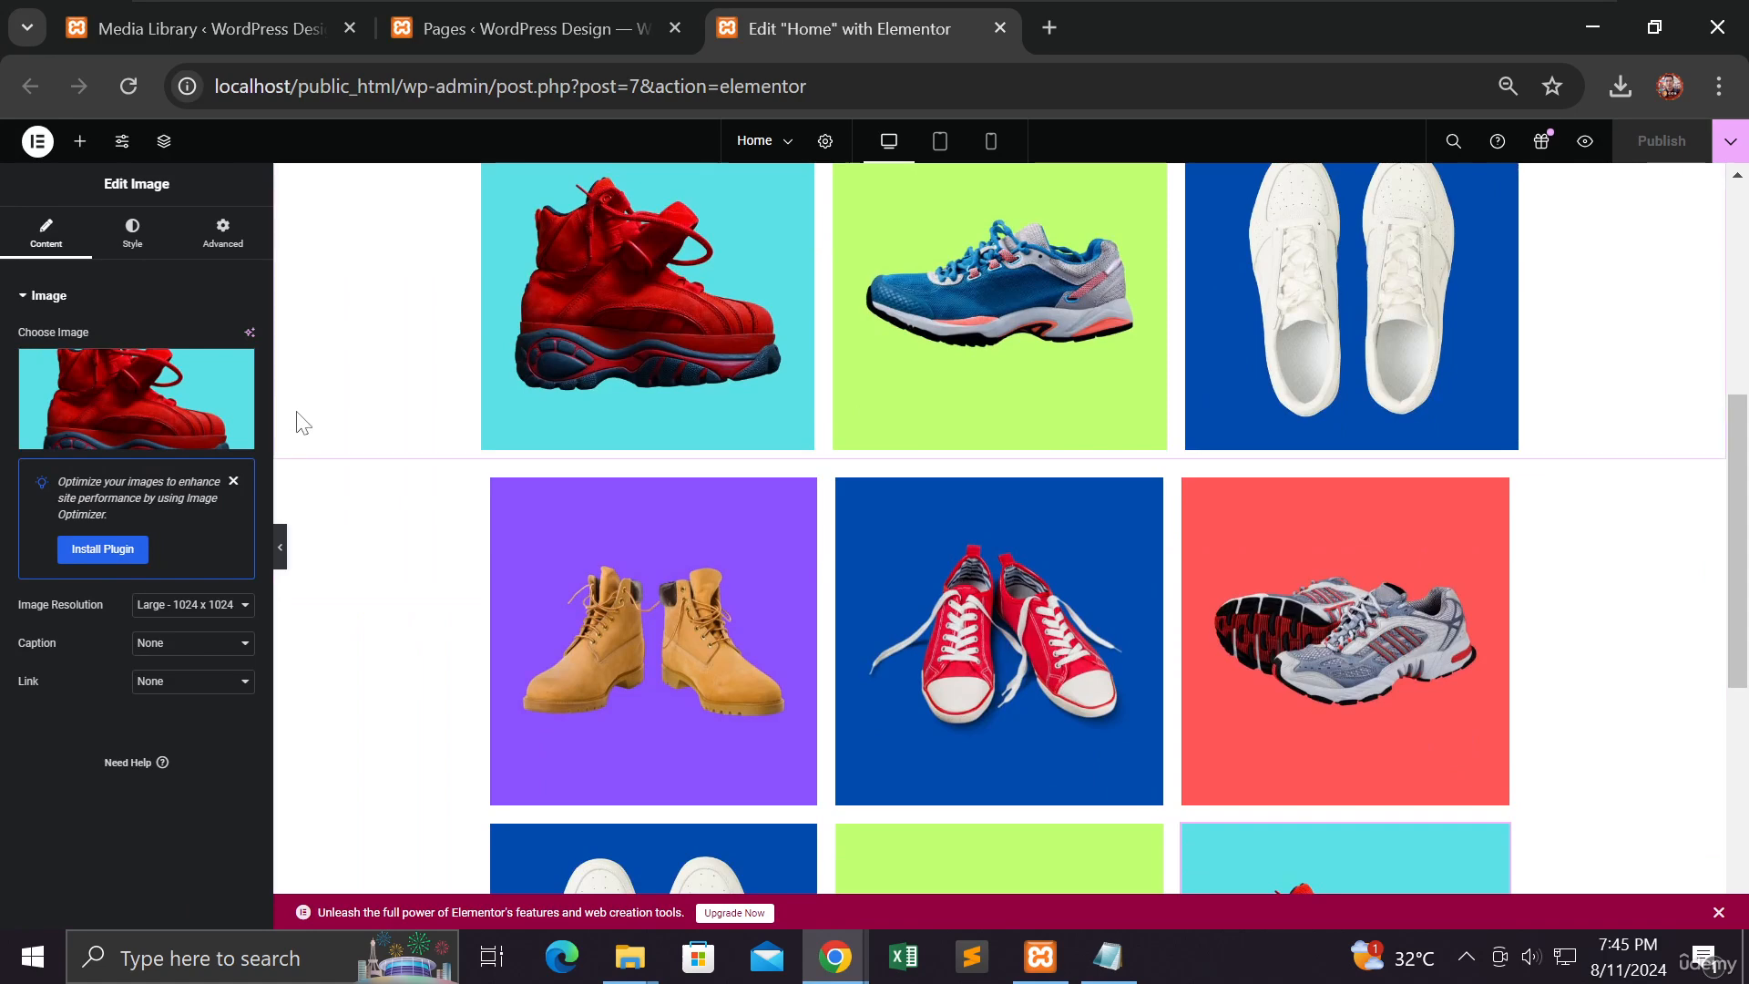
pyautogui.click(80, 140)
pyautogui.scroll(-2, 164, 415)
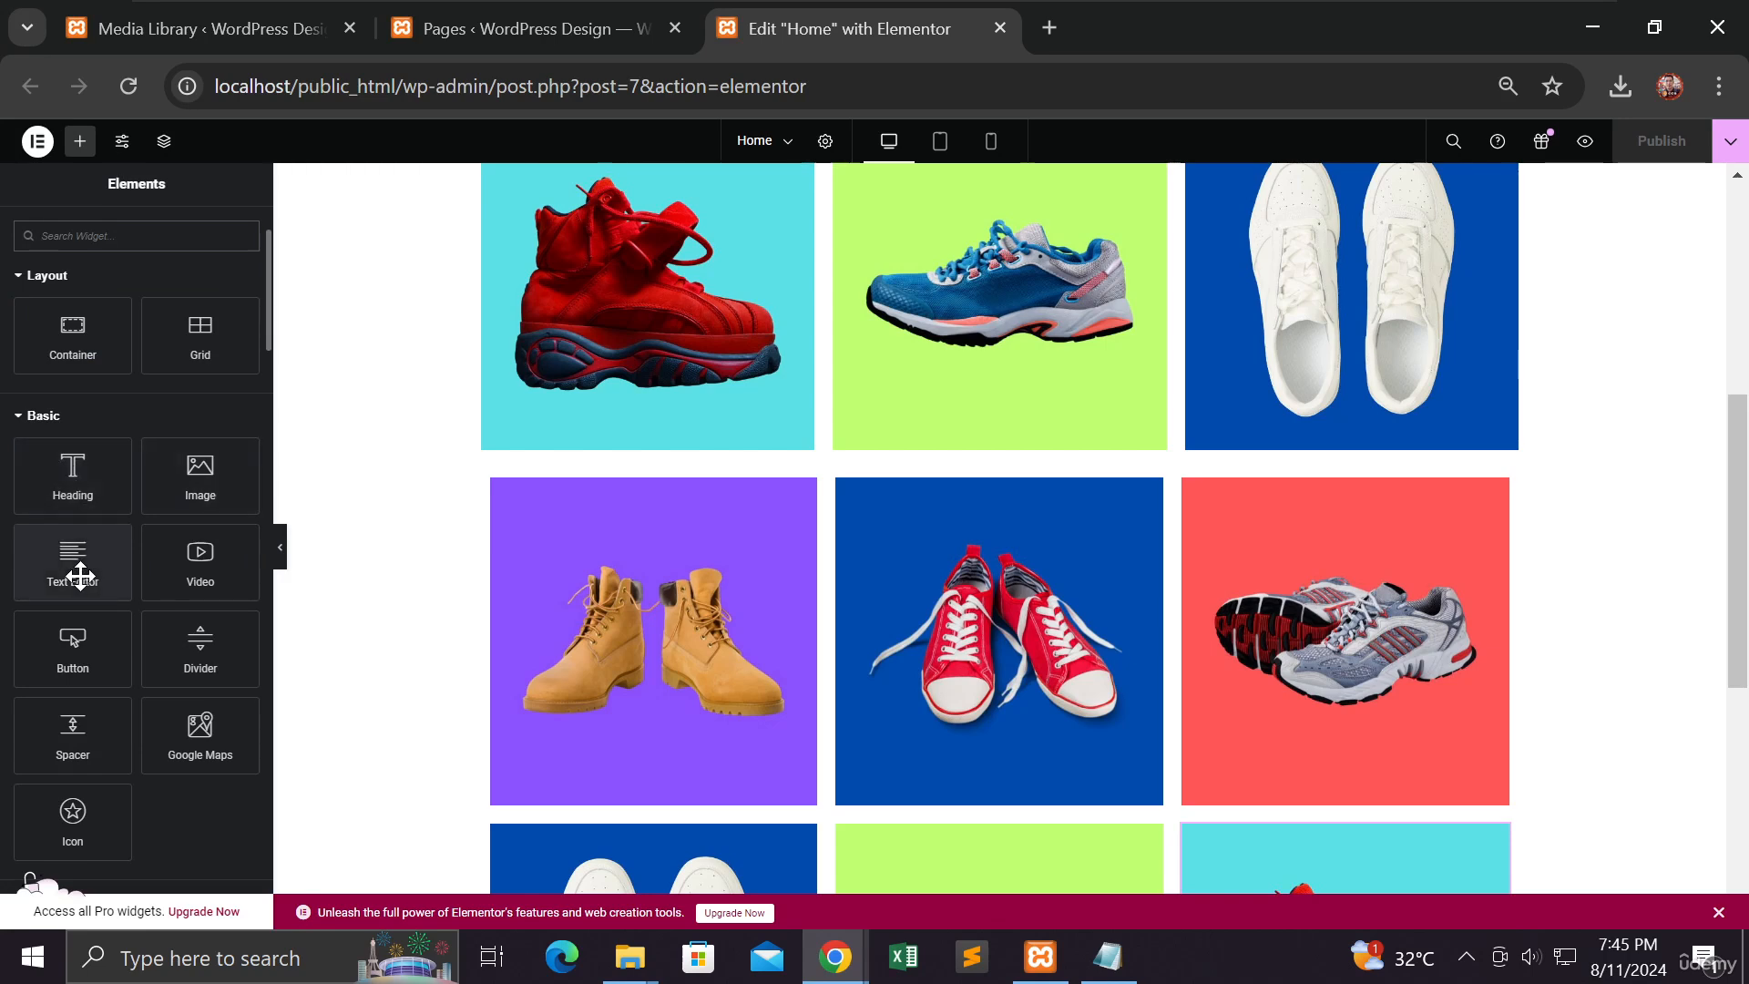
pyautogui.moveTo(81, 575); pyautogui.dragTo(209, 537)
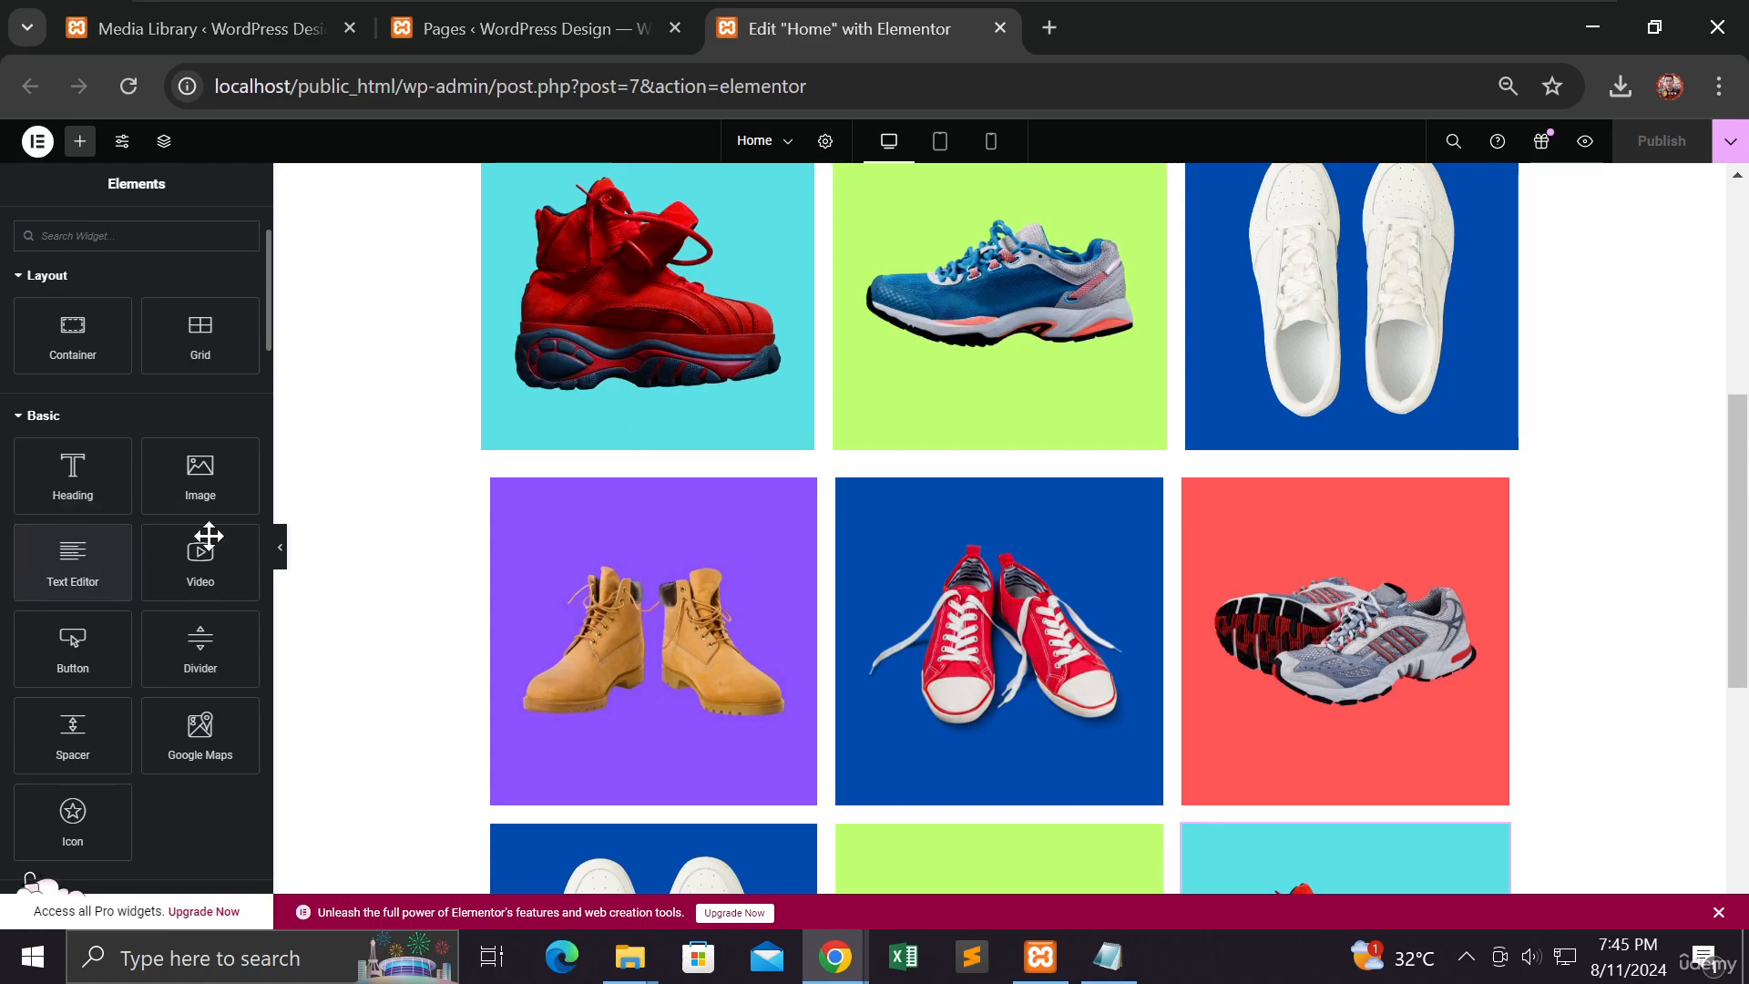
pyautogui.scroll(5, 422, 543)
pyautogui.scroll(-2, 465, 555)
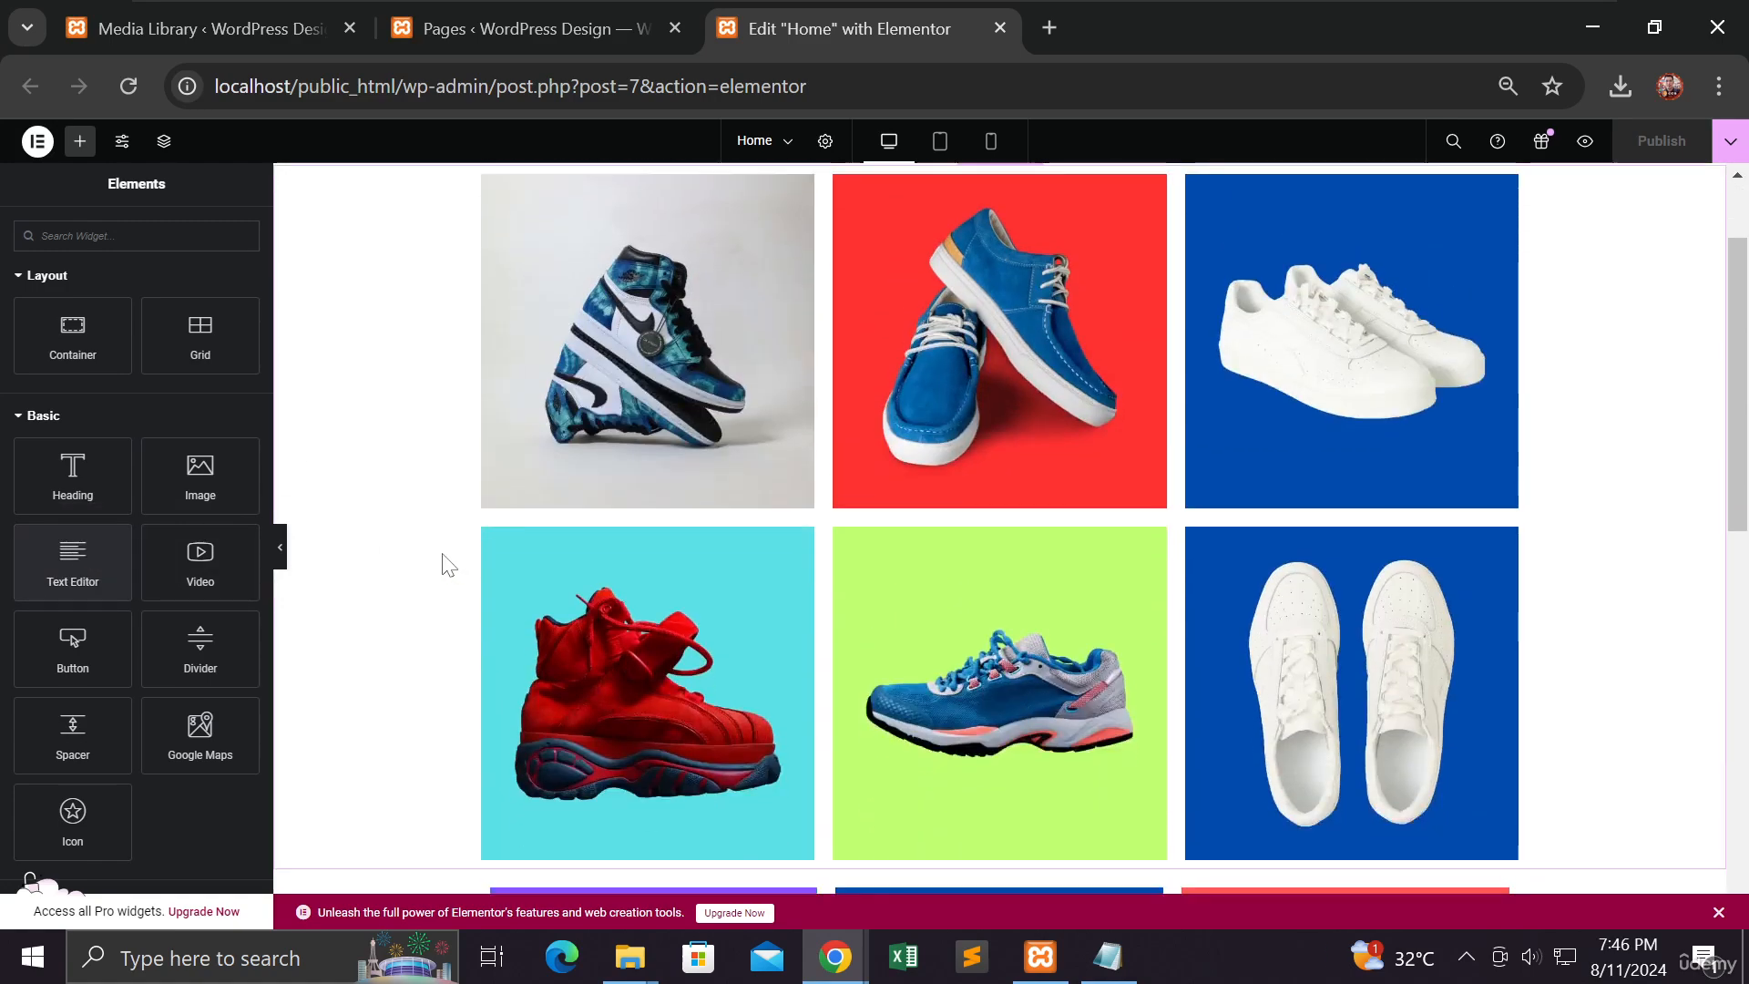
pyautogui.moveTo(73, 560); pyautogui.dragTo(531, 412)
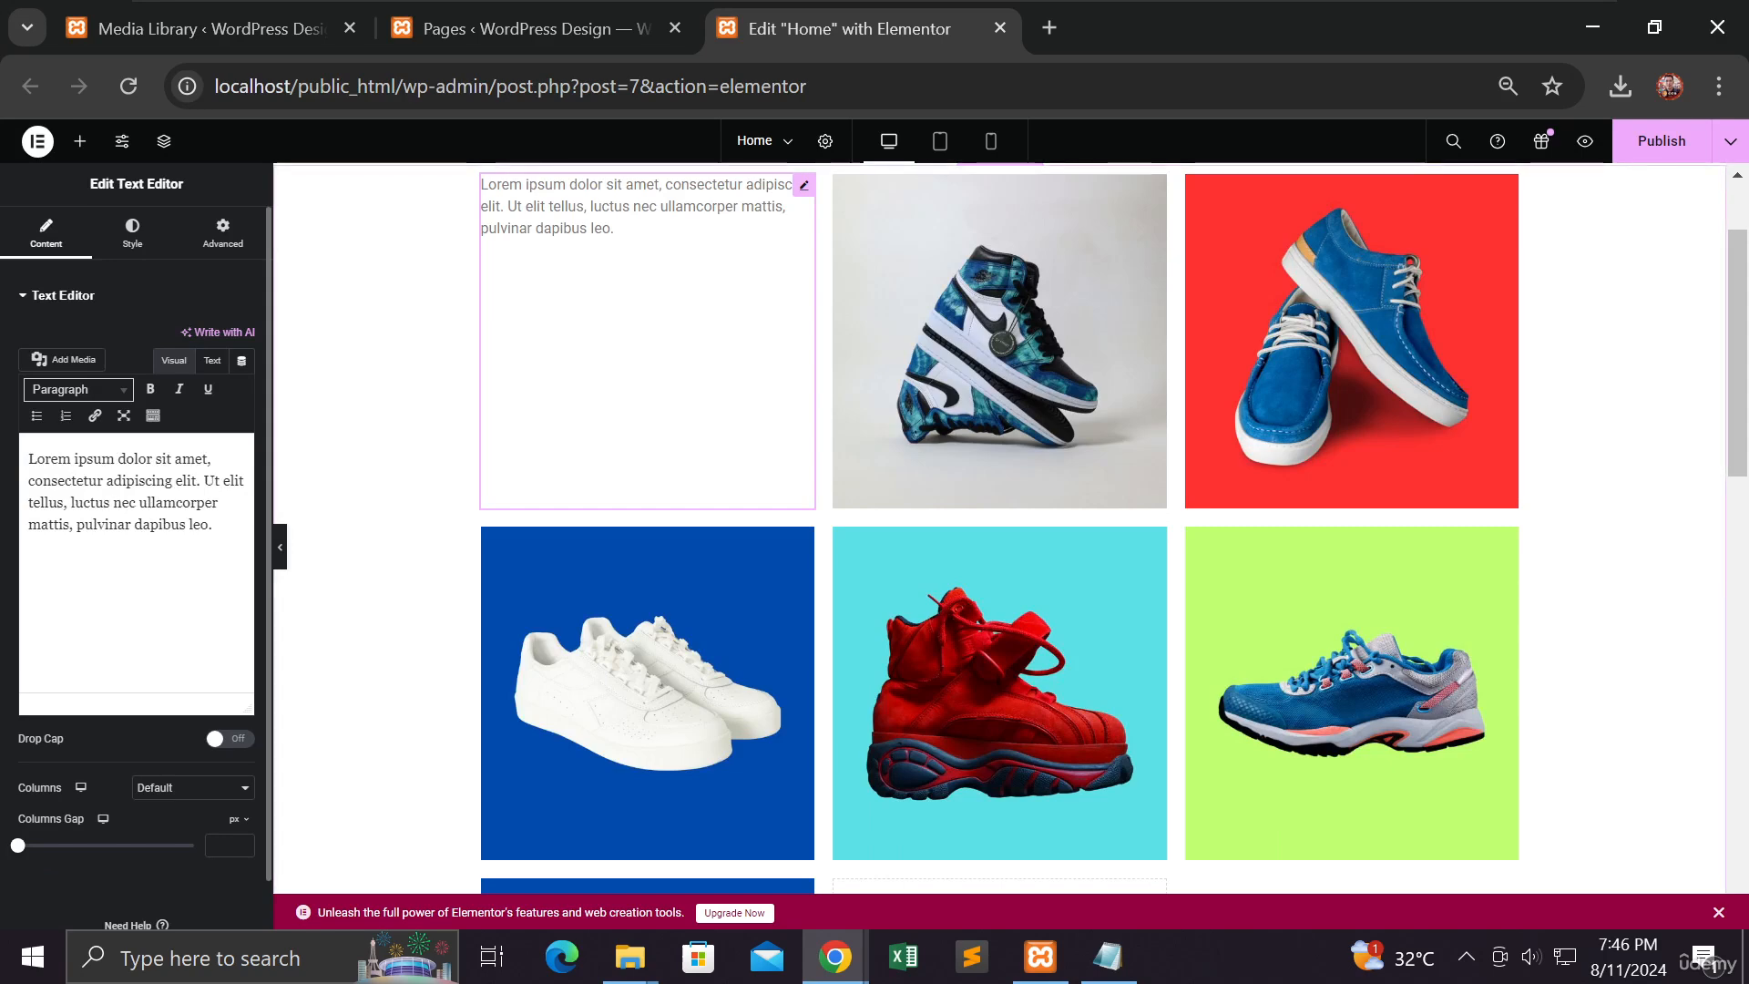
pyautogui.scroll(1, 540, 423)
pyautogui.scroll(1, 540, 424)
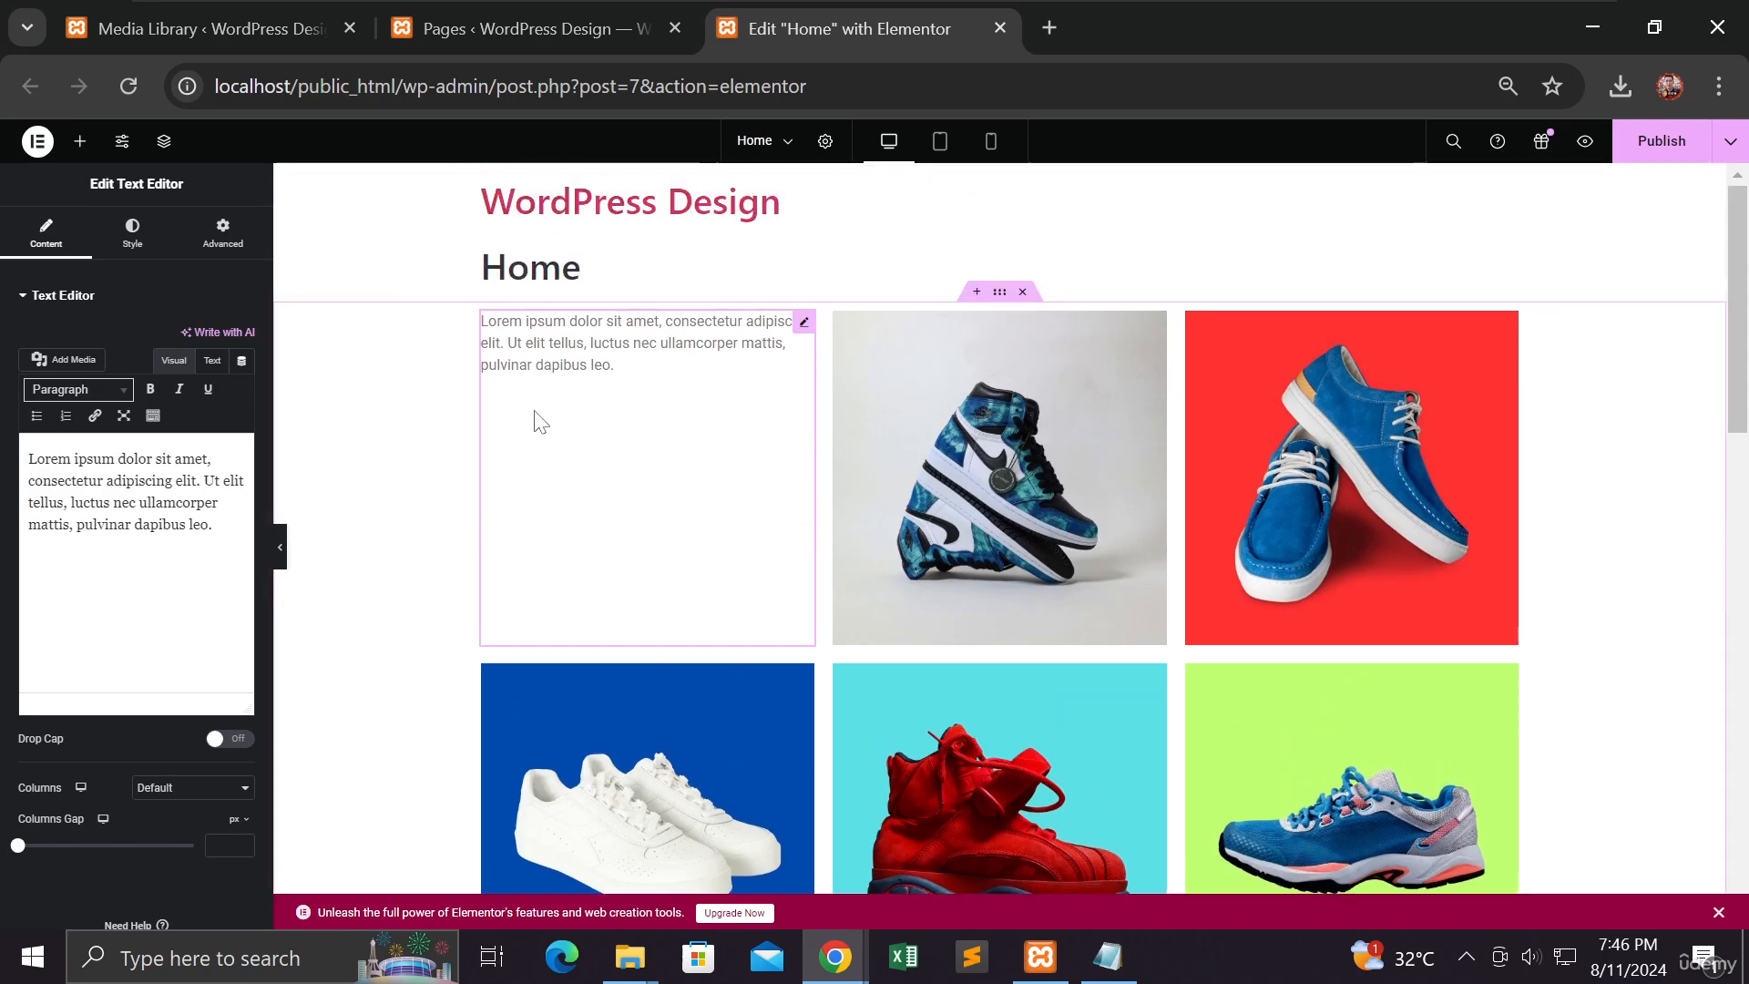
pyautogui.scroll(-2, 541, 422)
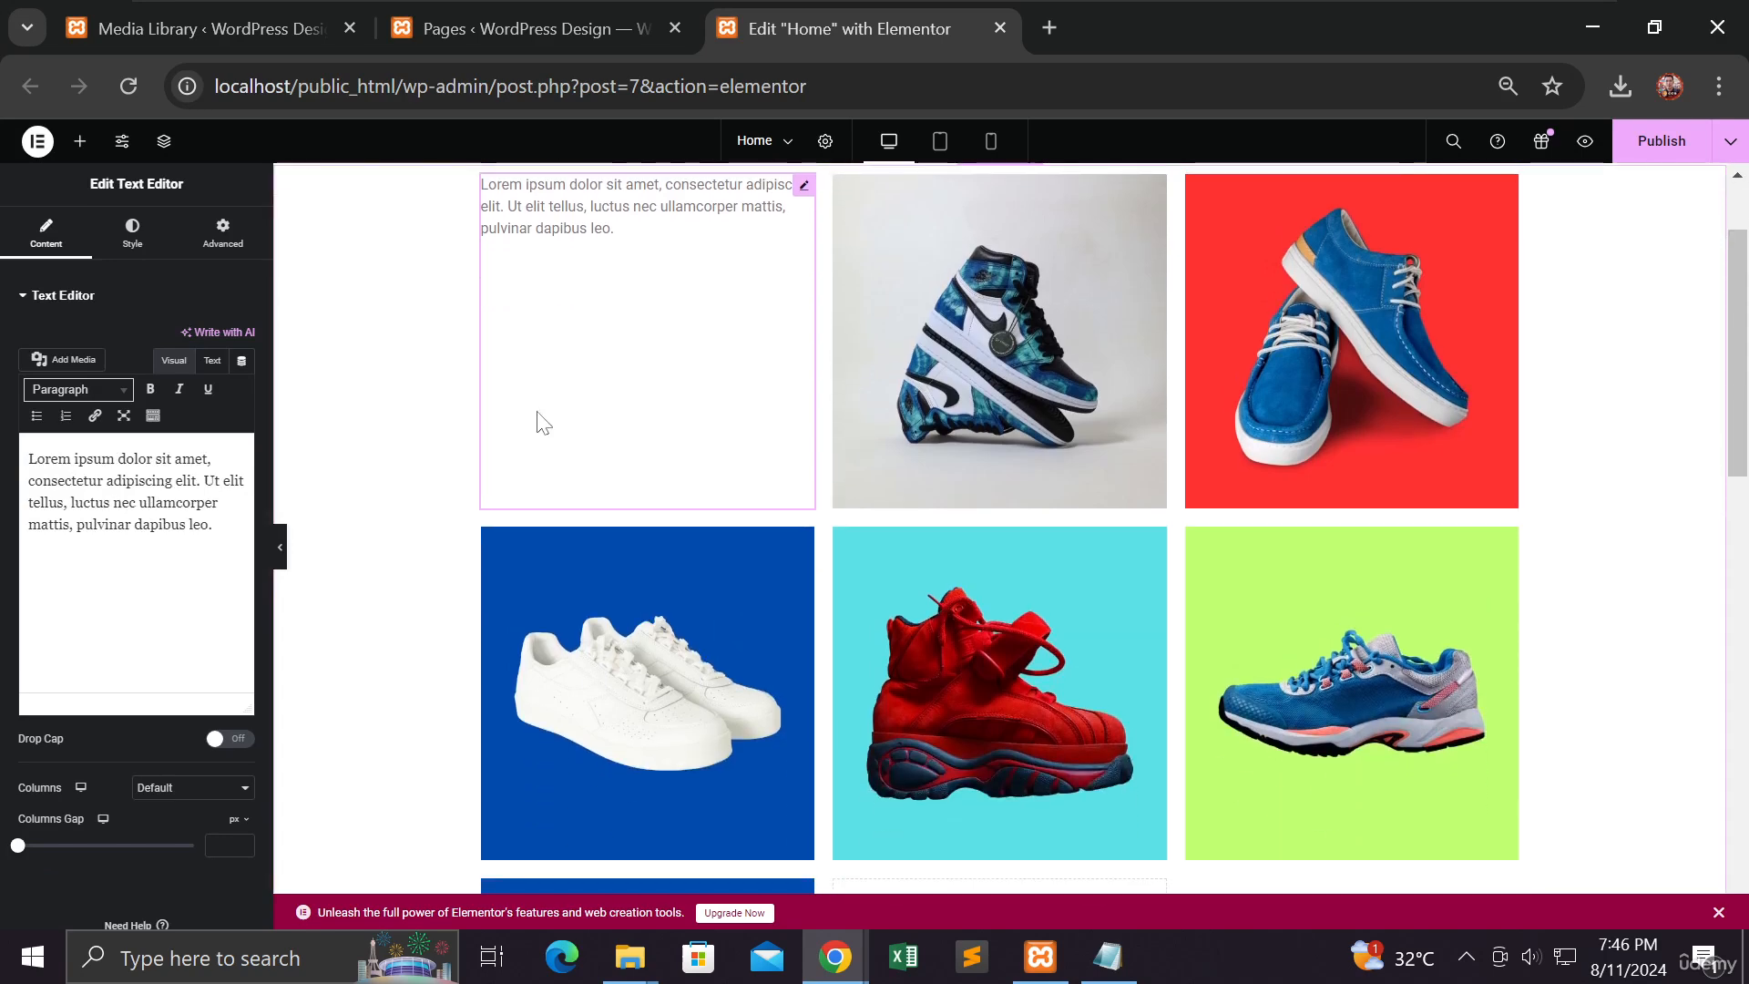
pyautogui.scroll(-3, 539, 415)
pyautogui.scroll(3, 539, 412)
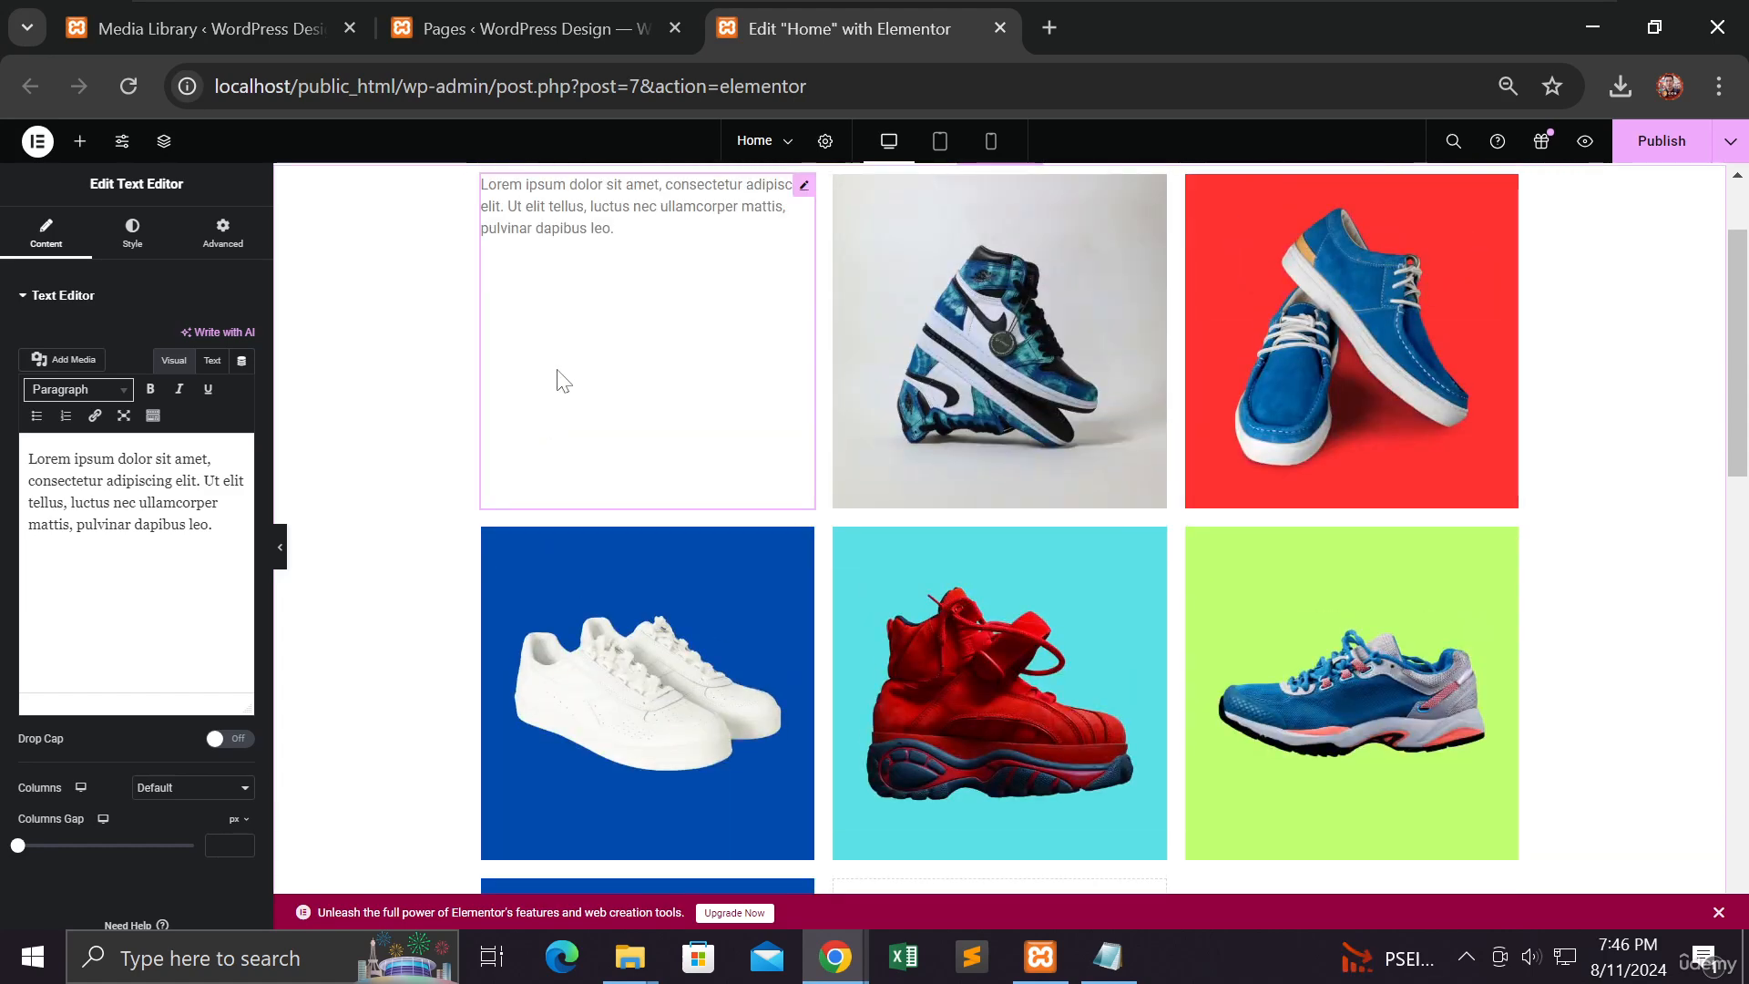
pyautogui.scroll(-4, 558, 376)
pyautogui.scroll(2, 558, 373)
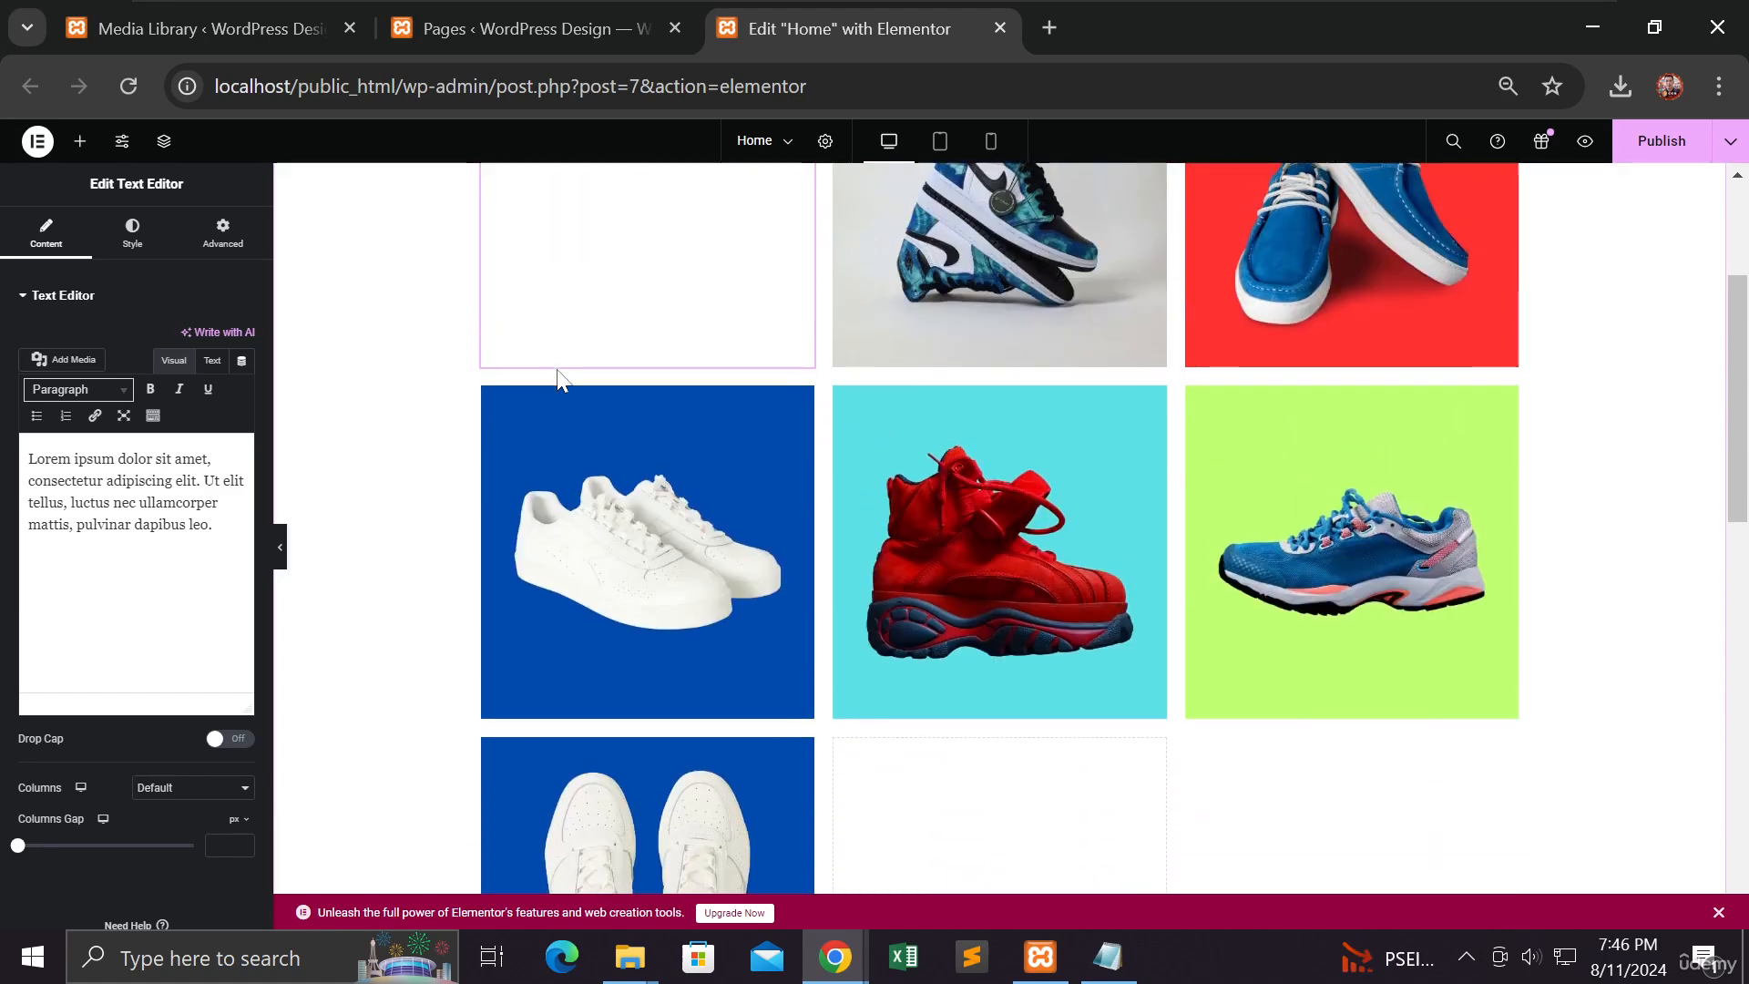
pyautogui.scroll(3, 557, 373)
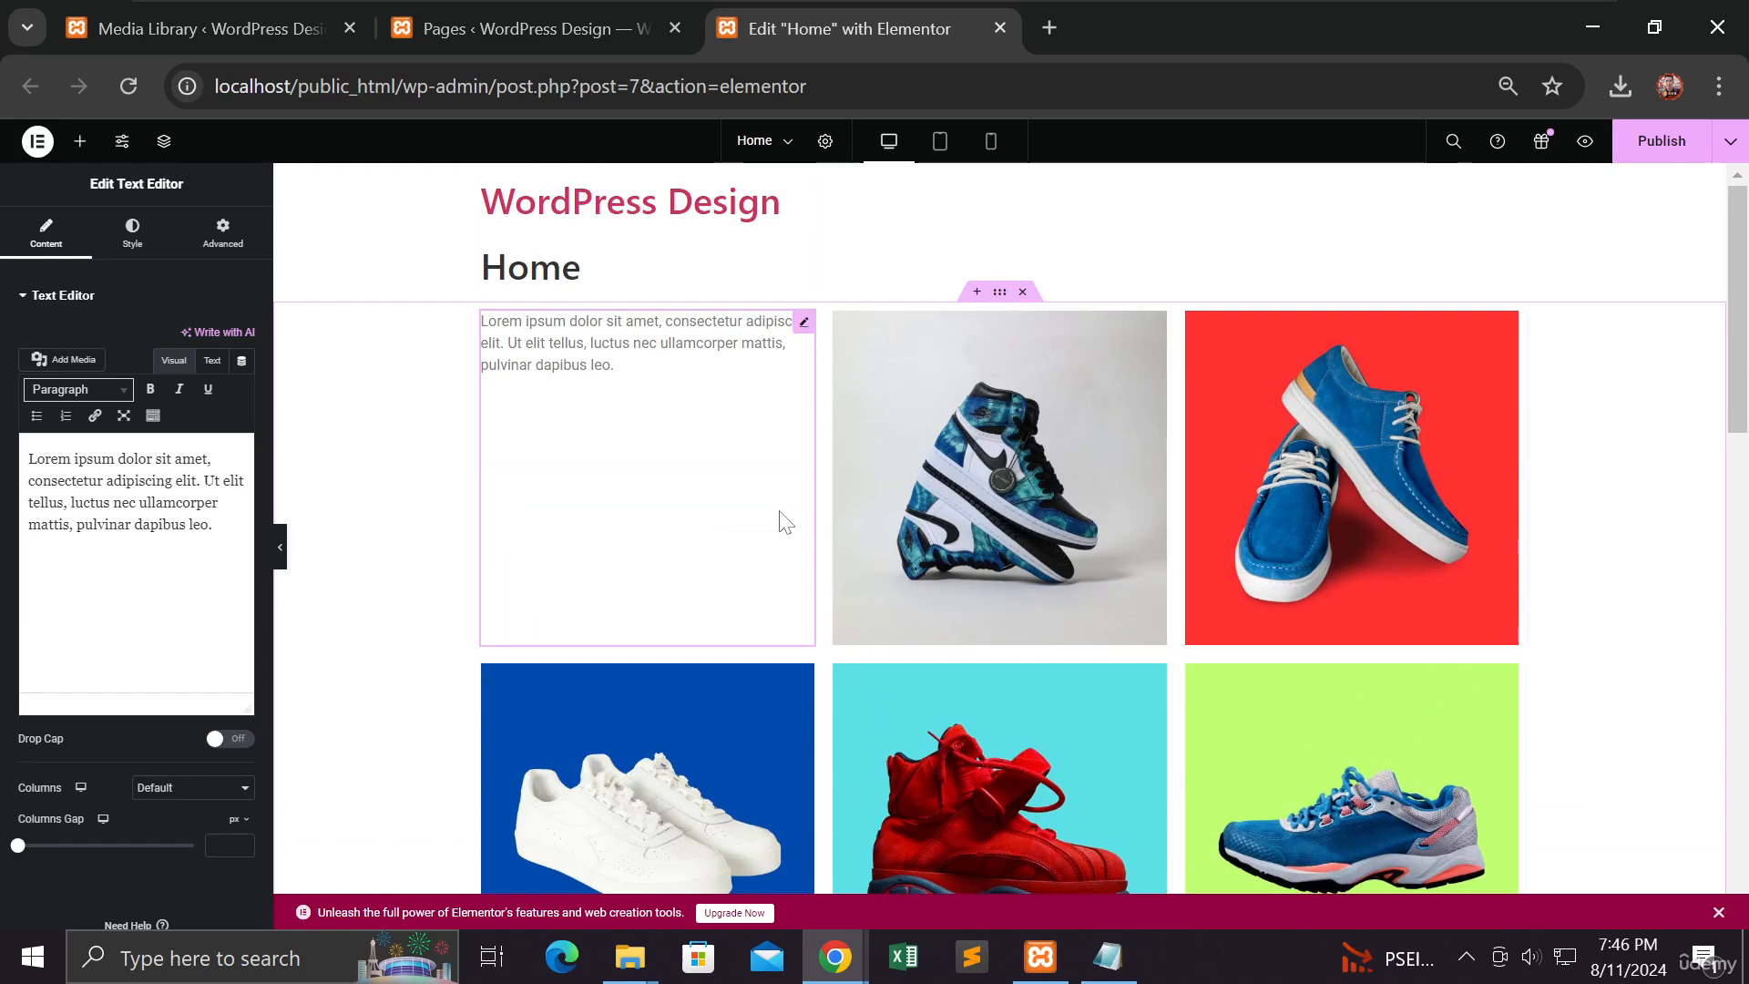
pyautogui.scroll(-3, 787, 521)
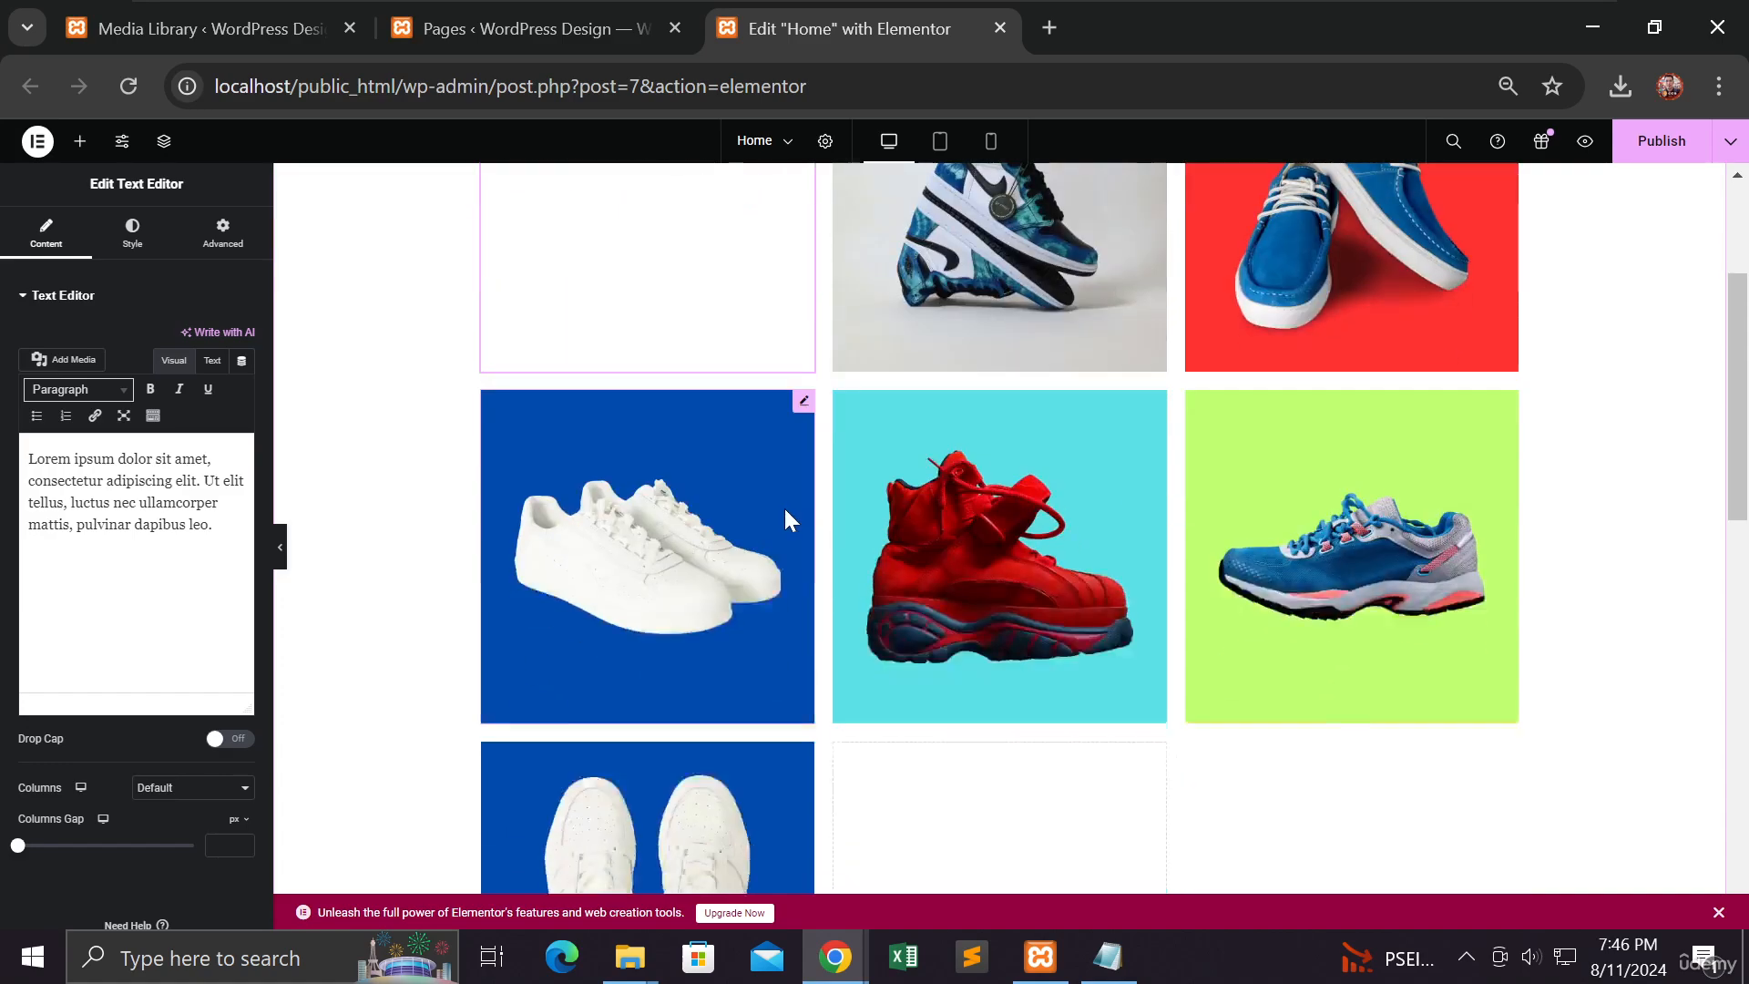
pyautogui.scroll(-9, 786, 512)
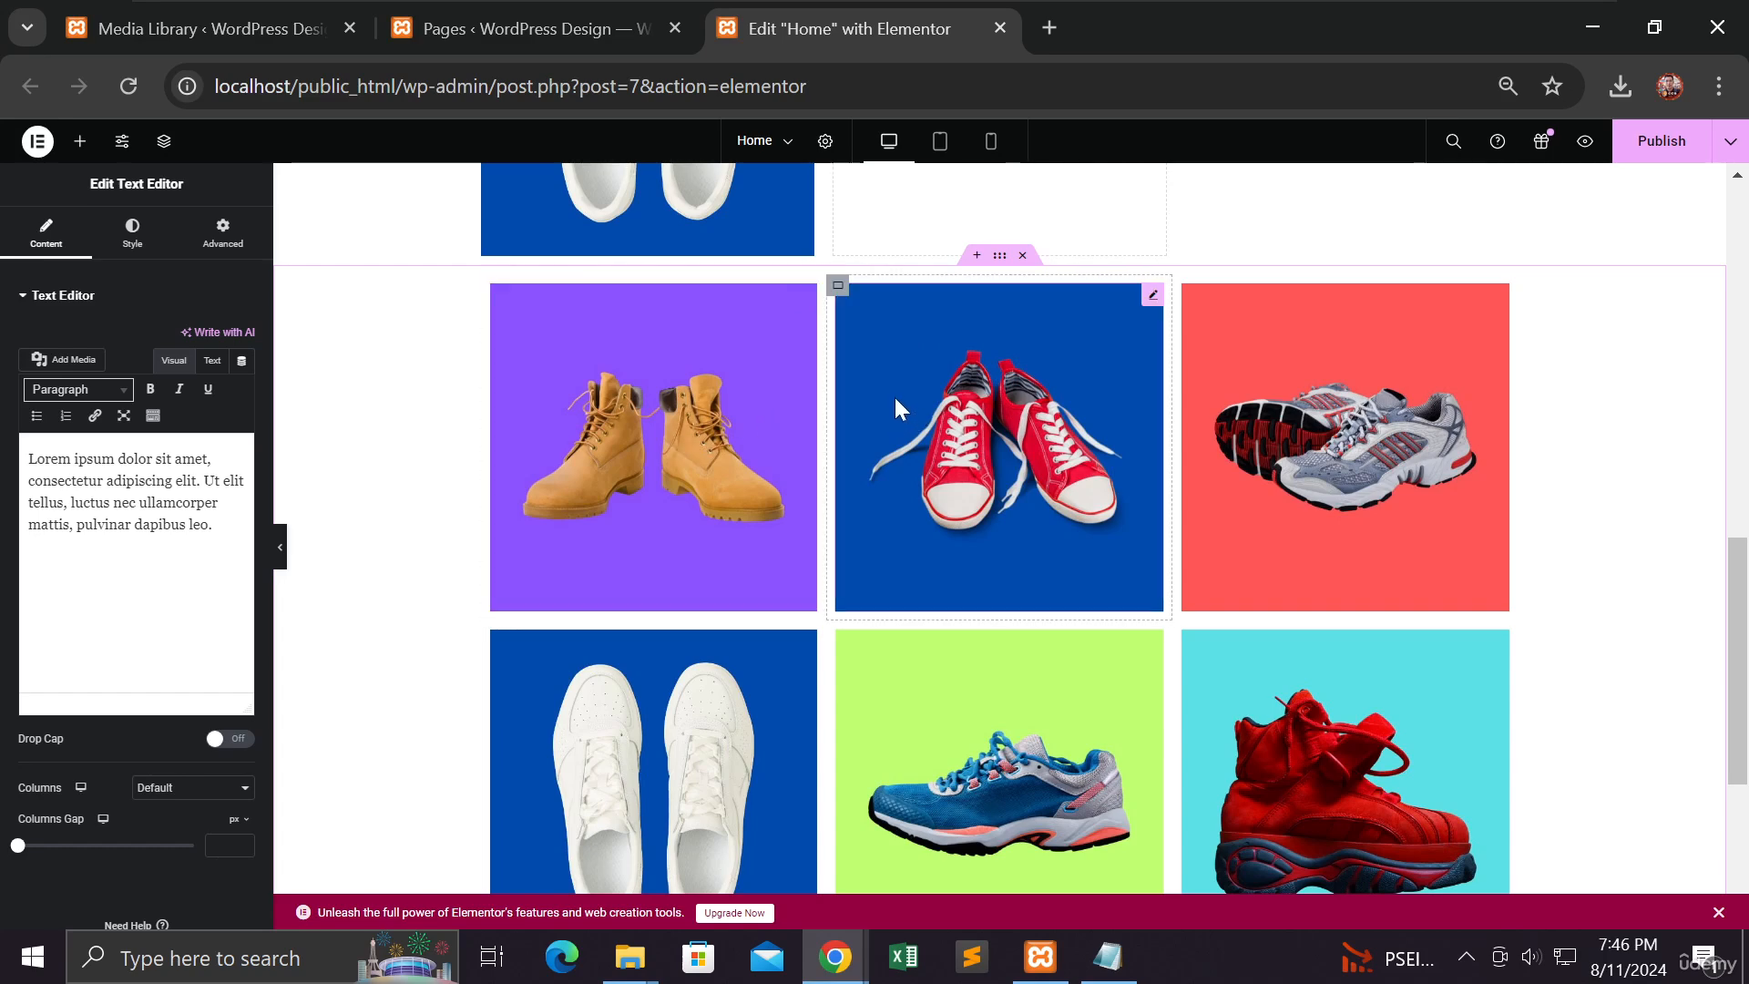
pyautogui.scroll(10, 957, 291)
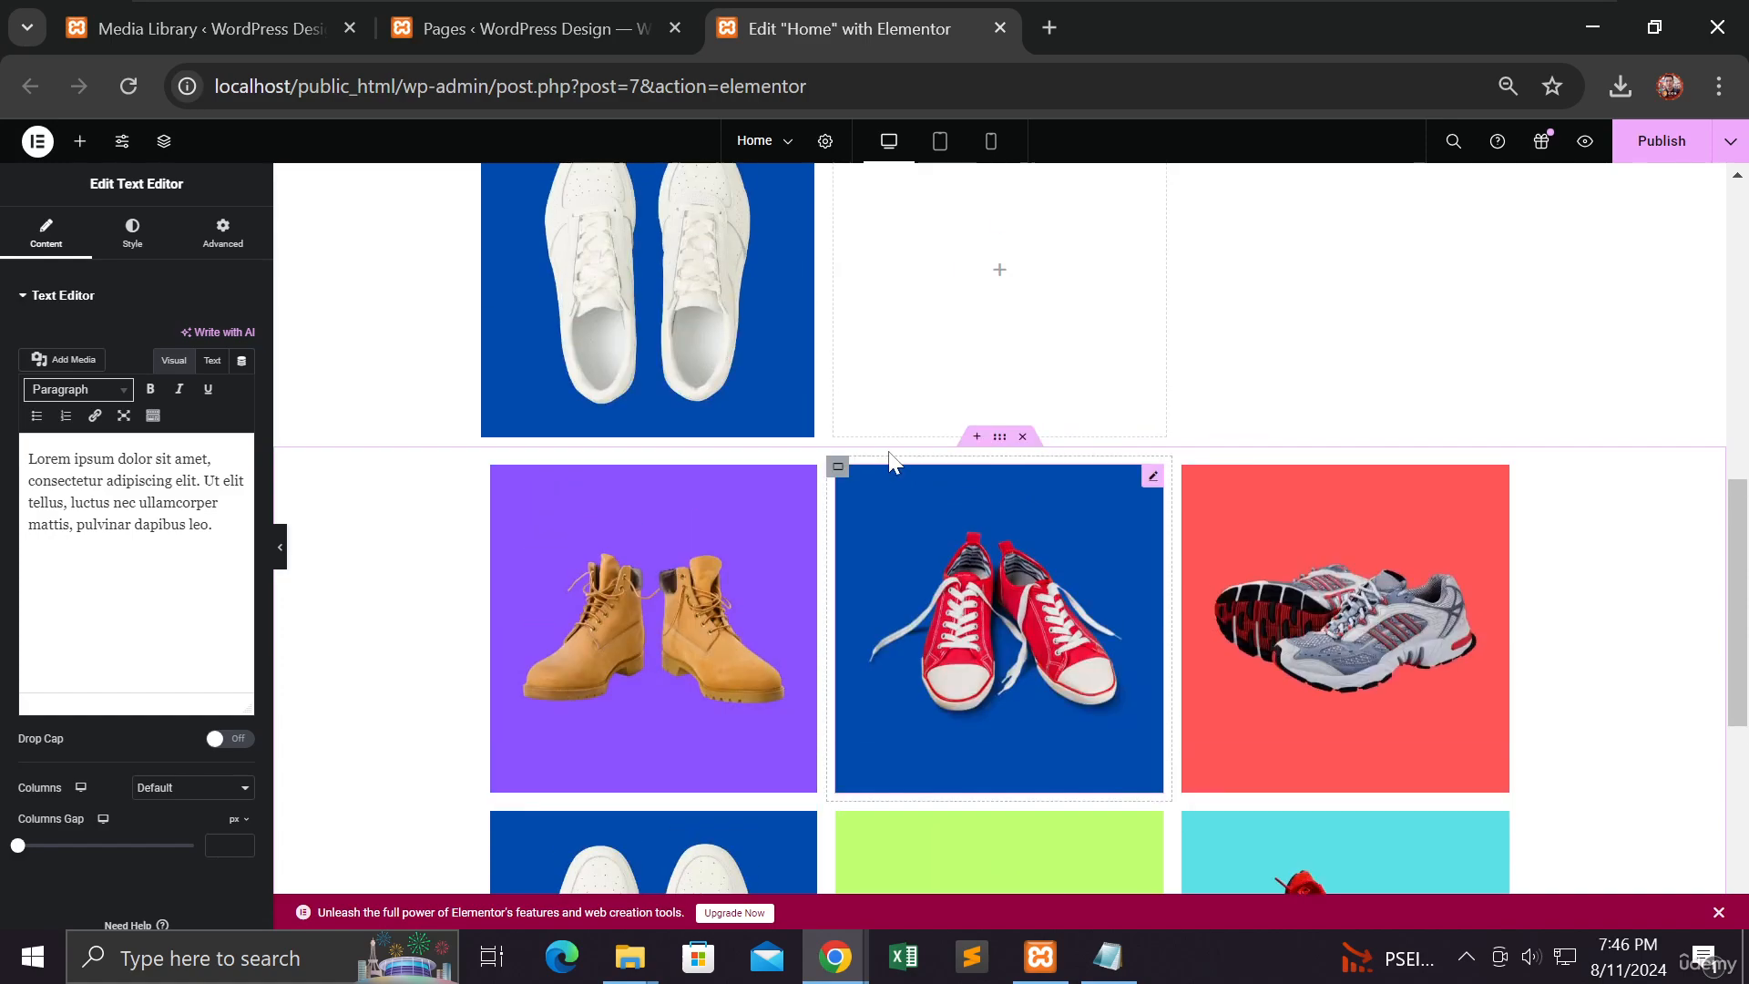
pyautogui.scroll(3, 889, 450)
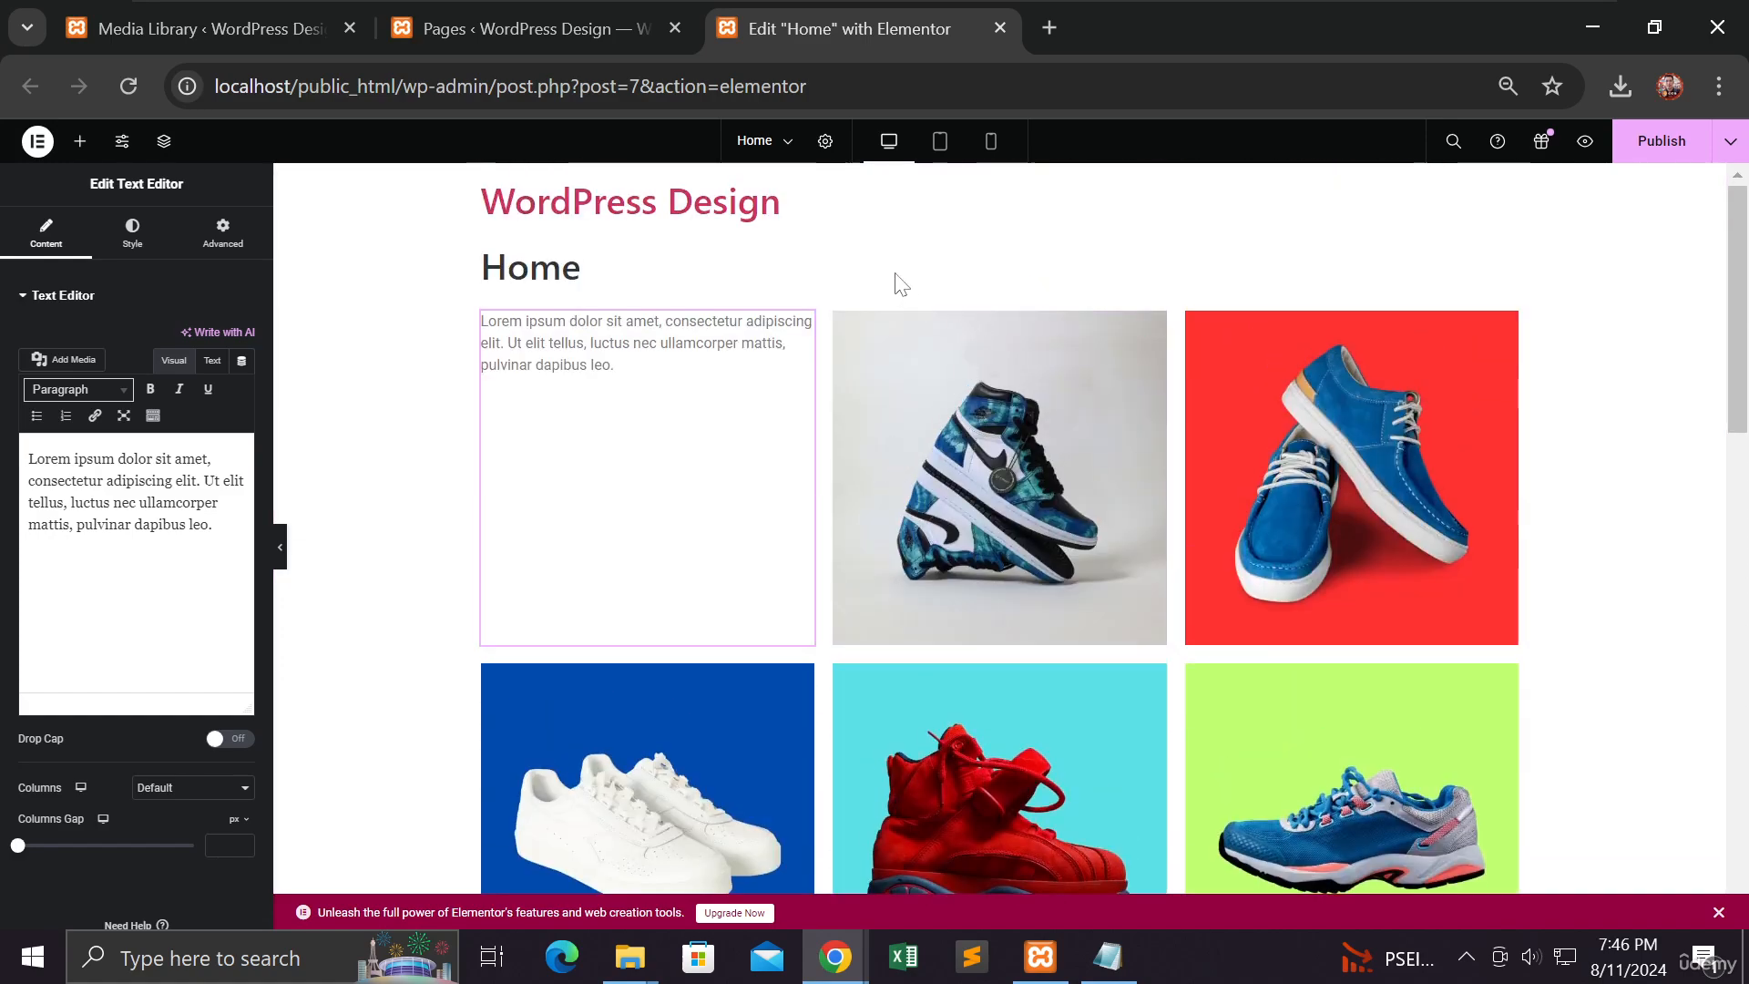
# Step: Put a Heading widget in a new section above the upper gallery, titled 'Grid'
pyautogui.click(978, 292)
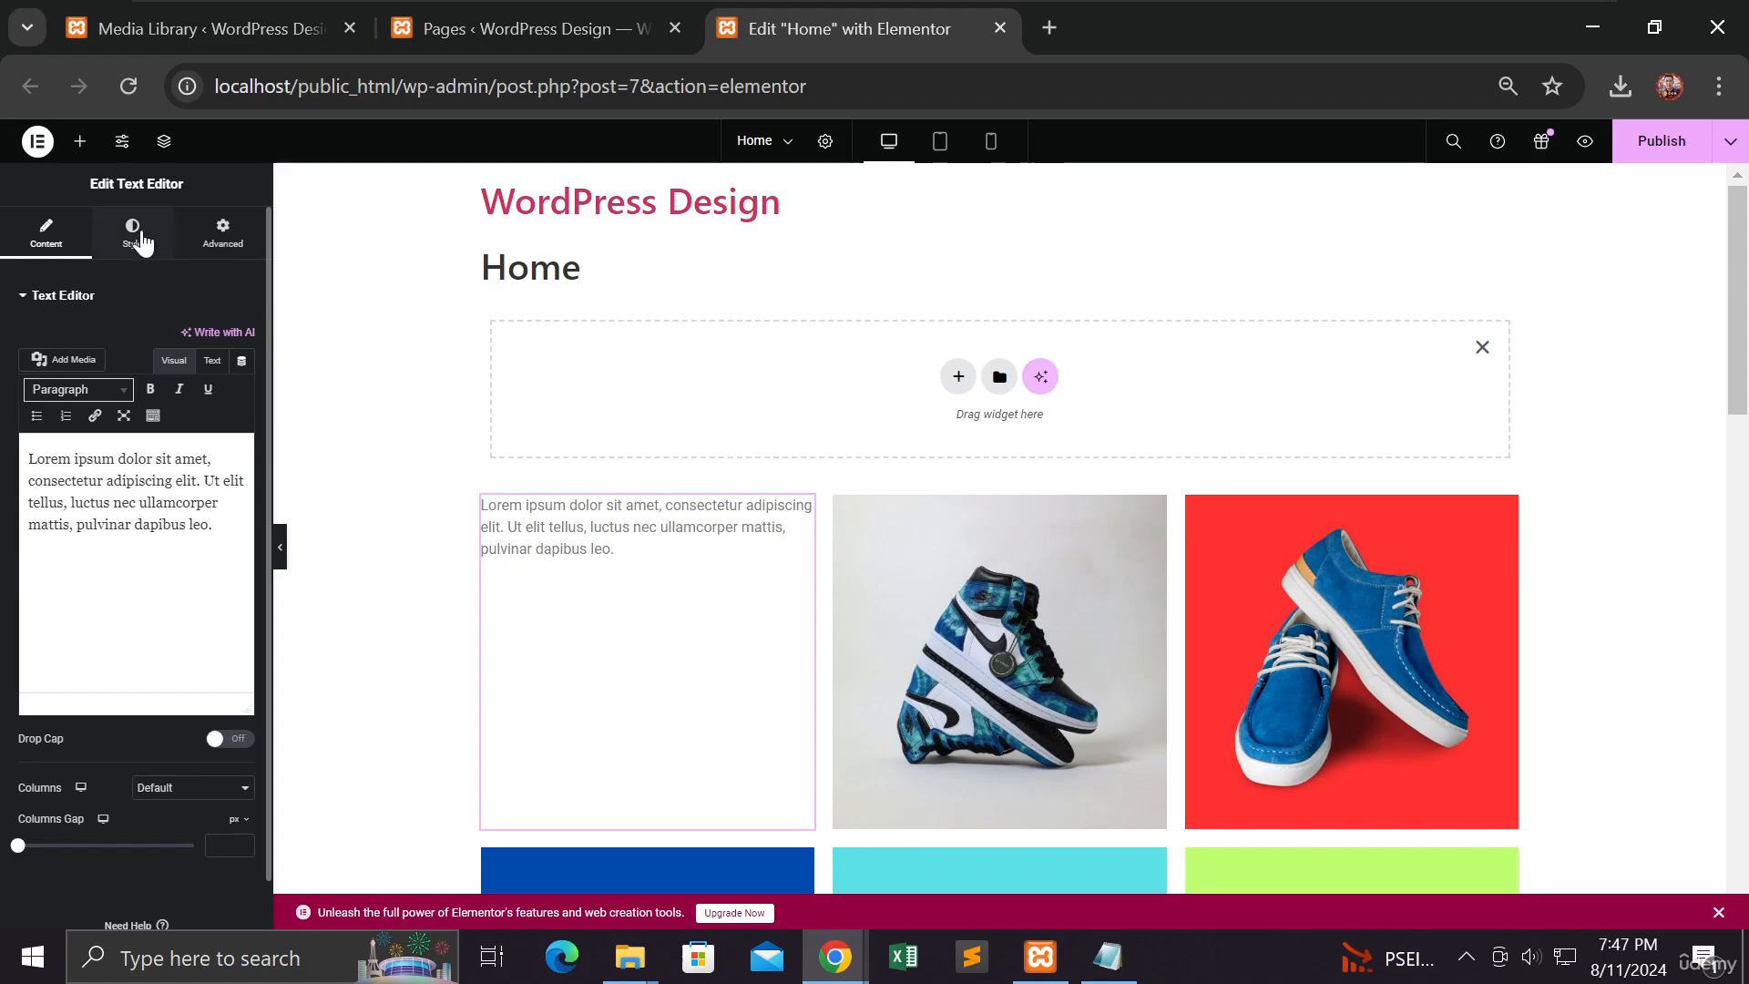
pyautogui.click(80, 141)
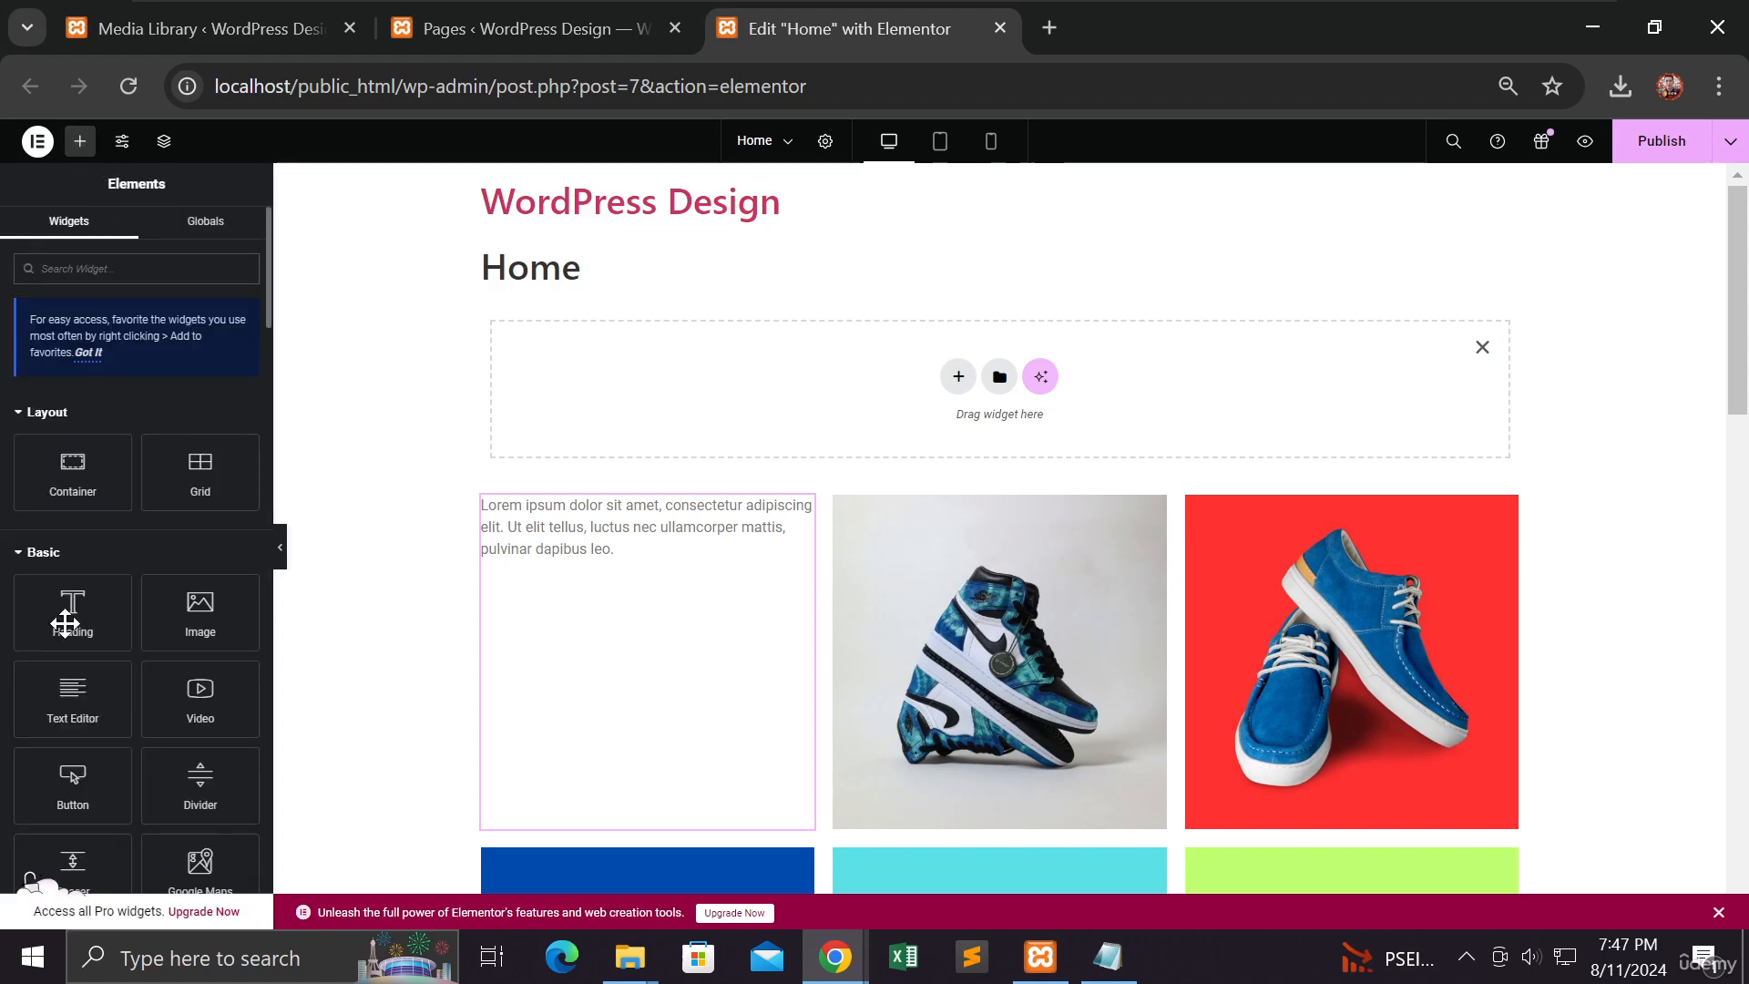
pyautogui.moveTo(65, 623); pyautogui.dragTo(905, 425)
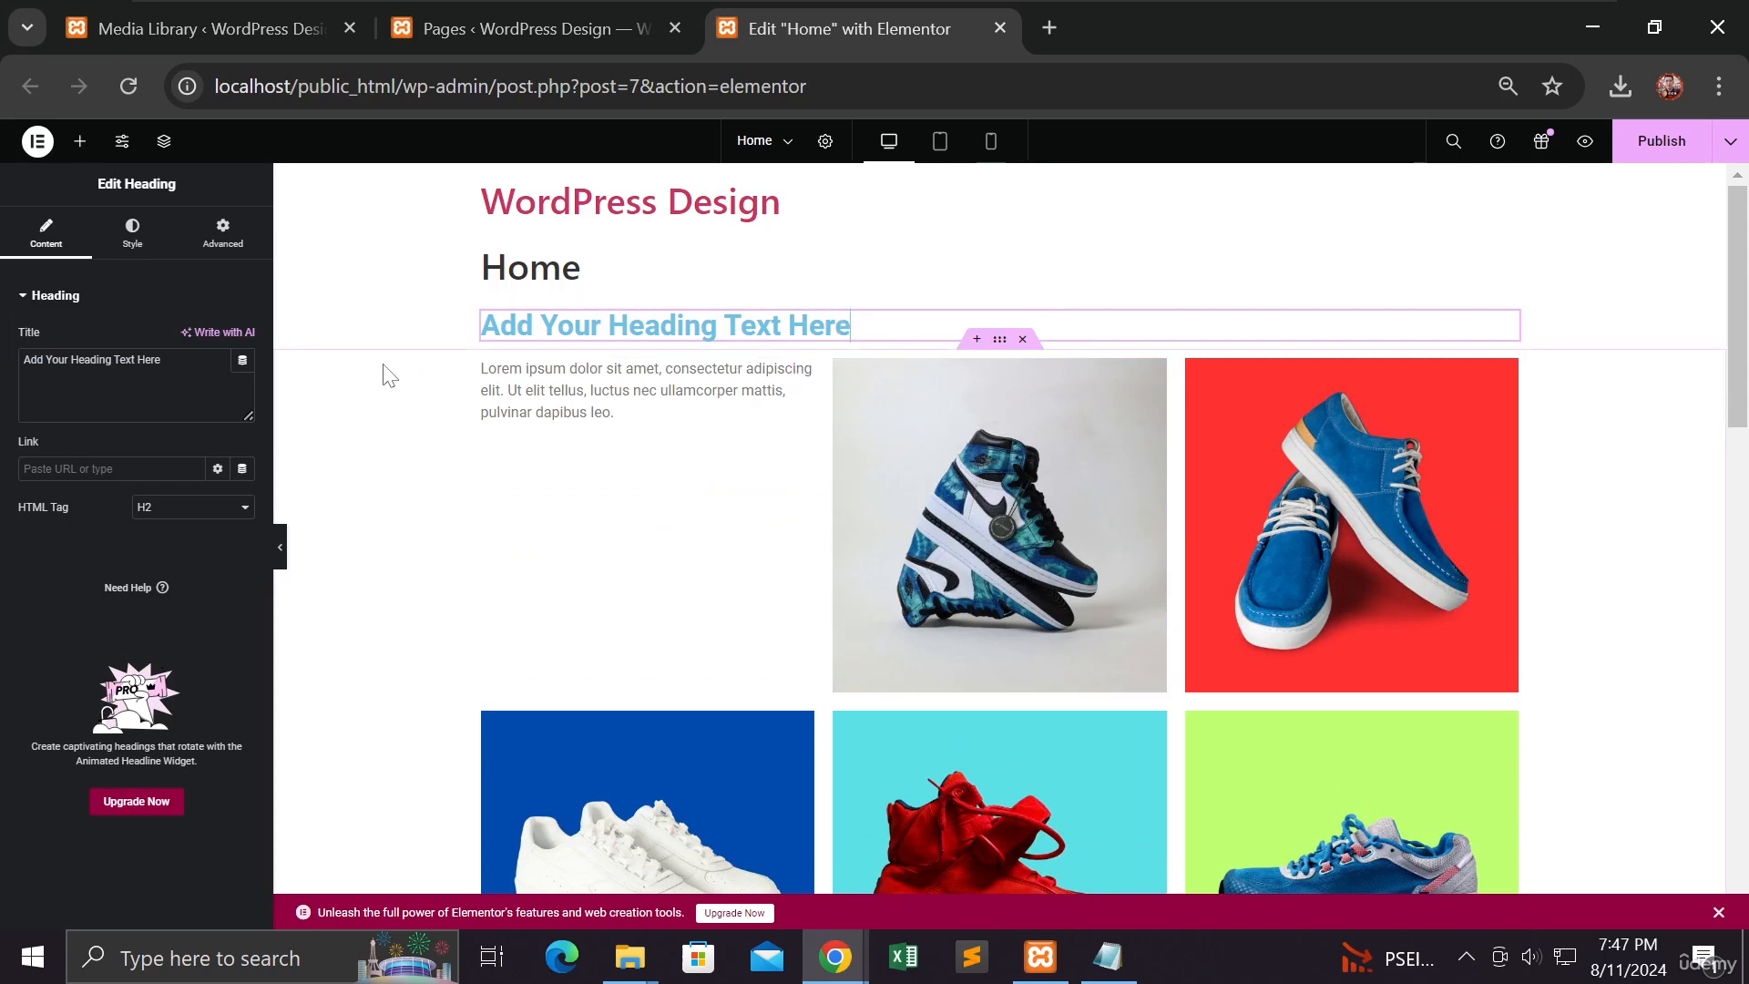
pyautogui.moveTo(161, 359); pyautogui.dragTo(45, 360)
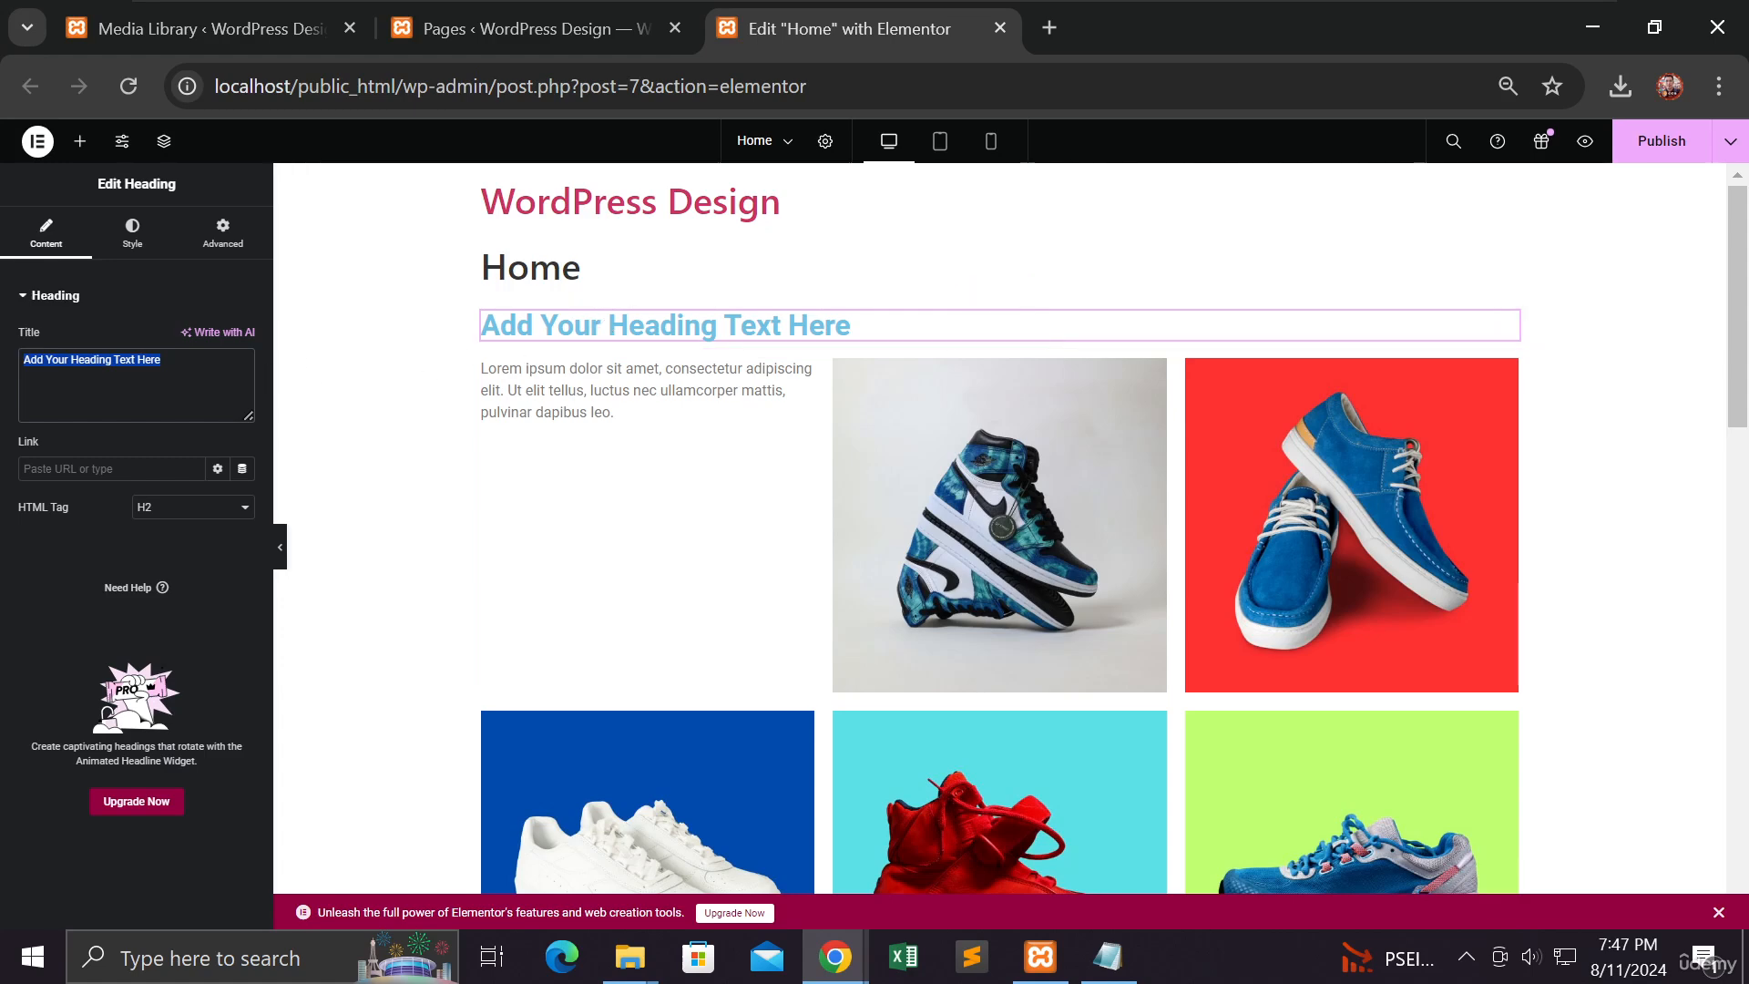
pyautogui.click(164, 360)
pyautogui.moveTo(164, 360); pyautogui.dragTo(31, 359)
pyautogui.write('Gi')
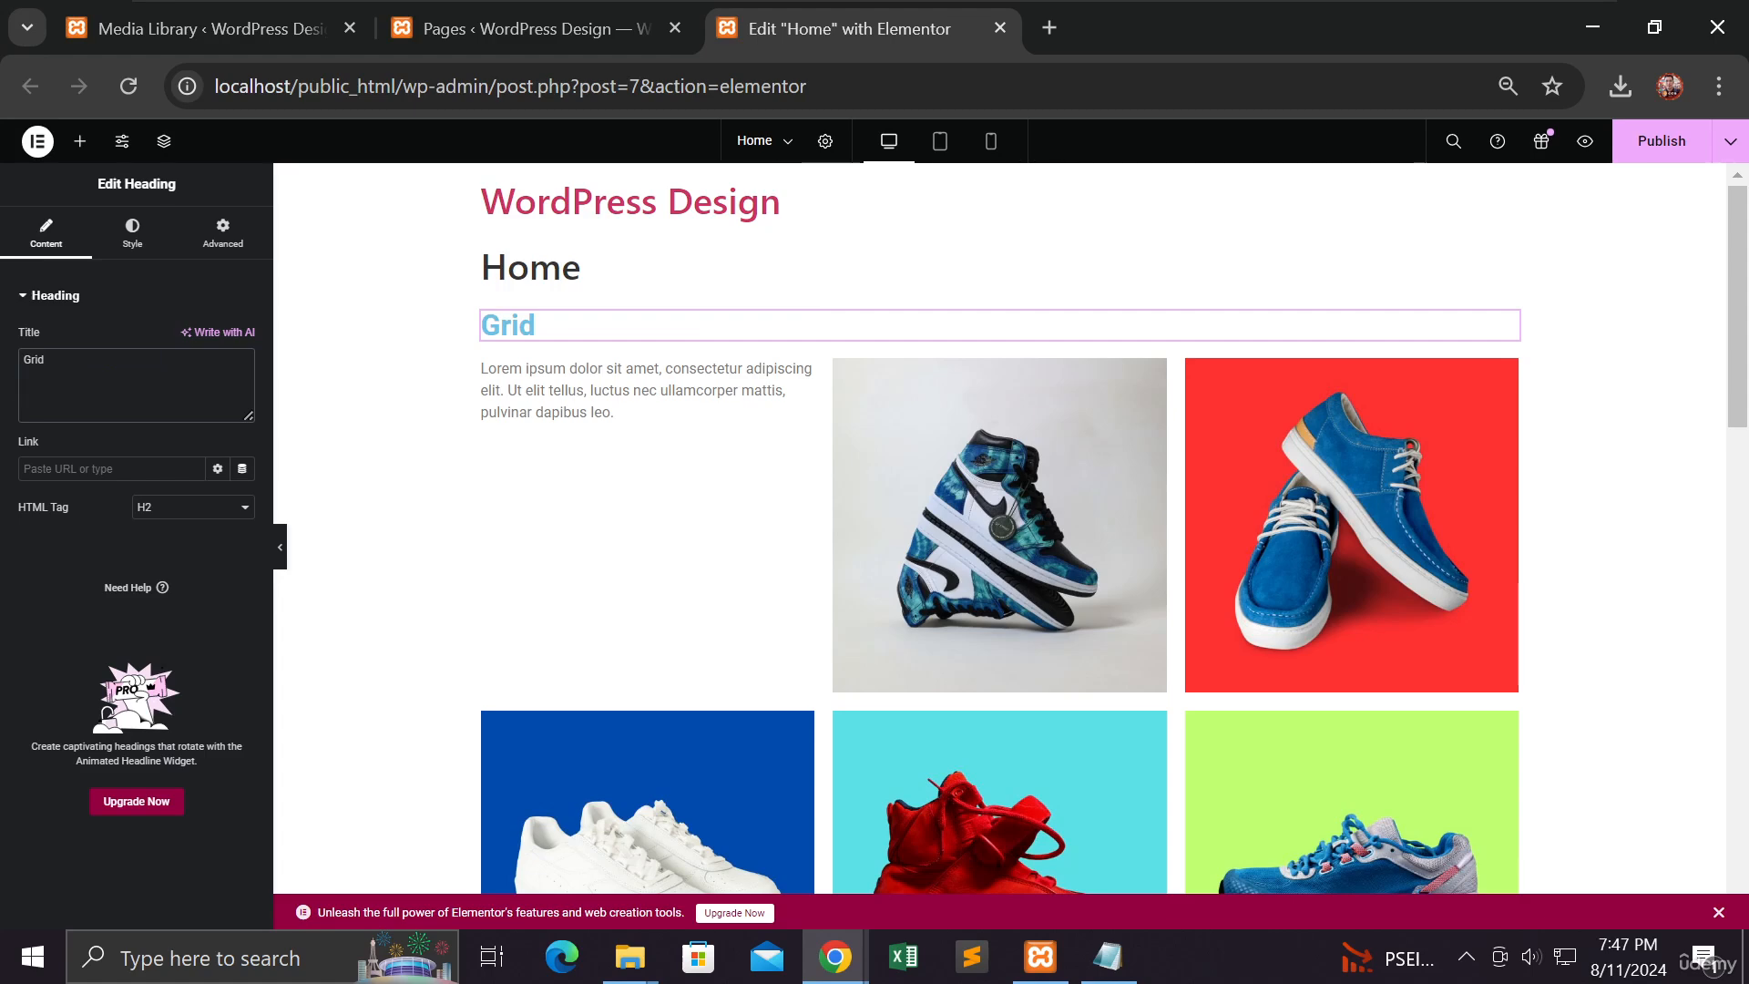
# Step: Set the Grid heading's alignment to Center and its text colour to black (#000000)
pyautogui.click(133, 255)
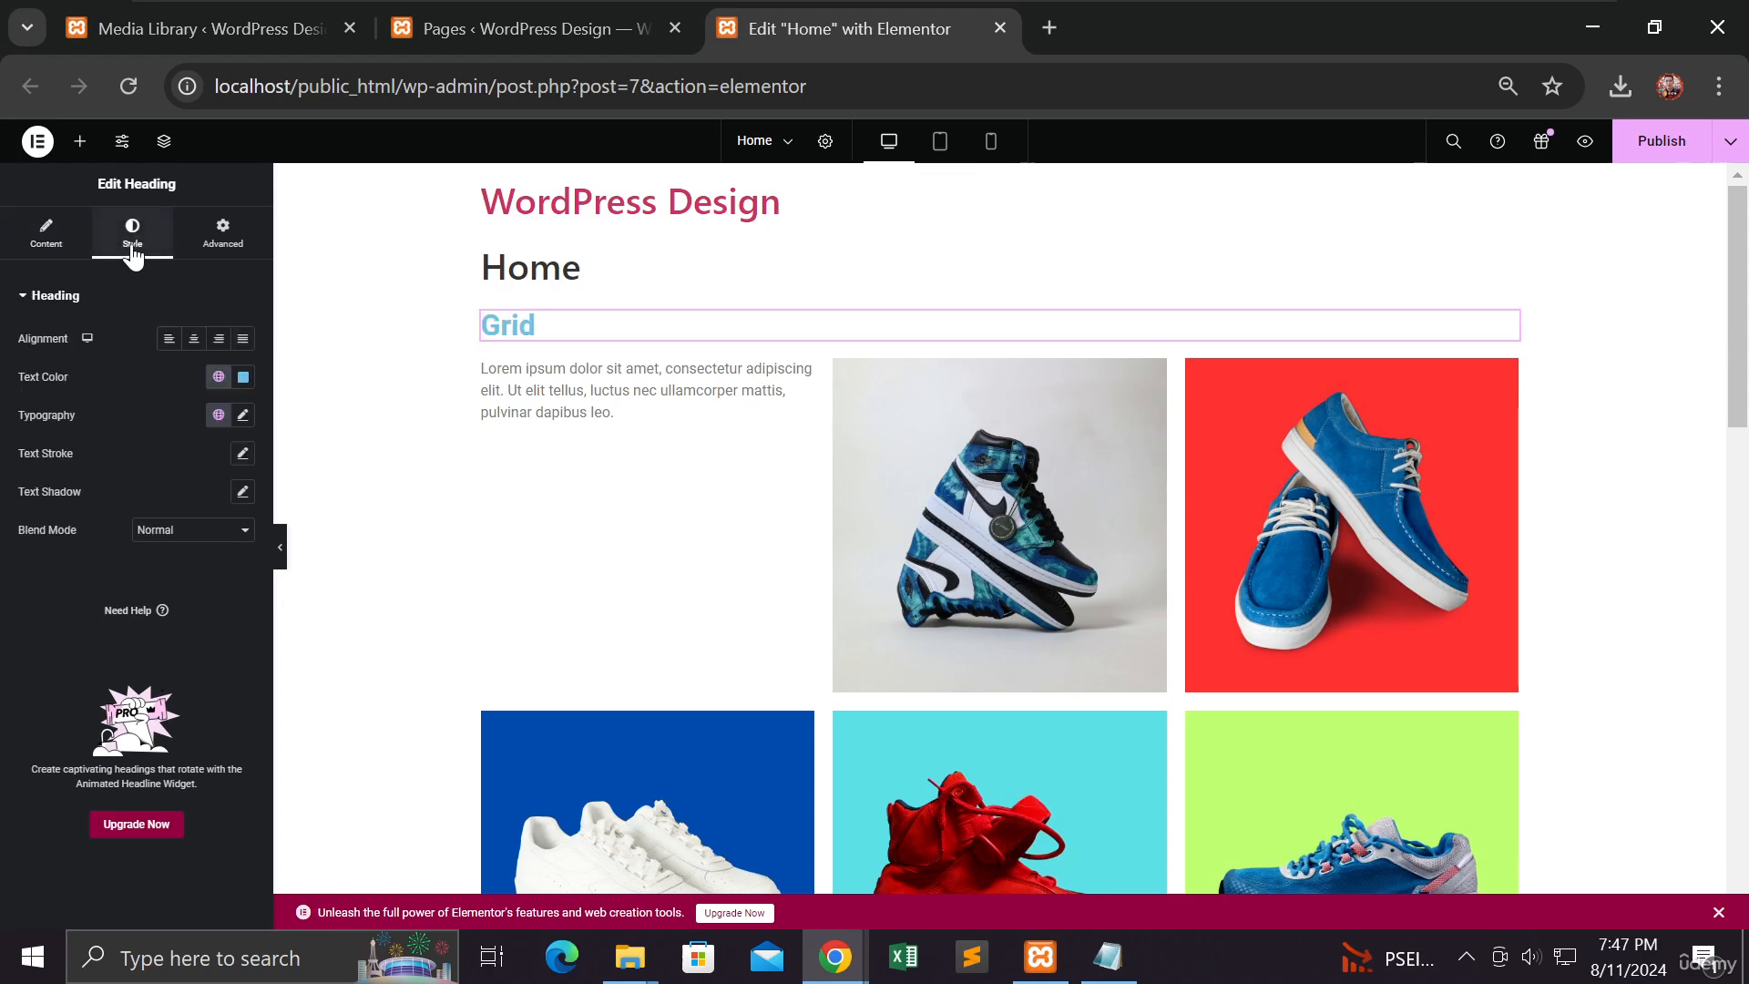
pyautogui.click(194, 340)
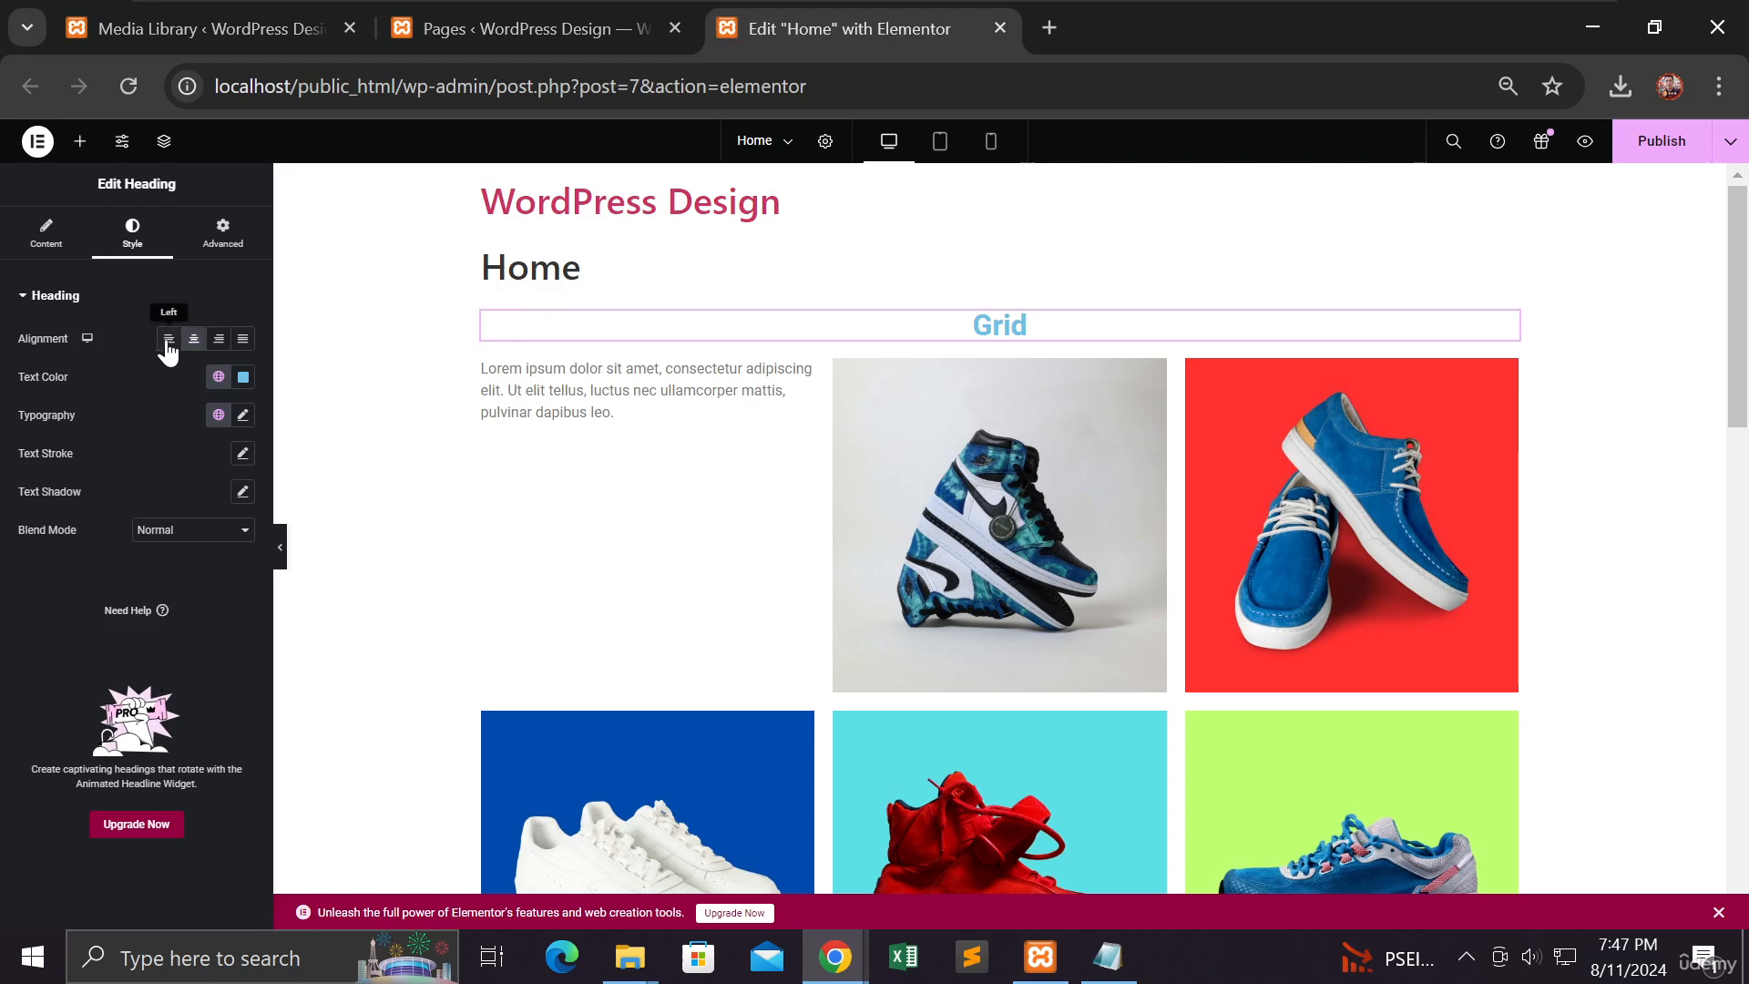
pyautogui.click(169, 339)
pyautogui.click(194, 340)
pyautogui.click(219, 339)
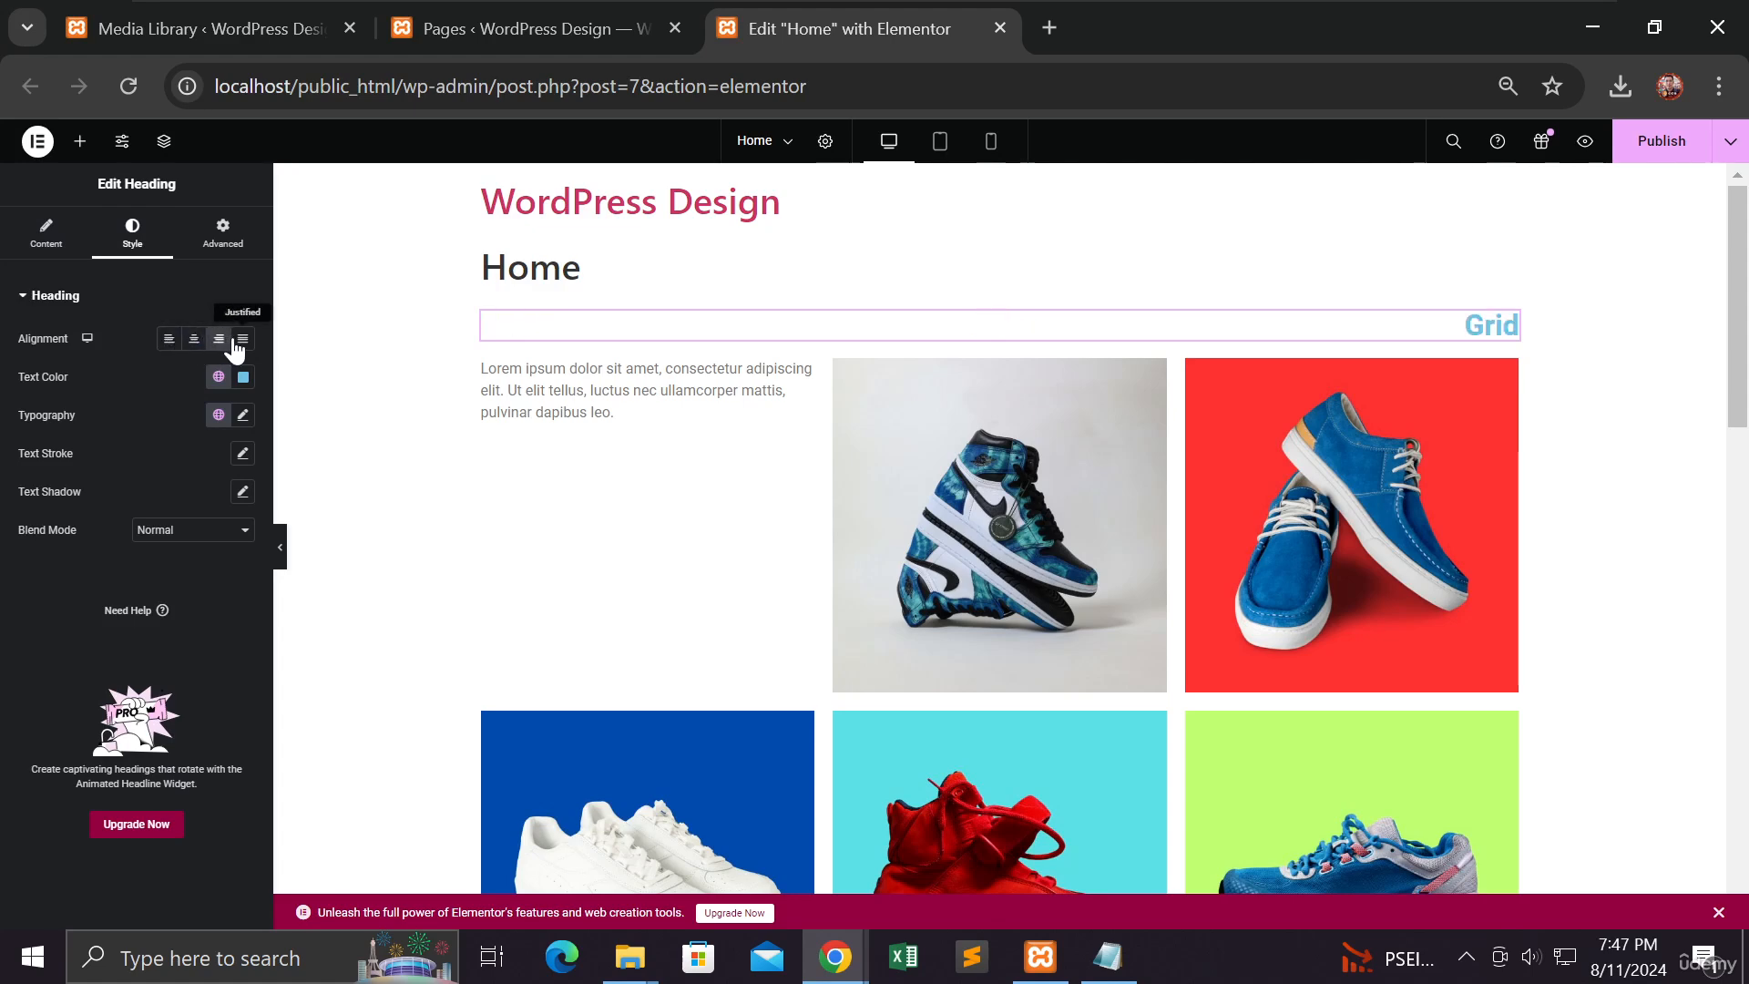
pyautogui.click(242, 339)
pyautogui.click(219, 338)
pyautogui.click(196, 343)
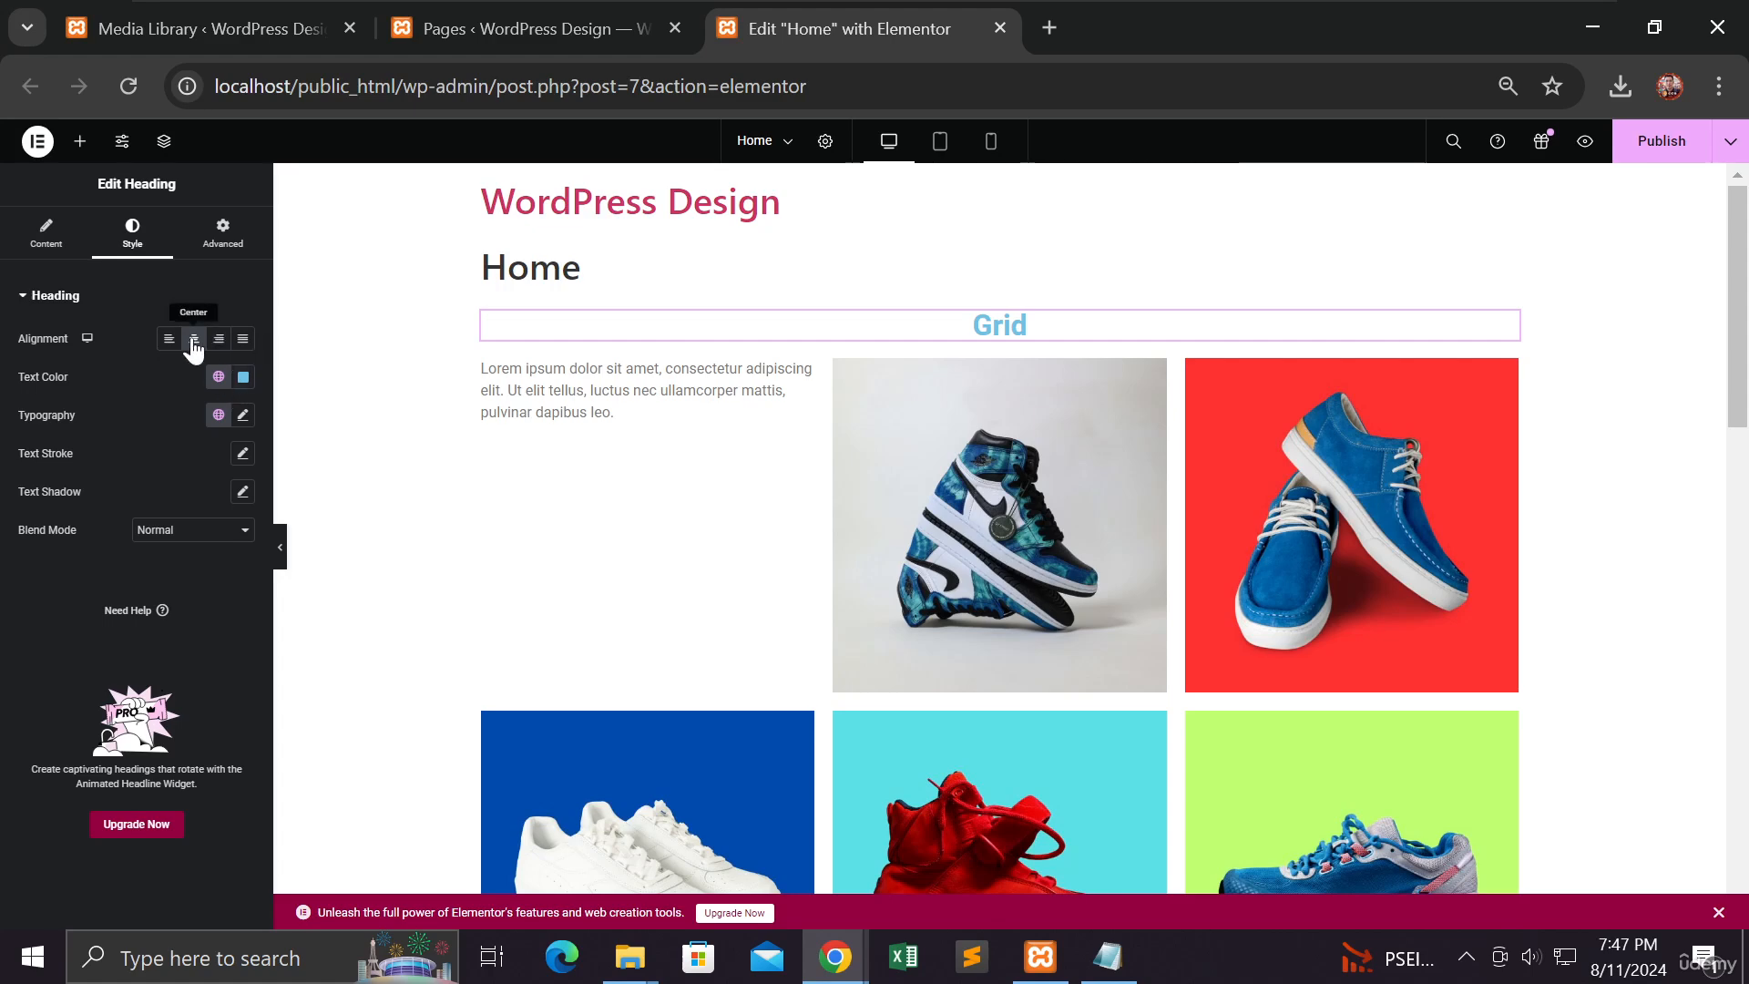
pyautogui.click(242, 381)
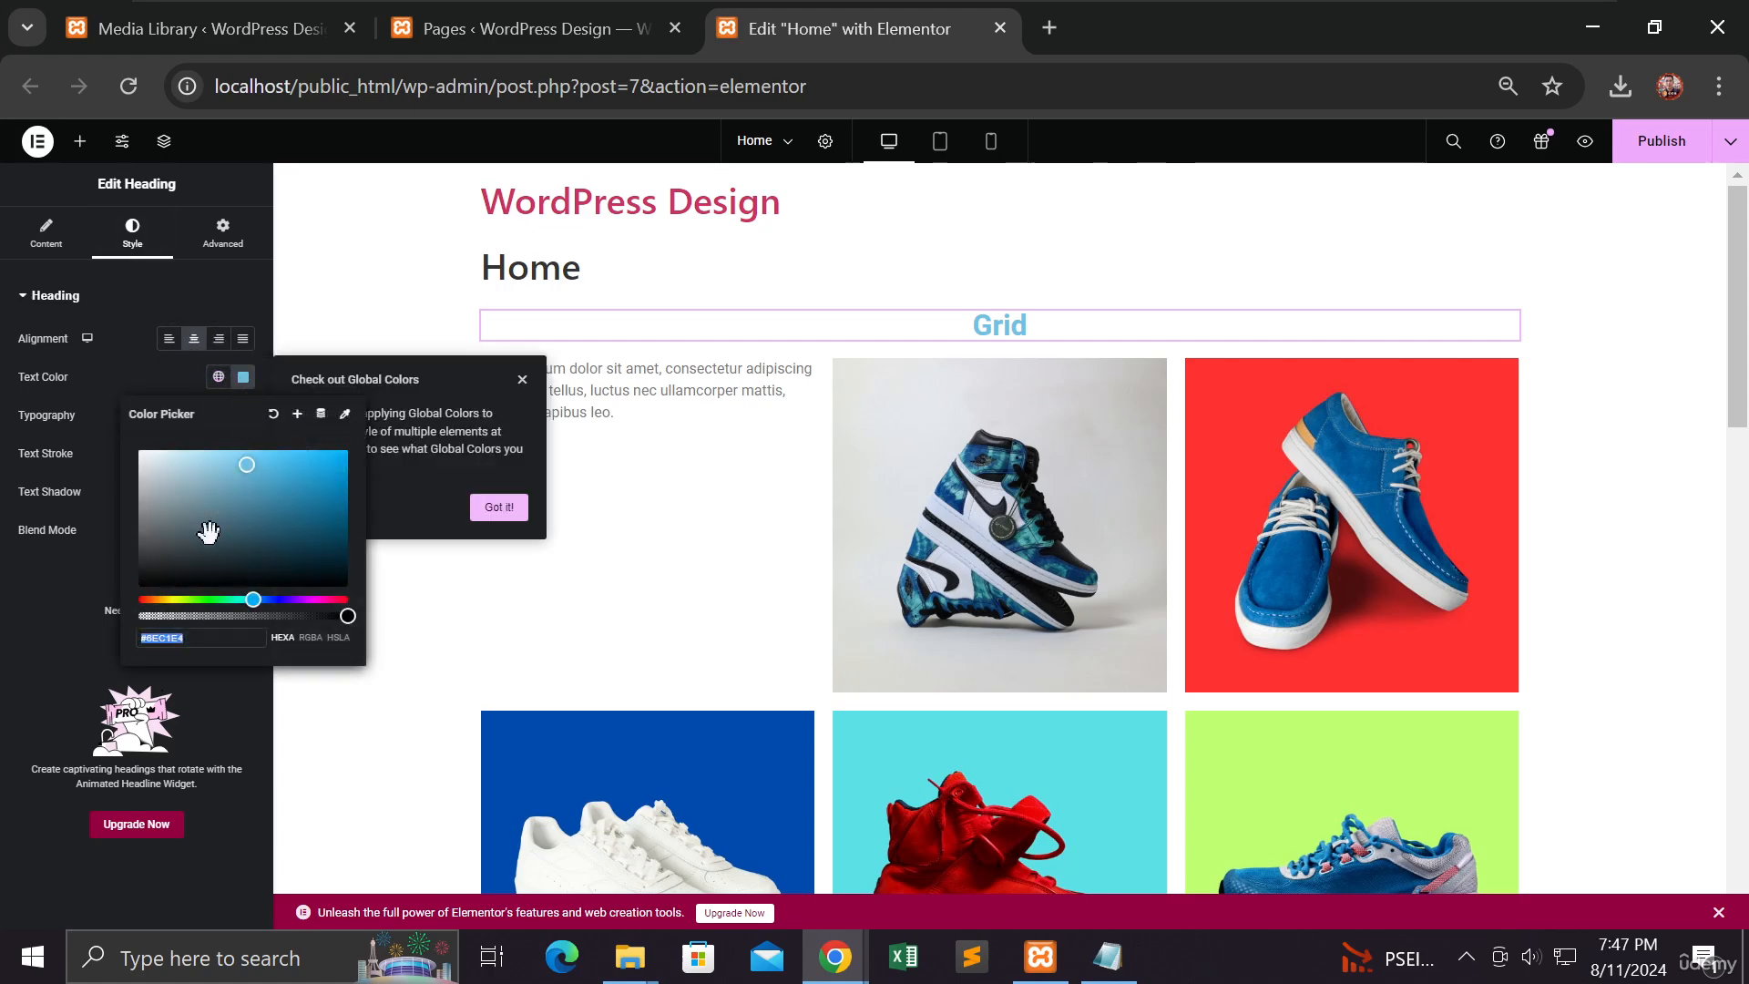
pyautogui.click(141, 587)
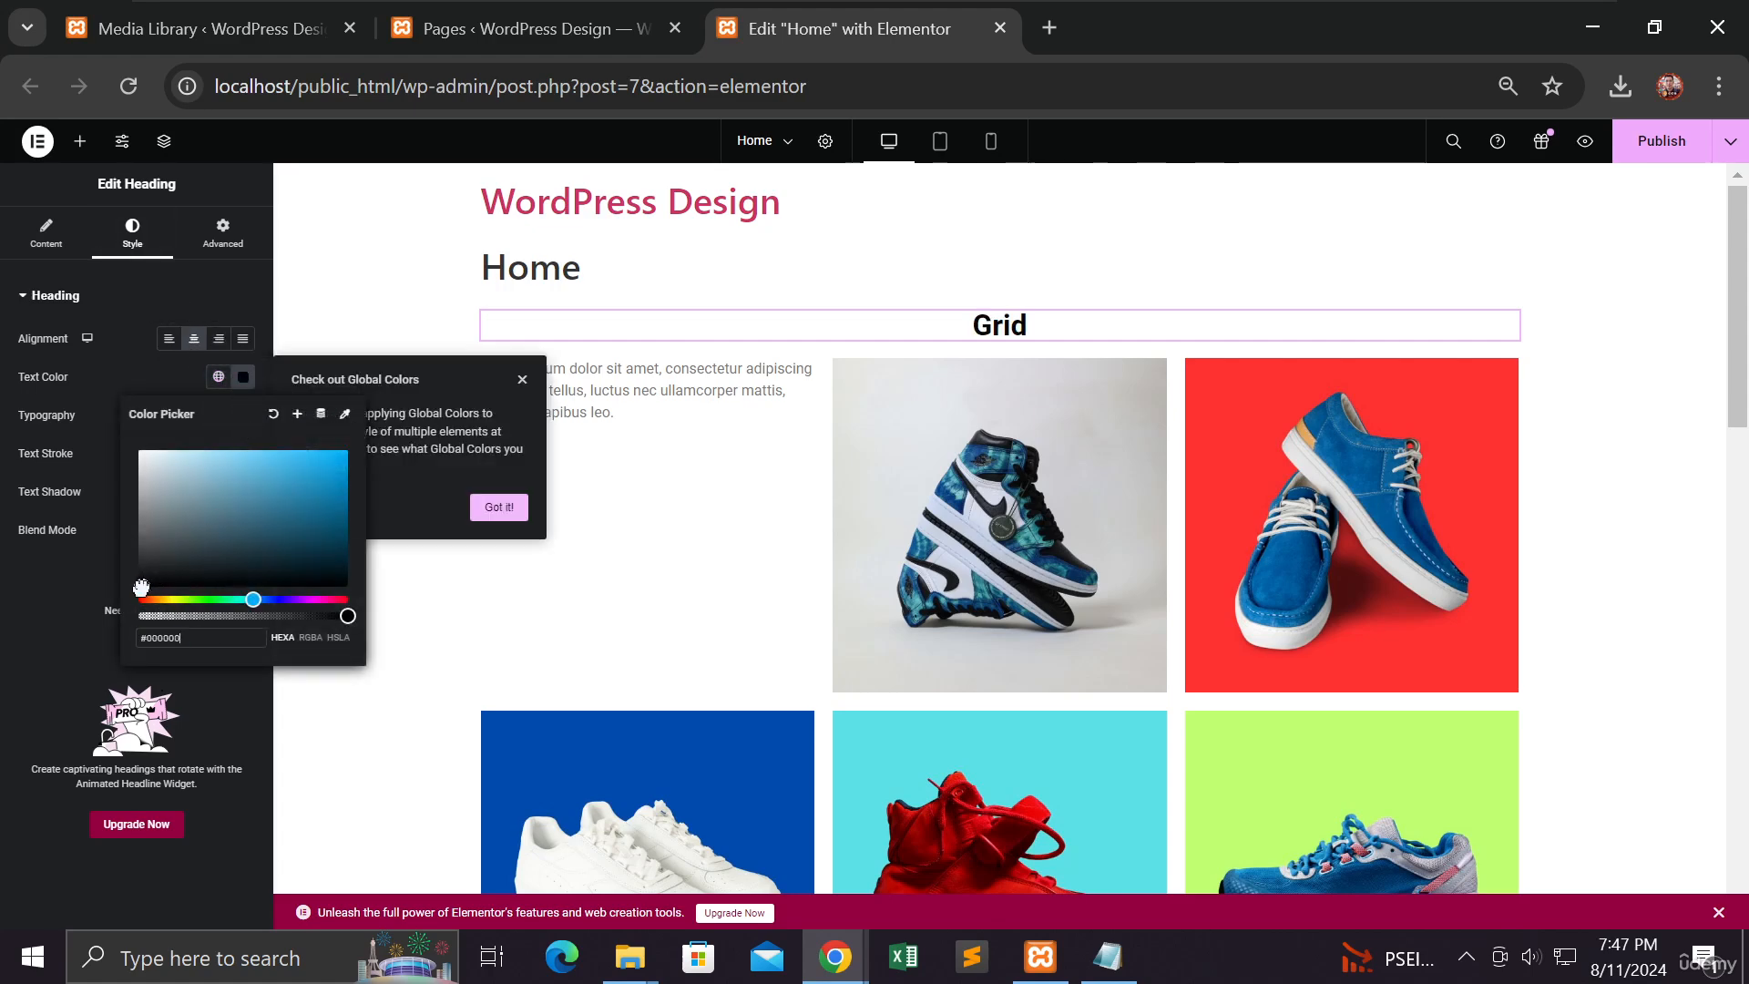
pyautogui.click(75, 636)
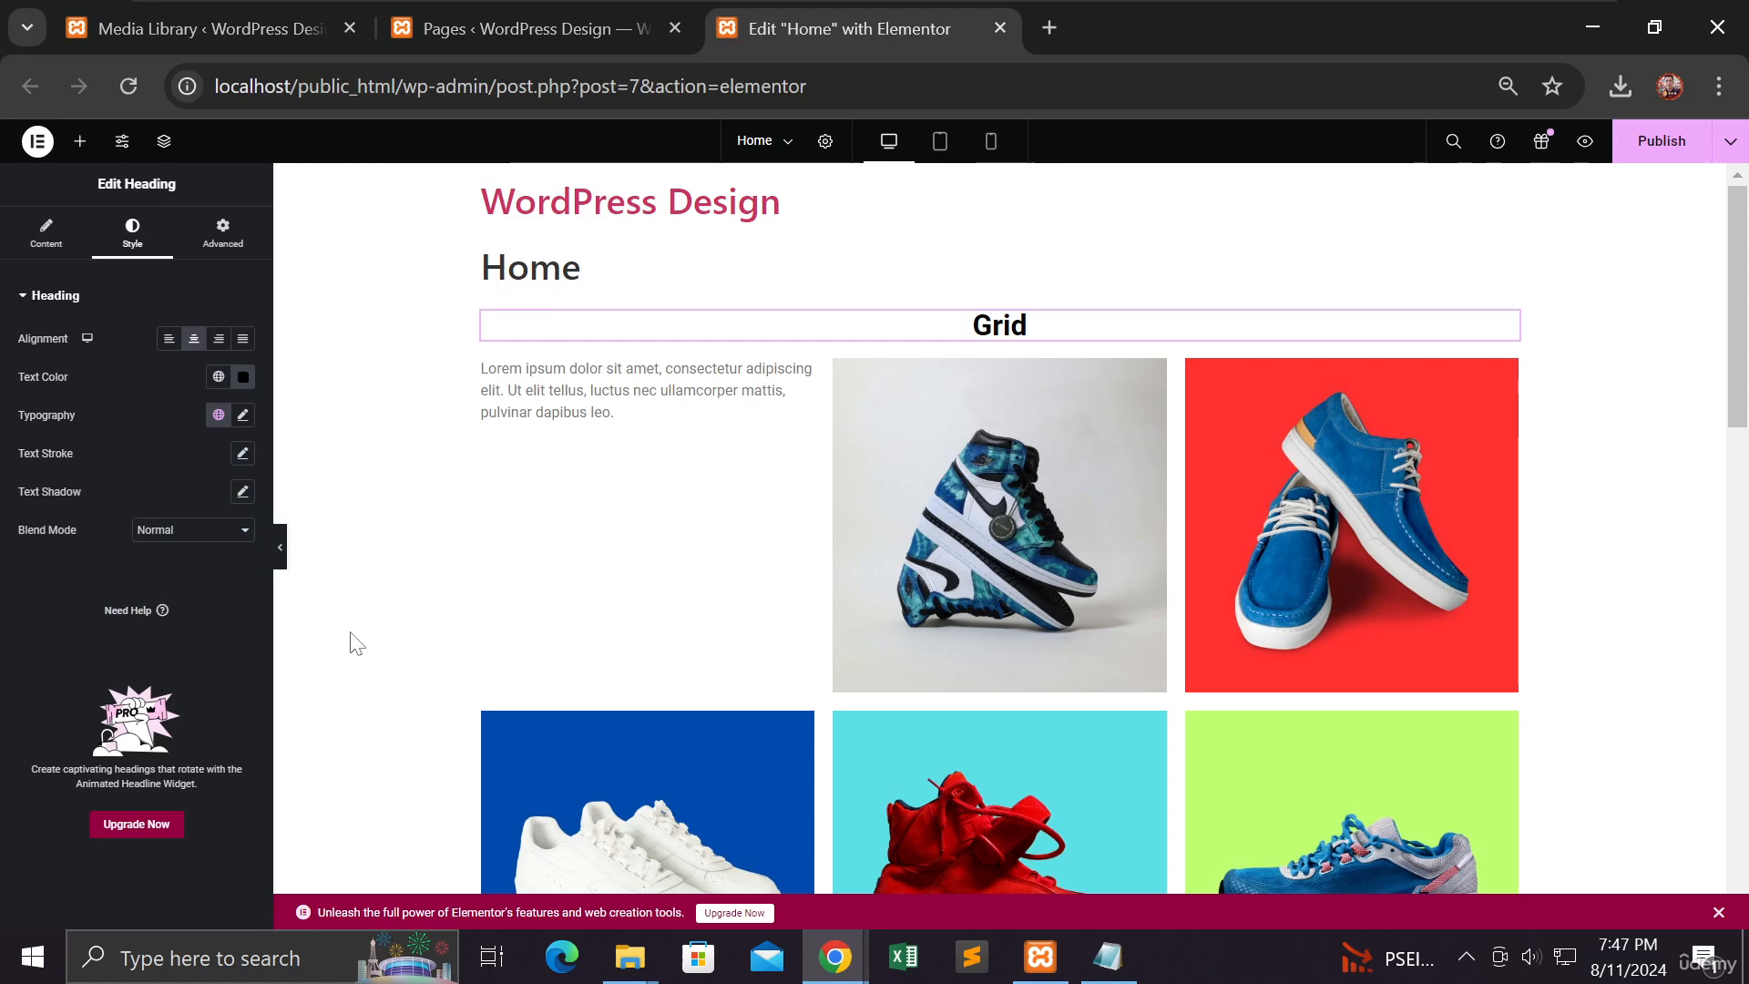
# Step: Put a Heading widget in a new section above the lower gallery, titled 'Flexbox'
pyautogui.scroll(-10, 734, 625)
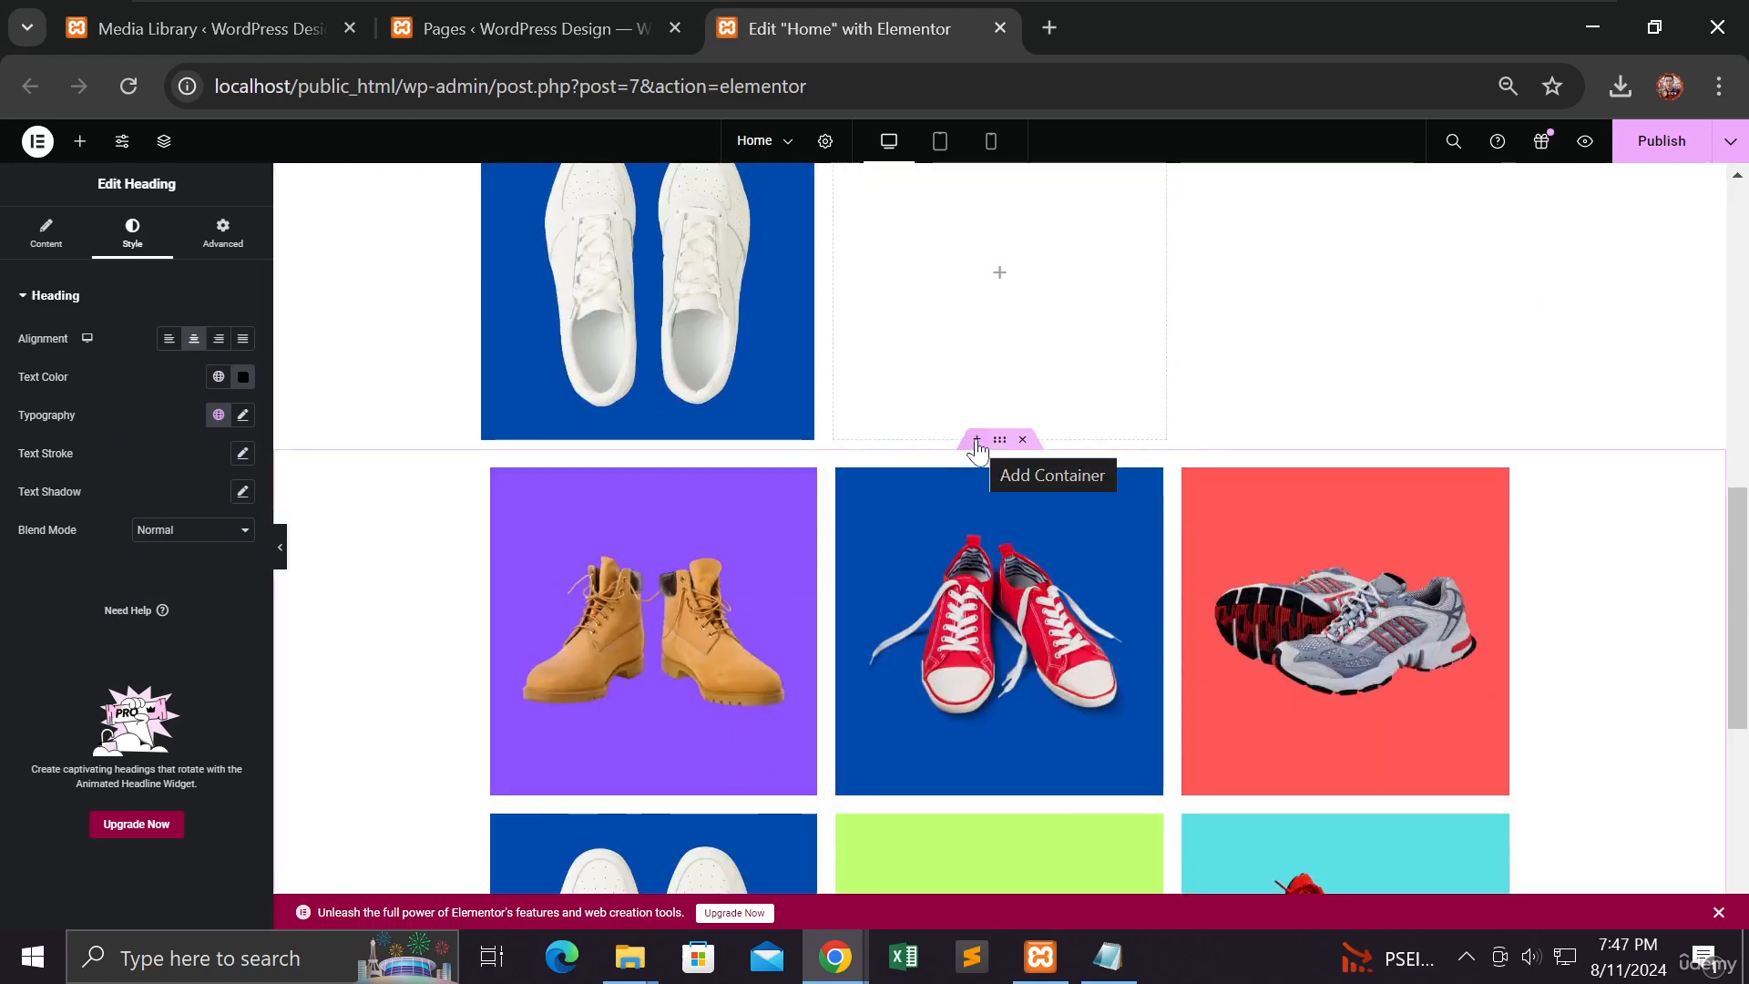
pyautogui.click(976, 444)
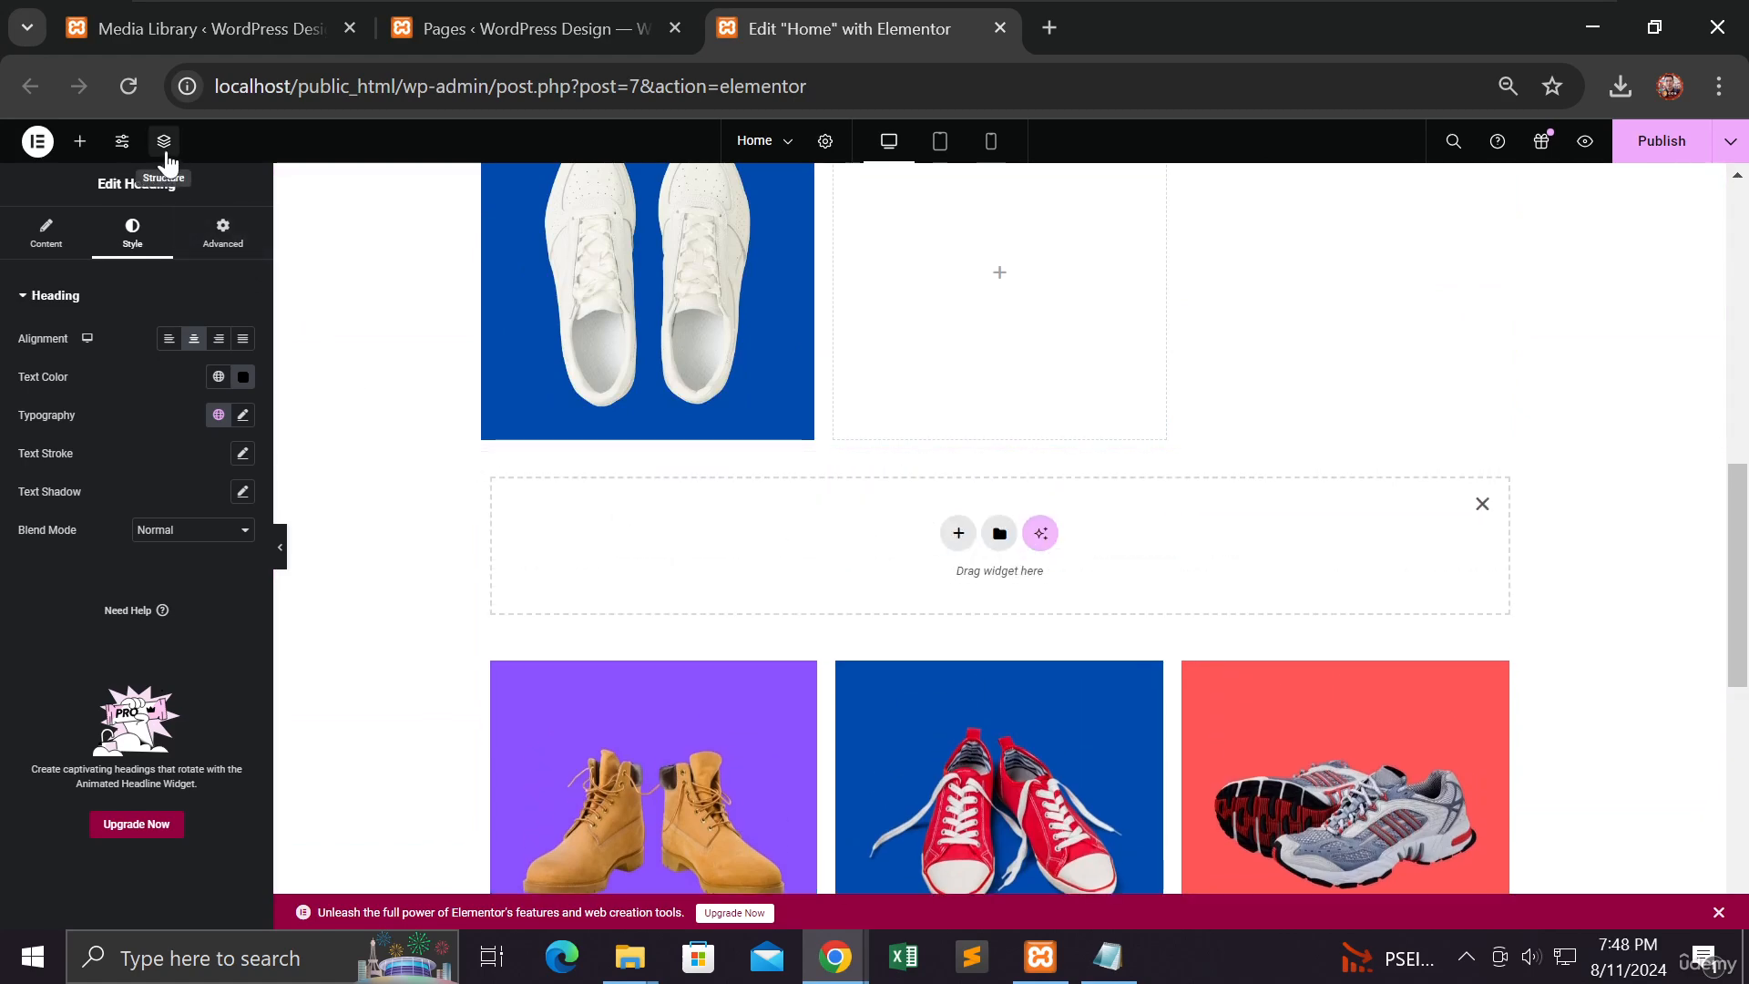
pyautogui.click(81, 142)
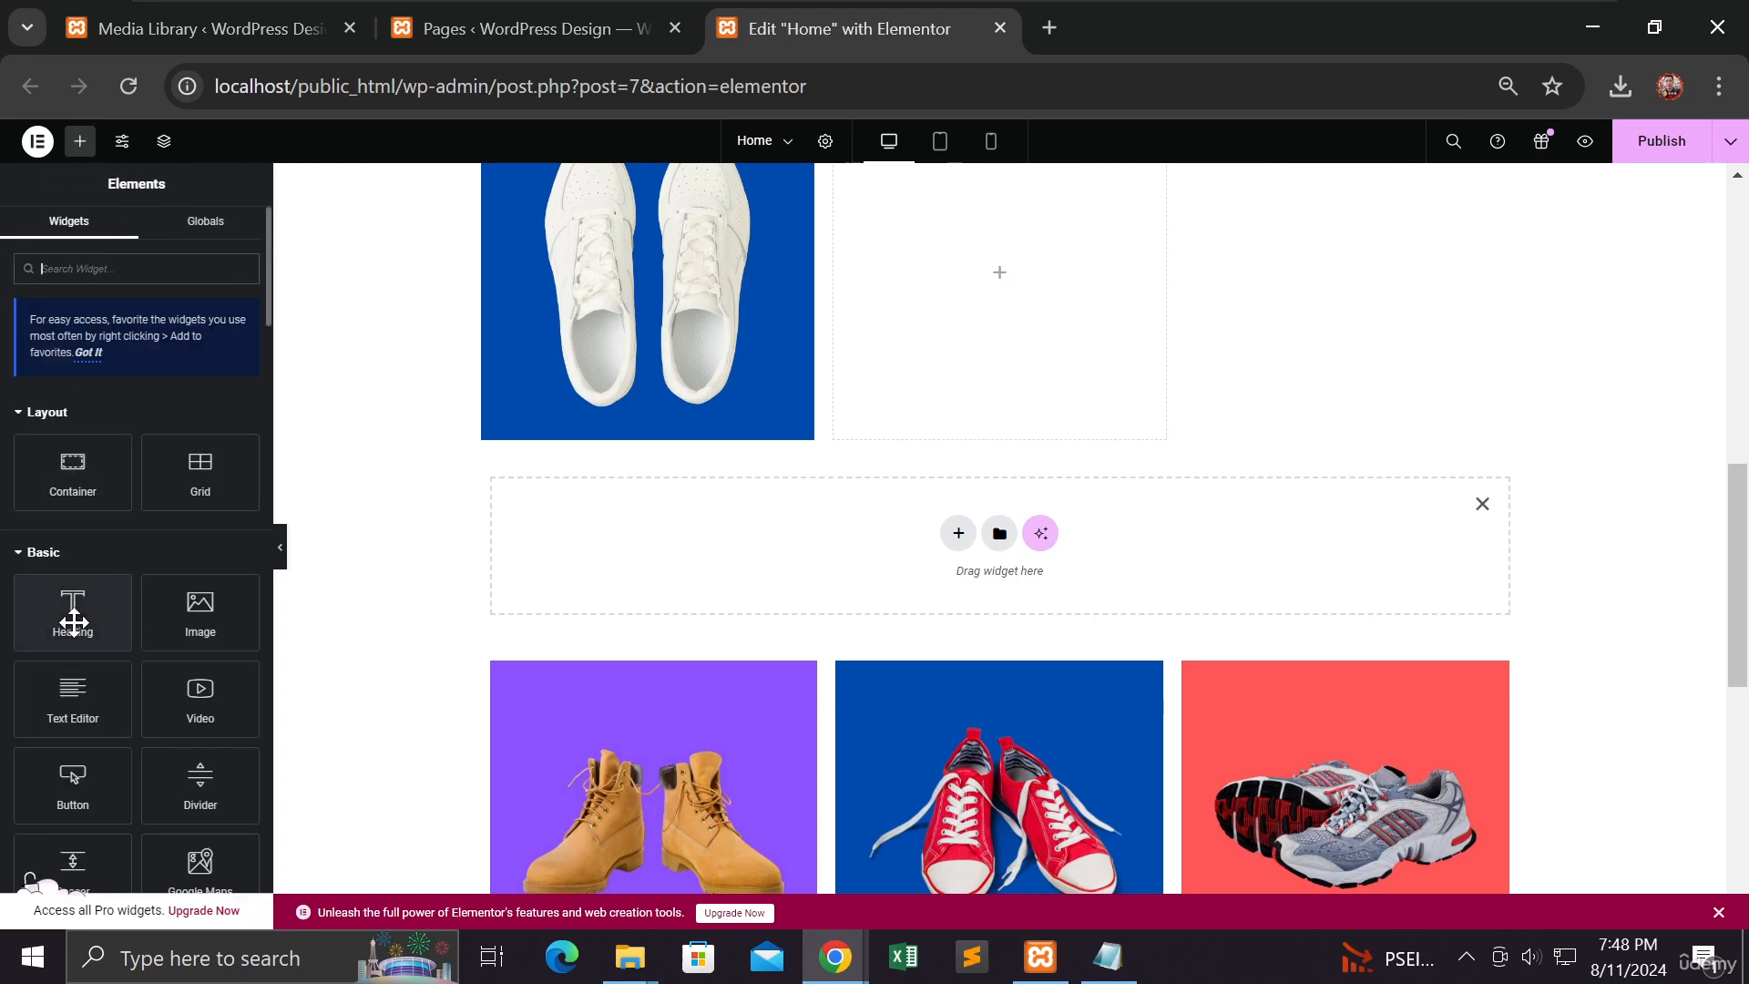
pyautogui.moveTo(73, 622); pyautogui.dragTo(839, 563)
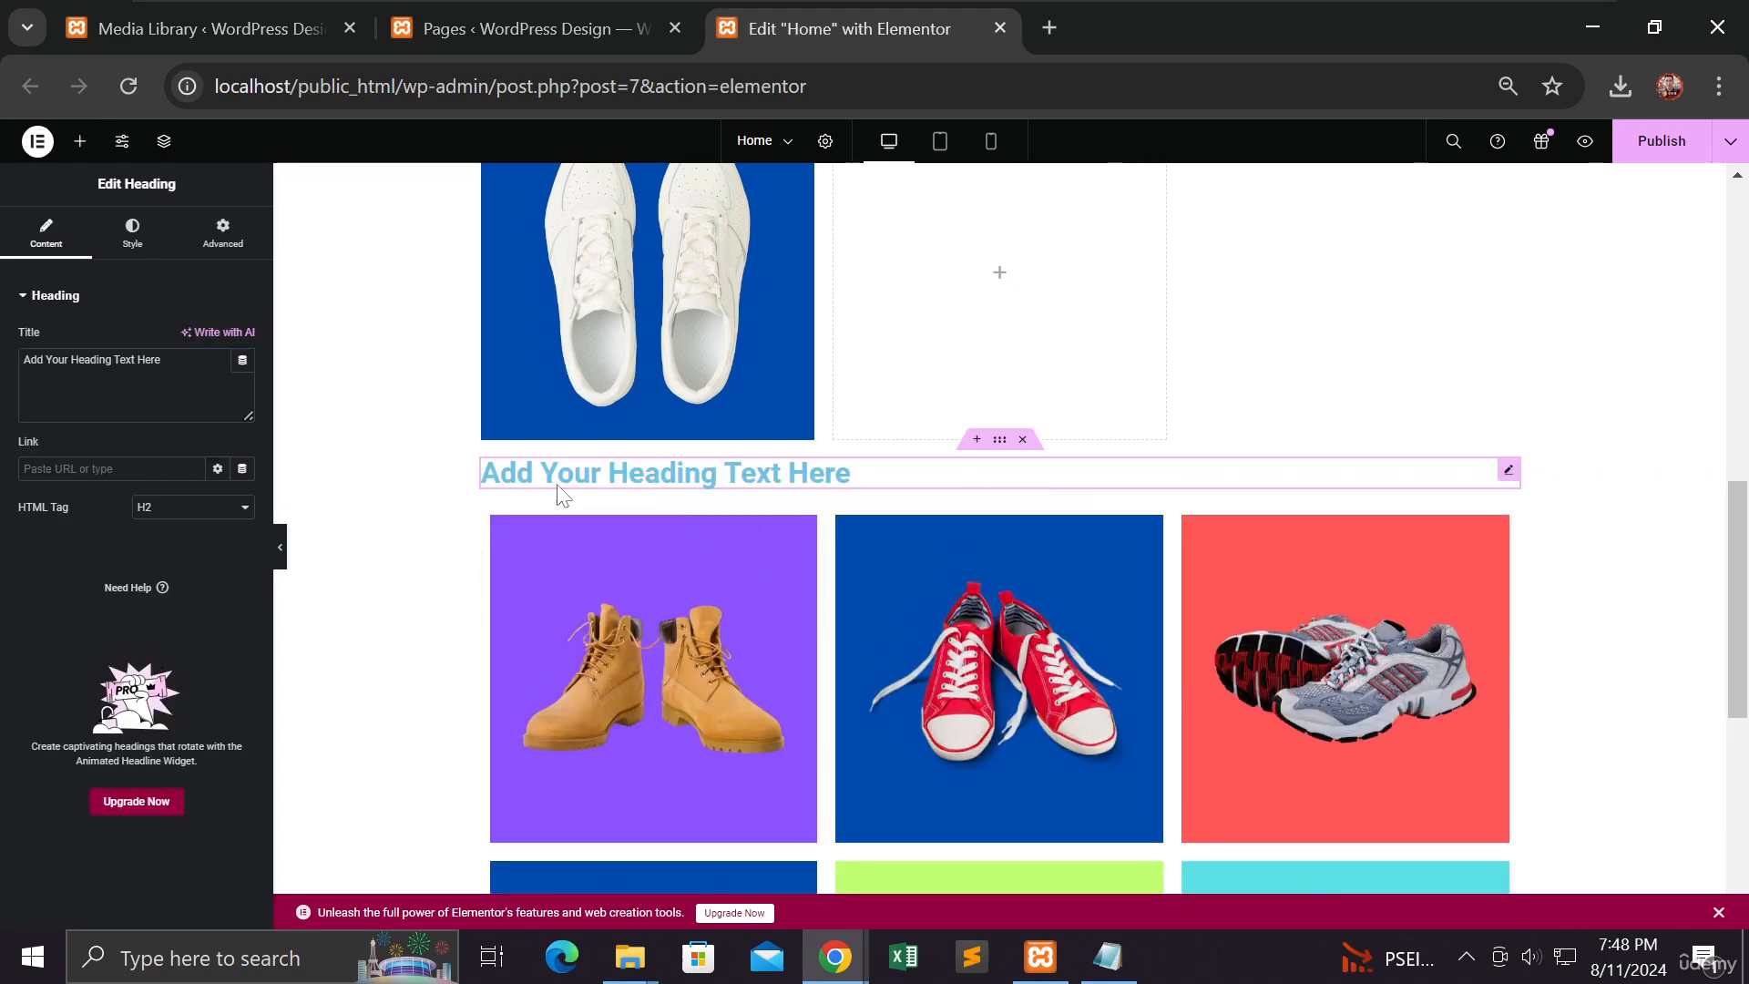
pyautogui.moveTo(162, 360); pyautogui.dragTo(15, 359)
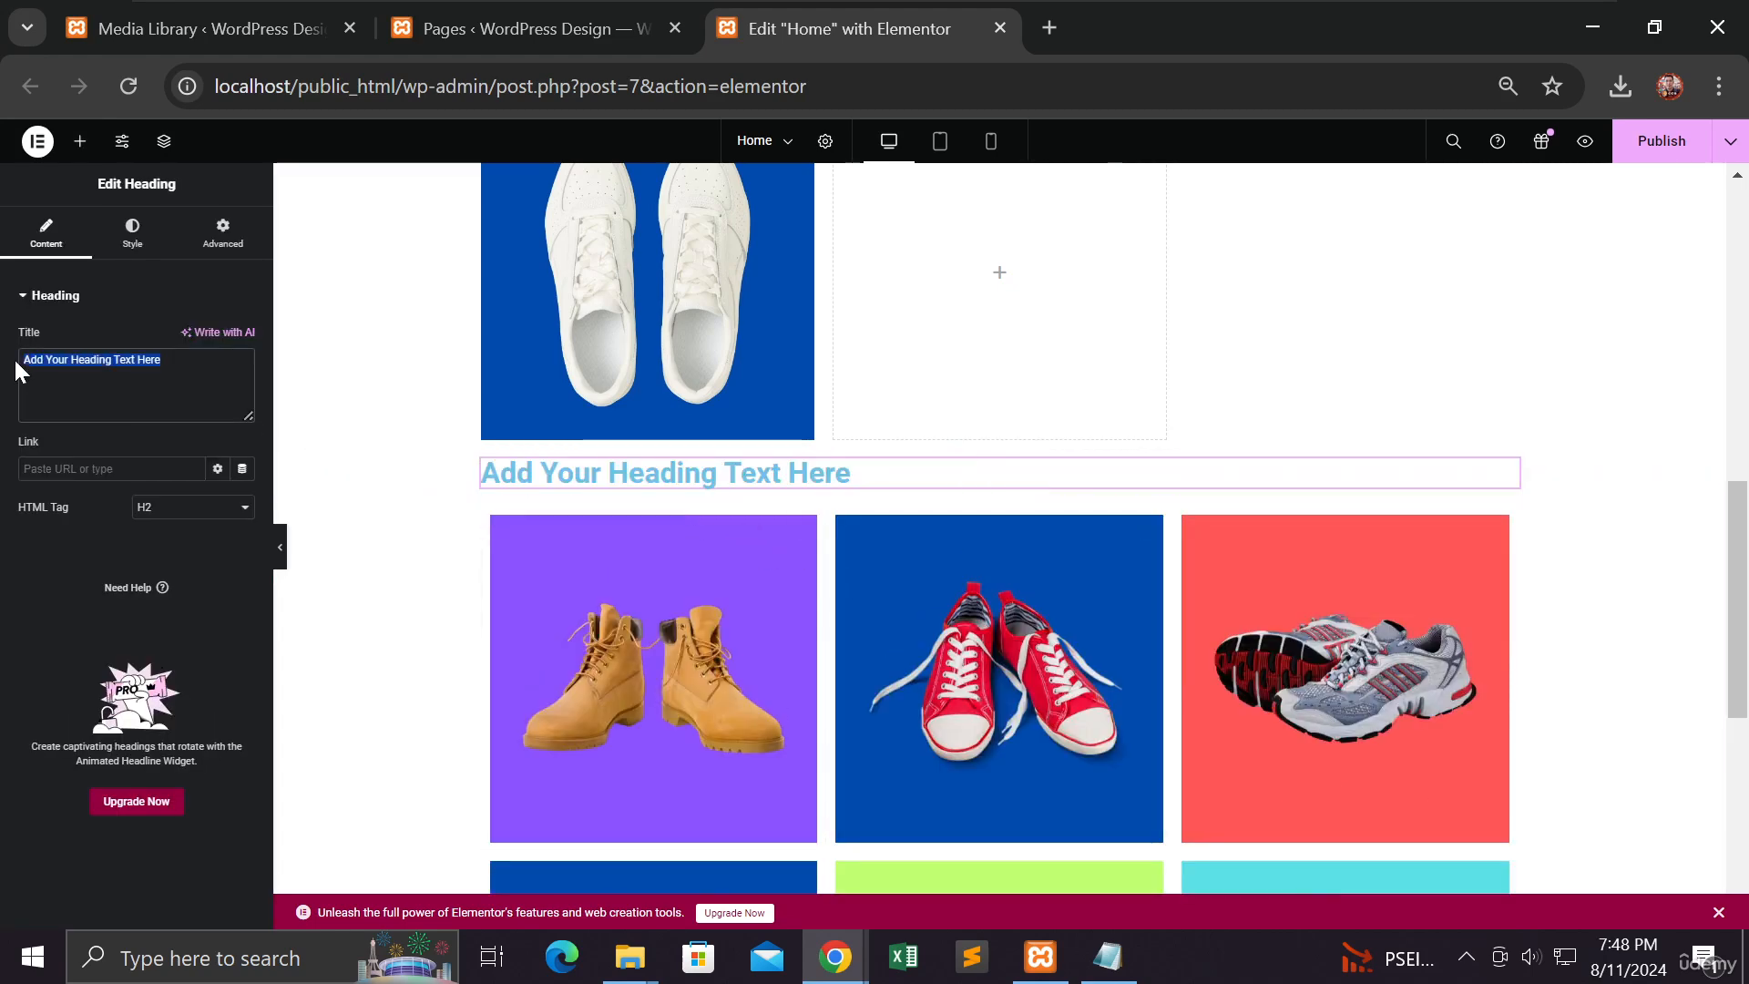
pyautogui.write('Fle')
pyautogui.press('BackSpace')
pyautogui.write('le')
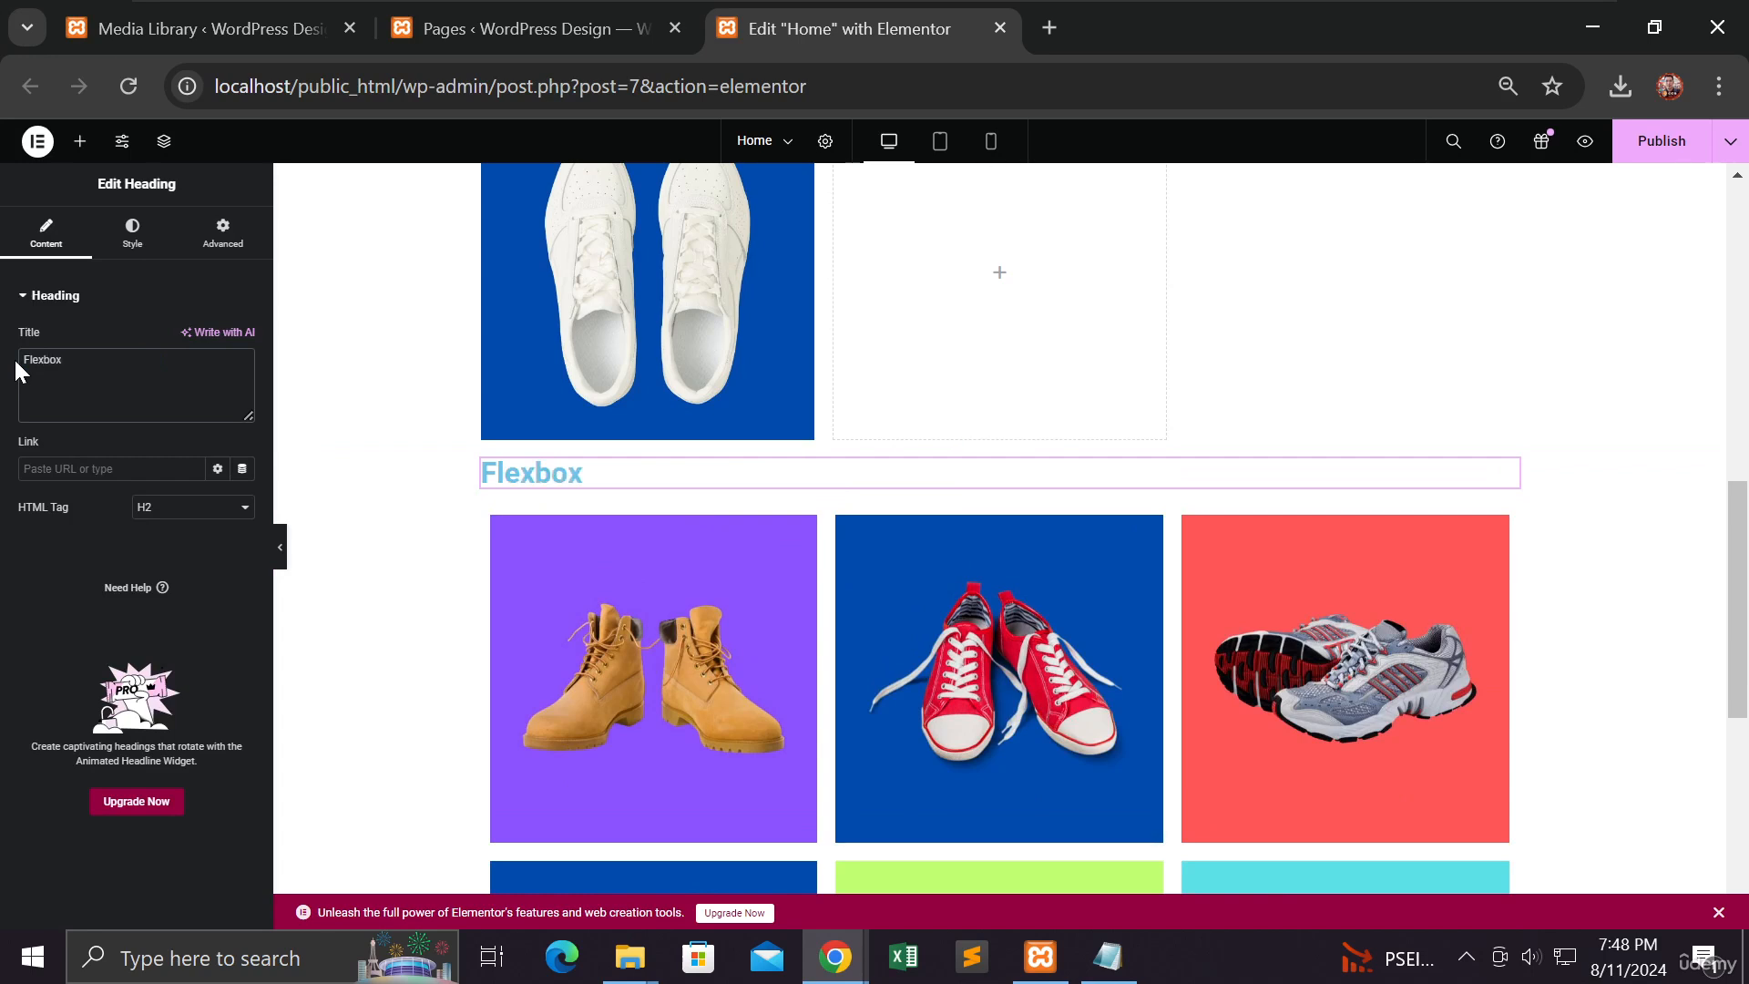
# Step: Center-align the Flexbox heading and publish the page
pyautogui.click(133, 234)
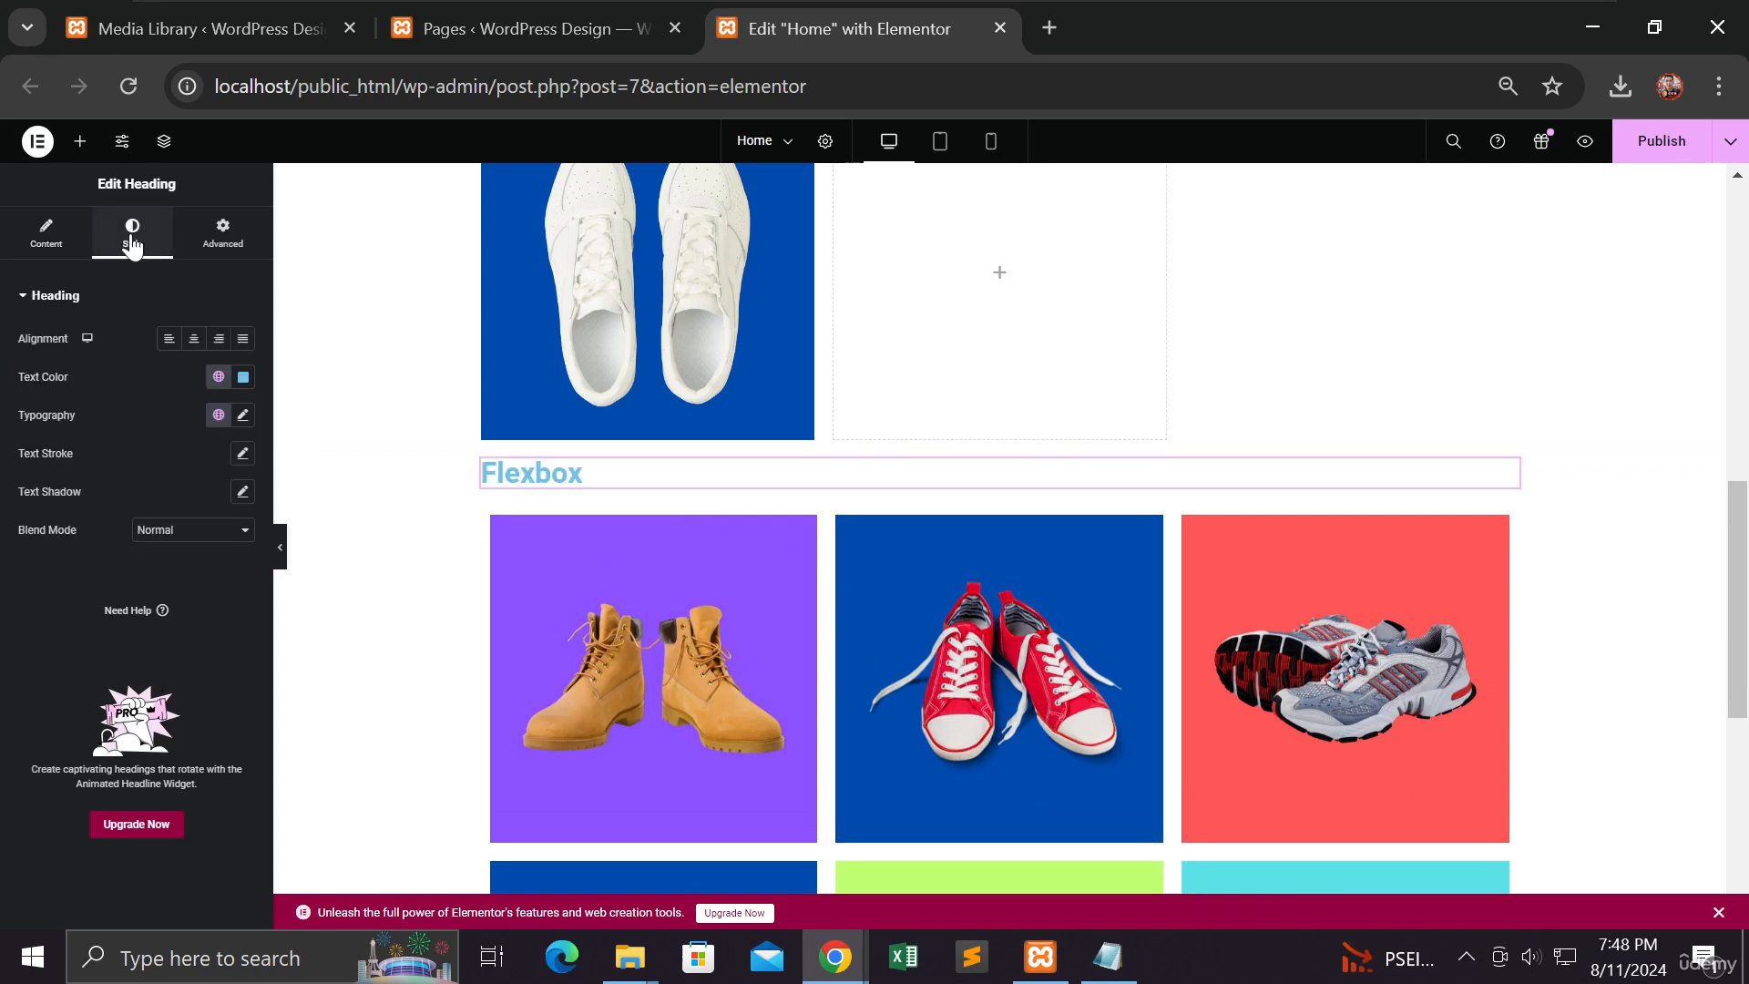
pyautogui.click(194, 340)
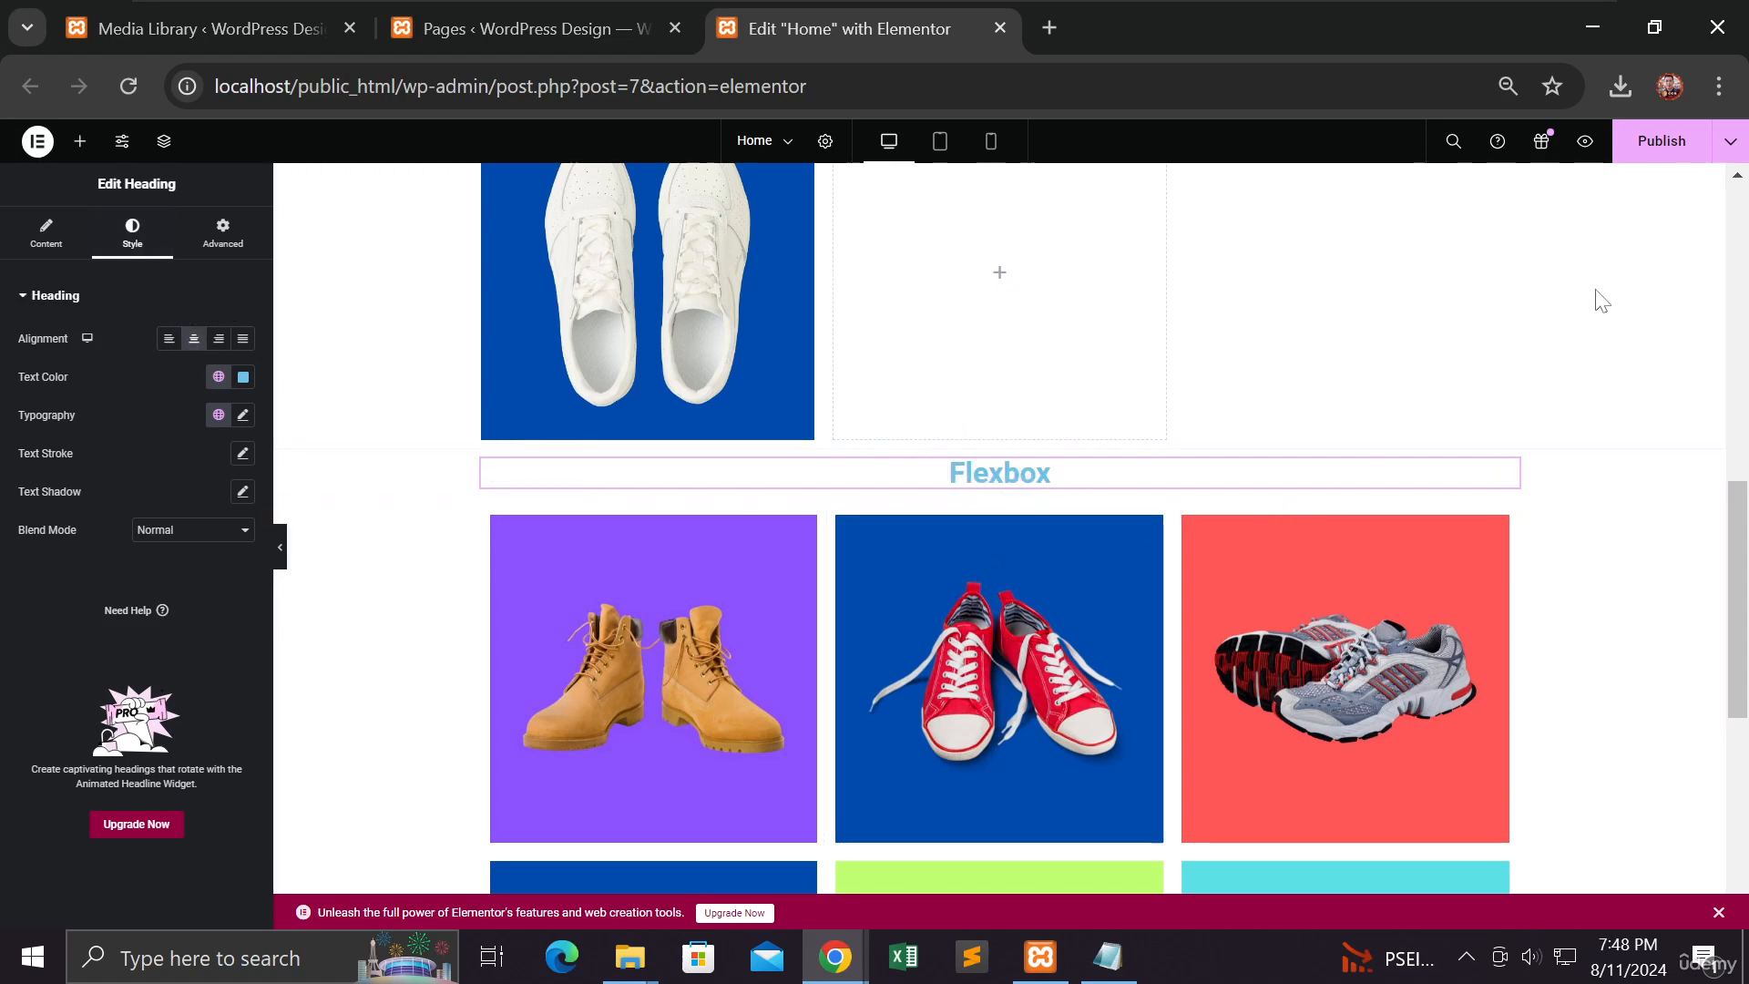
pyautogui.click(1652, 169)
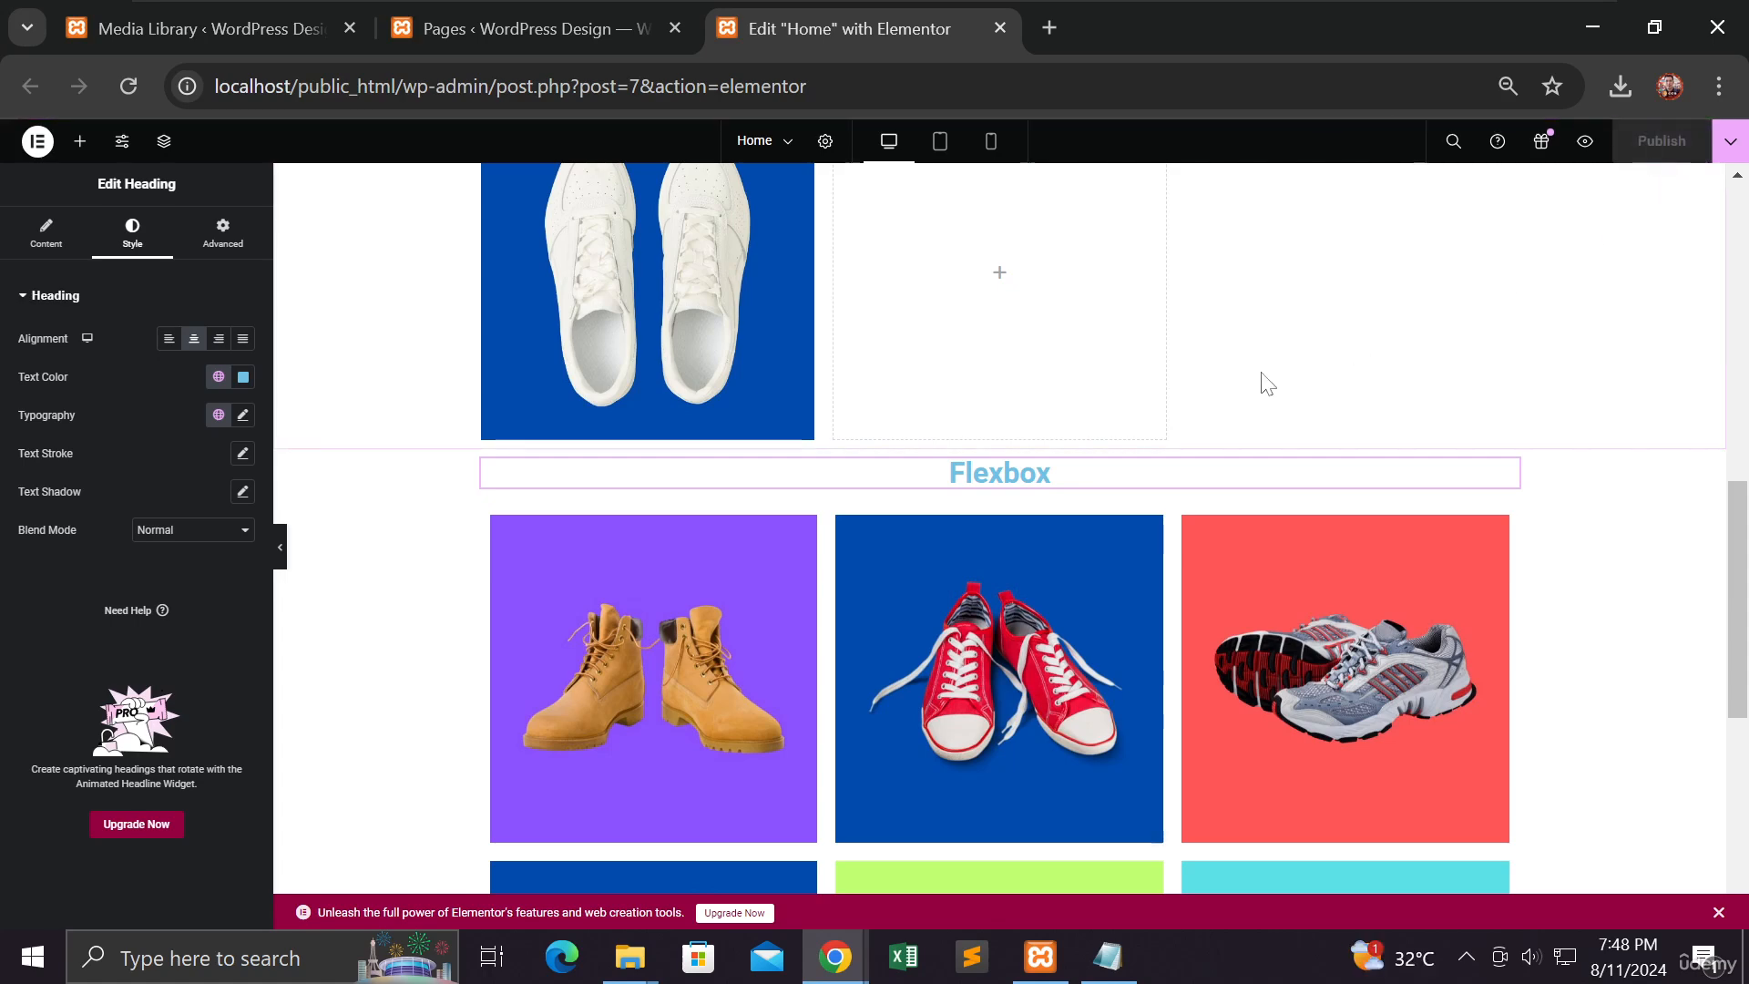
# Step: Hide the editing panel and scroll the page to review both headed galleries
pyautogui.click(280, 562)
pyautogui.scroll(8, 273, 576)
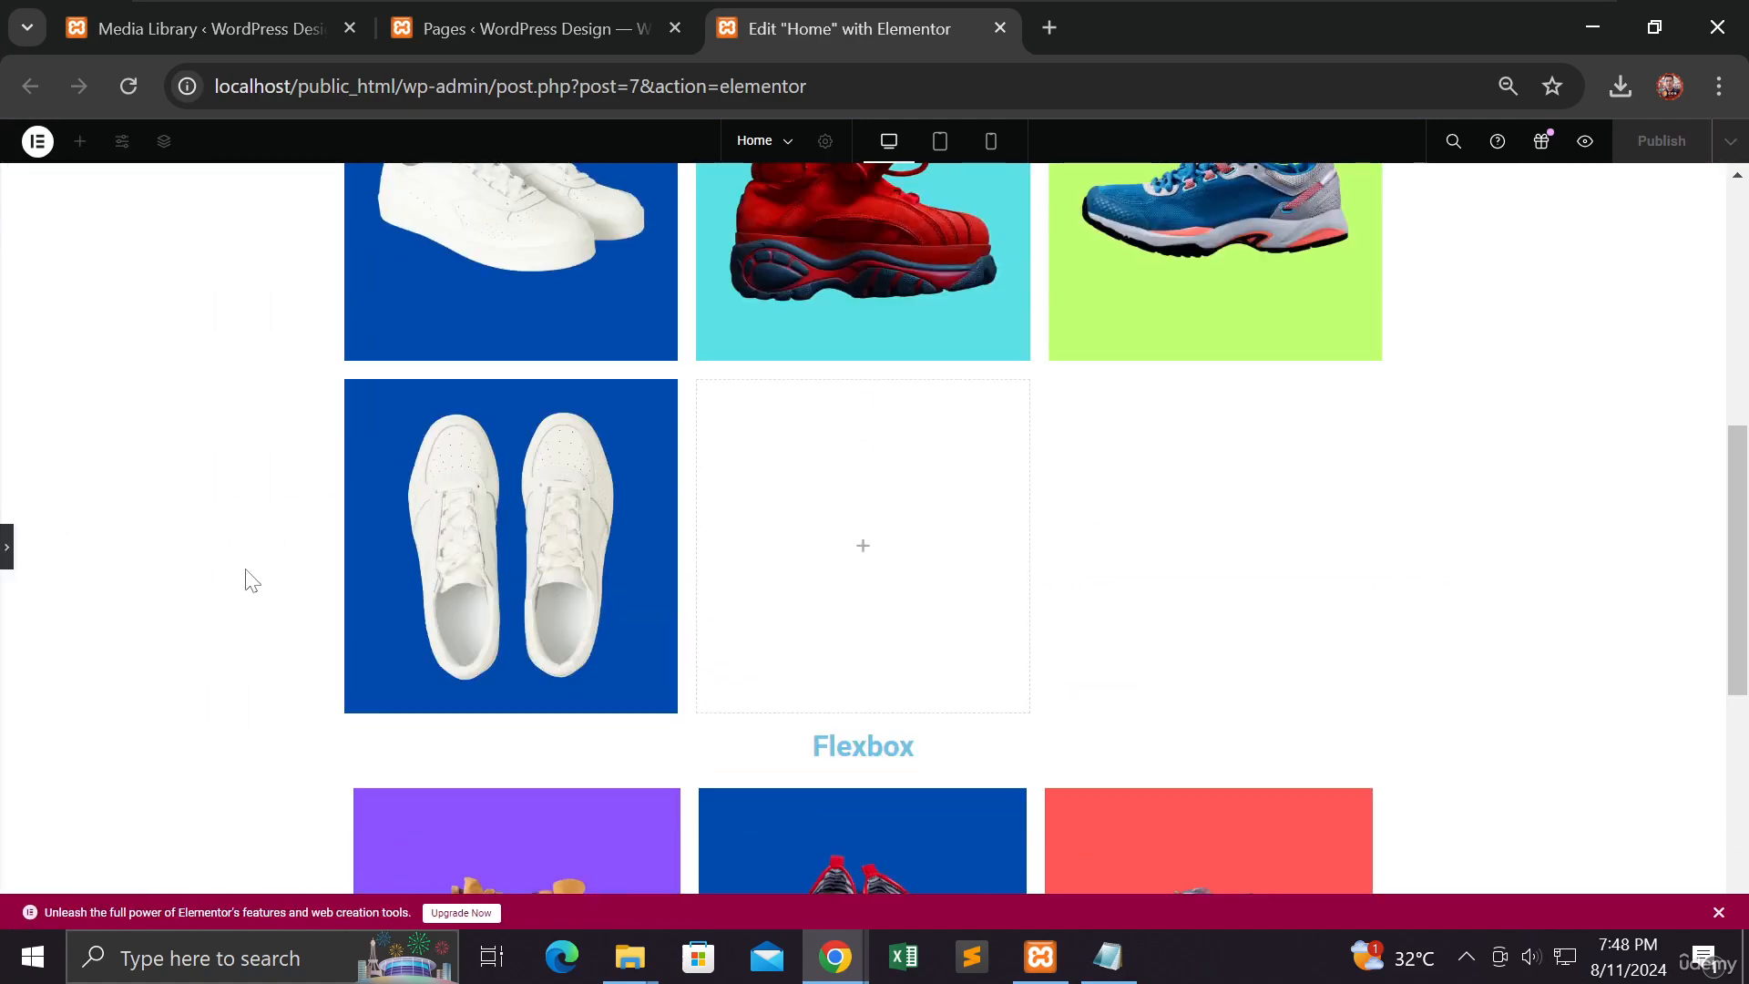
pyautogui.scroll(-4, 246, 576)
pyautogui.scroll(7, 246, 580)
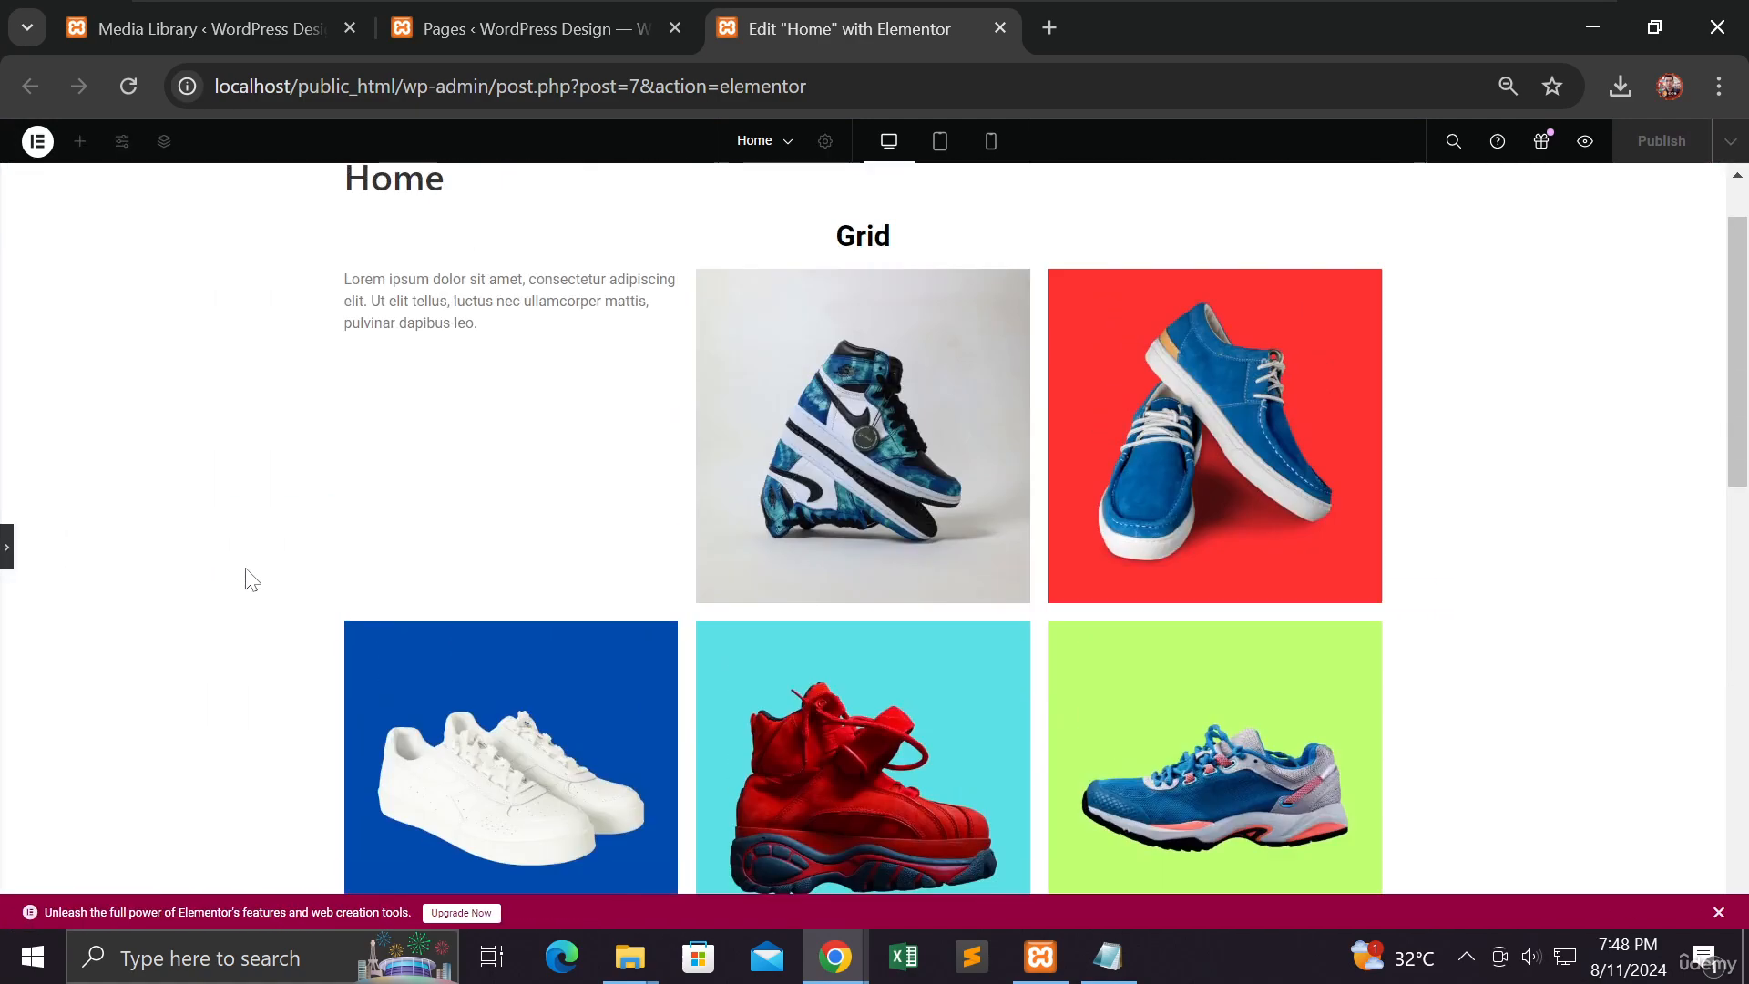
pyautogui.scroll(-6, 246, 580)
pyautogui.scroll(-9, 246, 580)
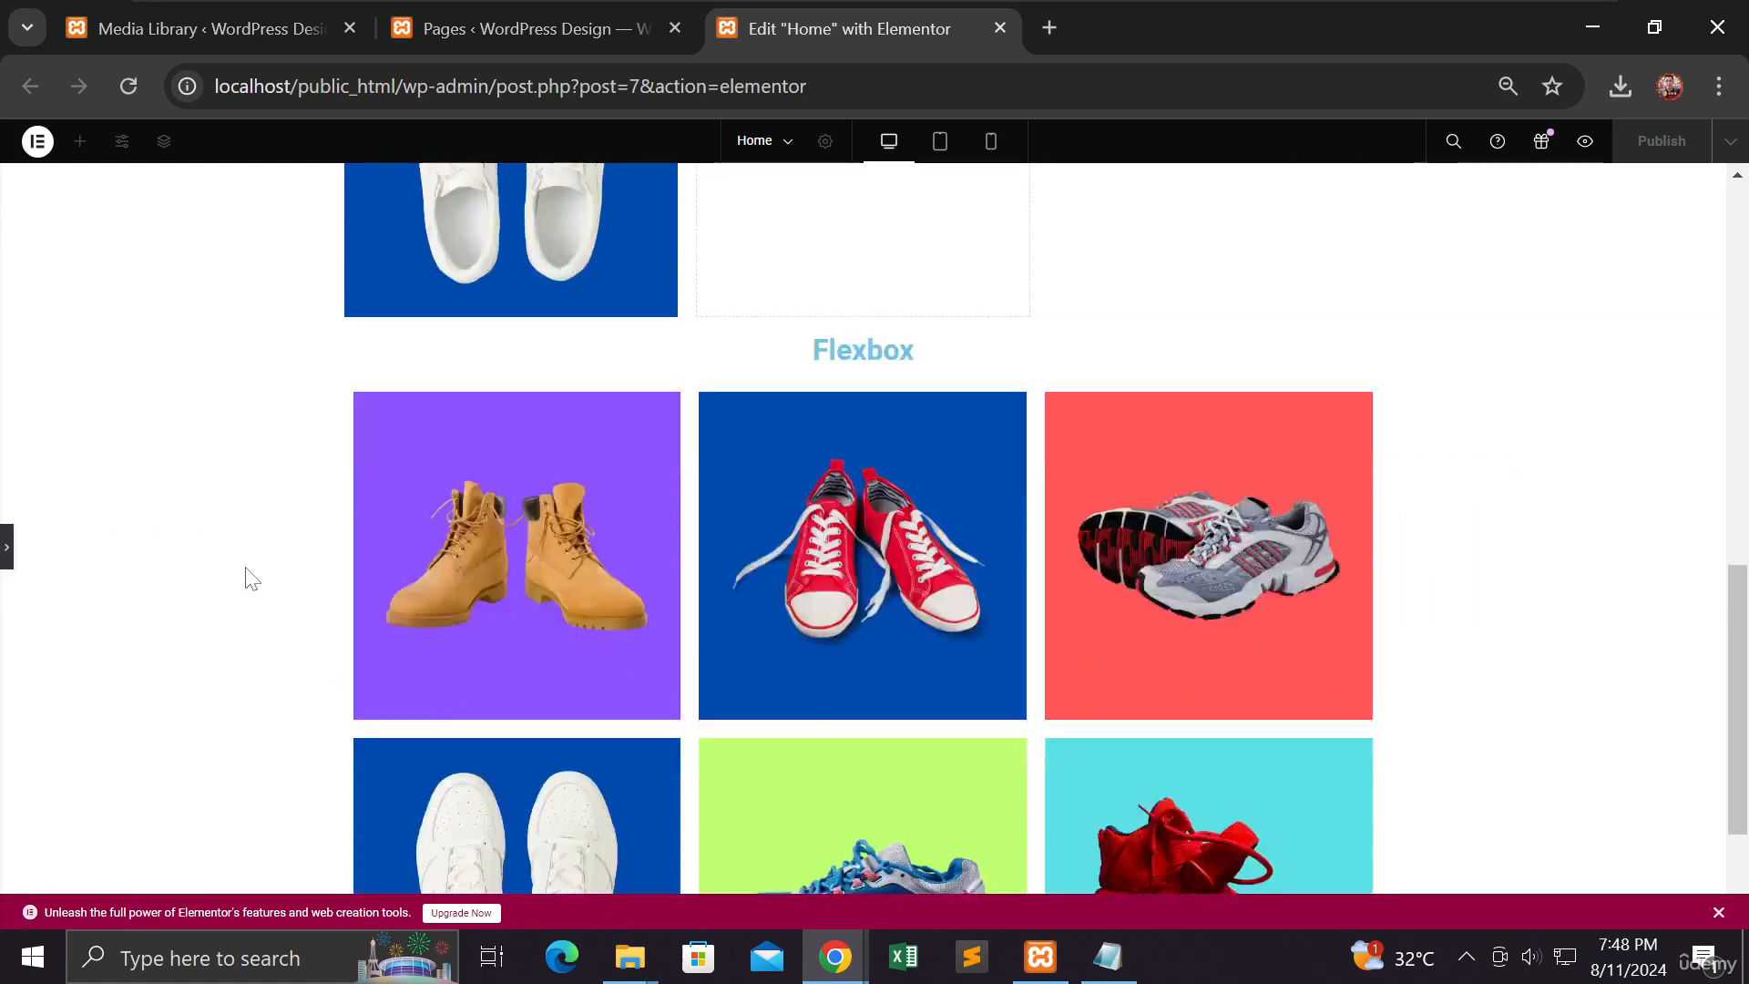
pyautogui.scroll(12, 246, 581)
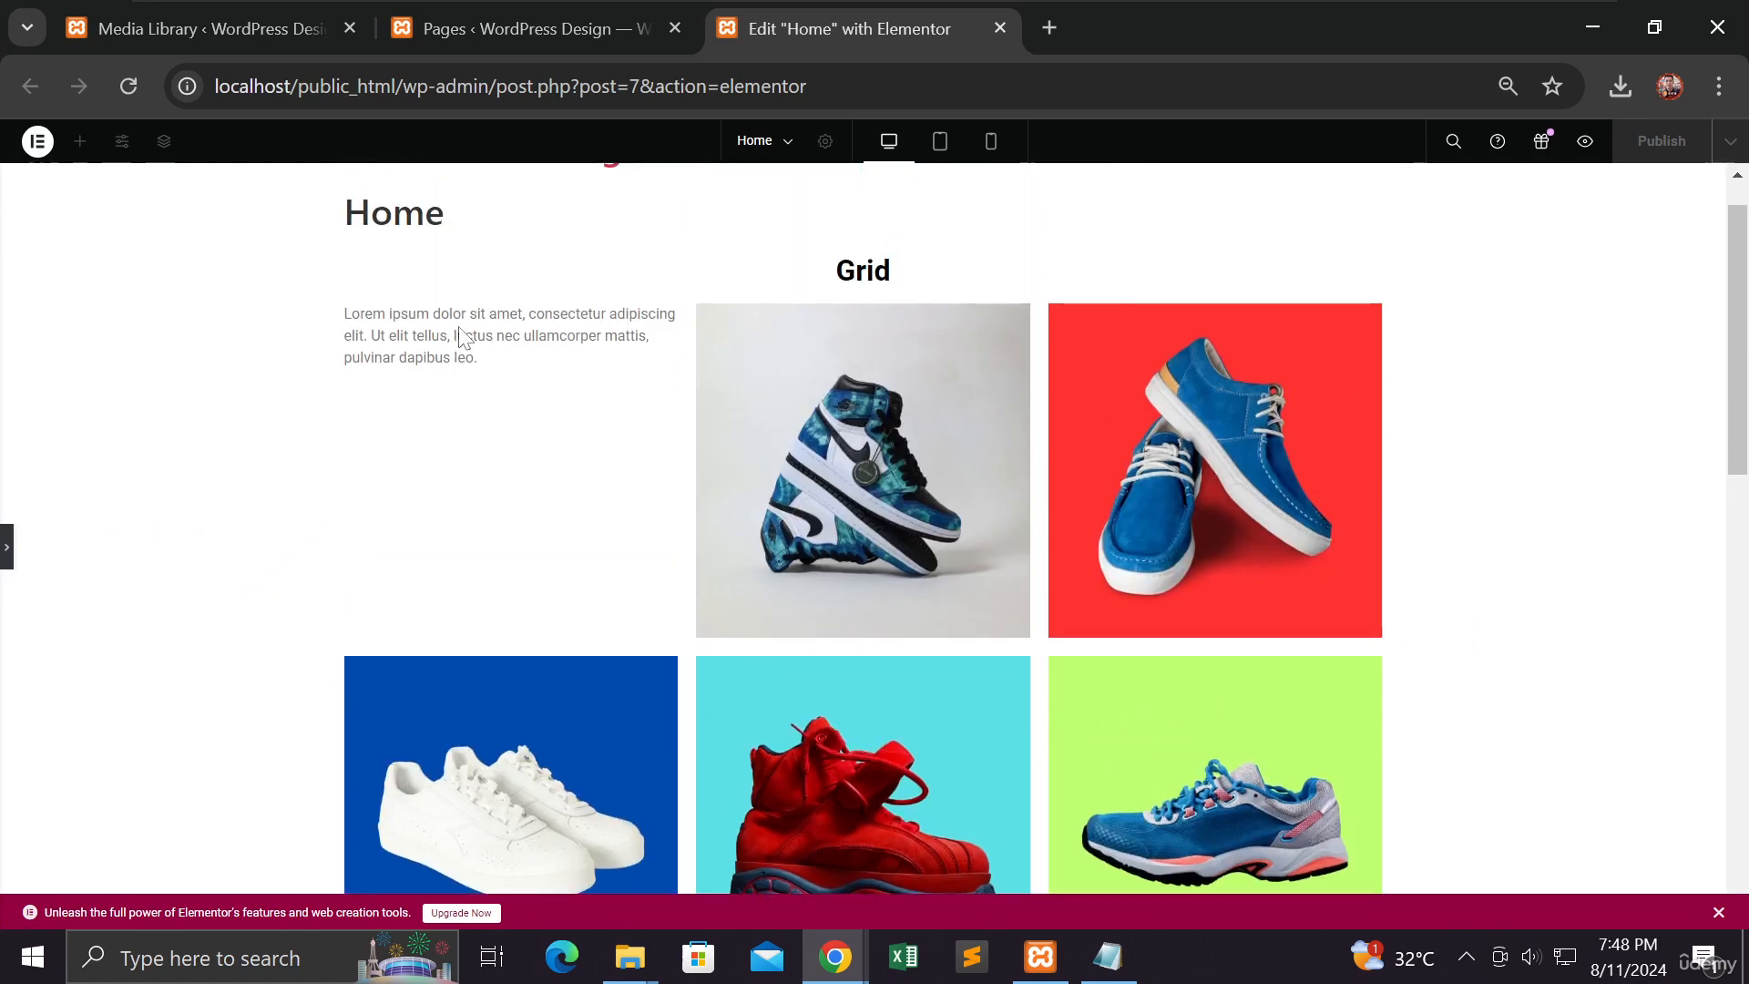
# Step: Drop a Text Editor widget above the purple boot image in the first Flexbox card
pyautogui.click(9, 551)
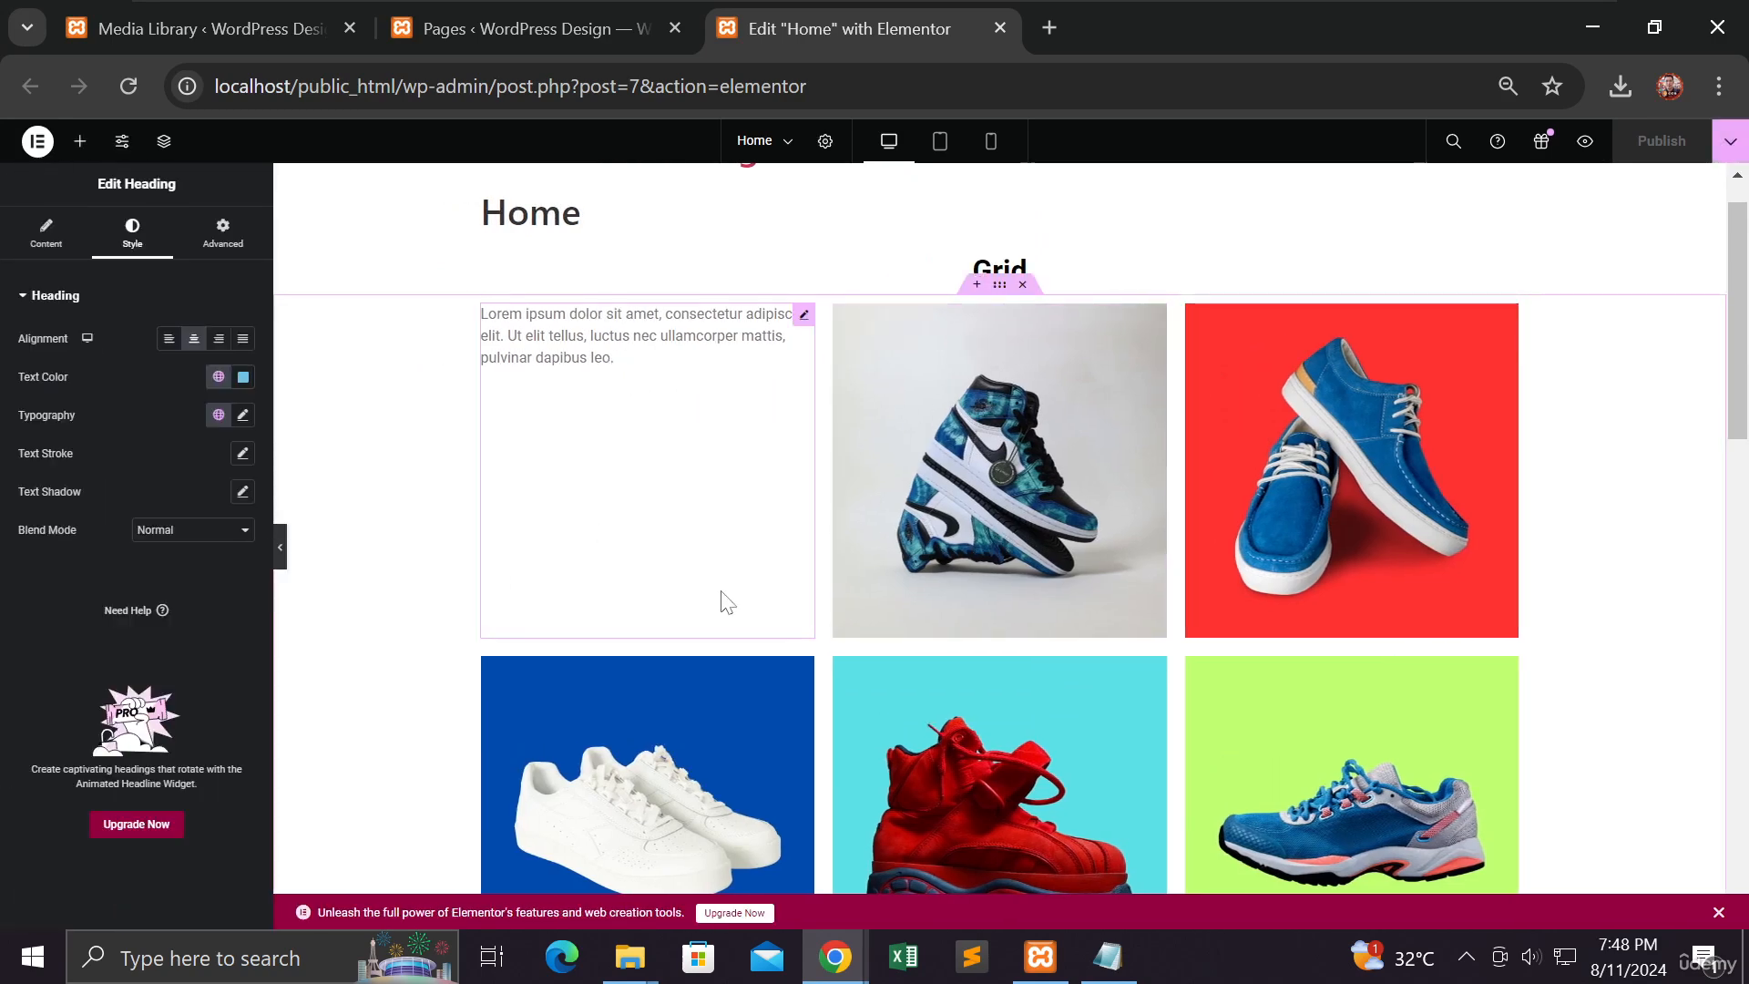
pyautogui.scroll(-8, 726, 601)
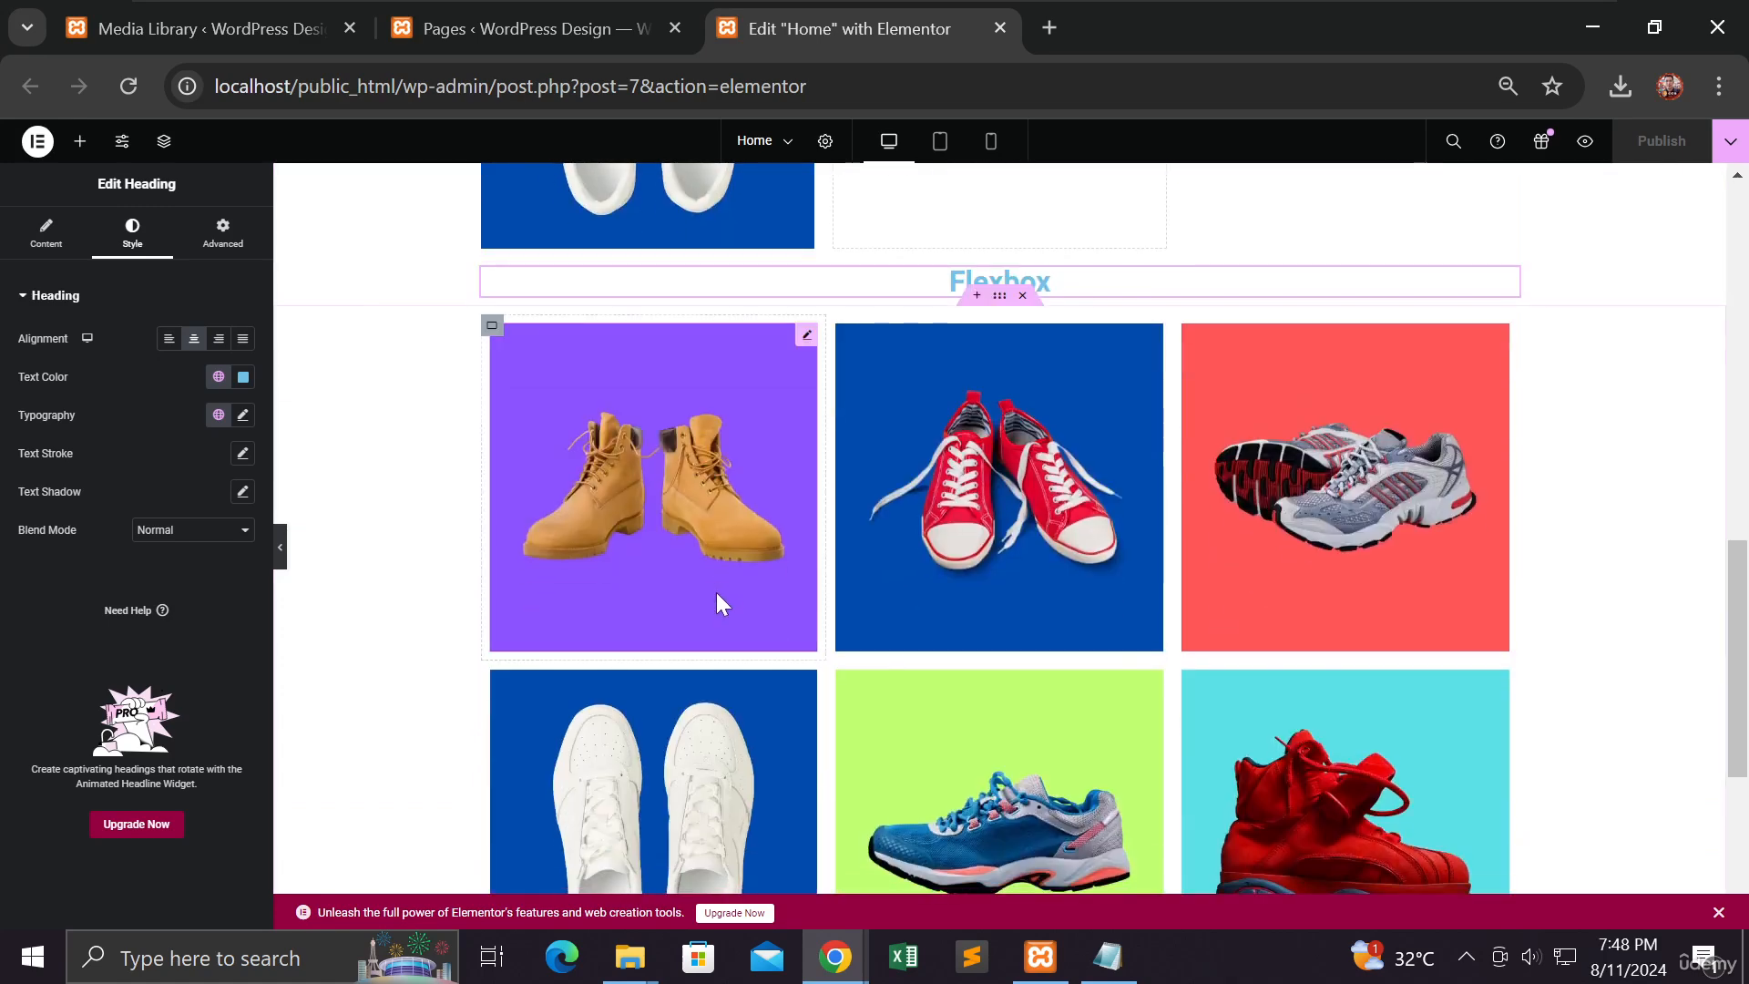
pyautogui.click(80, 143)
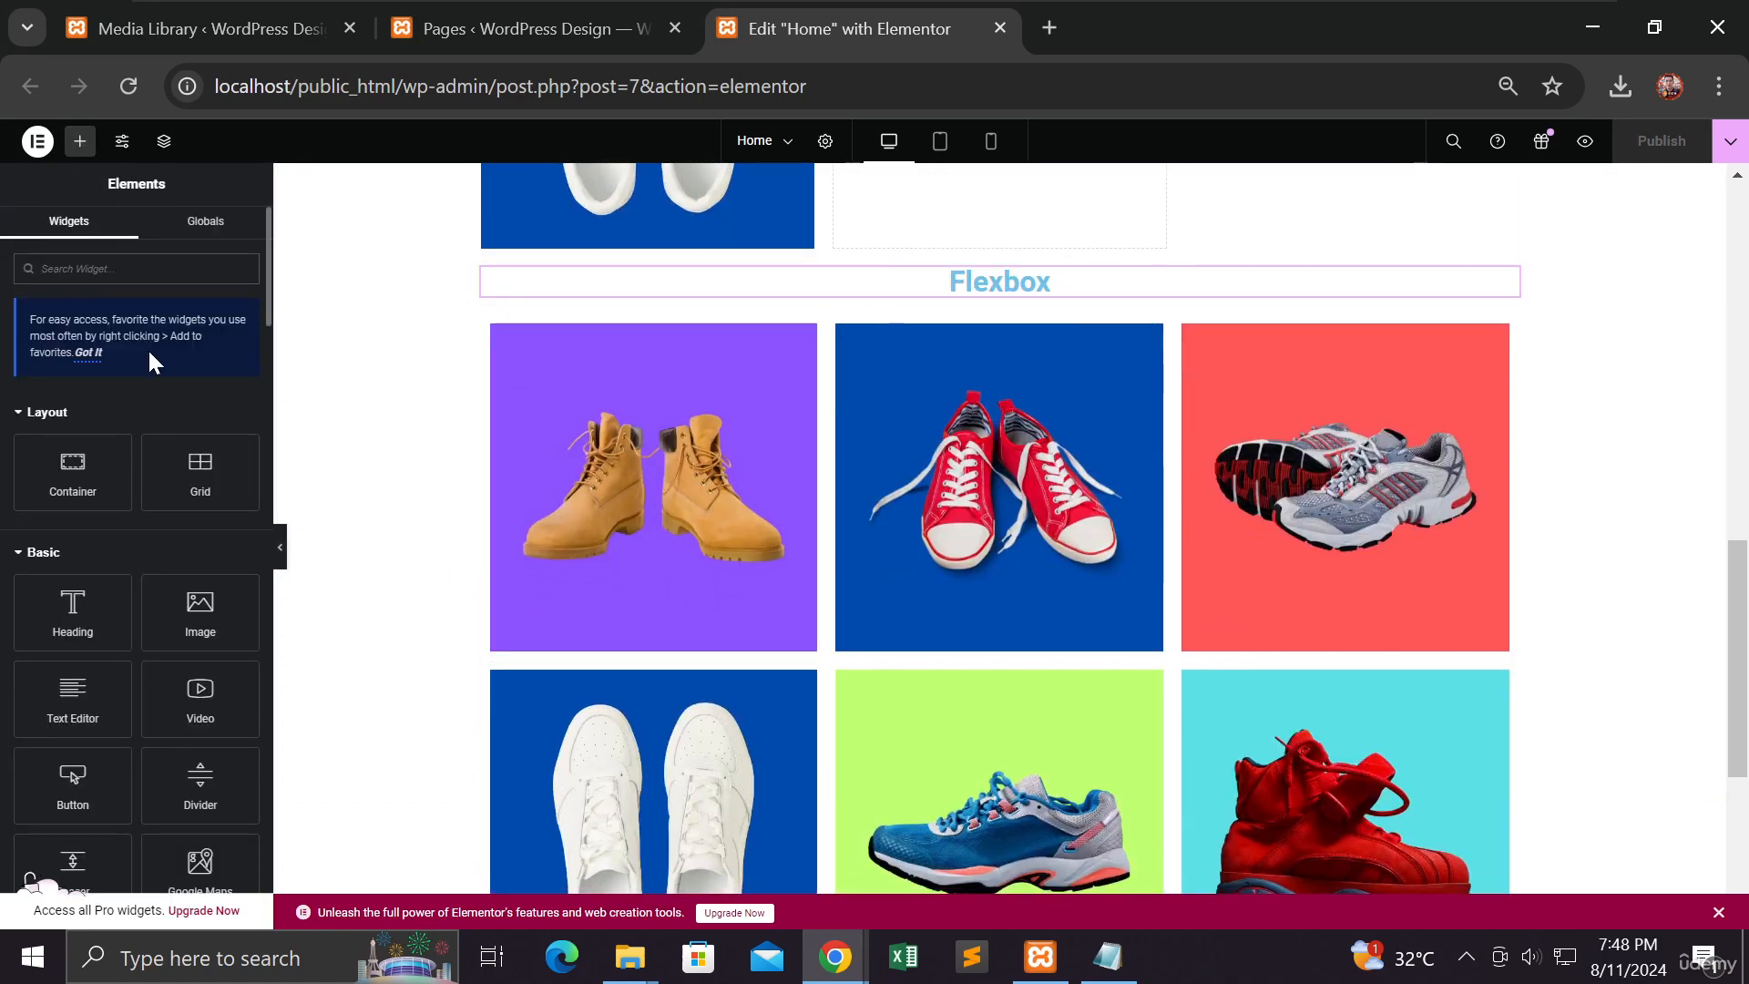
pyautogui.scroll(-3, 150, 361)
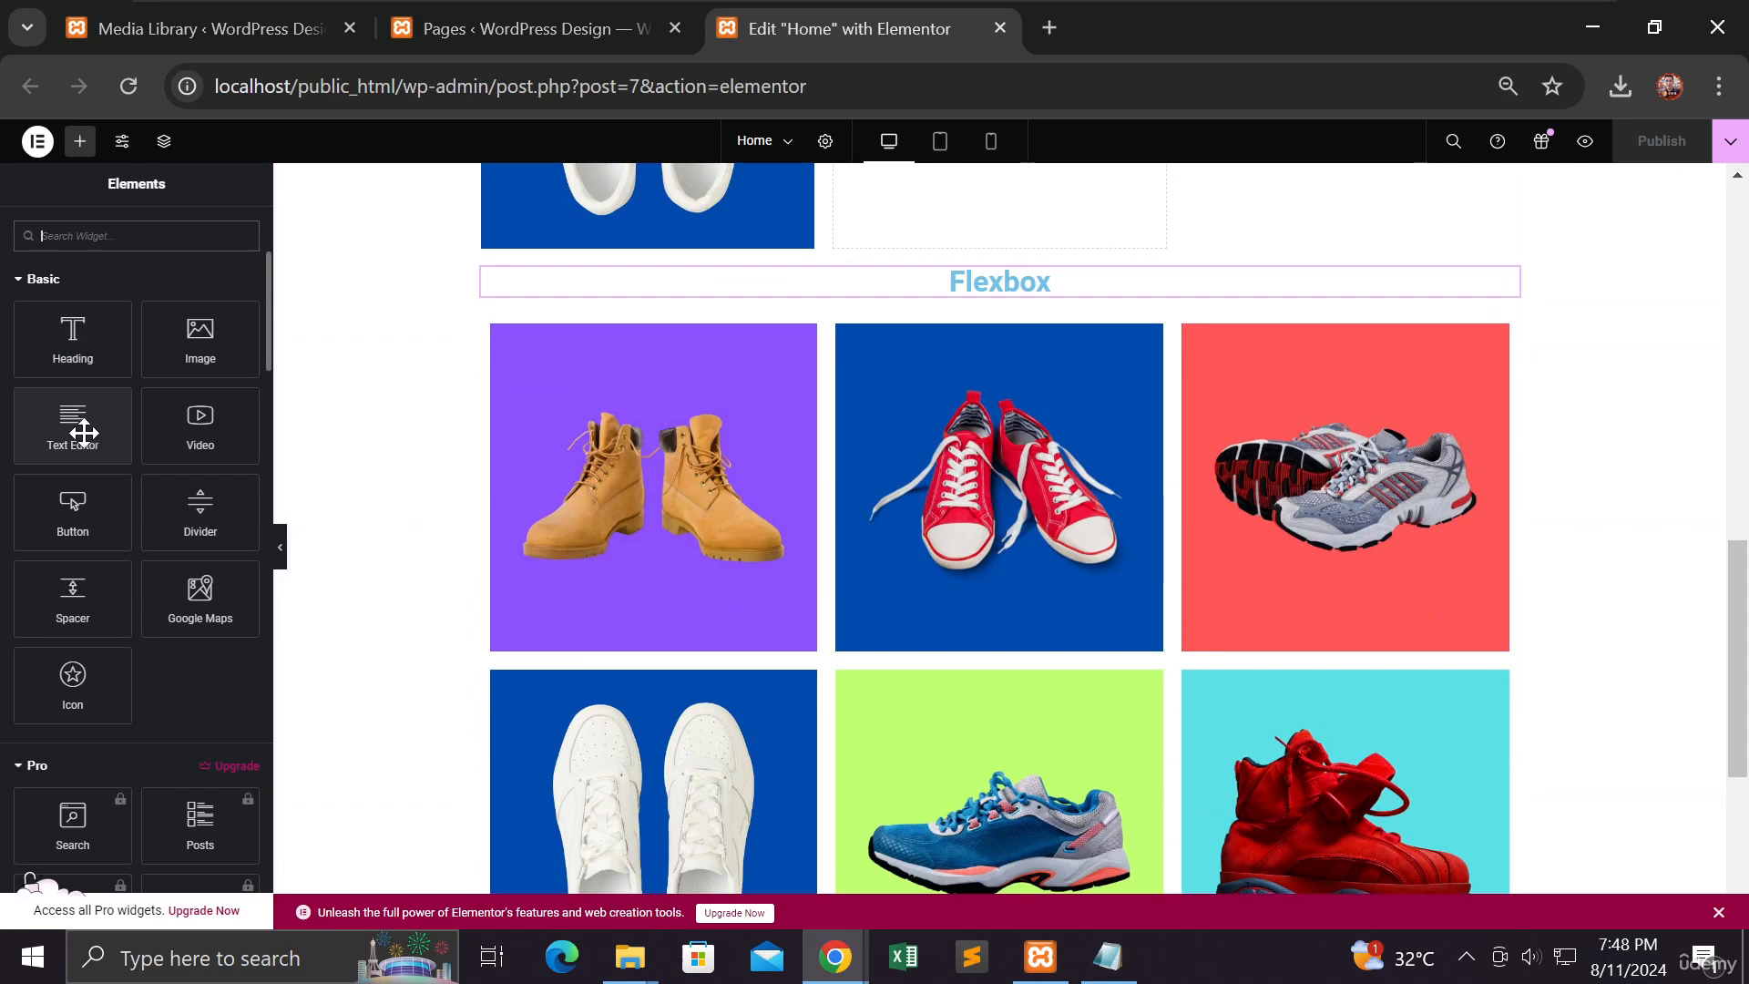
pyautogui.moveTo(84, 432); pyautogui.dragTo(620, 380)
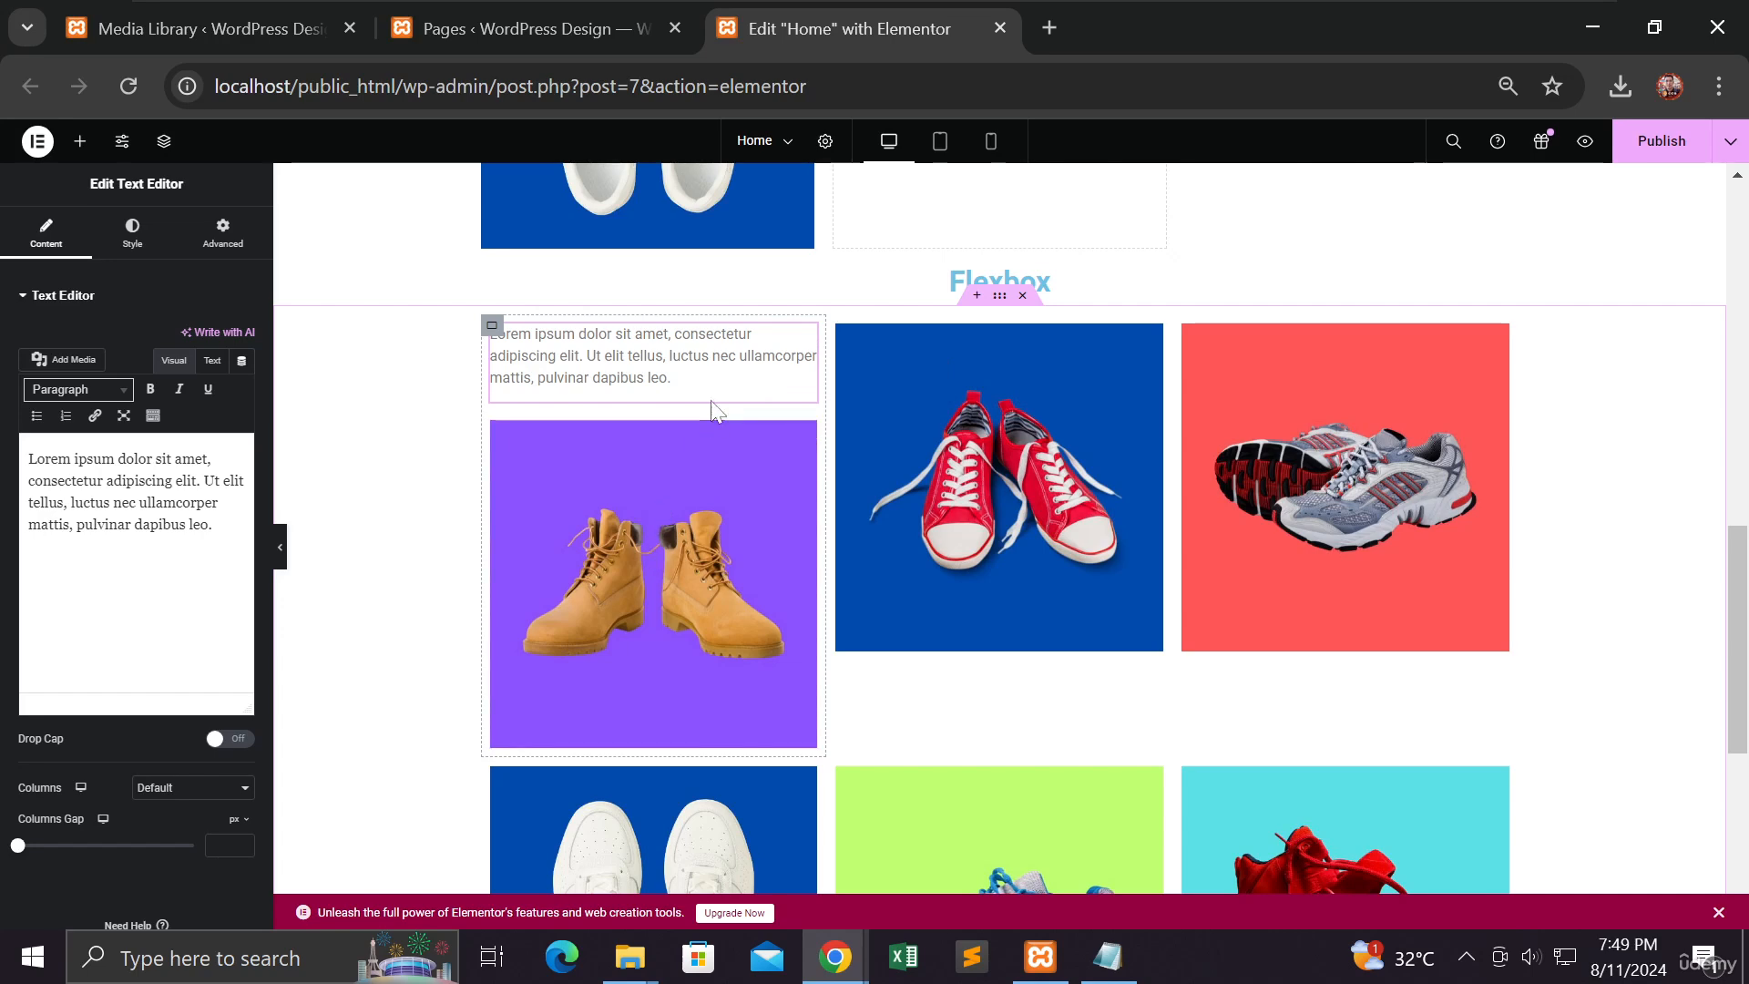
# Step: Delete the misplaced text block and place a new Text Editor widget below the boot image
pyautogui.rightClick(803, 335)
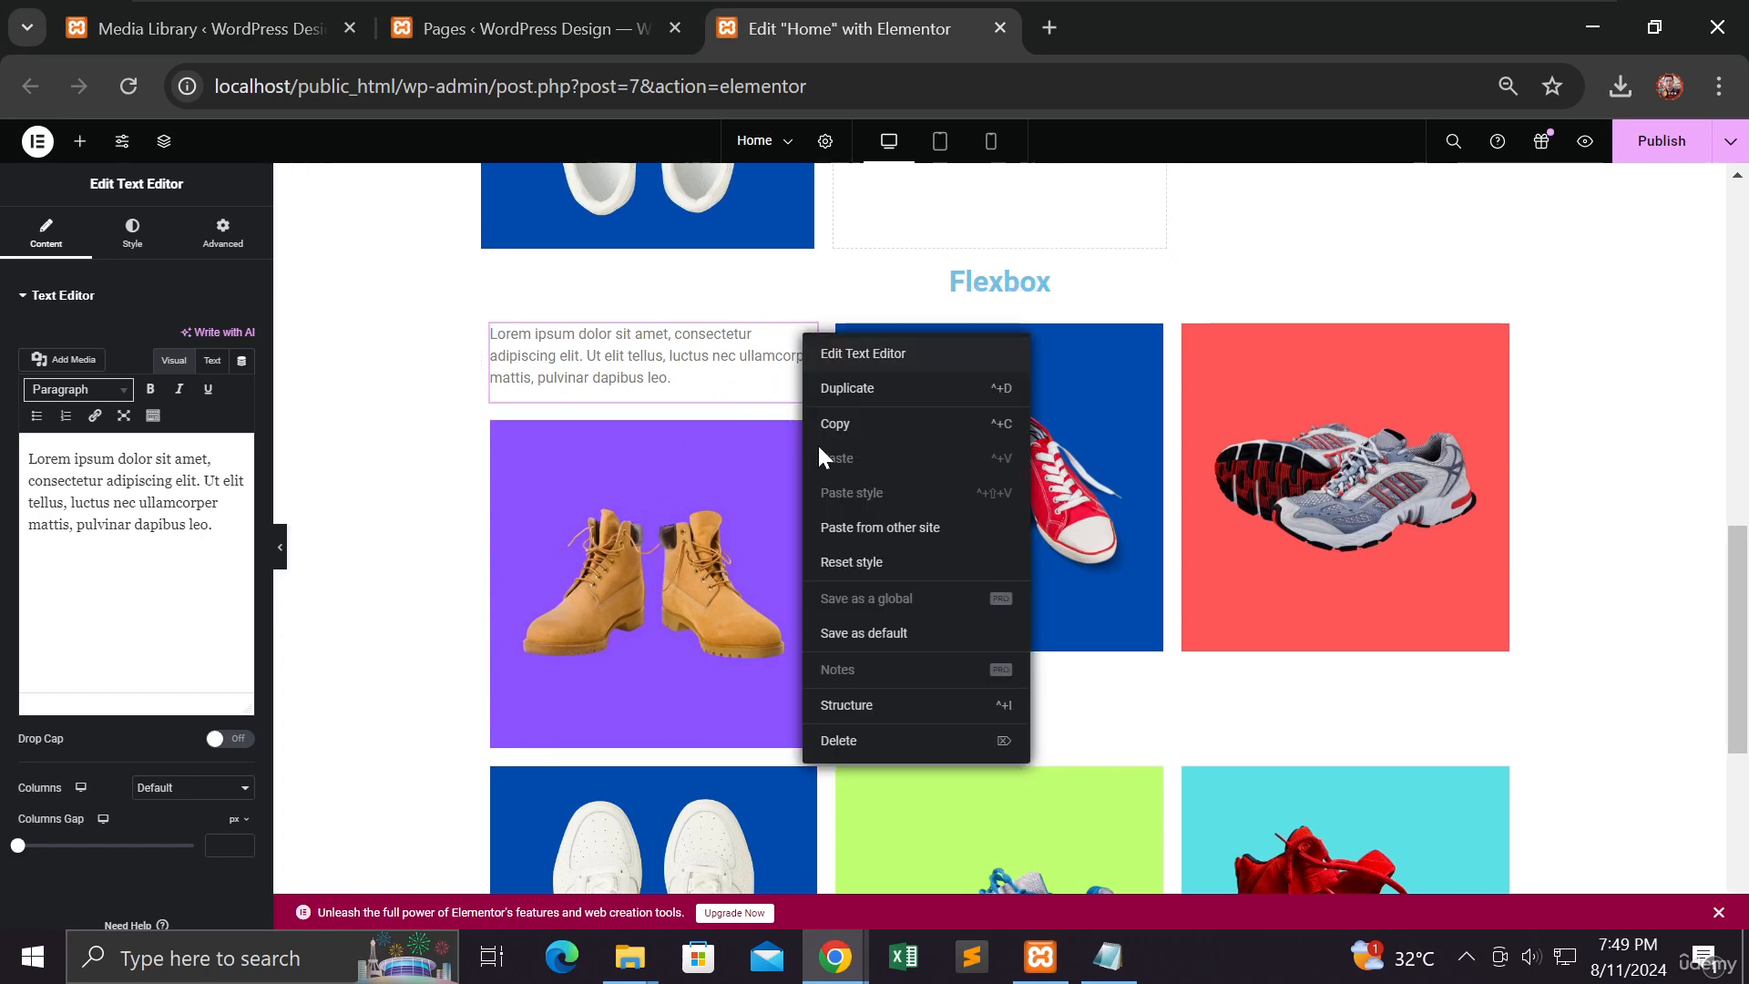
pyautogui.click(825, 740)
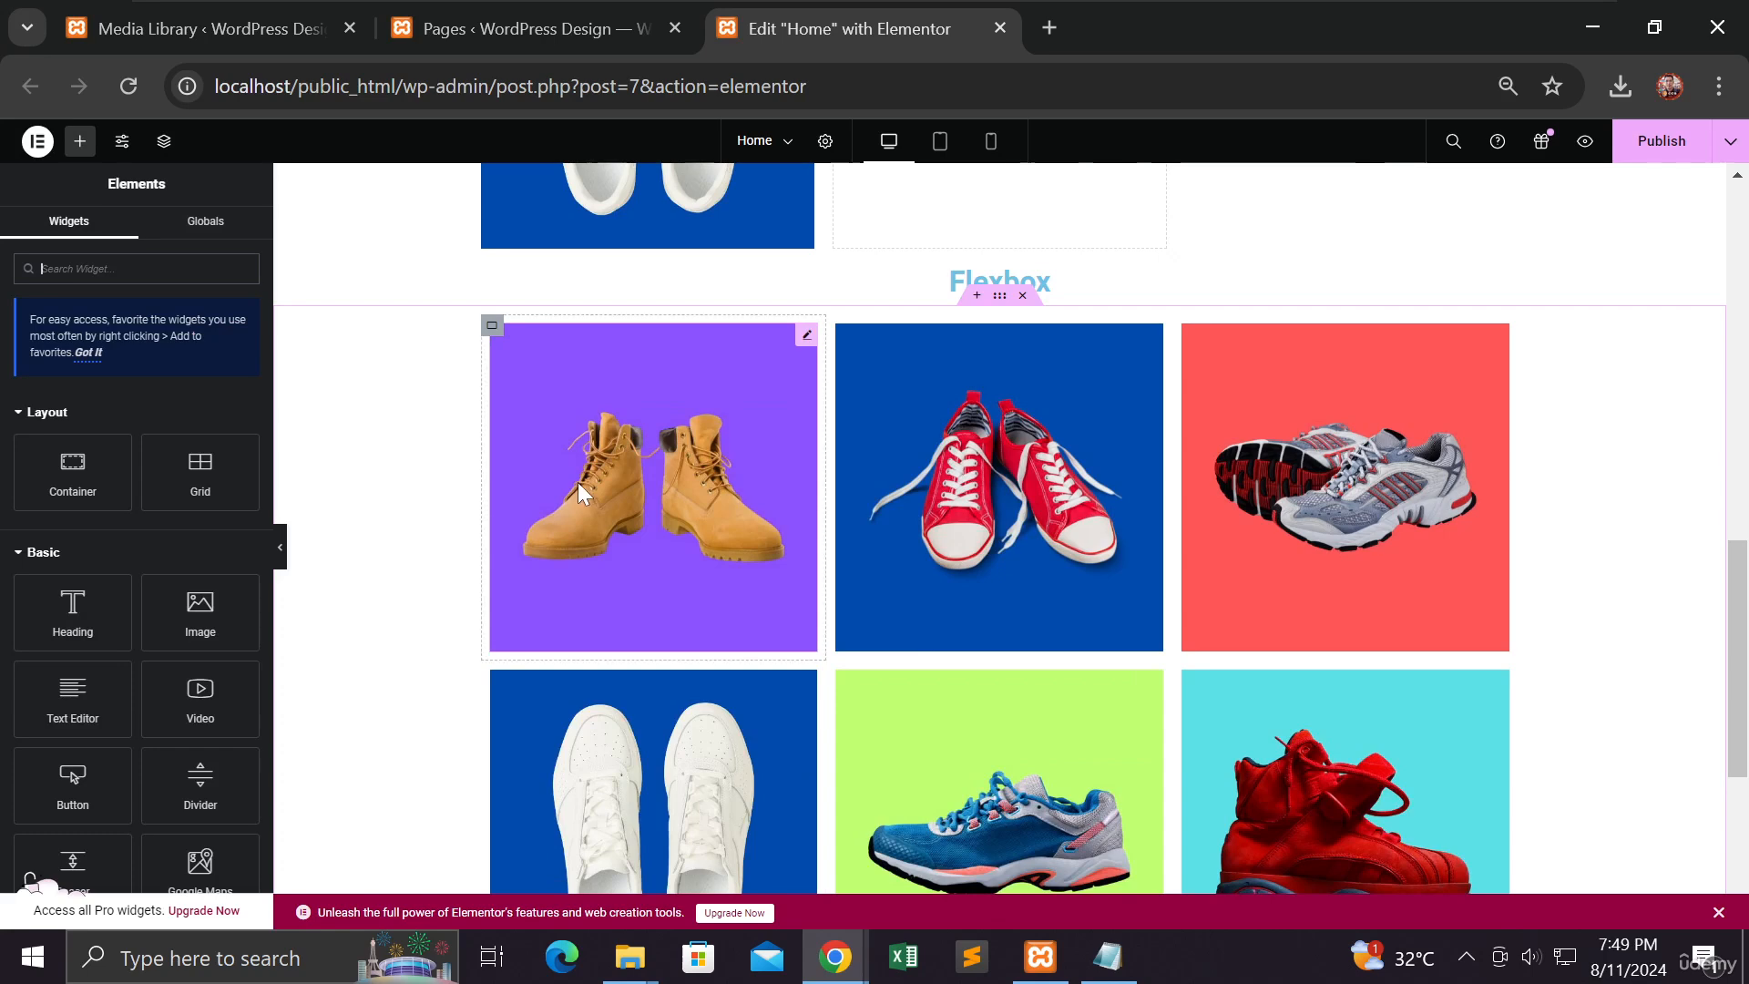
pyautogui.moveTo(73, 697); pyautogui.dragTo(622, 629)
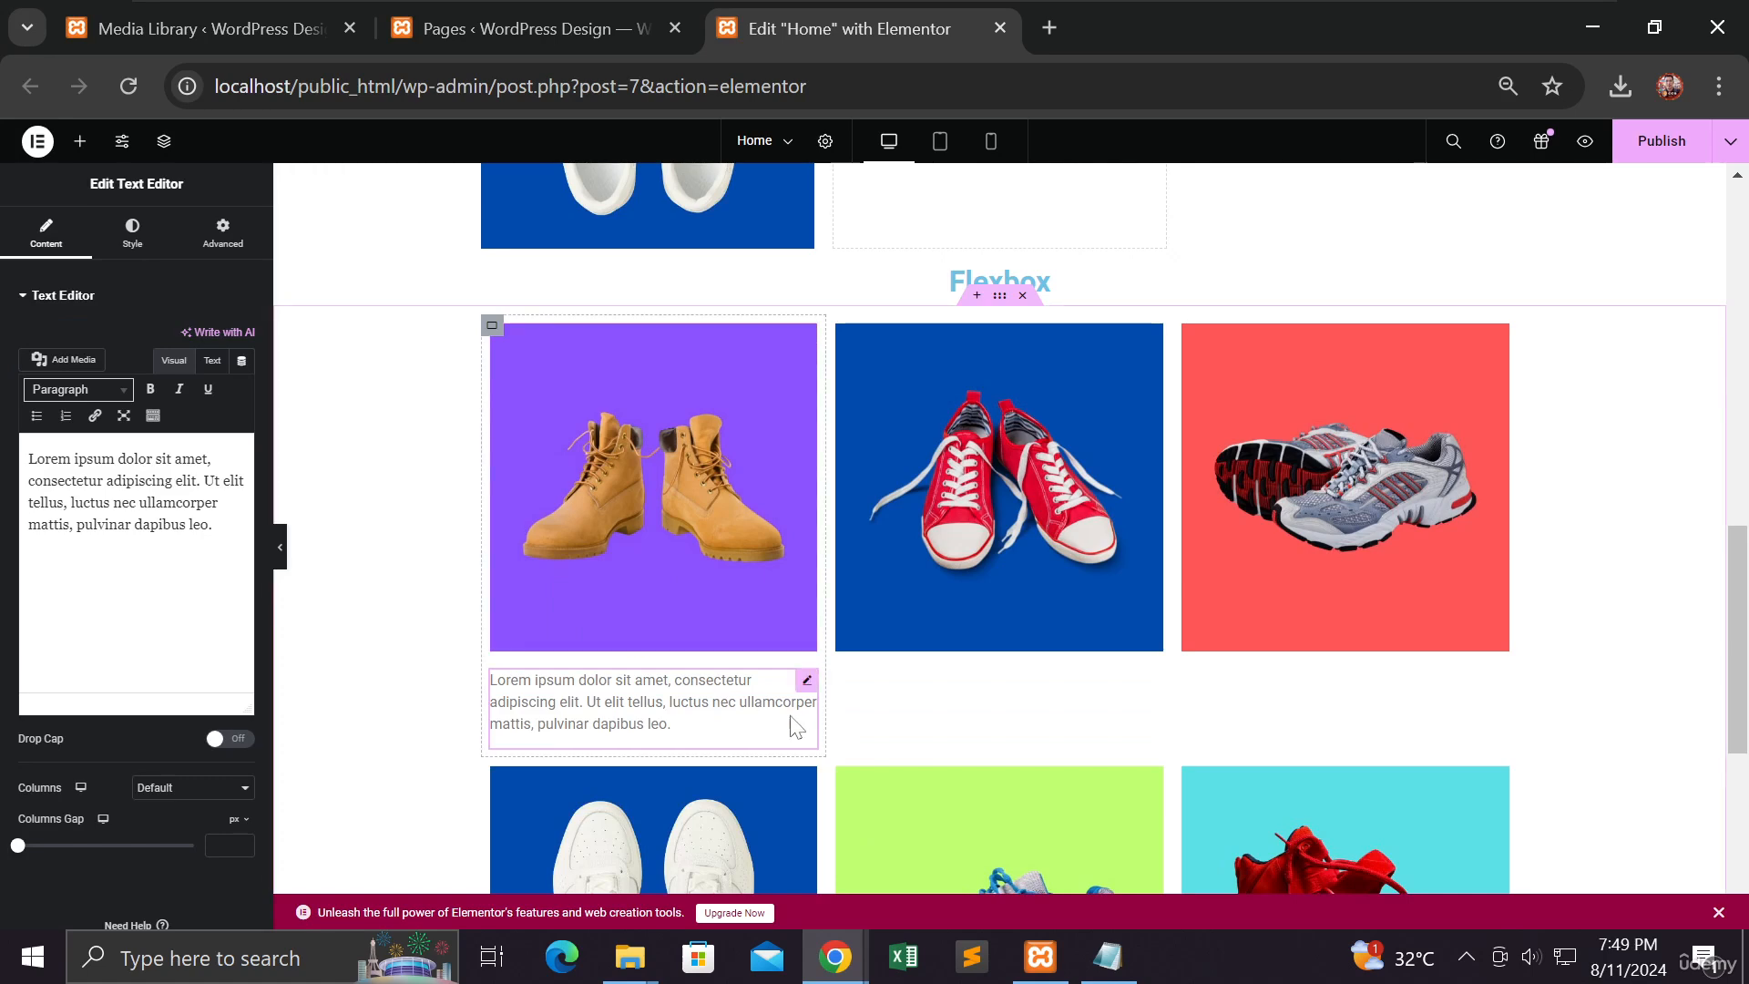
pyautogui.moveTo(807, 689); pyautogui.dragTo(772, 698)
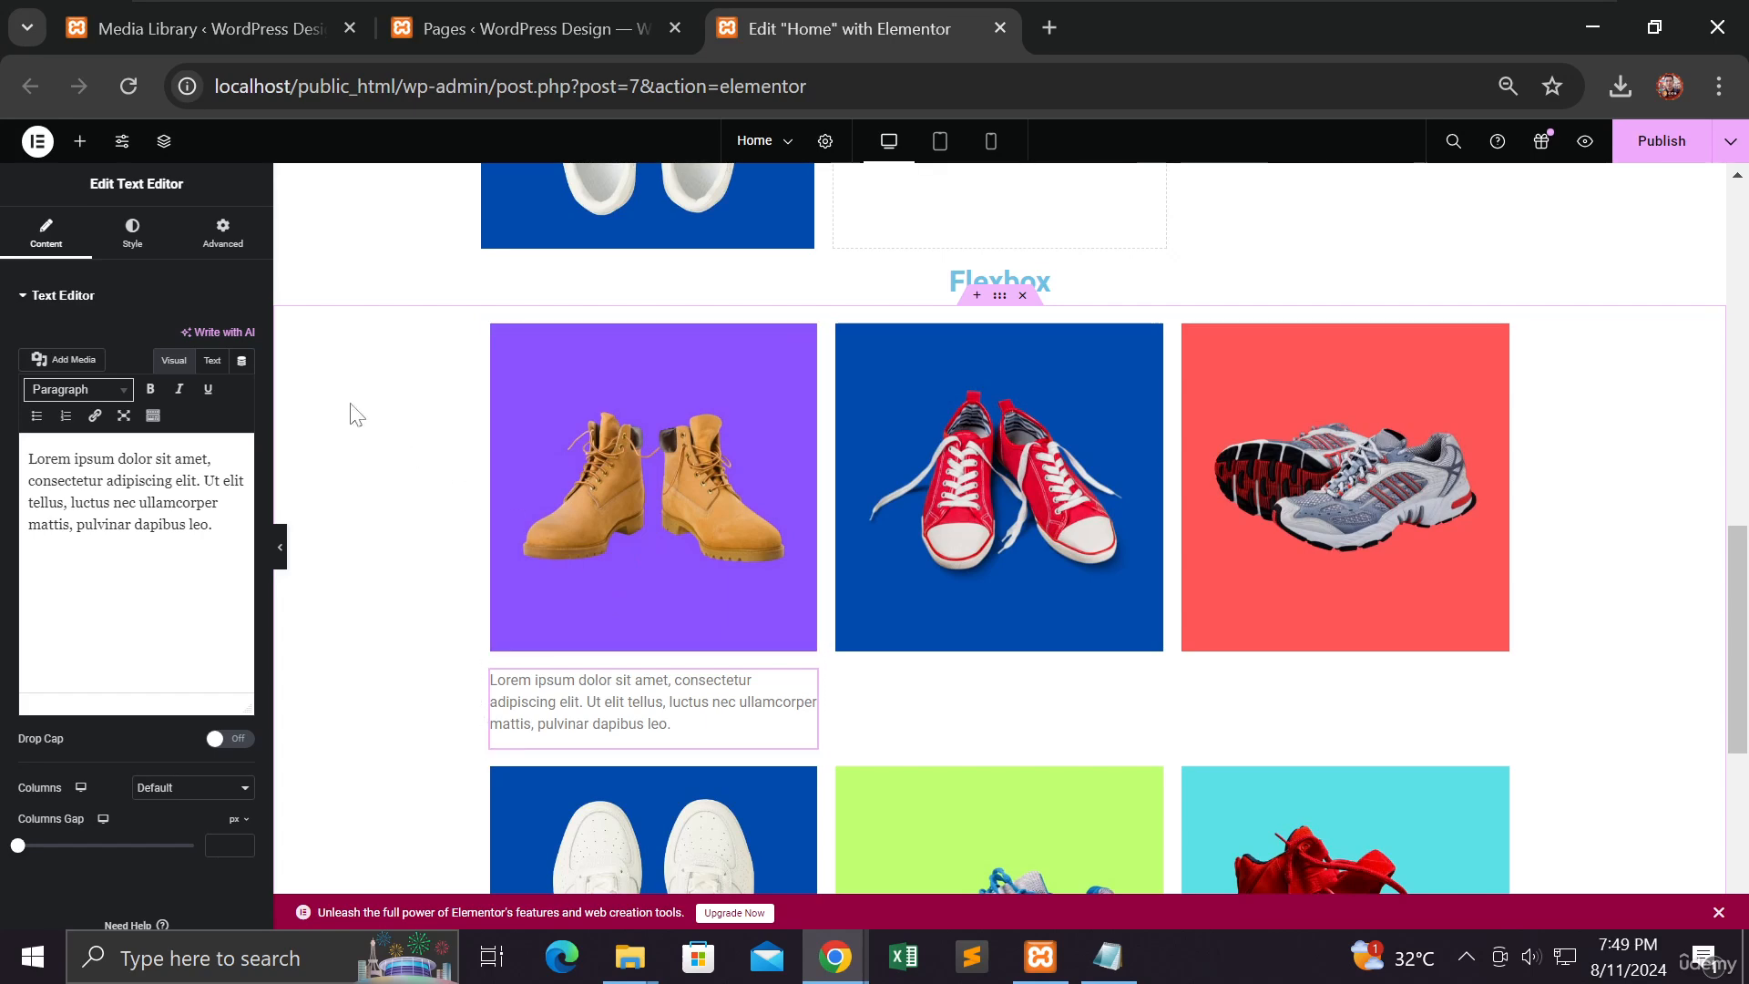
pyautogui.click(79, 146)
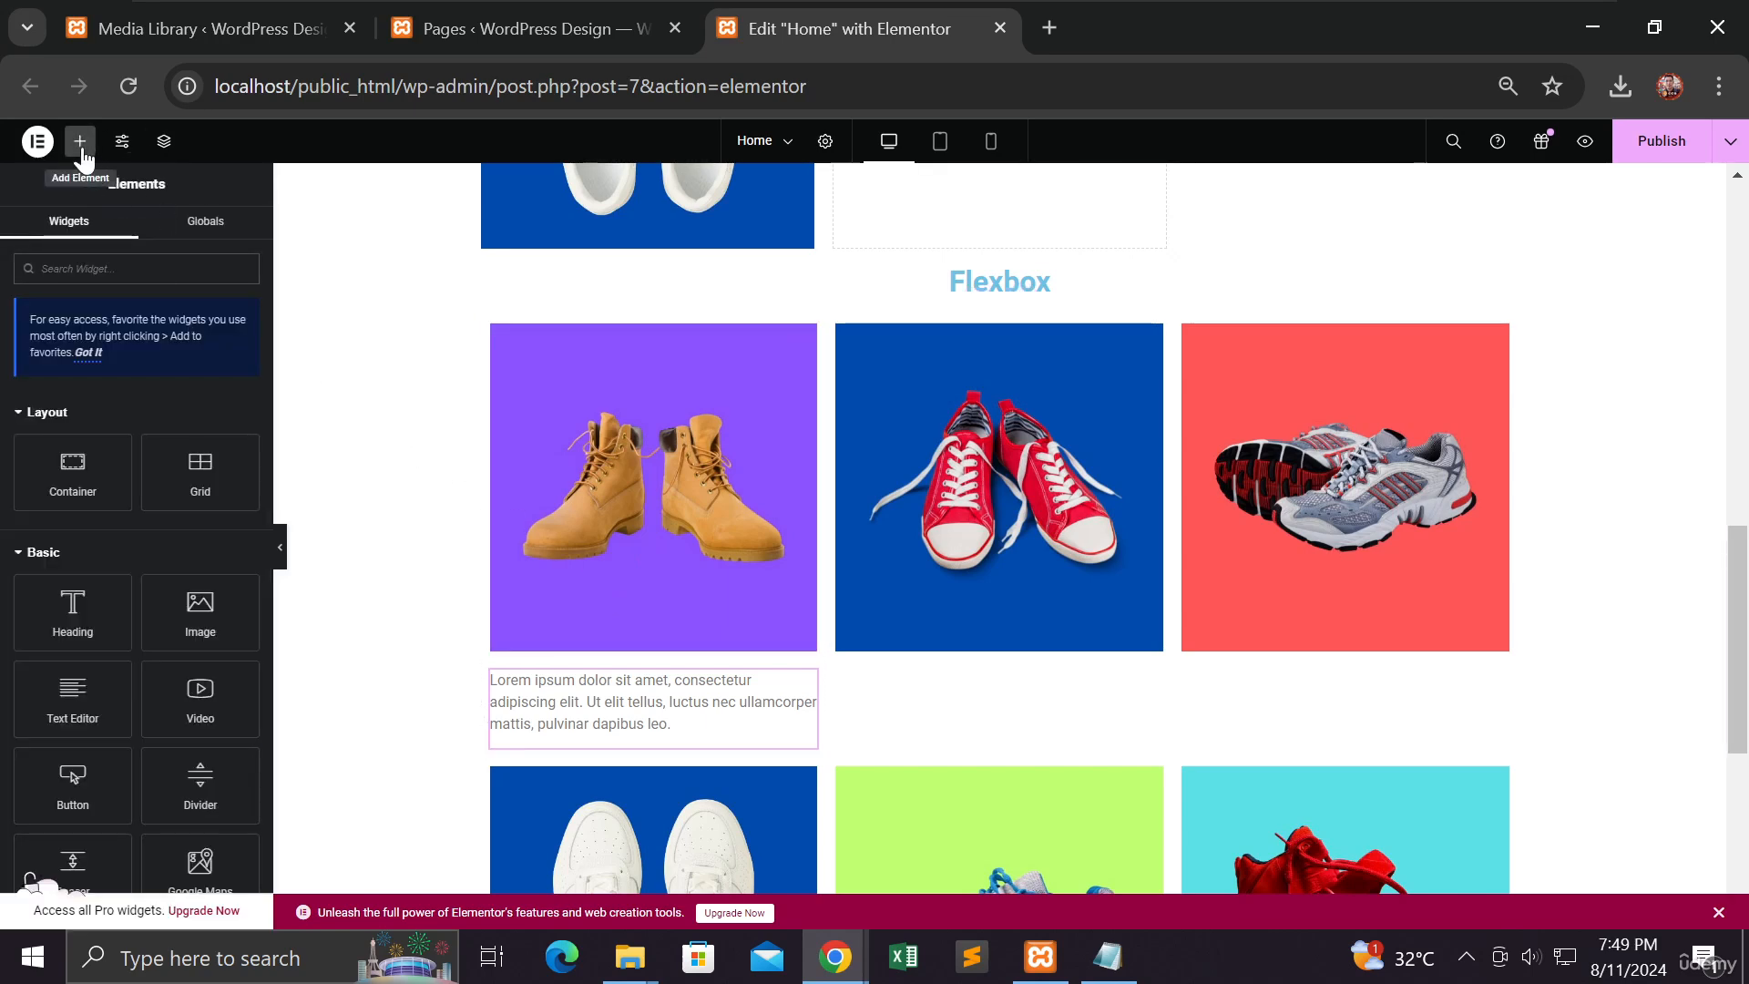
# Step: Add a centre-aligned 'Leathe Shoes' heading between the boot image and the paragraph
pyautogui.moveTo(78, 613); pyautogui.dragTo(675, 642)
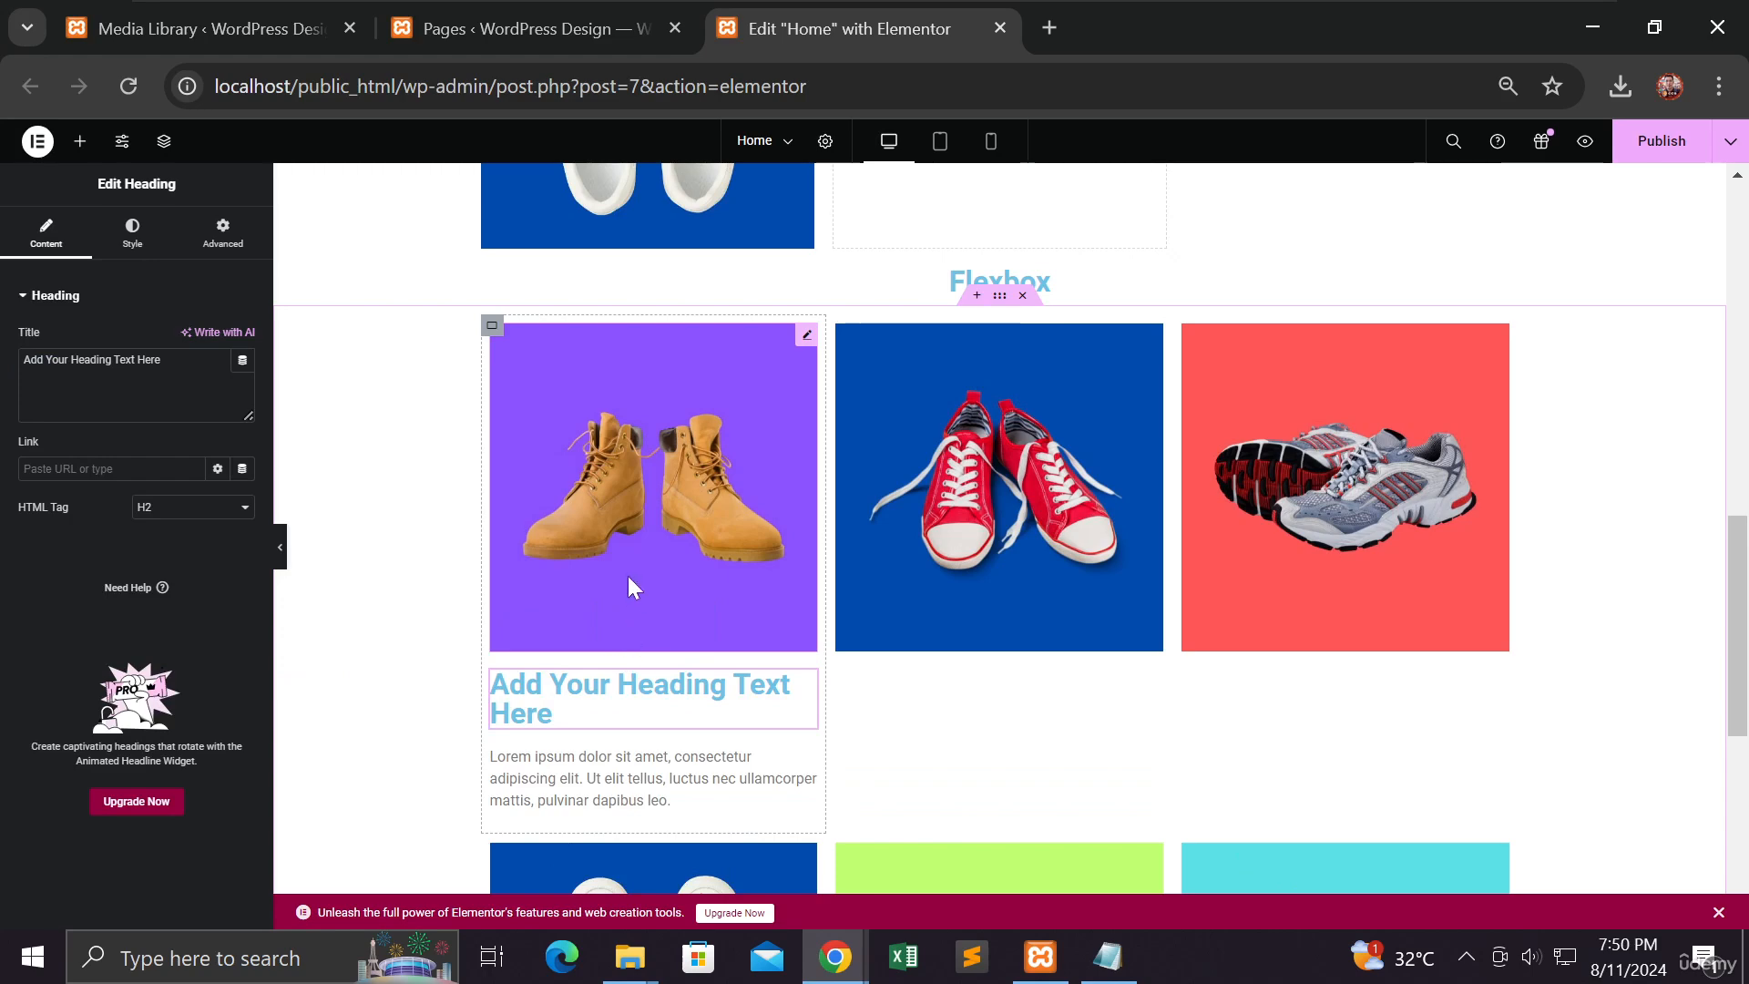
pyautogui.scroll(-1, 633, 583)
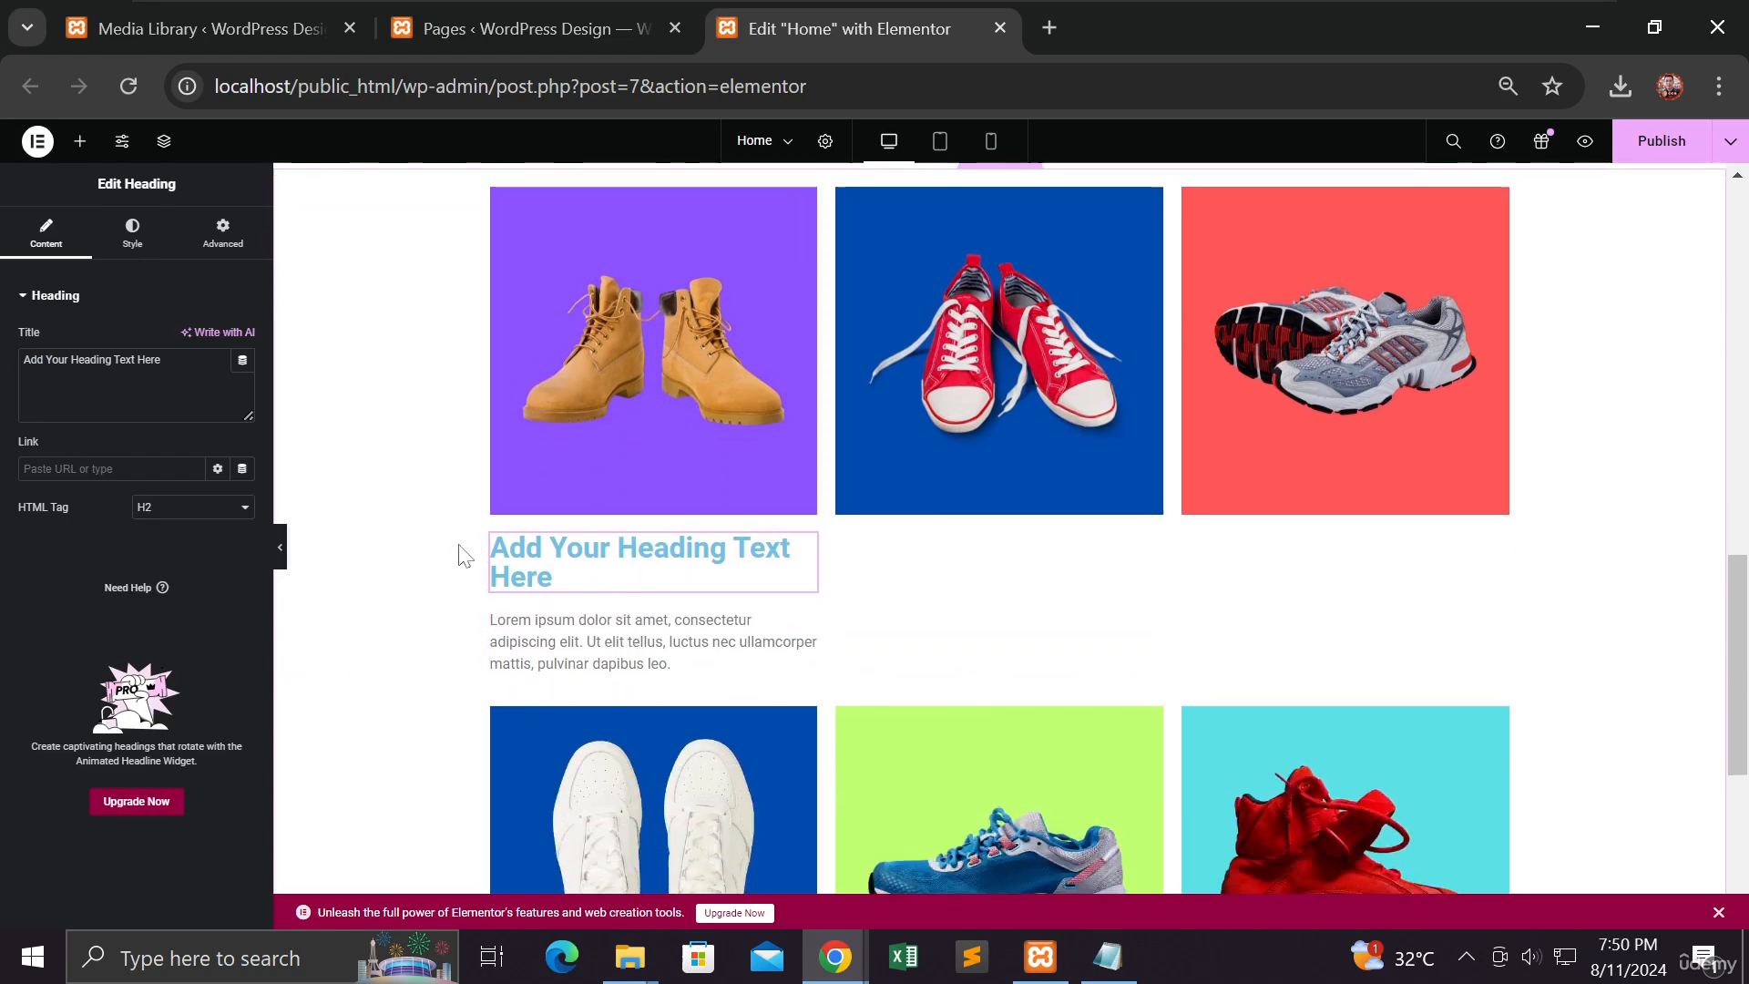
pyautogui.moveTo(162, 360); pyautogui.dragTo(22, 360)
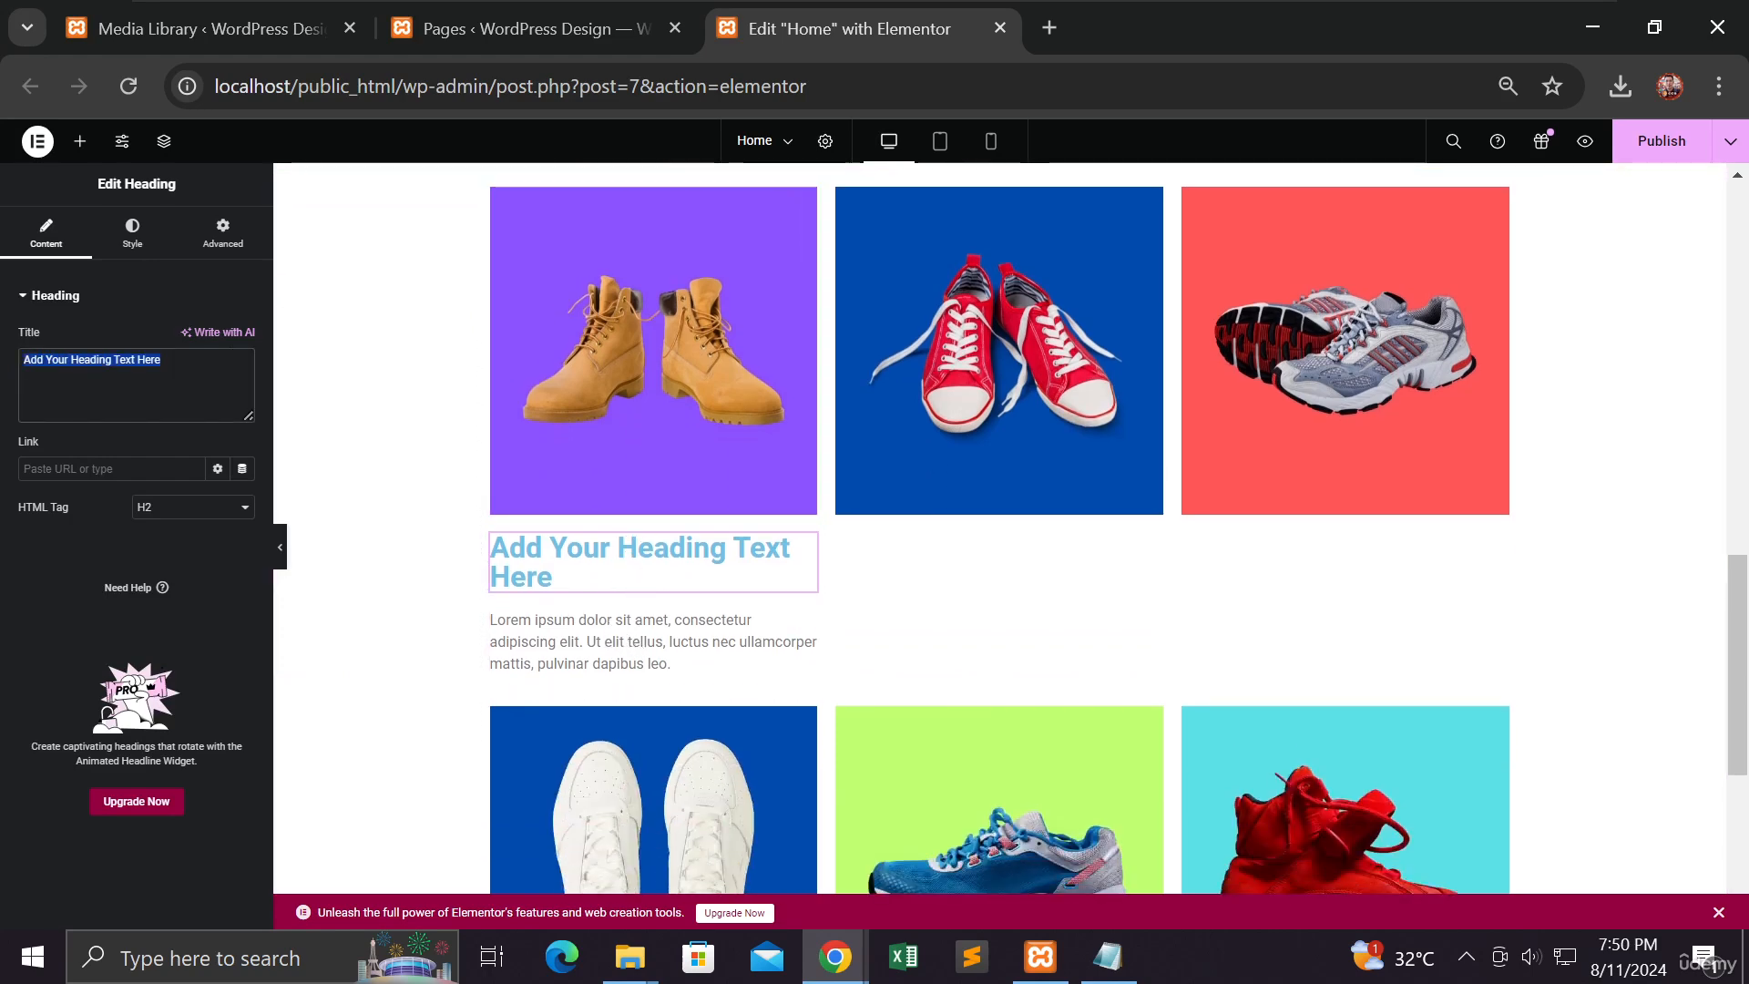
pyautogui.write('Let')
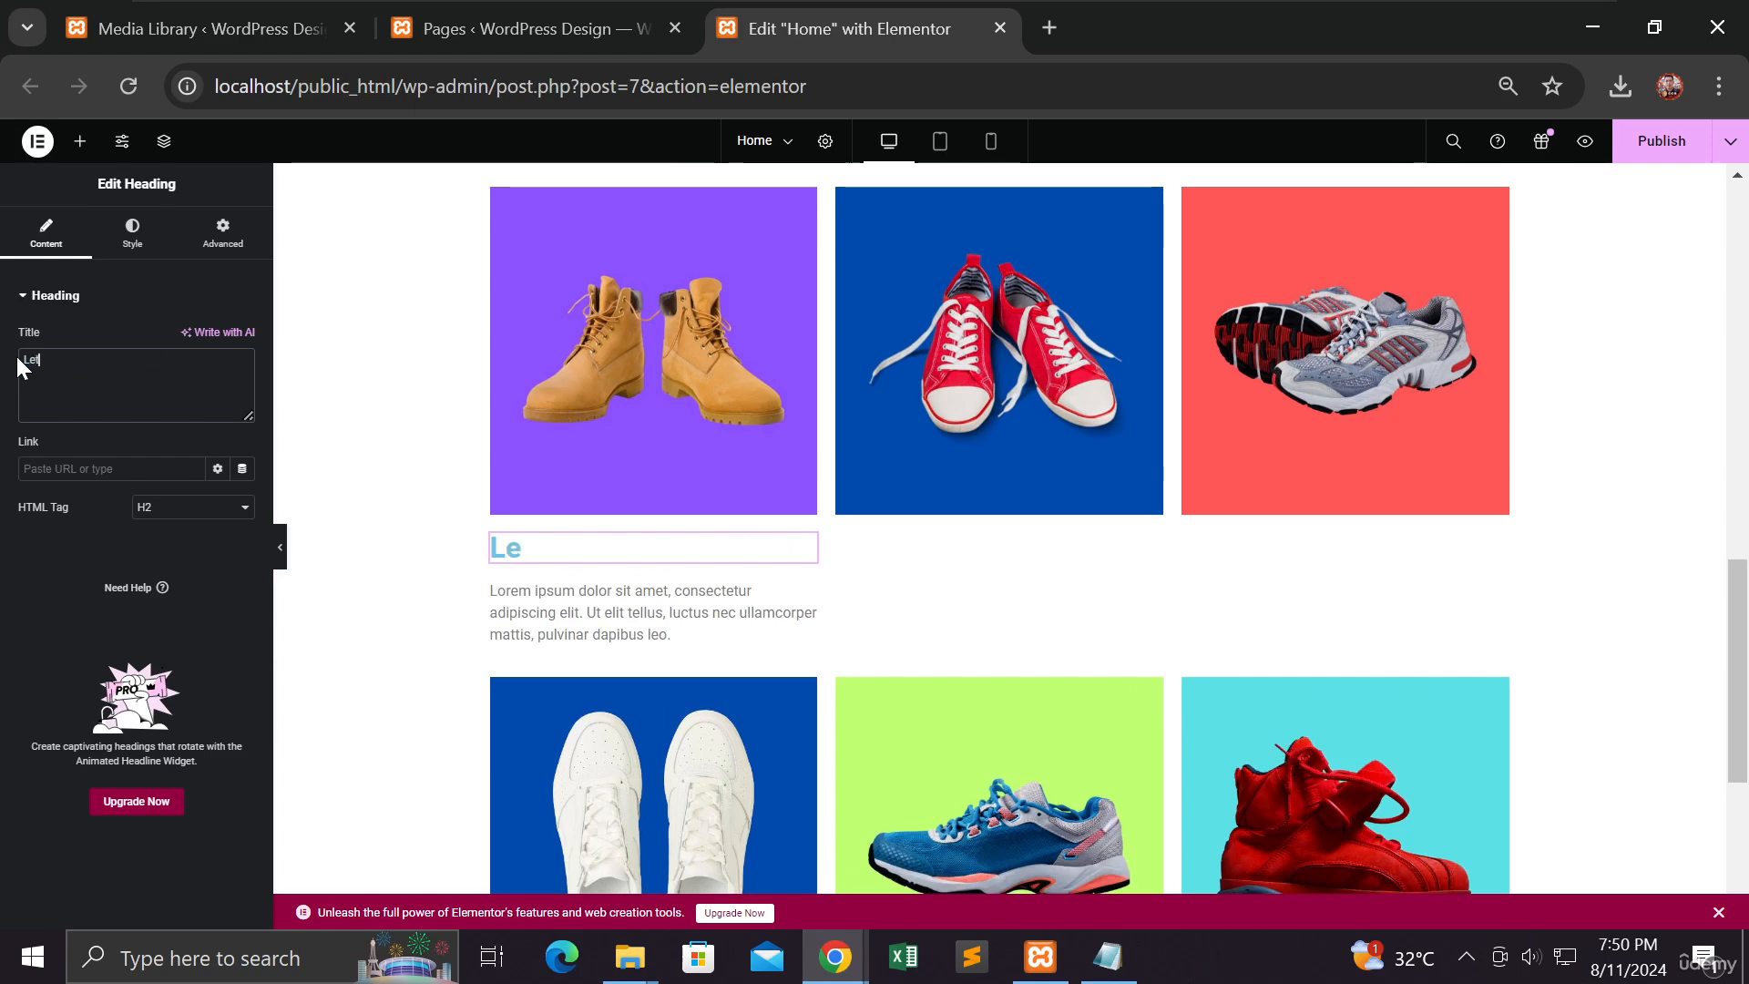
pyautogui.write('the Shoes')
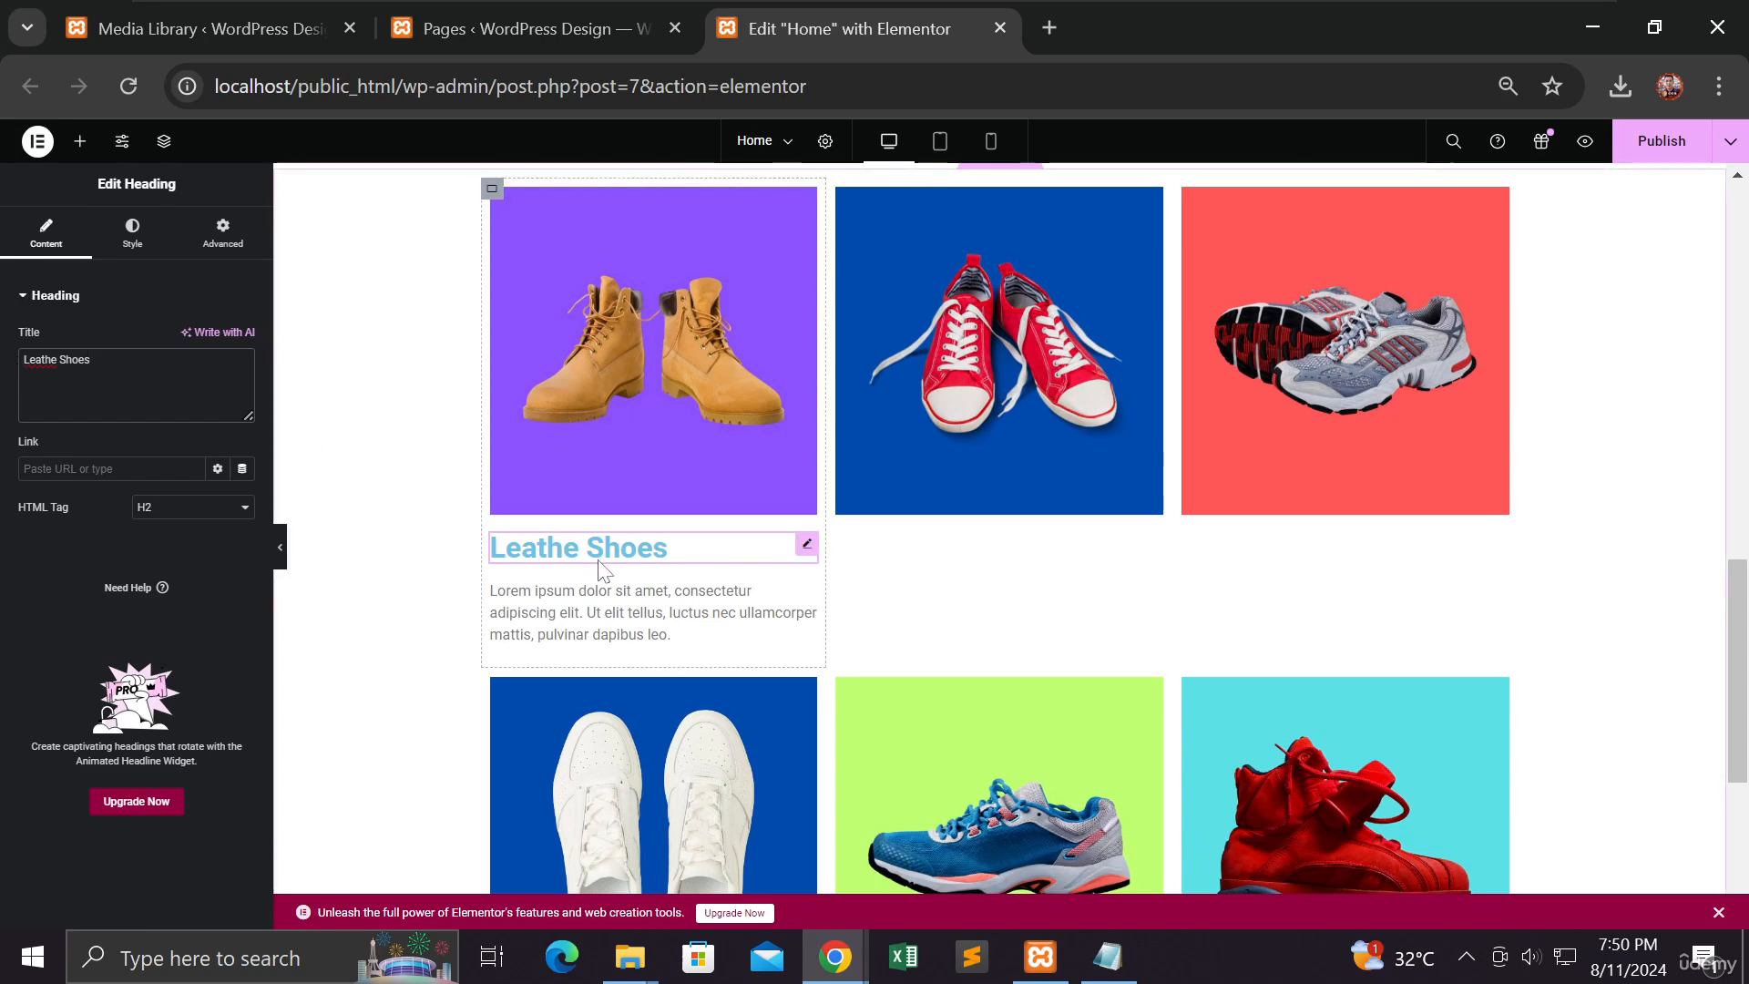
pyautogui.click(146, 257)
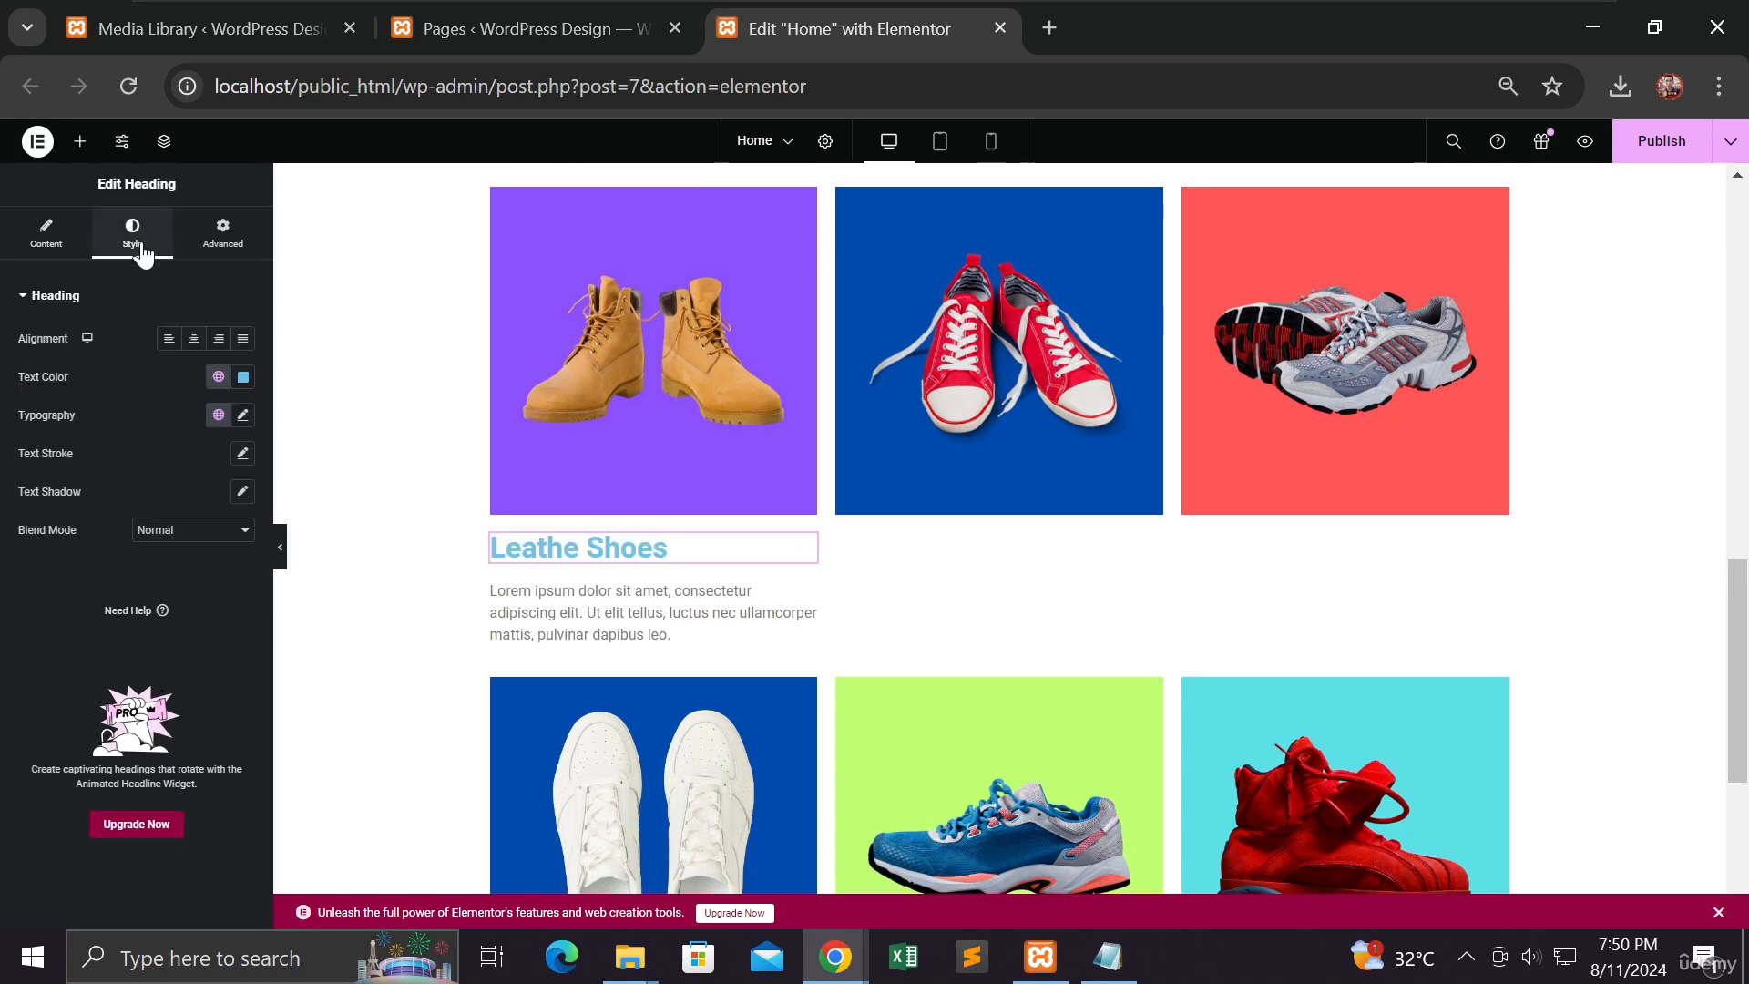
pyautogui.click(193, 341)
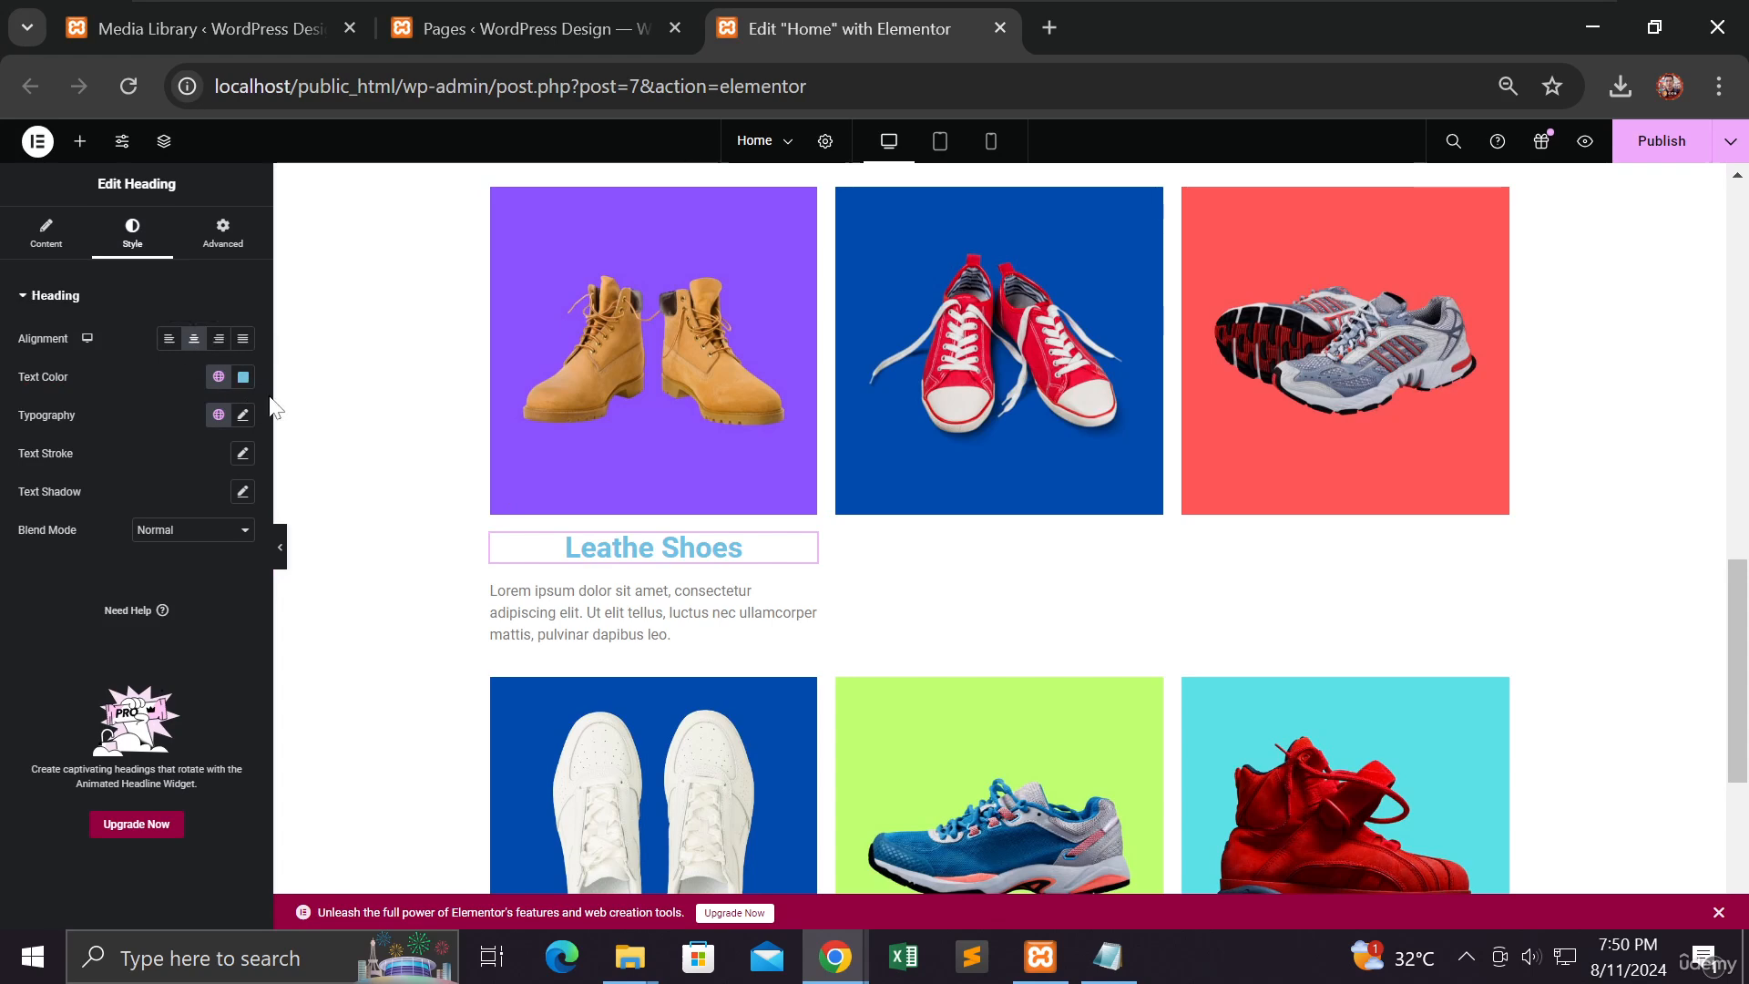
# Step: Centre-align the Lorem ipsum paragraph in the boot card and preview the page
pyautogui.click(572, 615)
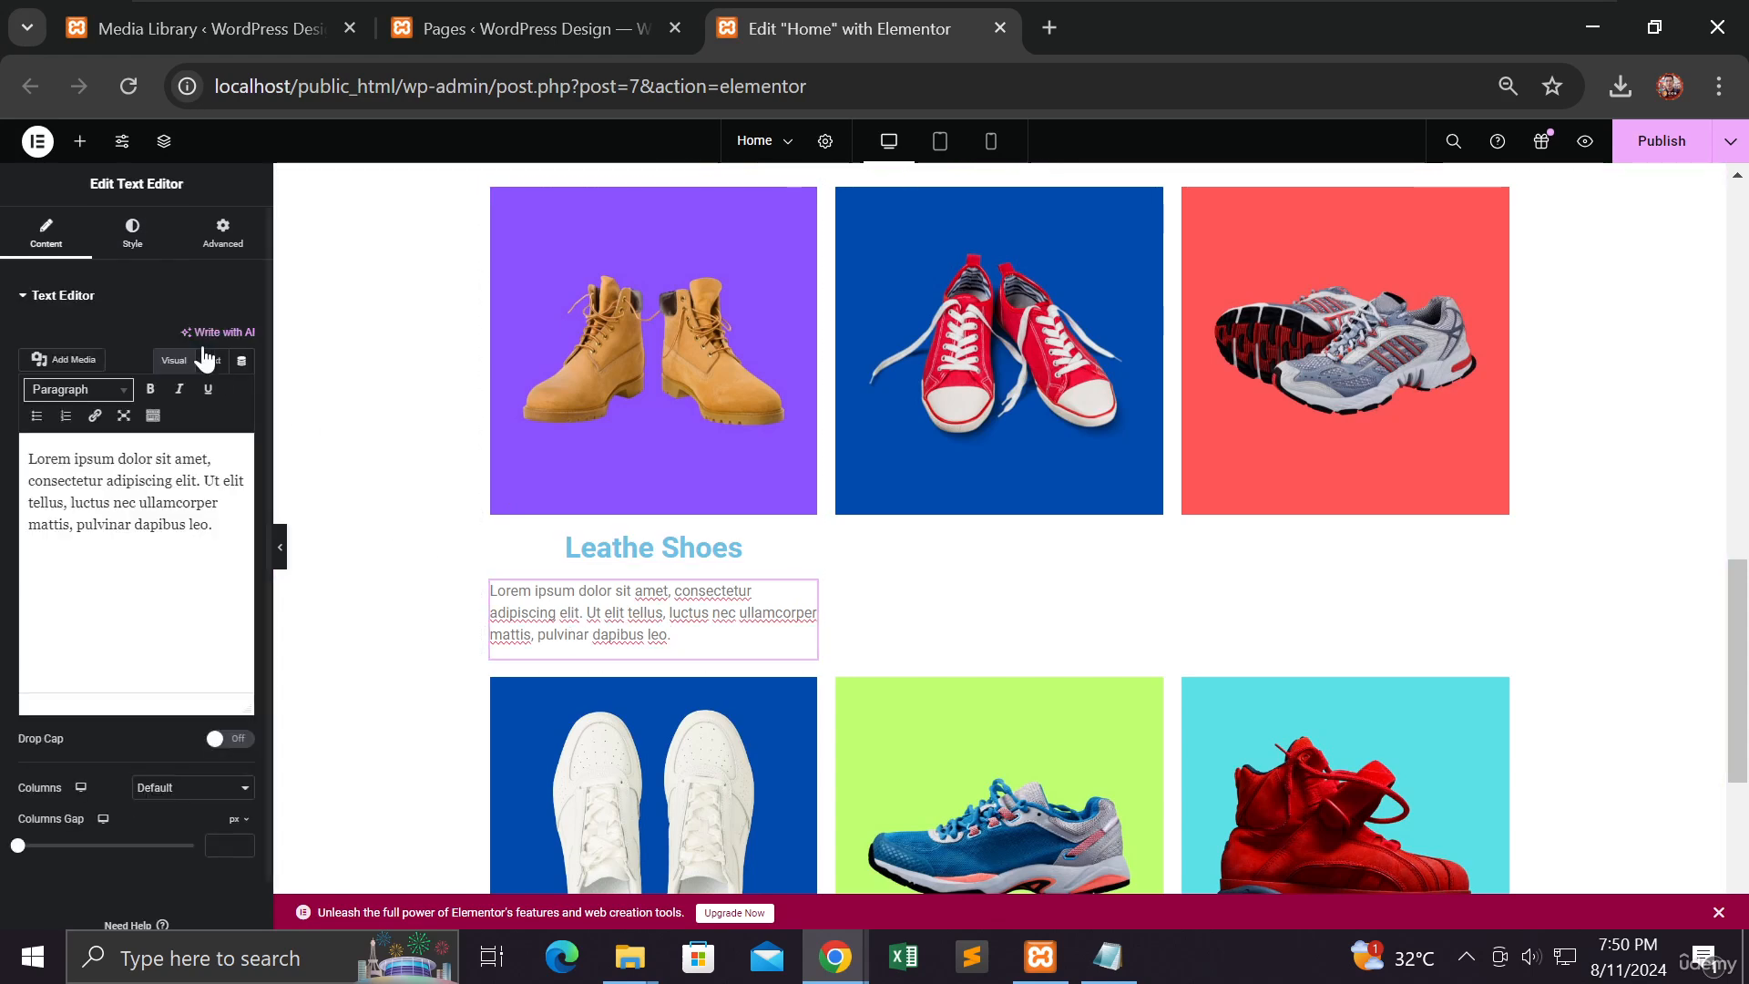
pyautogui.click(134, 239)
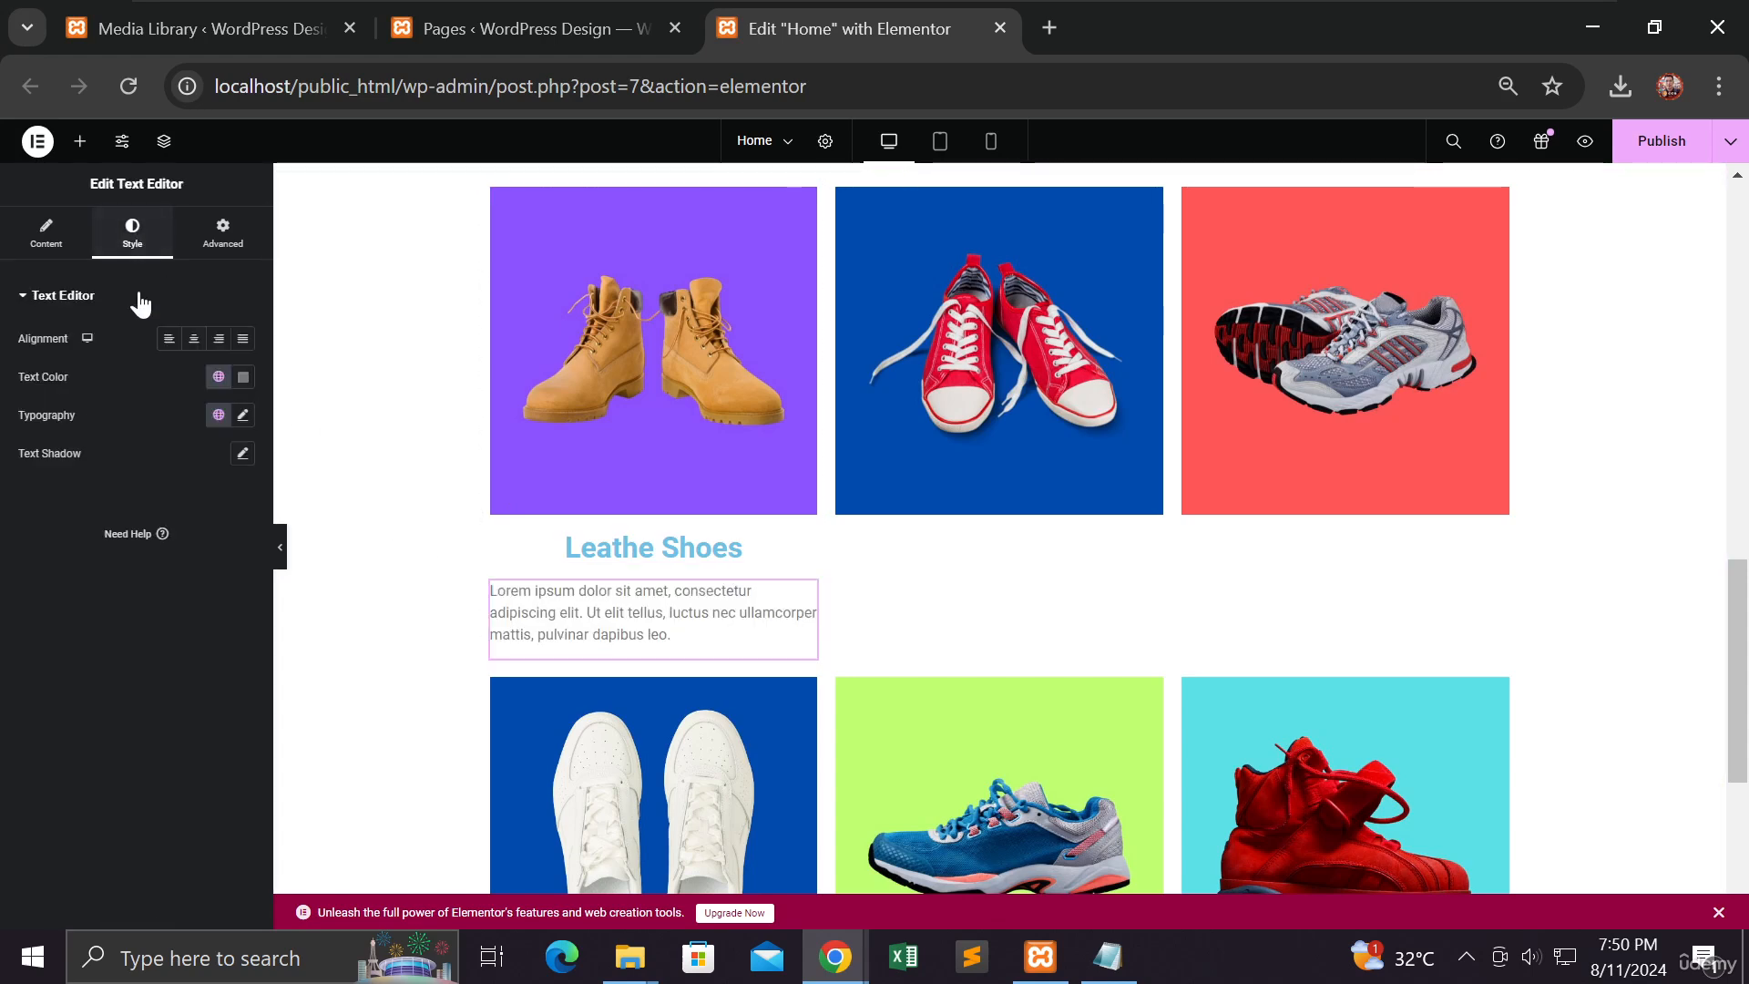
pyautogui.click(194, 345)
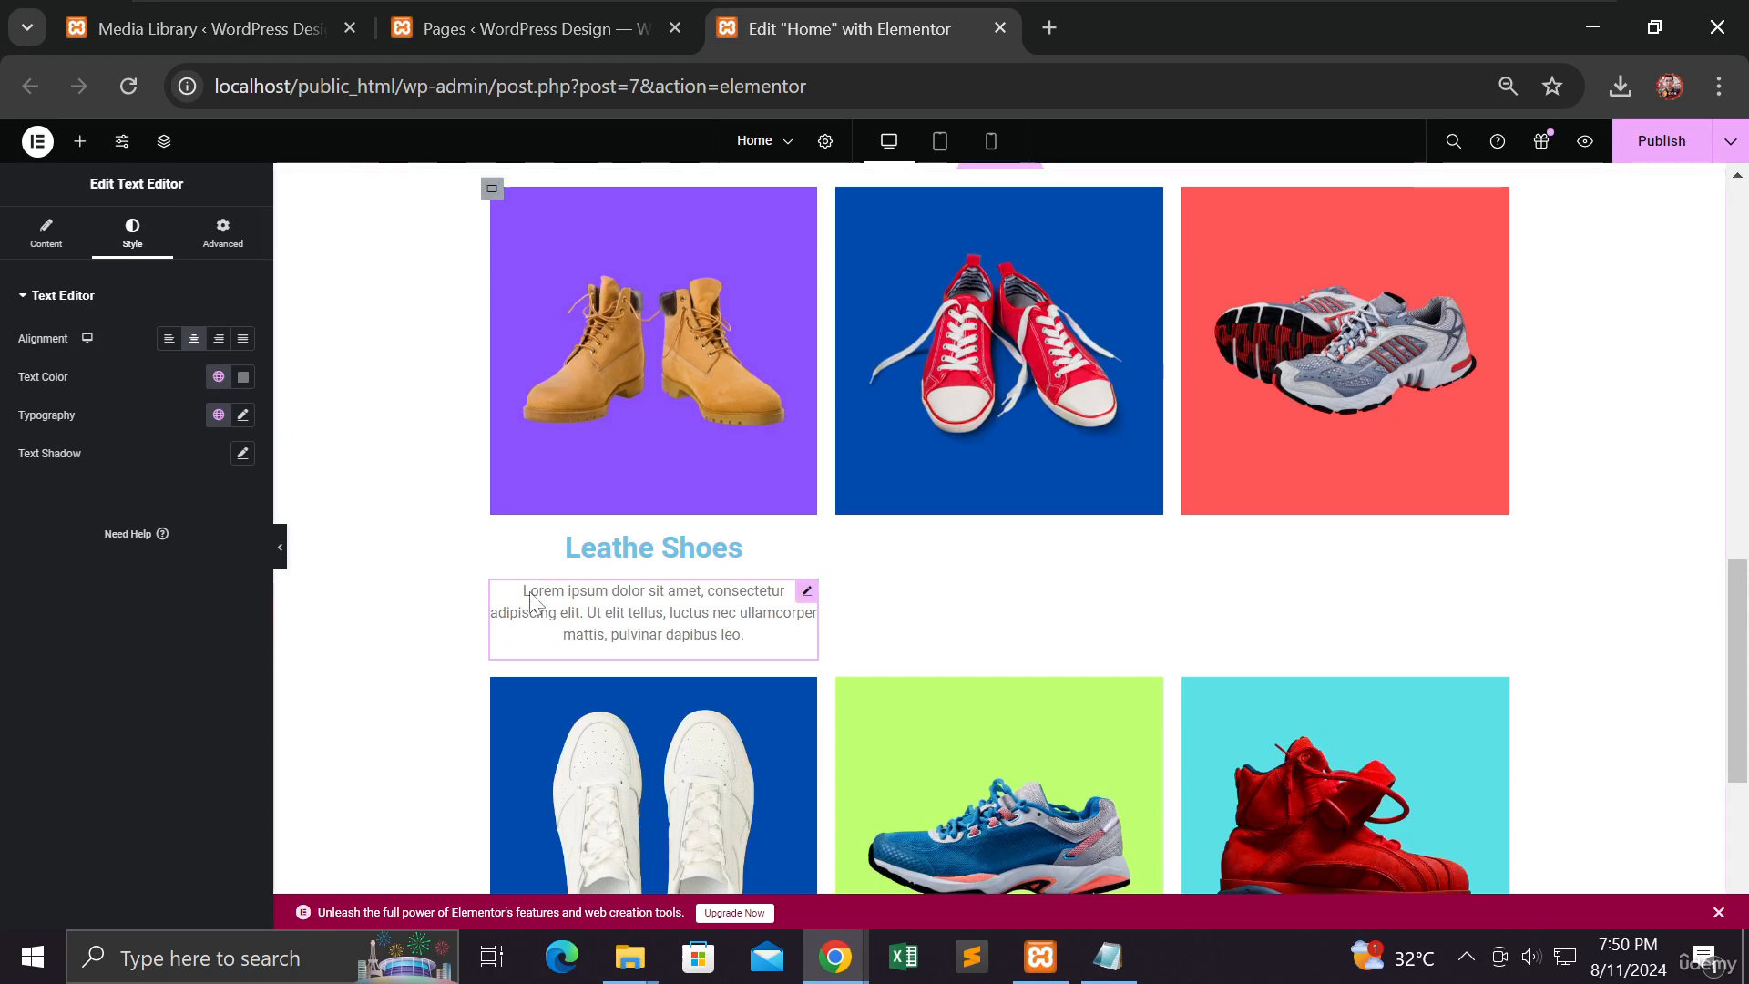
pyautogui.click(280, 559)
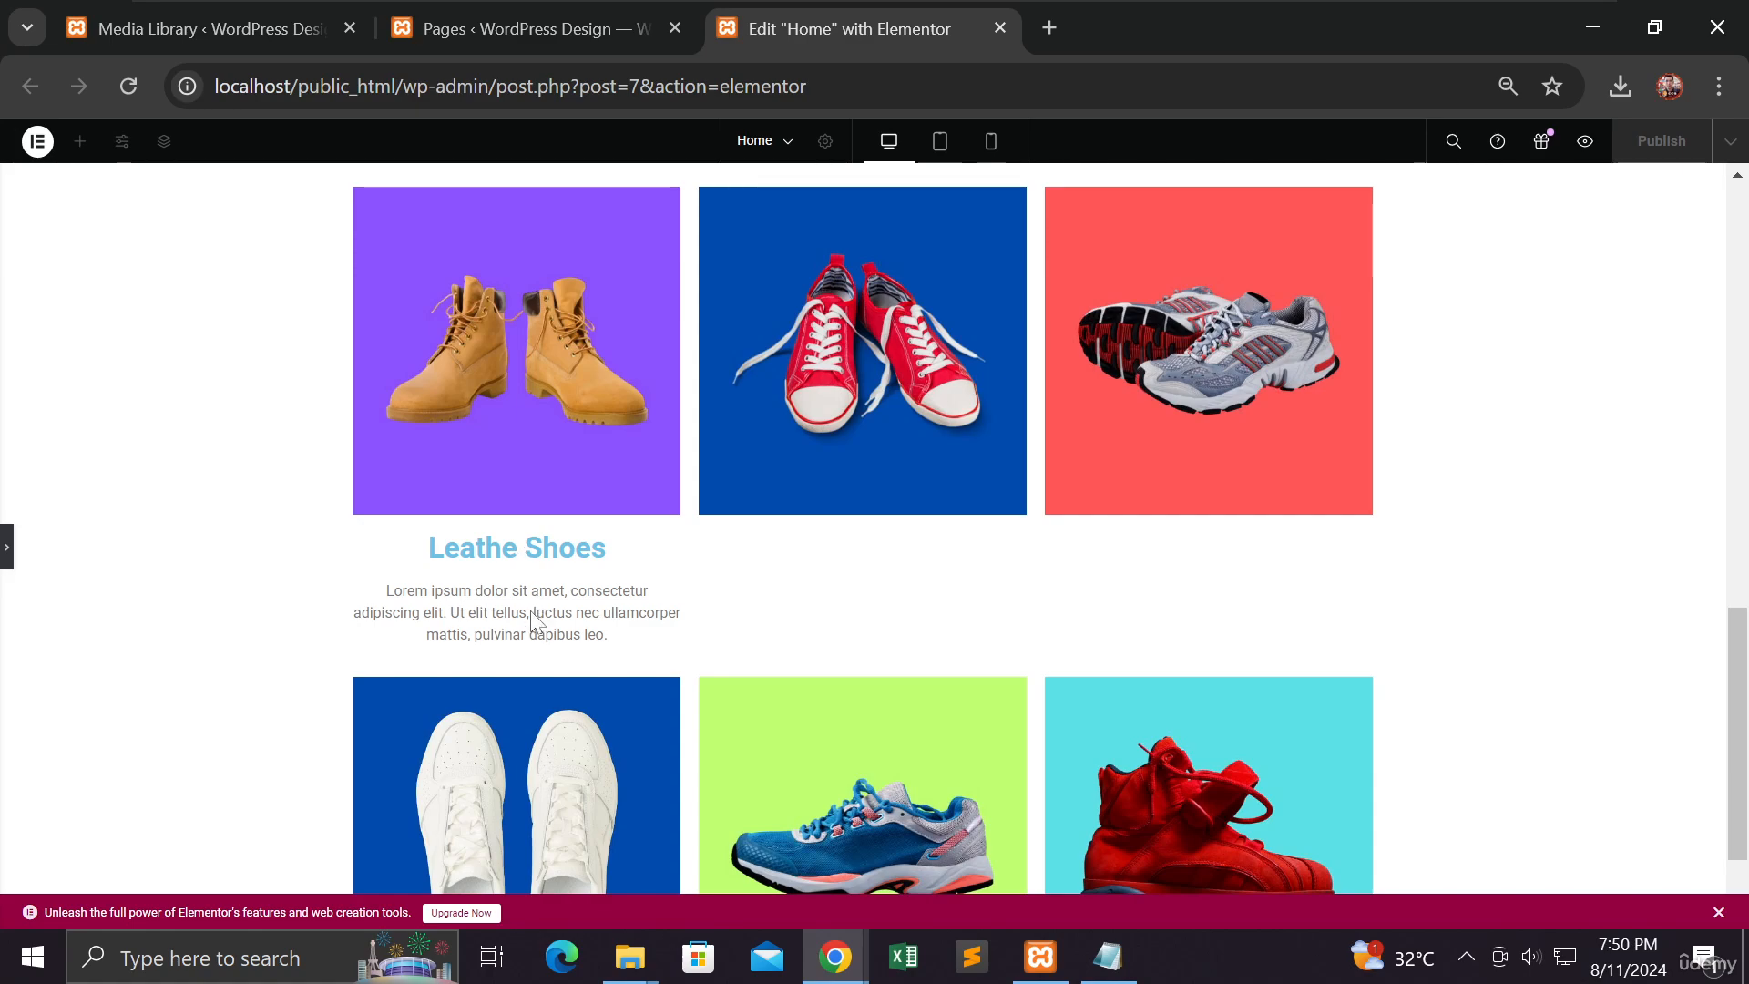
pyautogui.scroll(10, 533, 615)
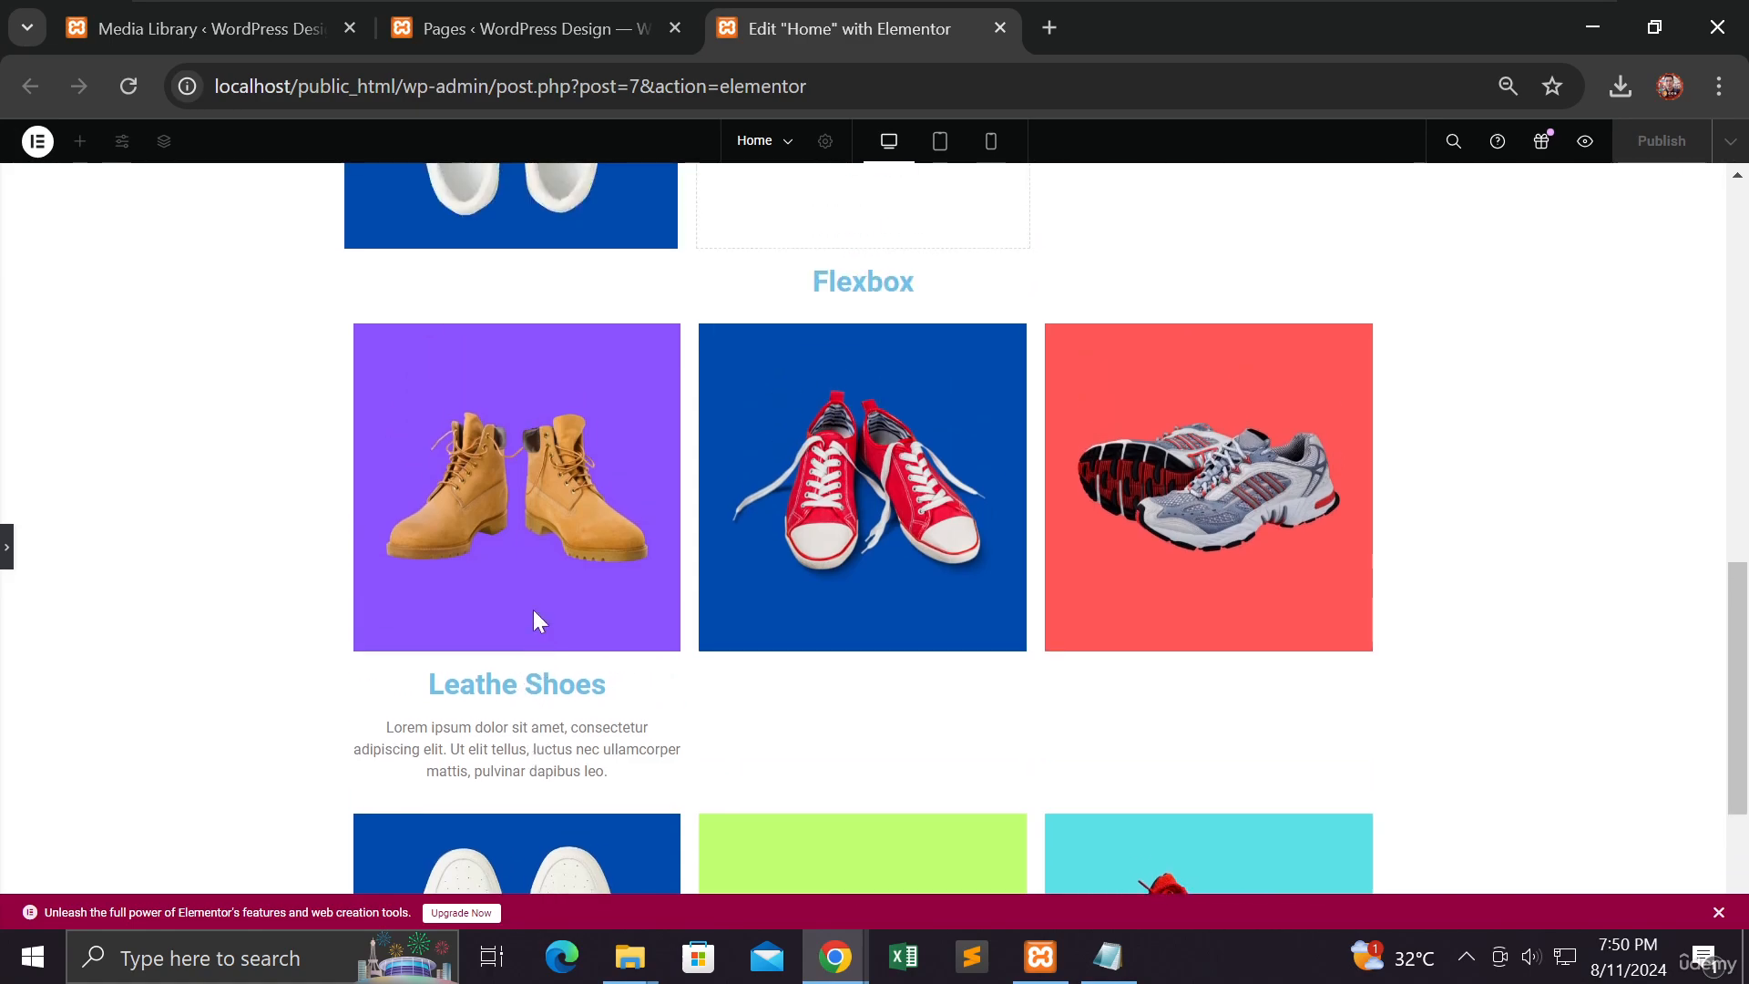
pyautogui.scroll(3, 534, 616)
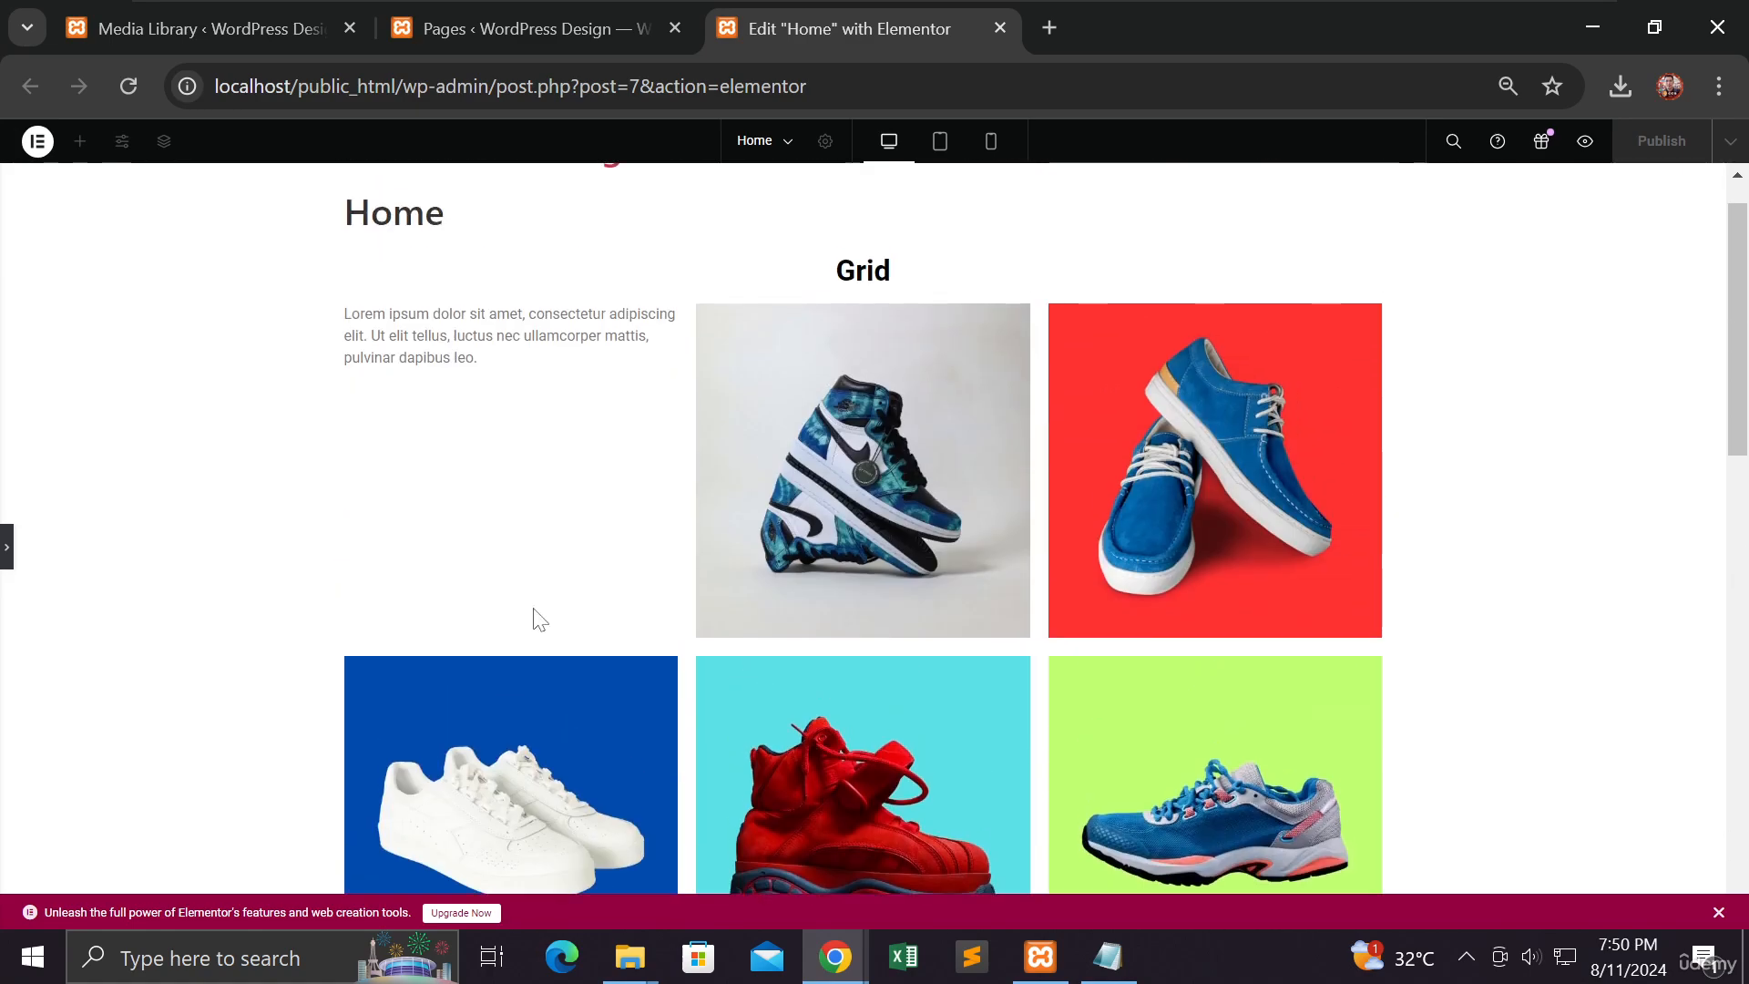
pyautogui.click(33, 560)
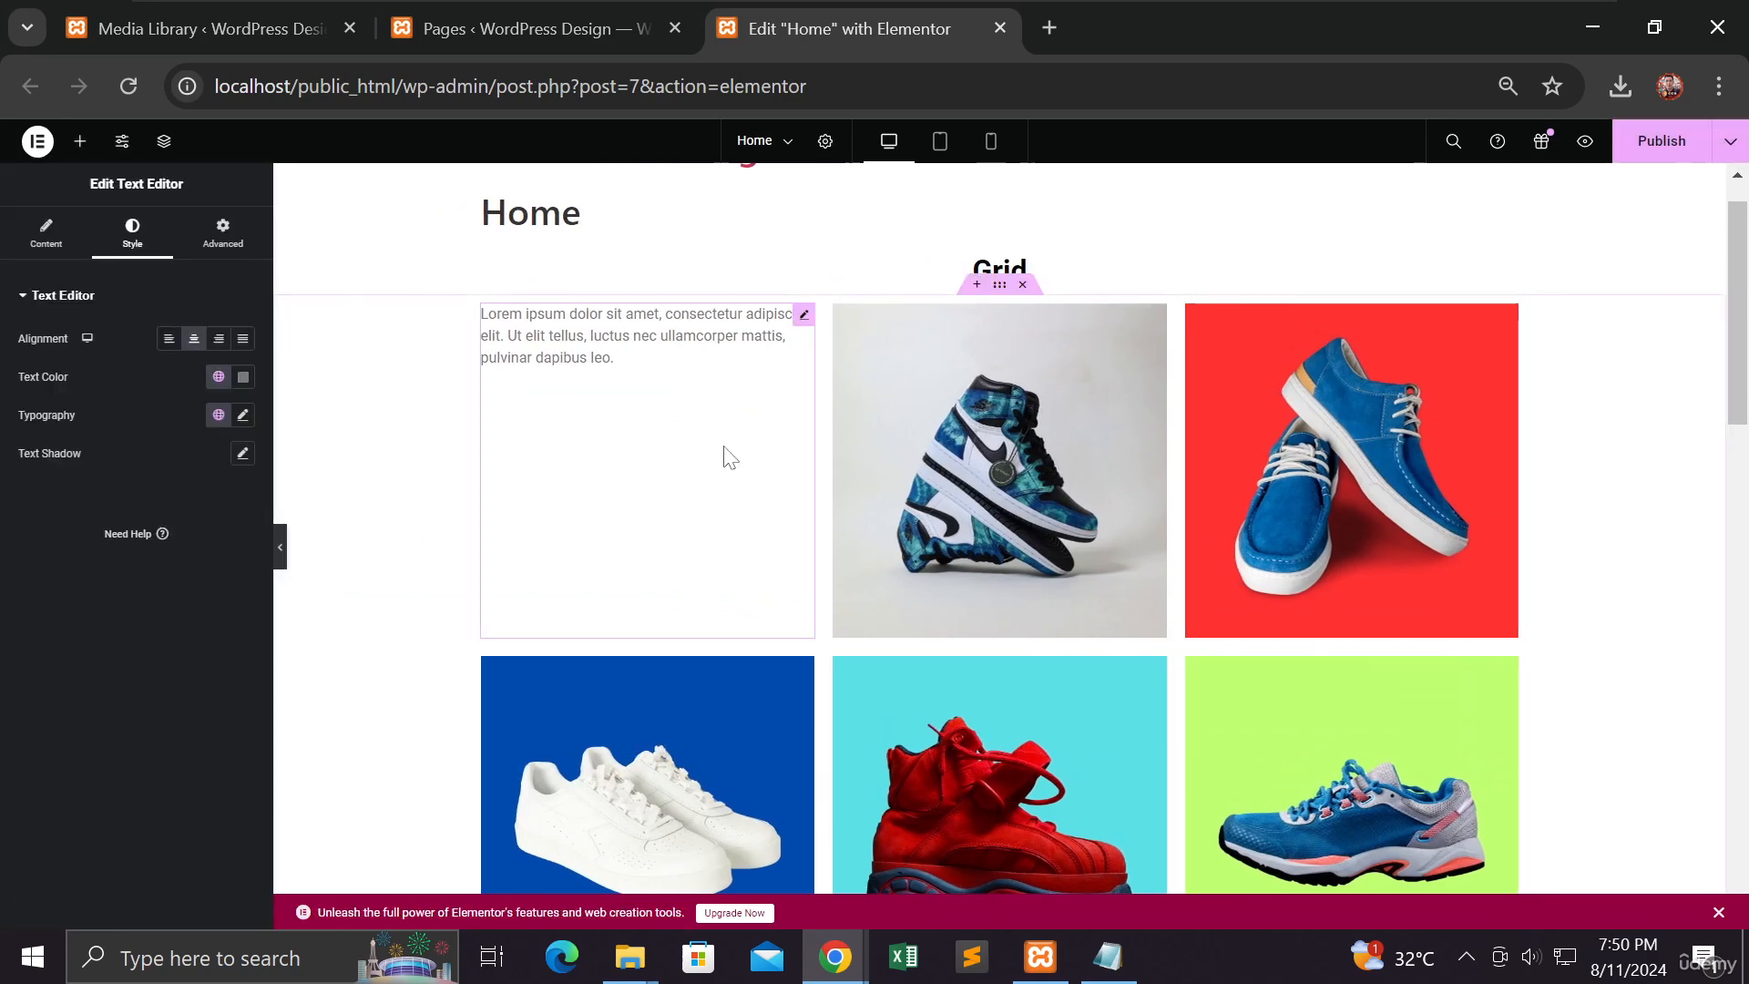
# Step: Drop a Heading widget into the Grid gallery cell before the high-top sneaker image
pyautogui.click(954, 396)
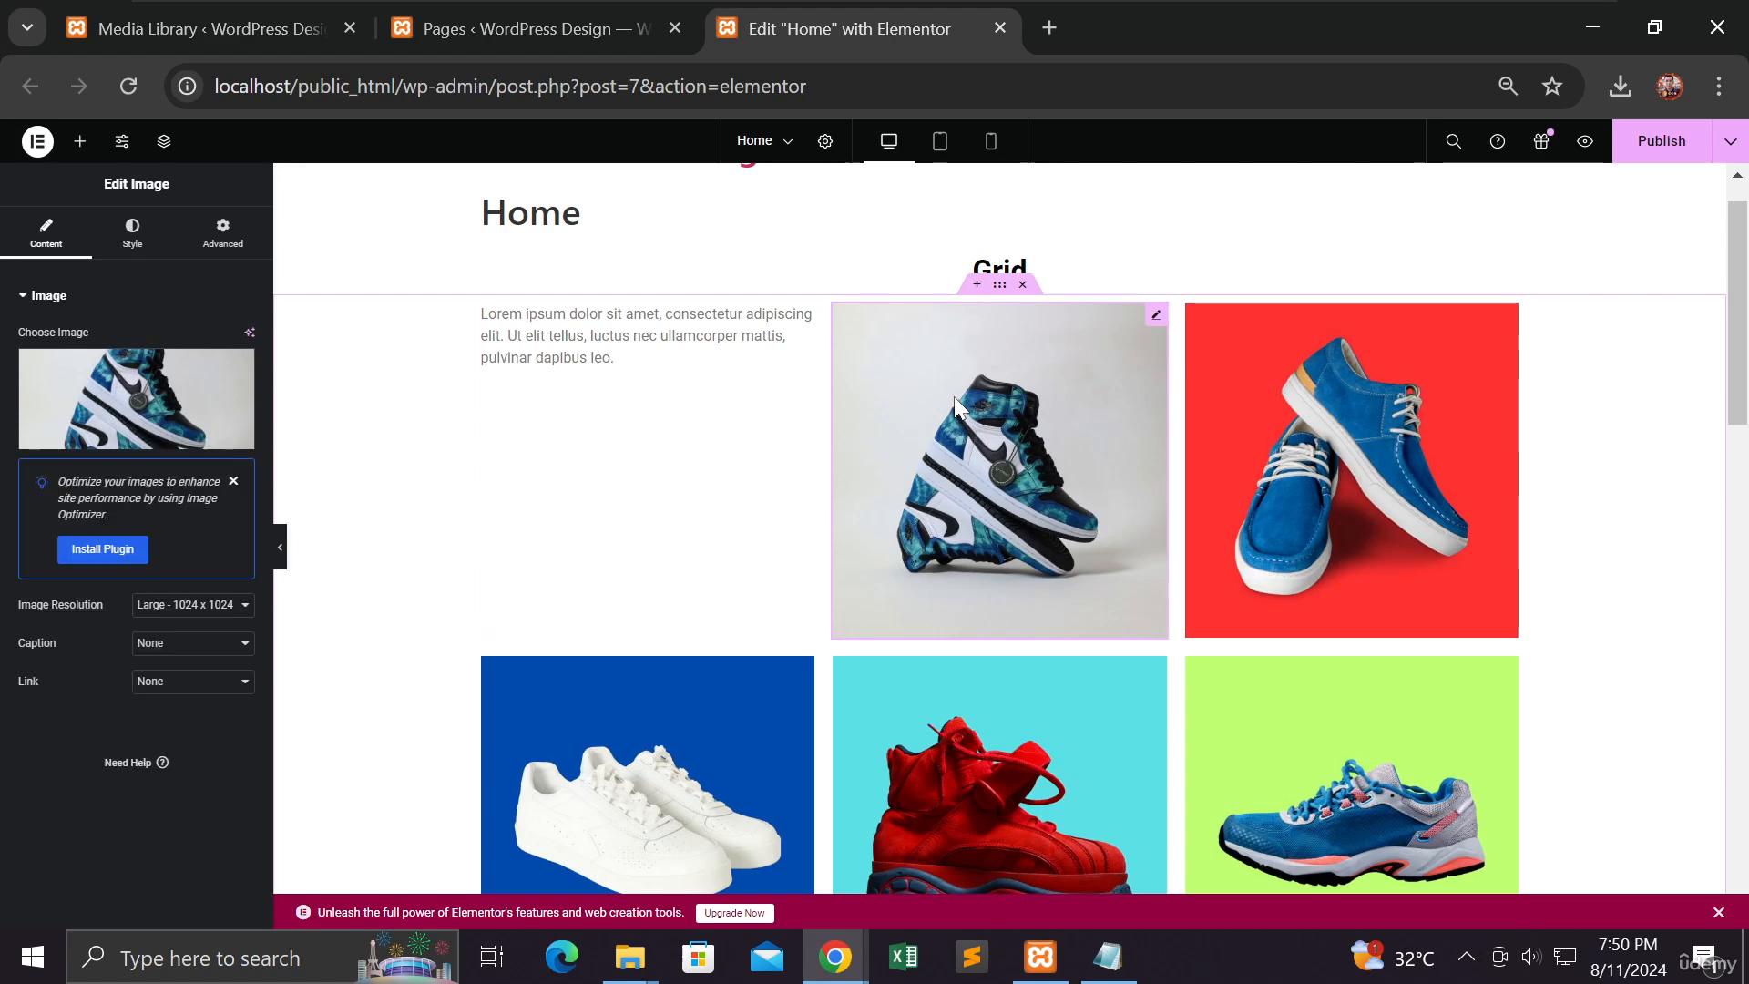
pyautogui.click(80, 144)
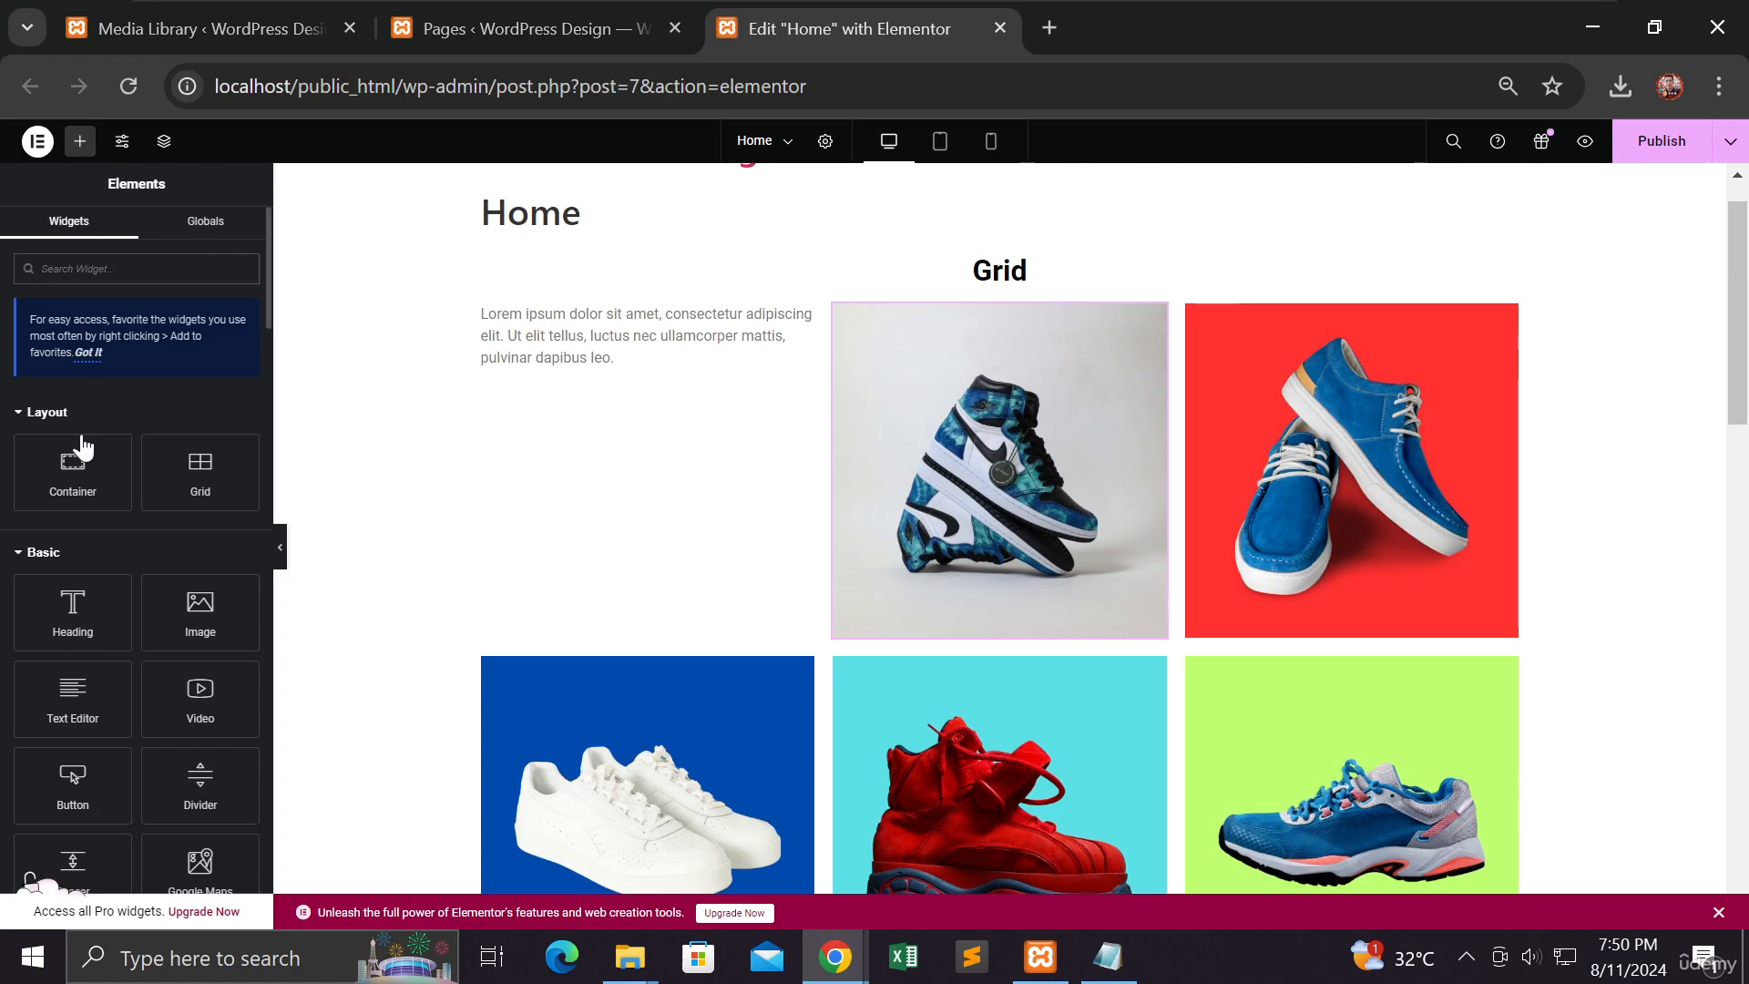
pyautogui.moveTo(72, 605); pyautogui.dragTo(982, 466)
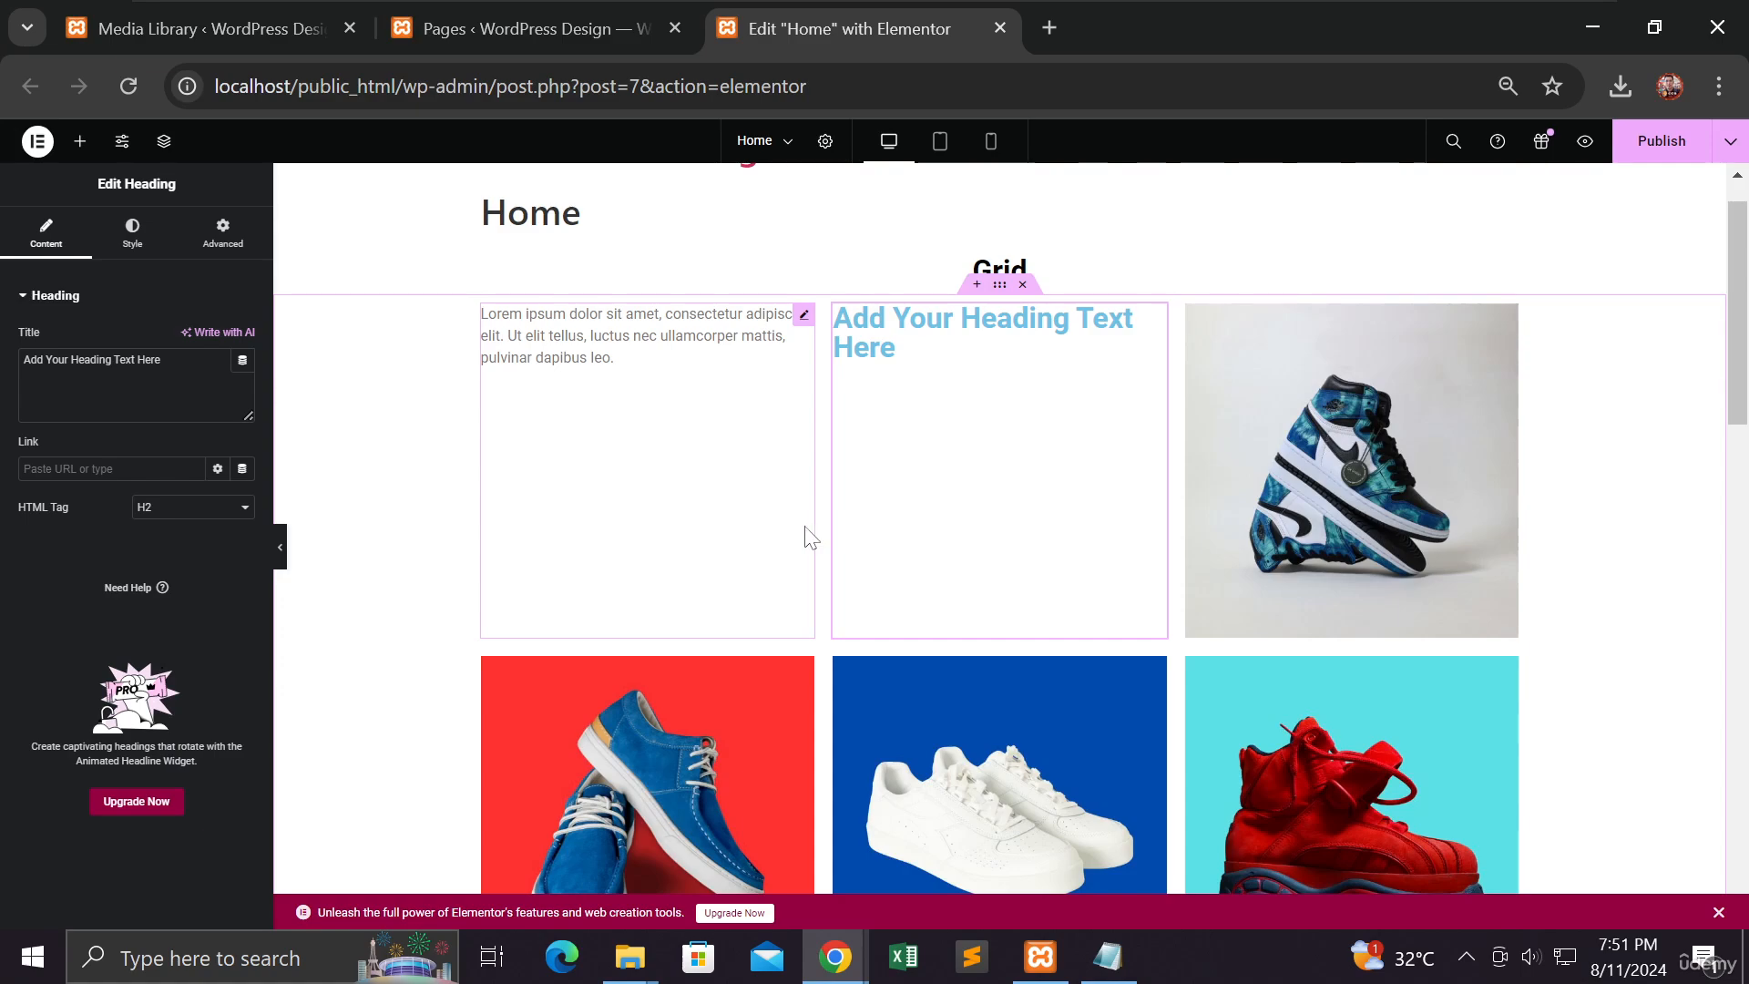
pyautogui.scroll(-10, 805, 537)
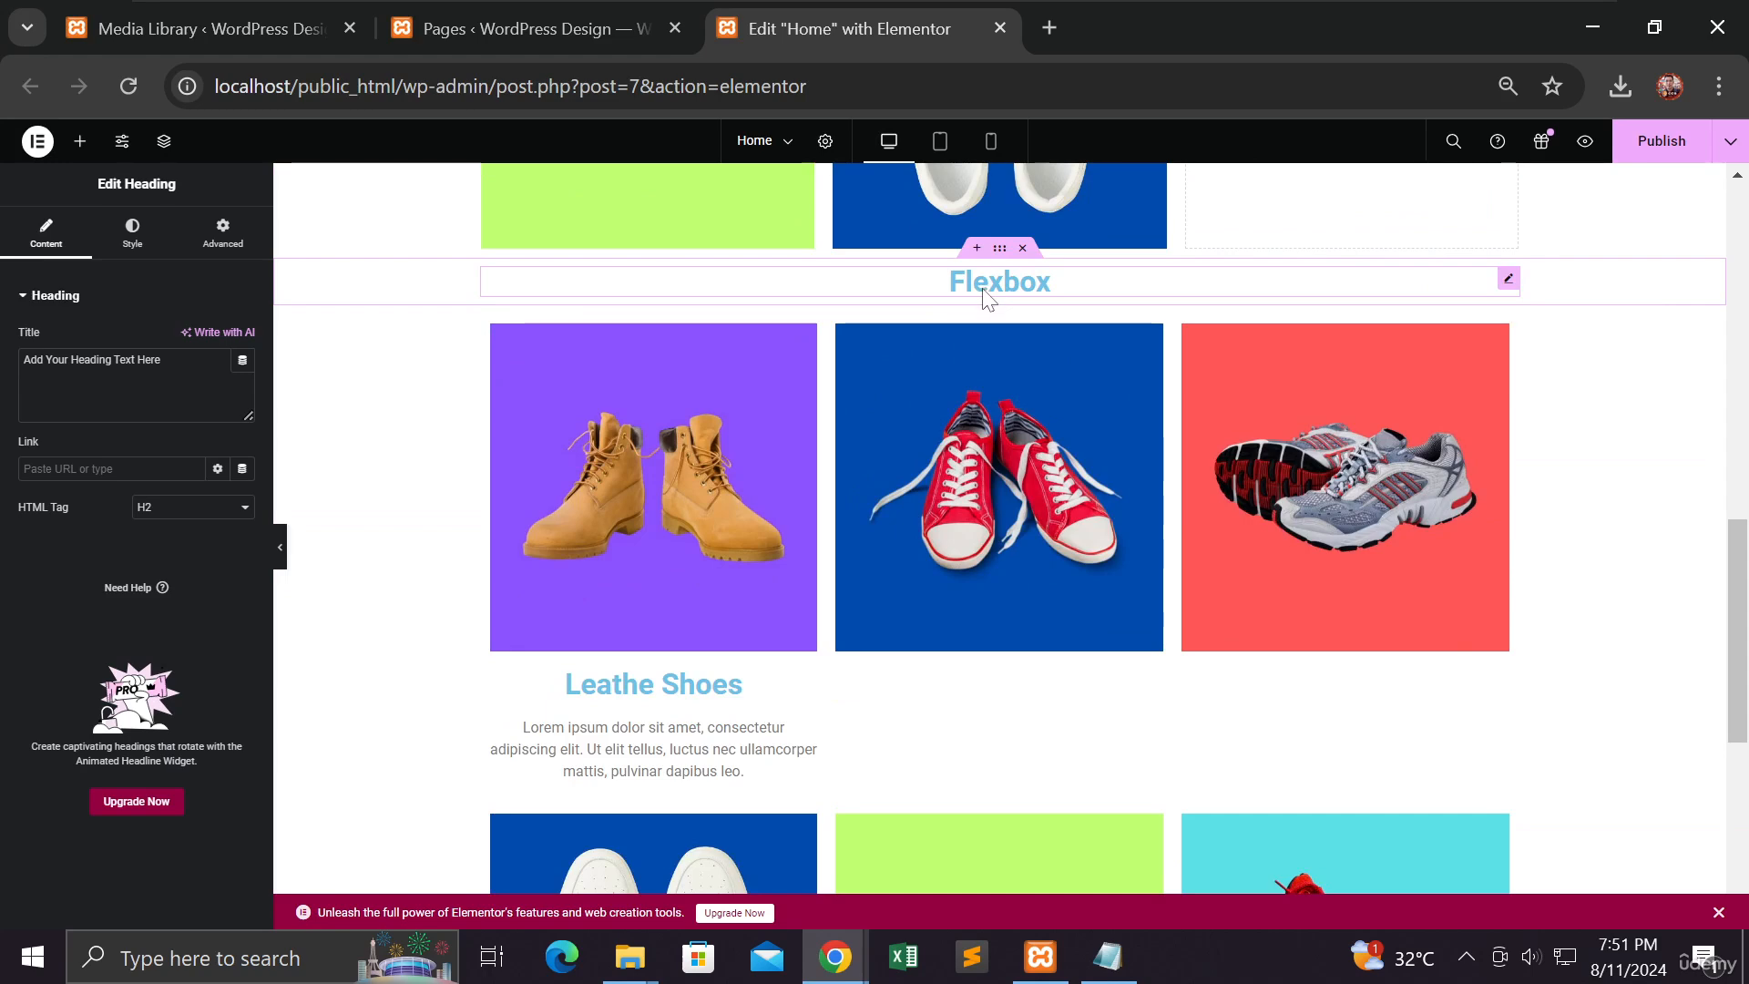
pyautogui.scroll(1, 957, 434)
pyautogui.scroll(10, 956, 433)
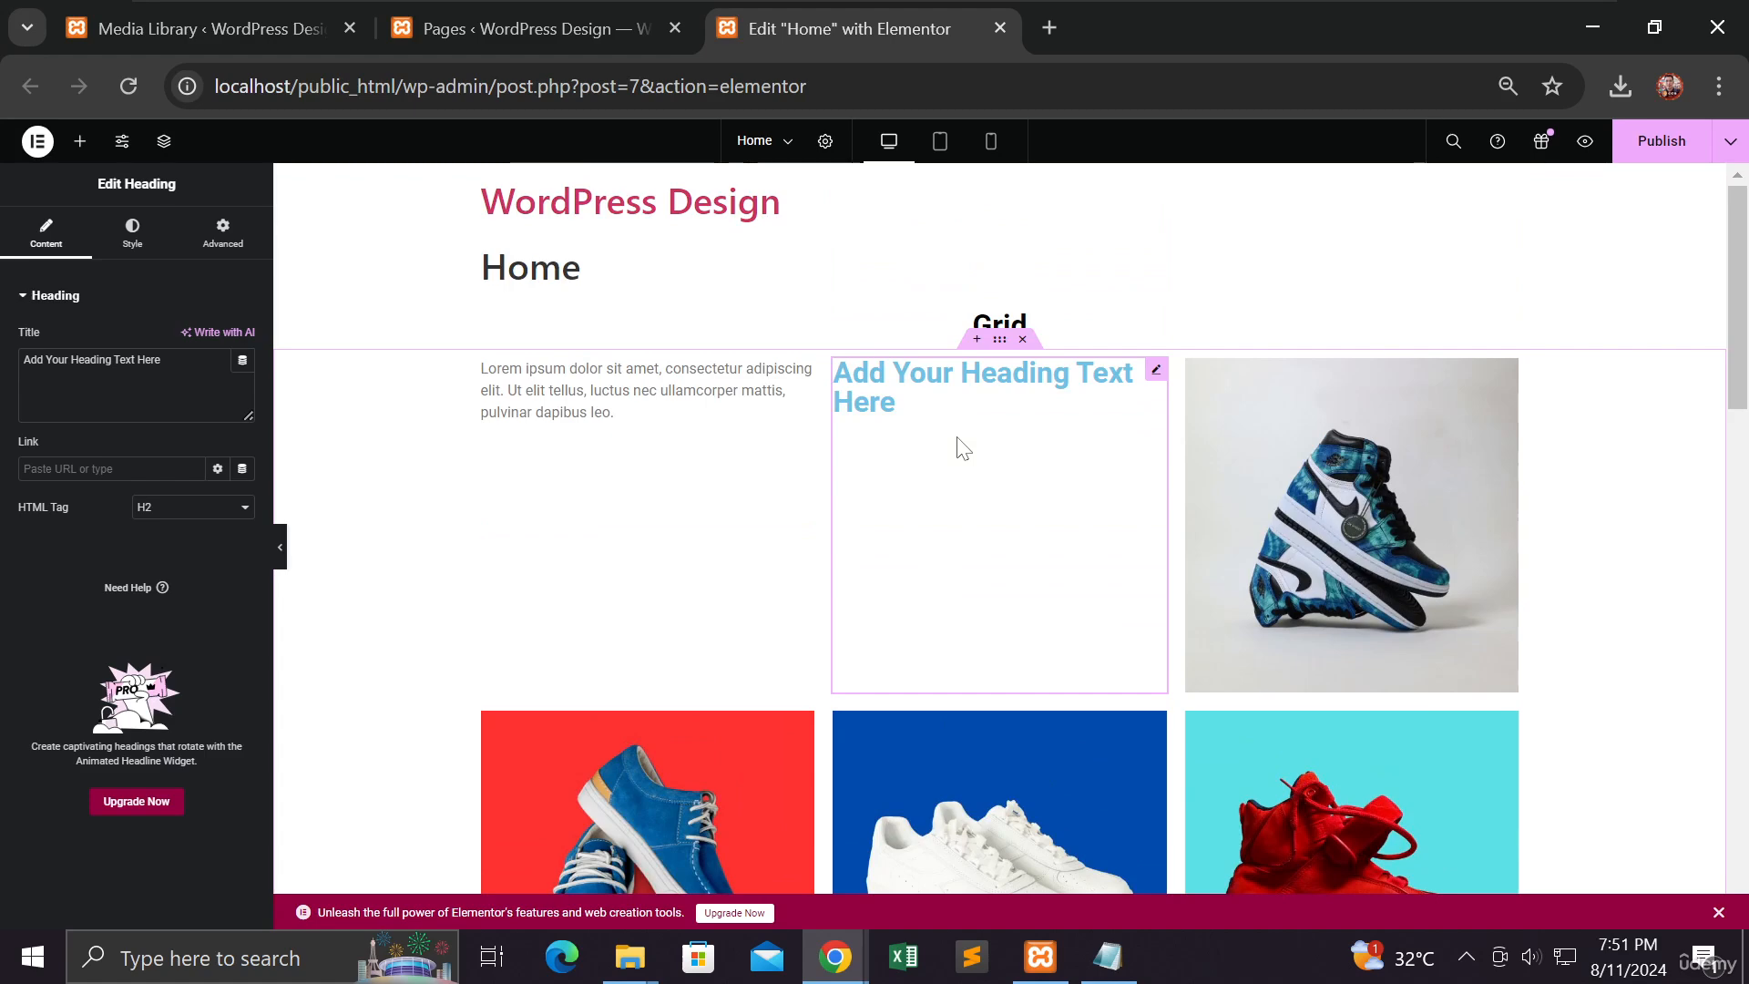
pyautogui.click(1661, 140)
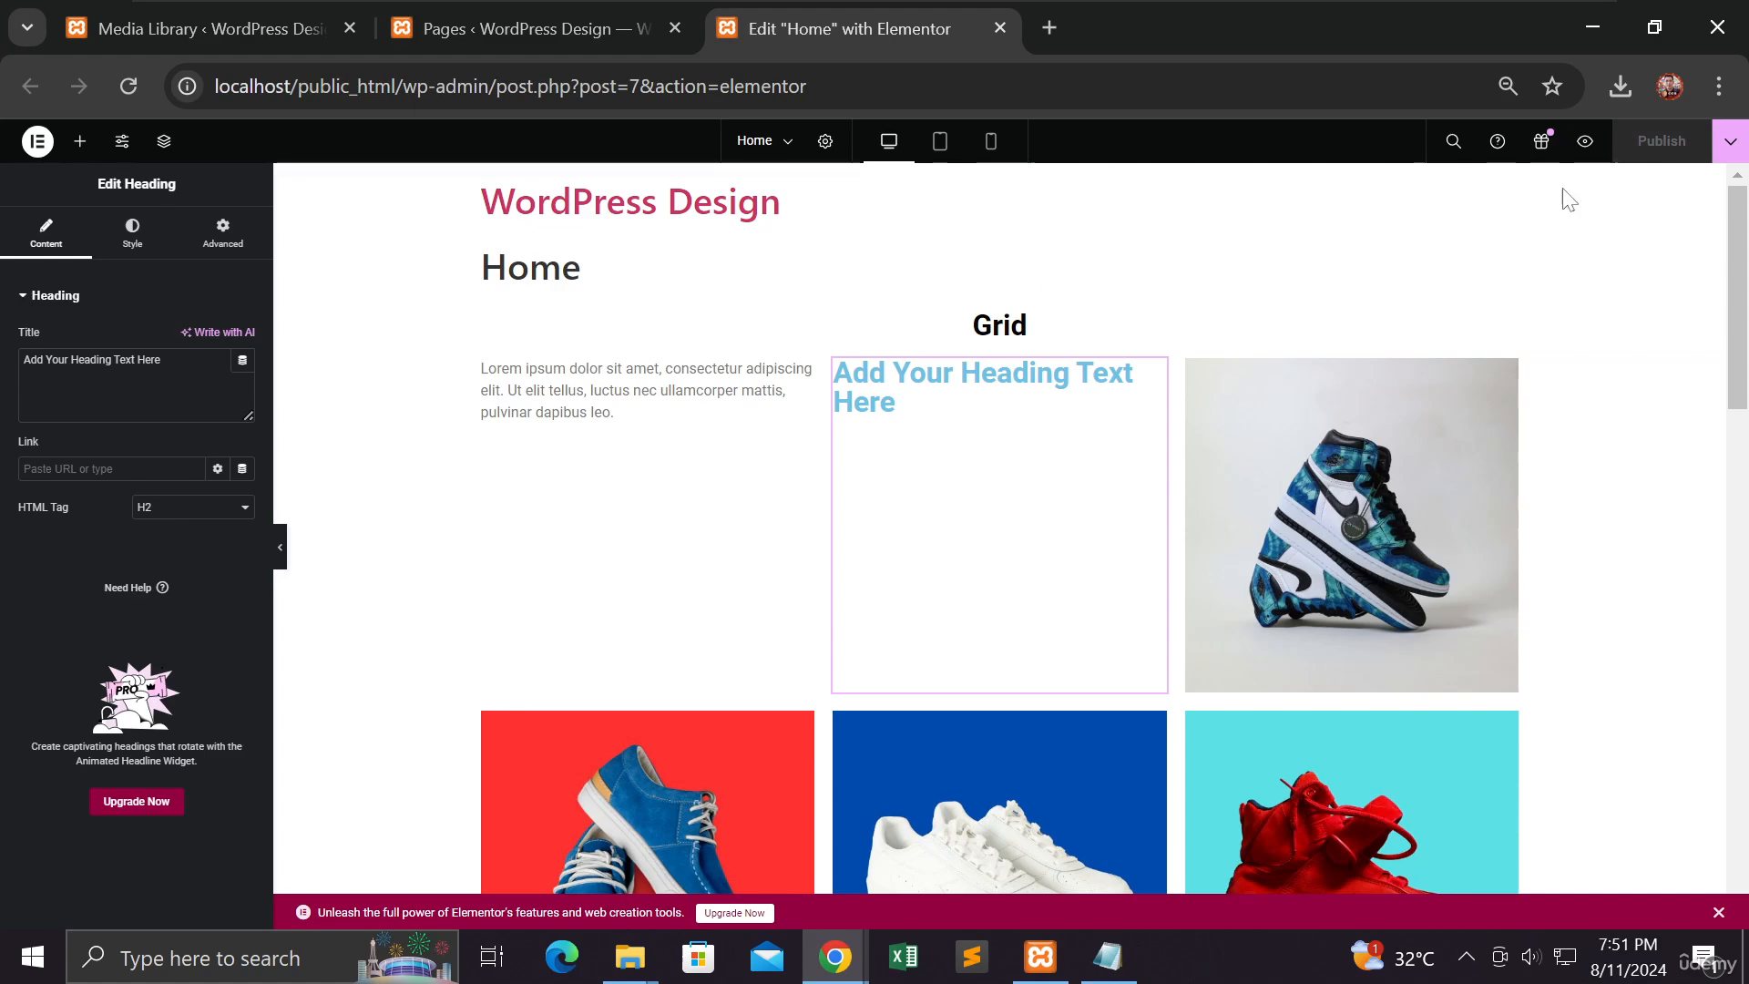
pyautogui.click(1731, 144)
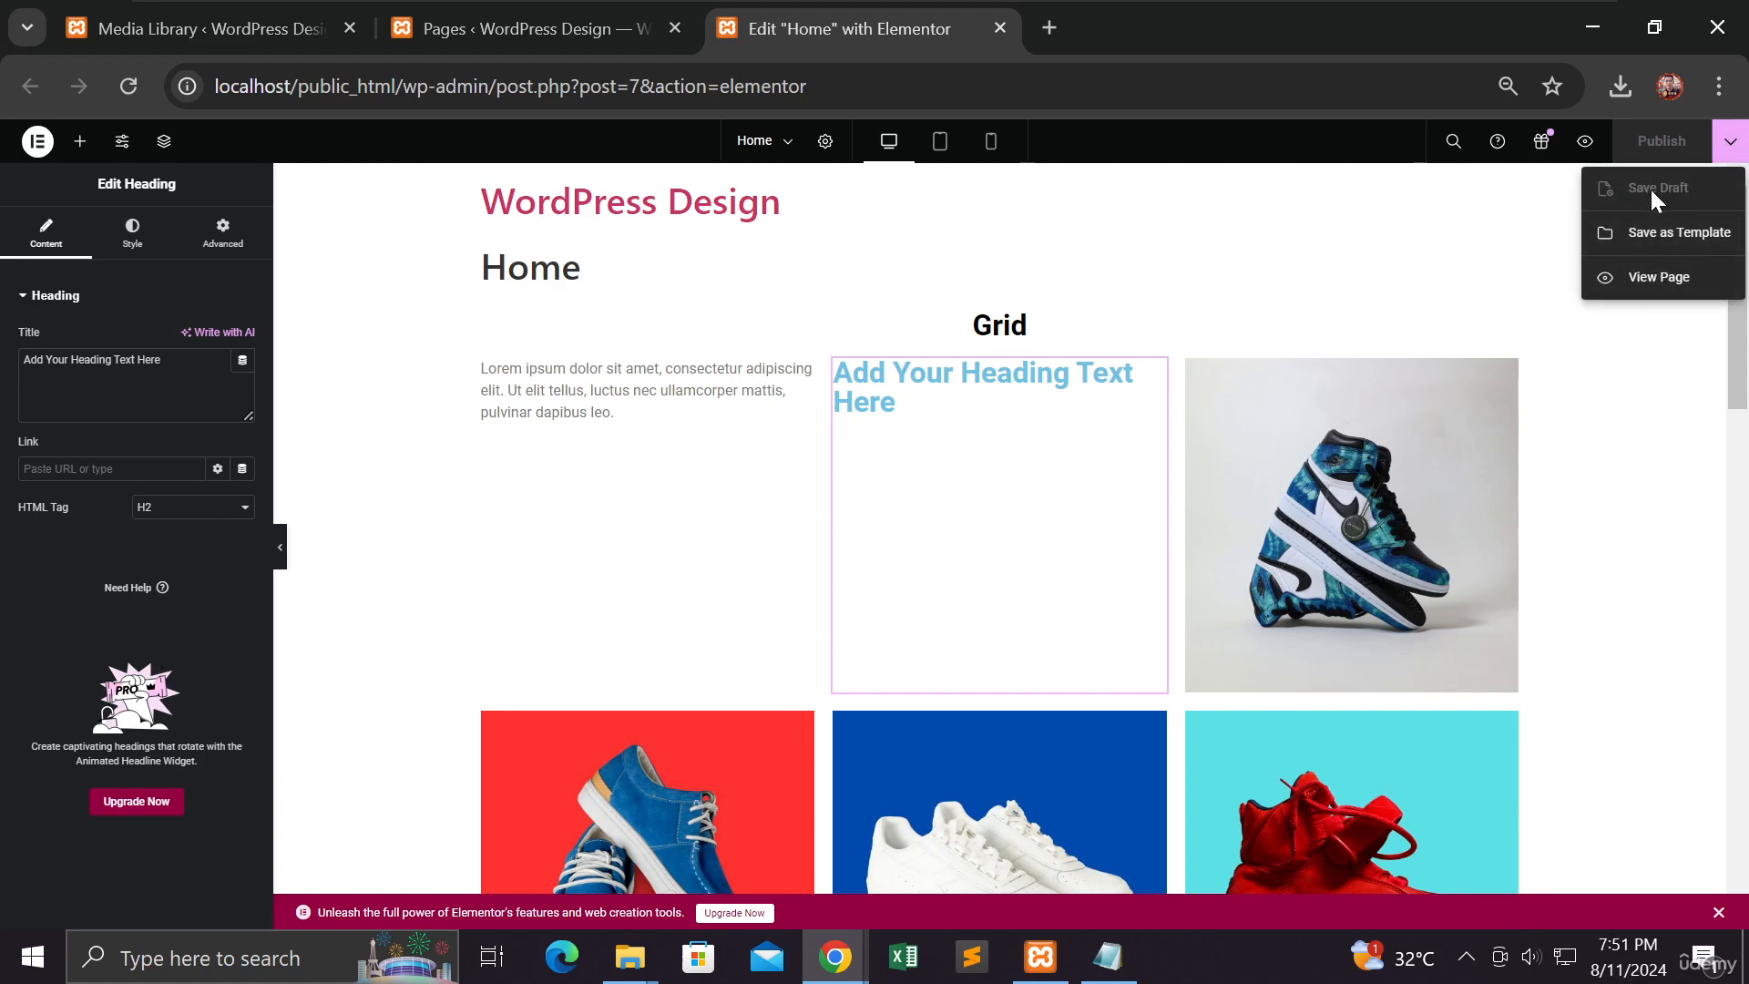
pyautogui.click(1198, 305)
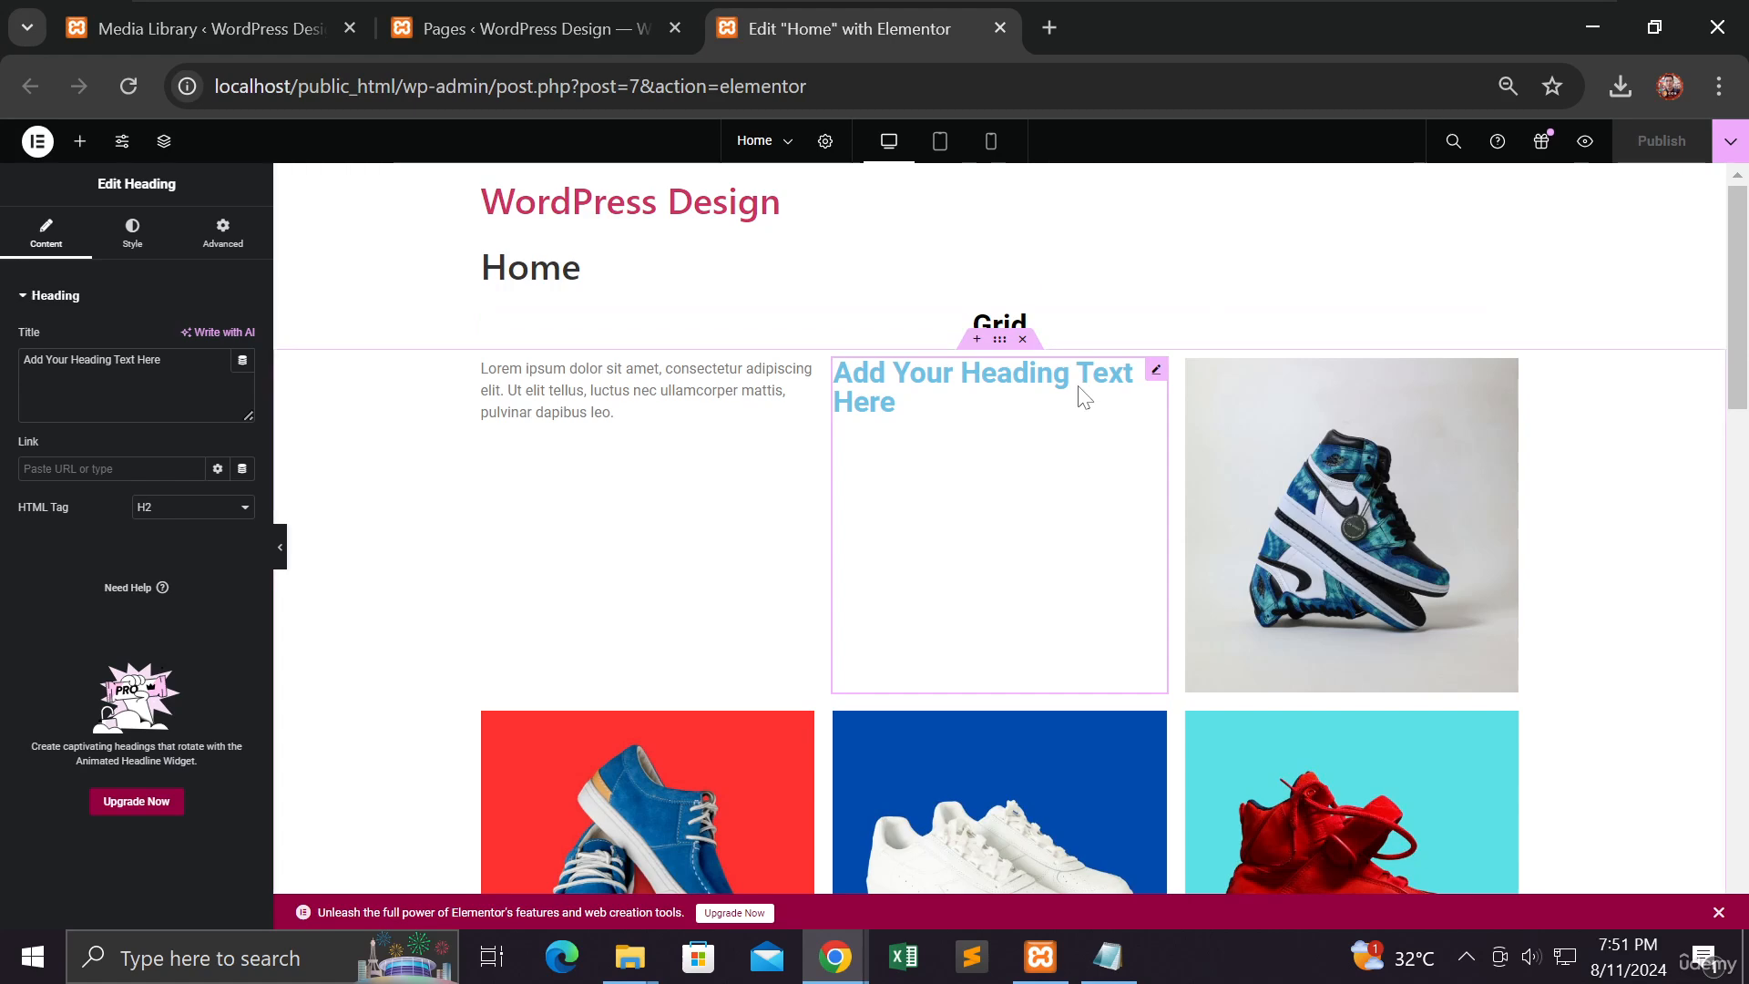
pyautogui.rightClick(1158, 374)
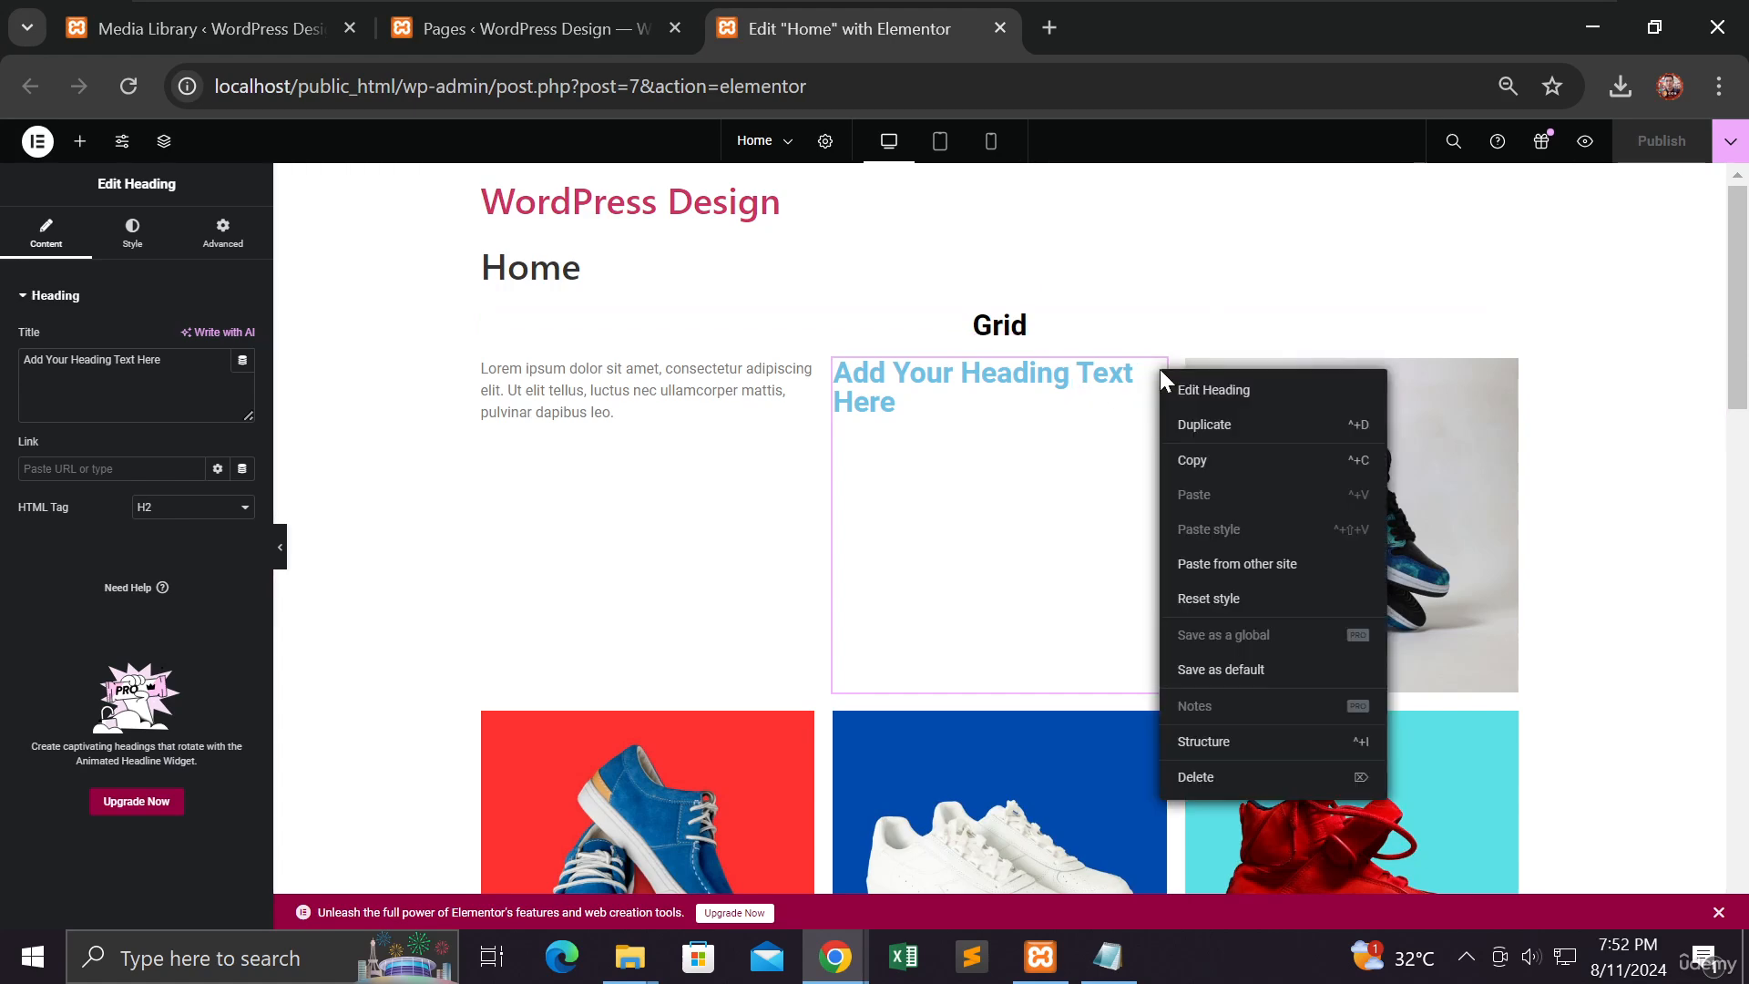
pyautogui.click(1213, 774)
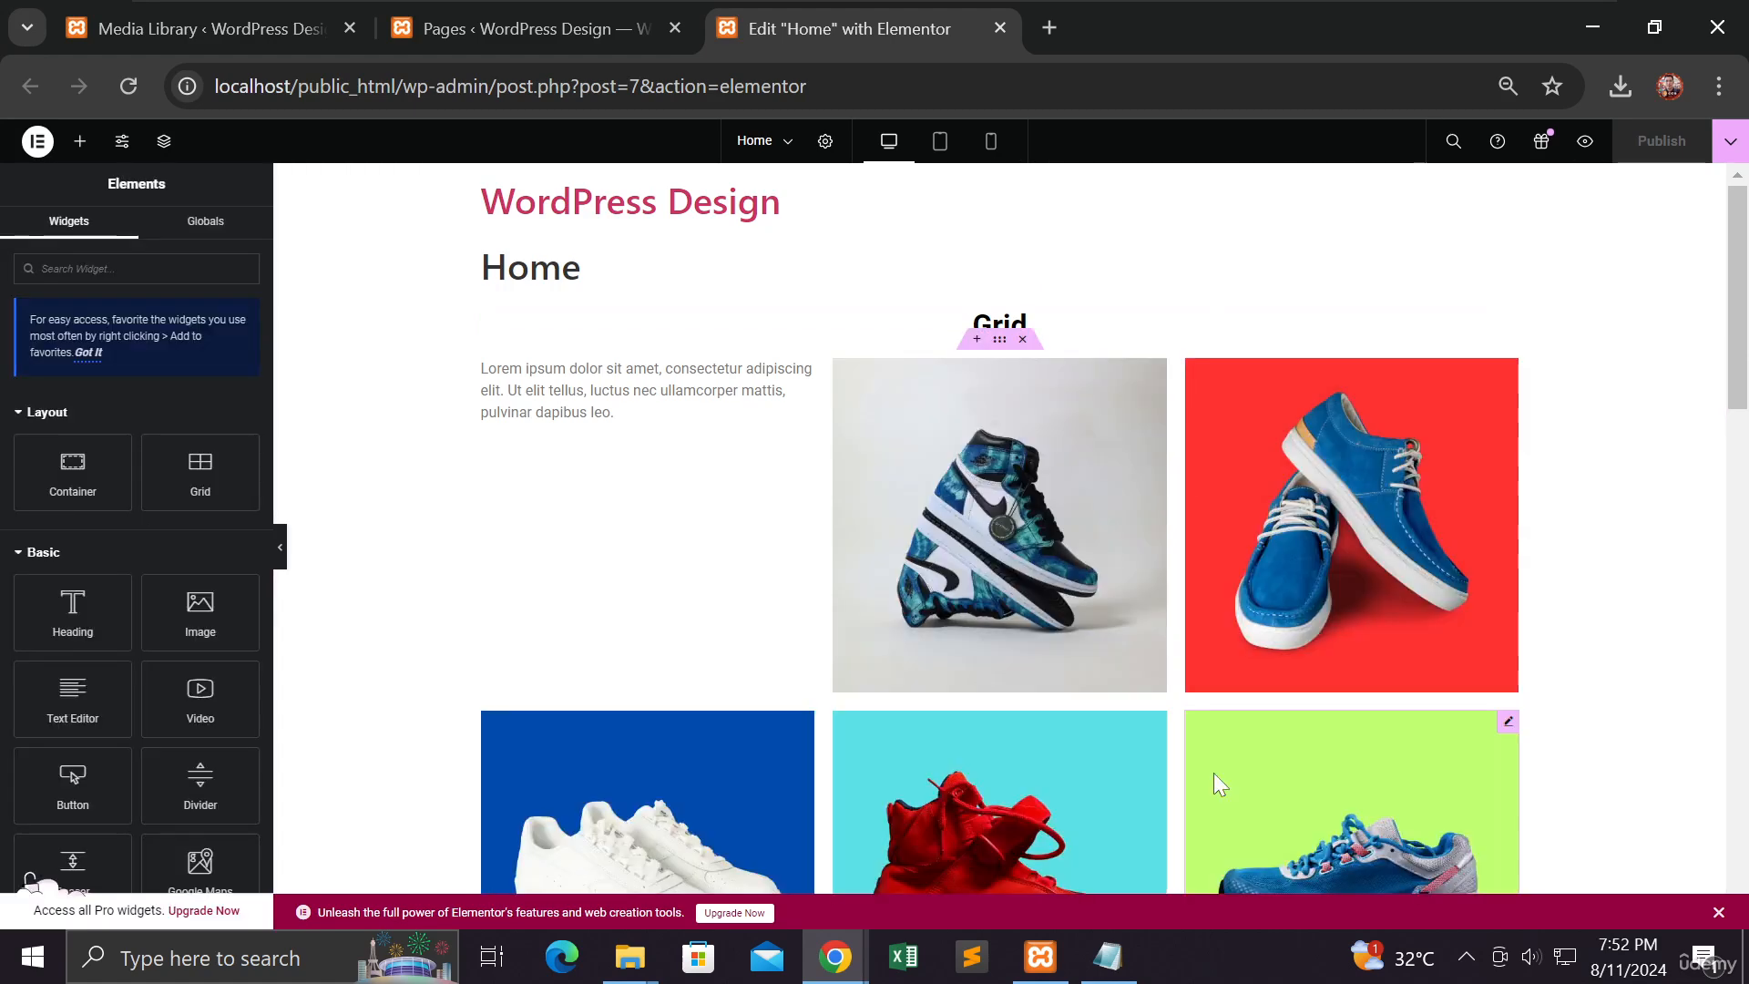
# Step: Open the Publish save options, then dismiss them
pyautogui.click(1729, 141)
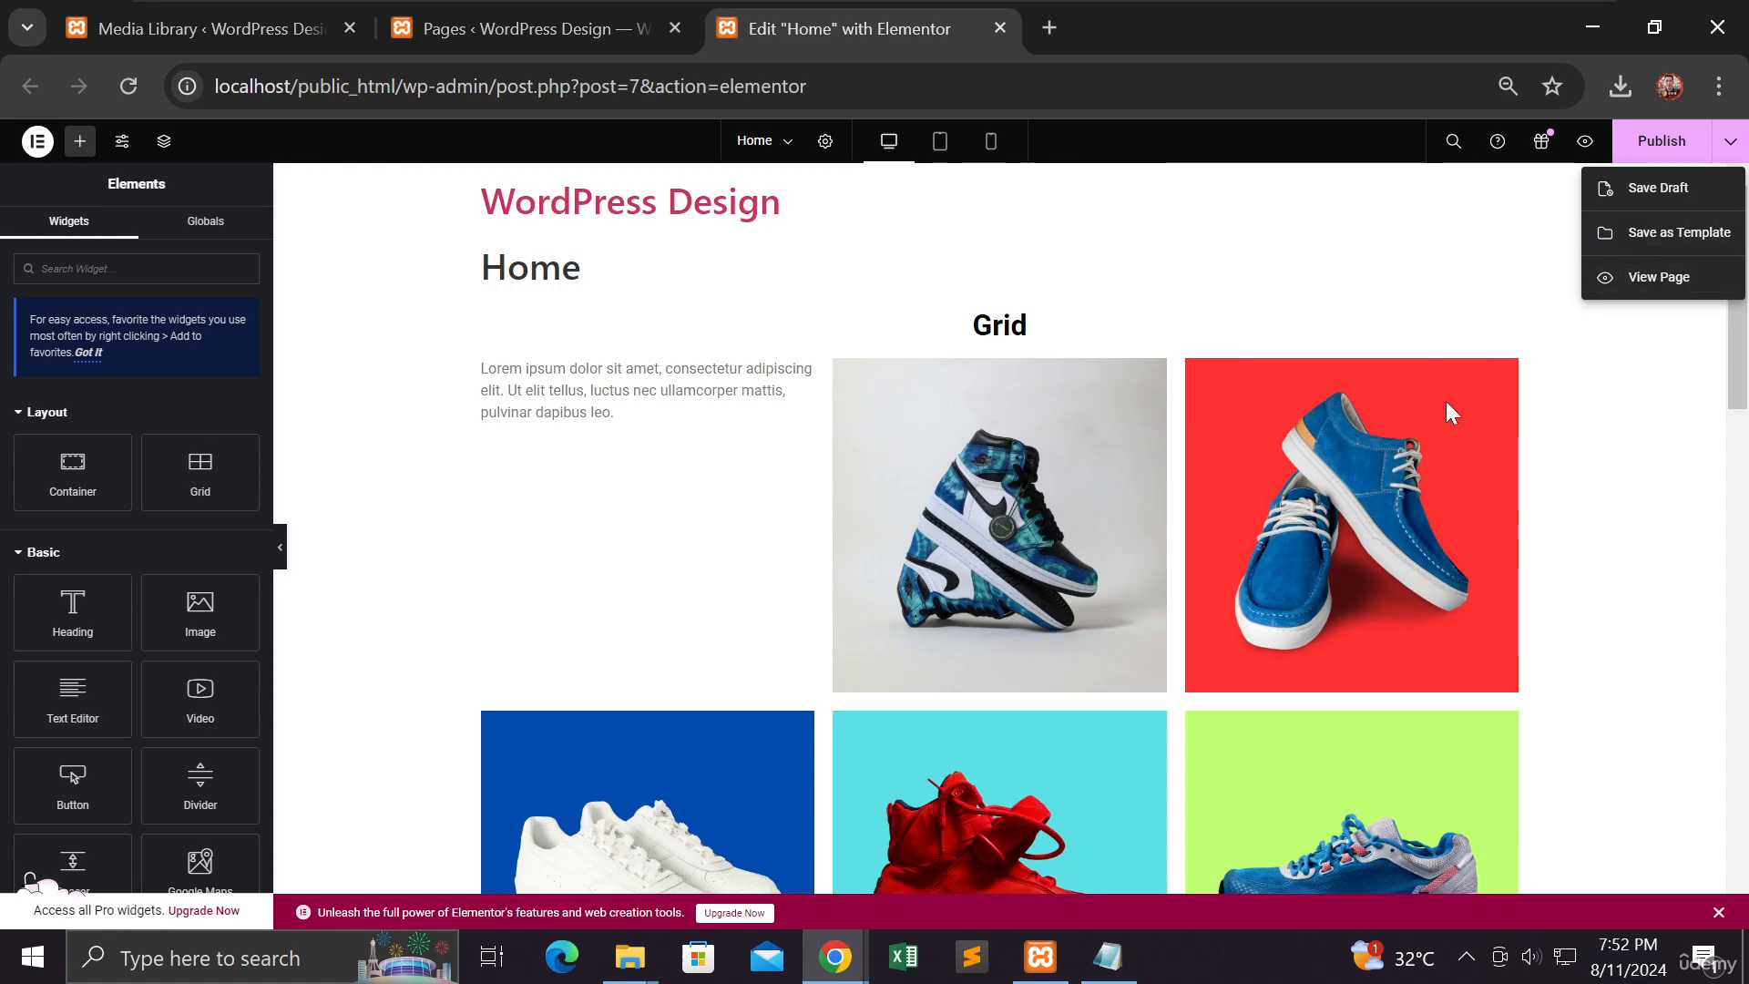
pyautogui.click(1555, 369)
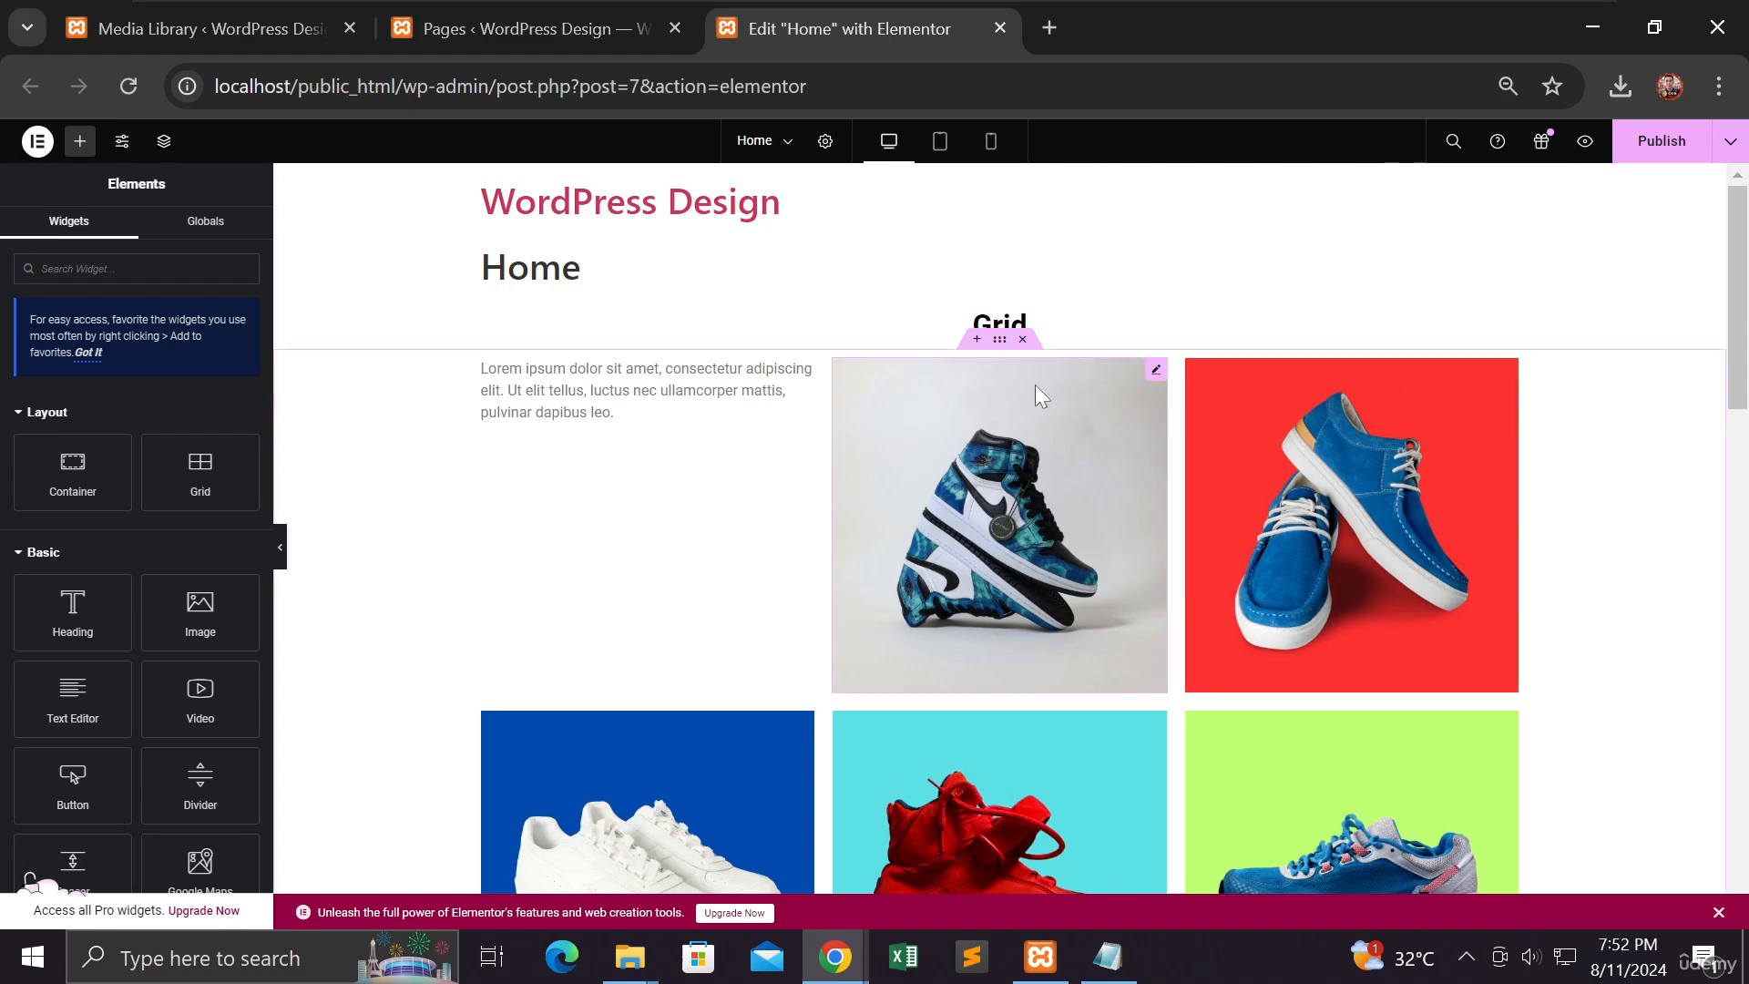
# Step: Select the Grid gallery container and bring up its context menu of actions
pyautogui.click(1000, 339)
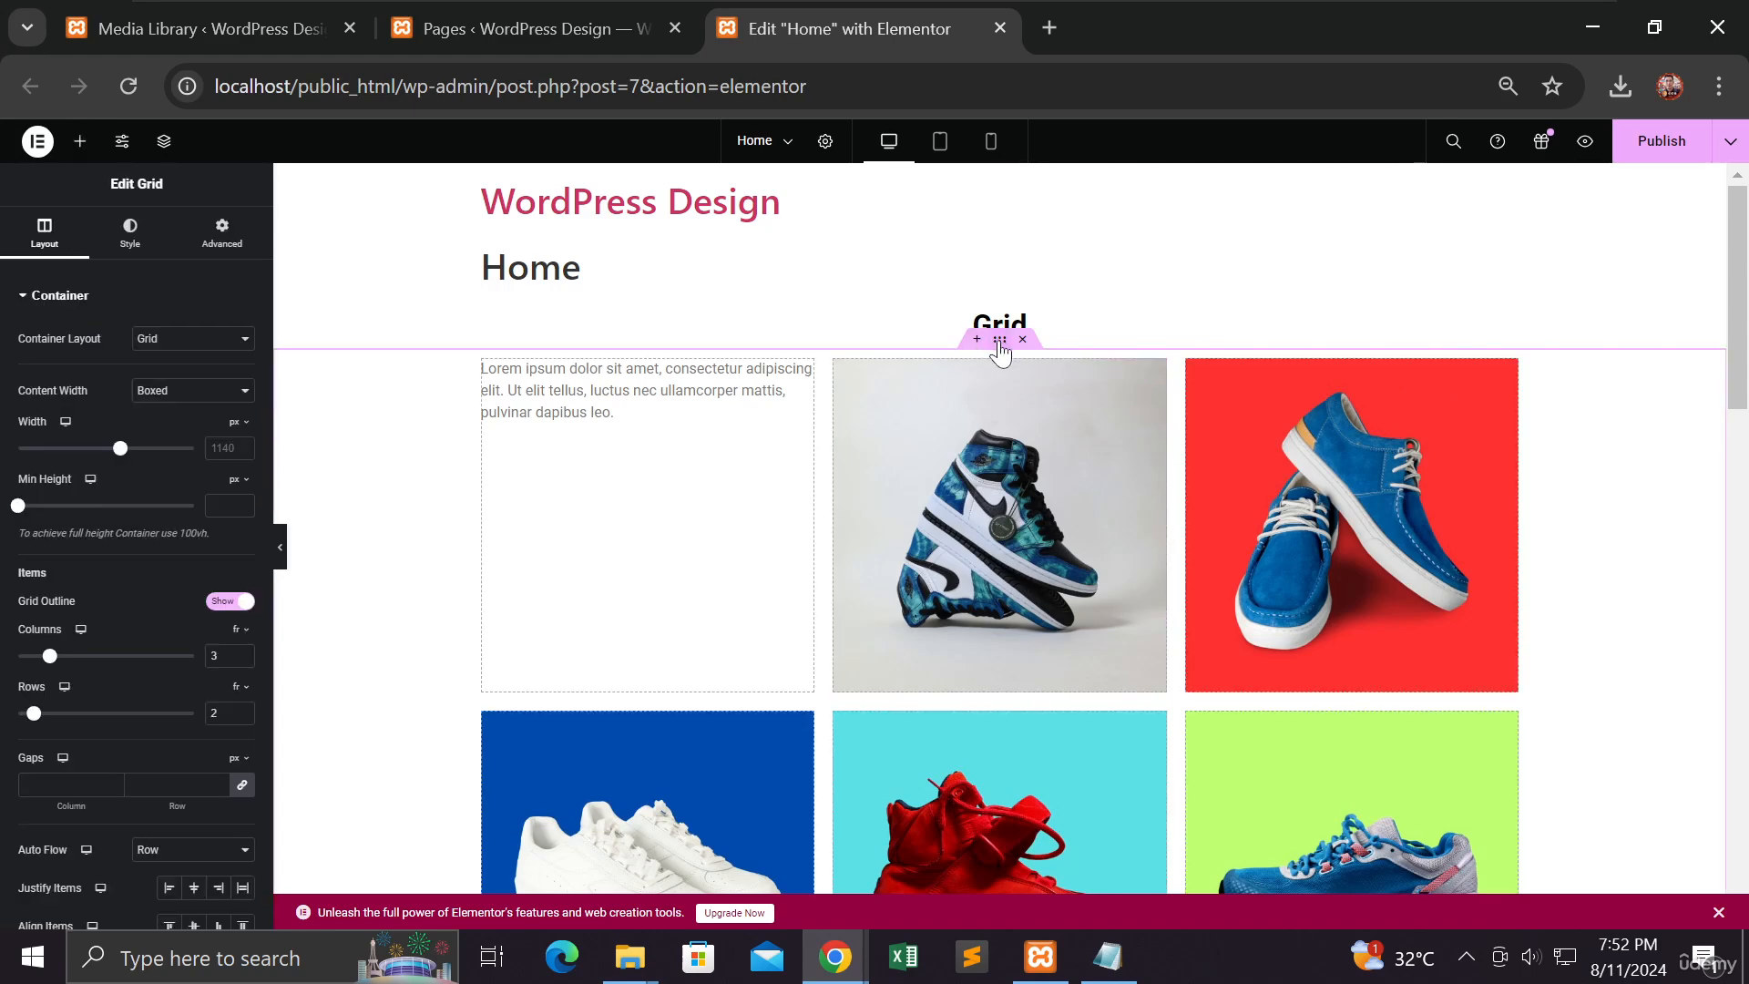
pyautogui.scroll(-3, 1000, 355)
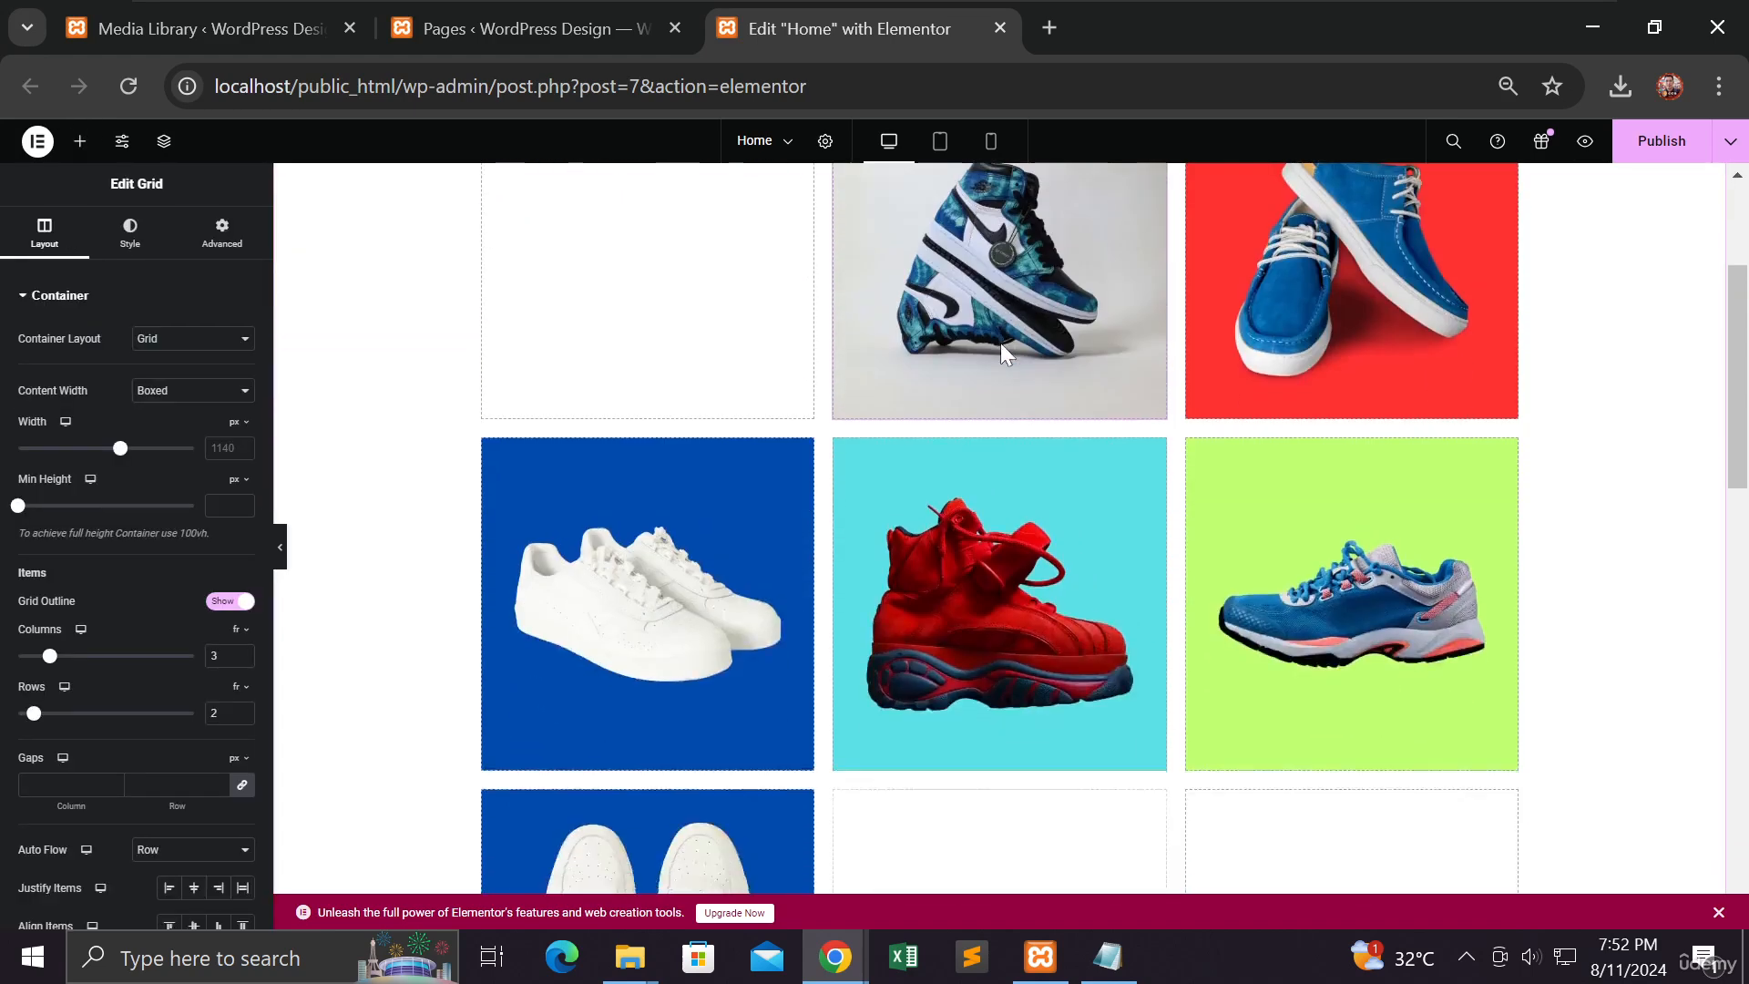
pyautogui.scroll(-3, 1001, 344)
pyautogui.scroll(6, 999, 338)
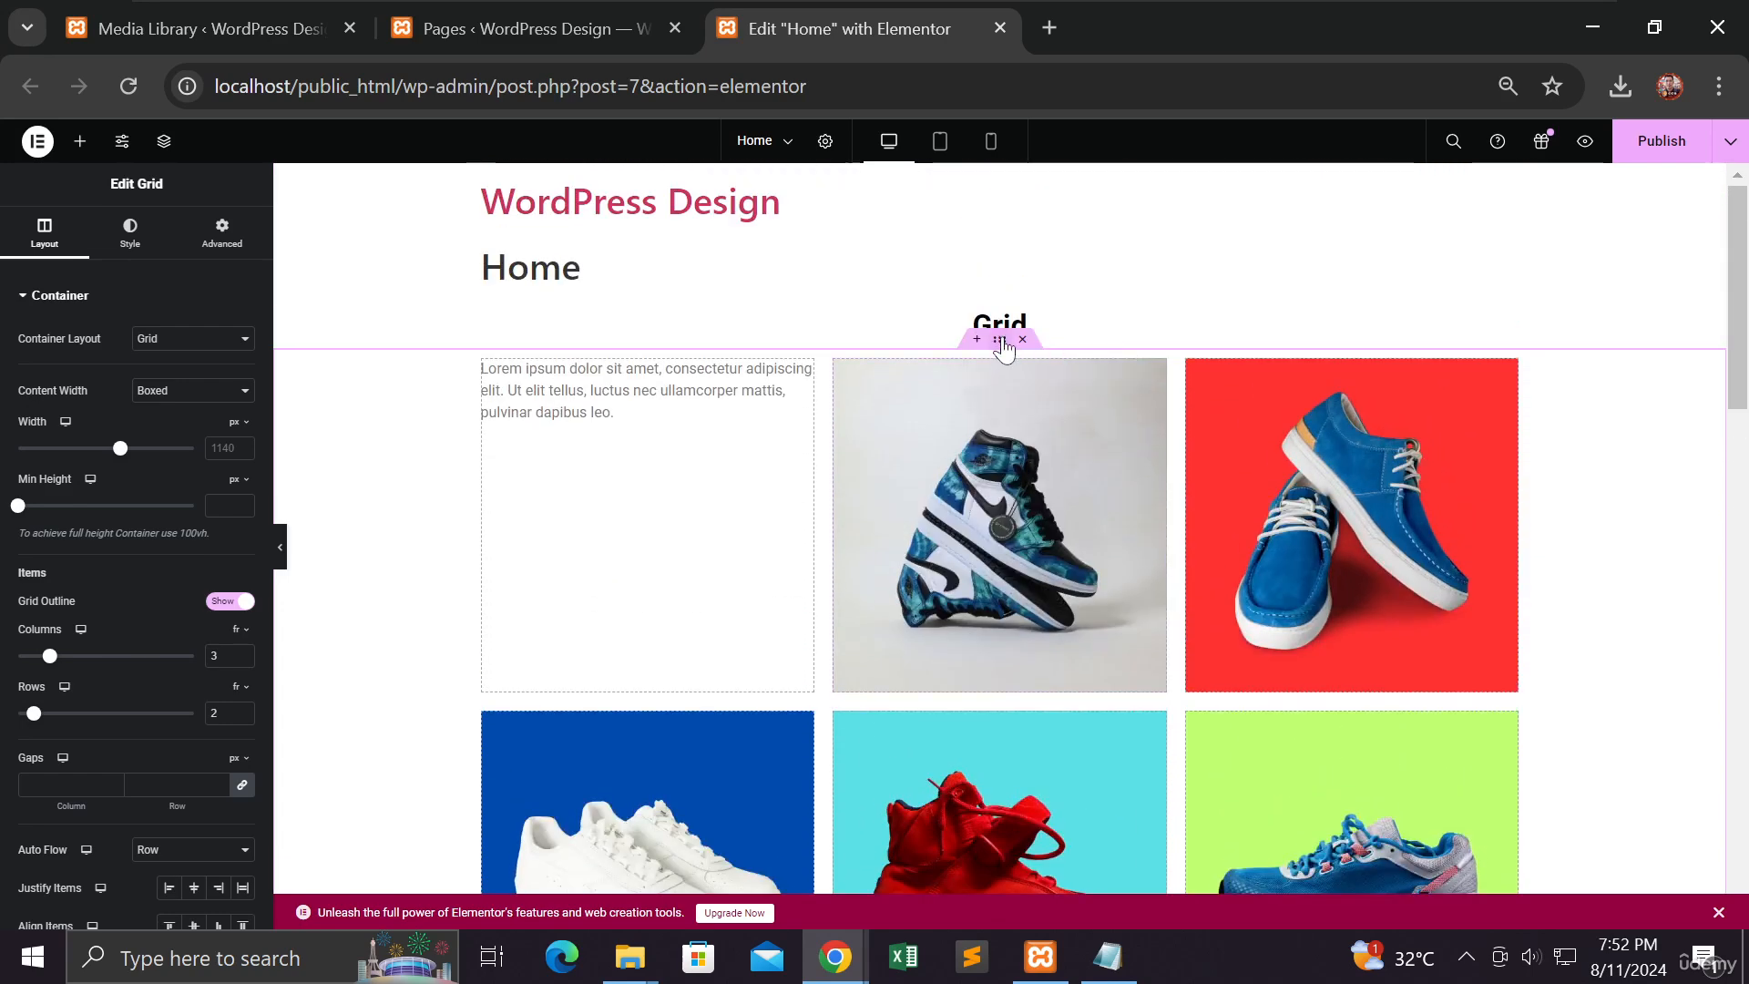
pyautogui.rightClick(1002, 340)
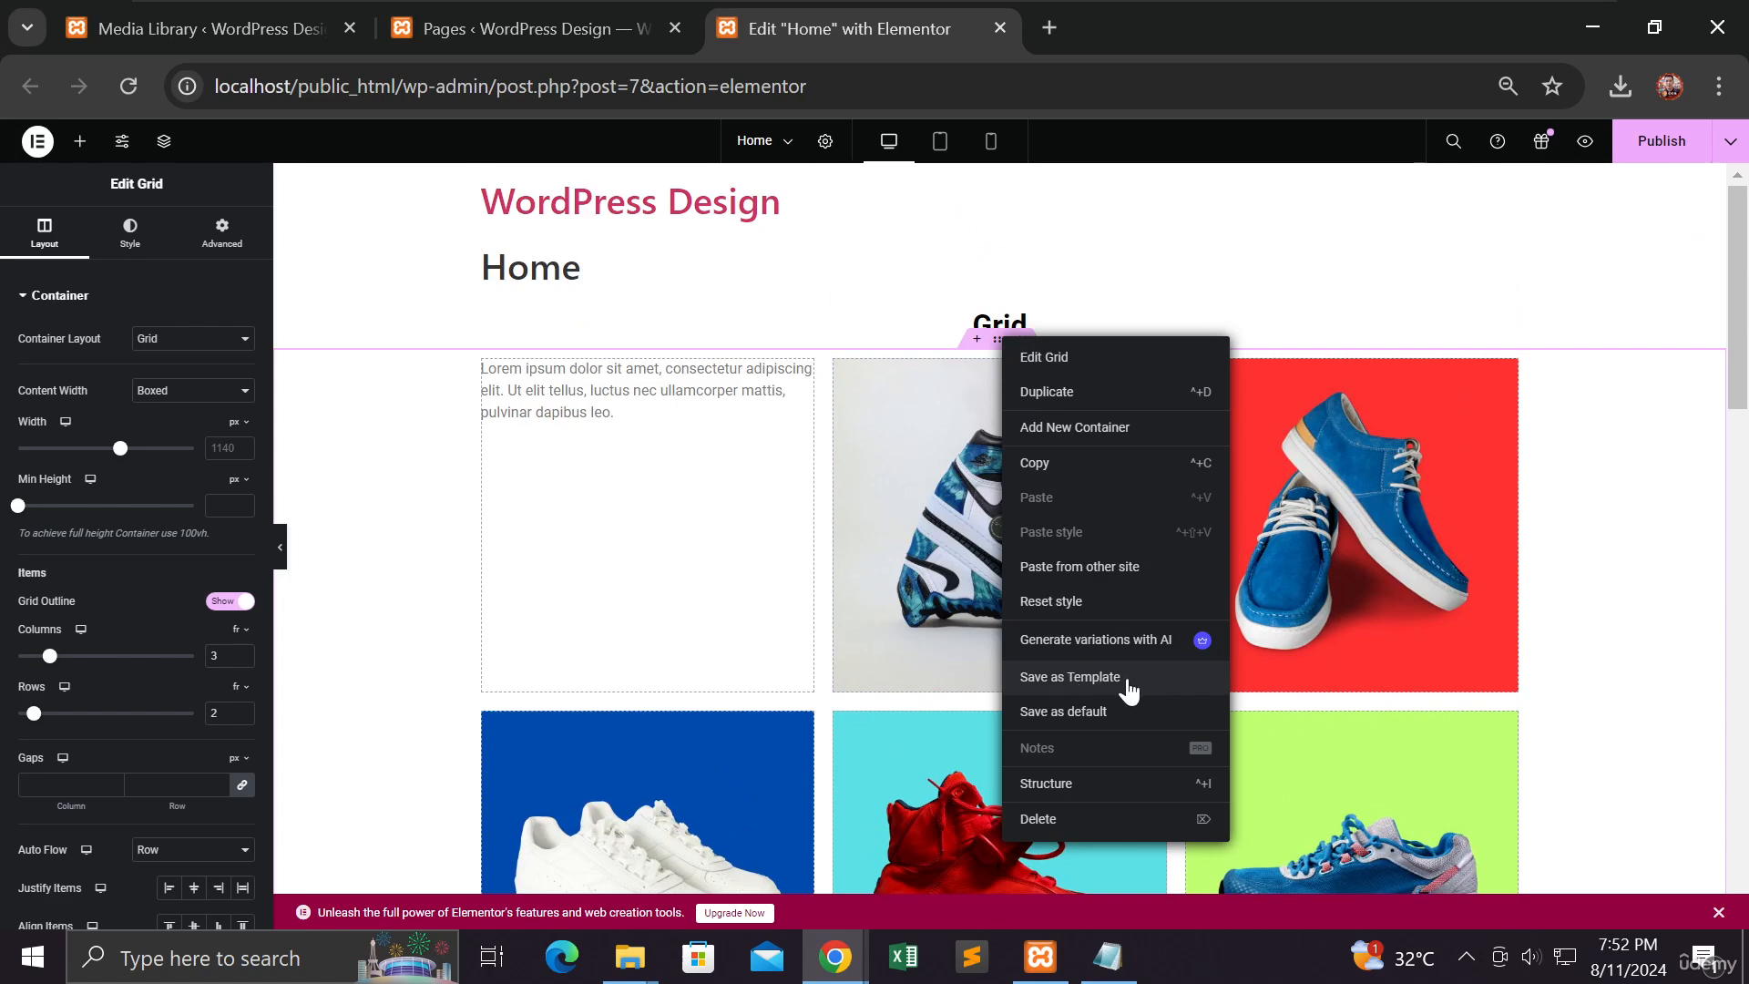
# Step: Save the Grid container to the library as template 'Grid Template Frontpage'
pyautogui.click(1089, 683)
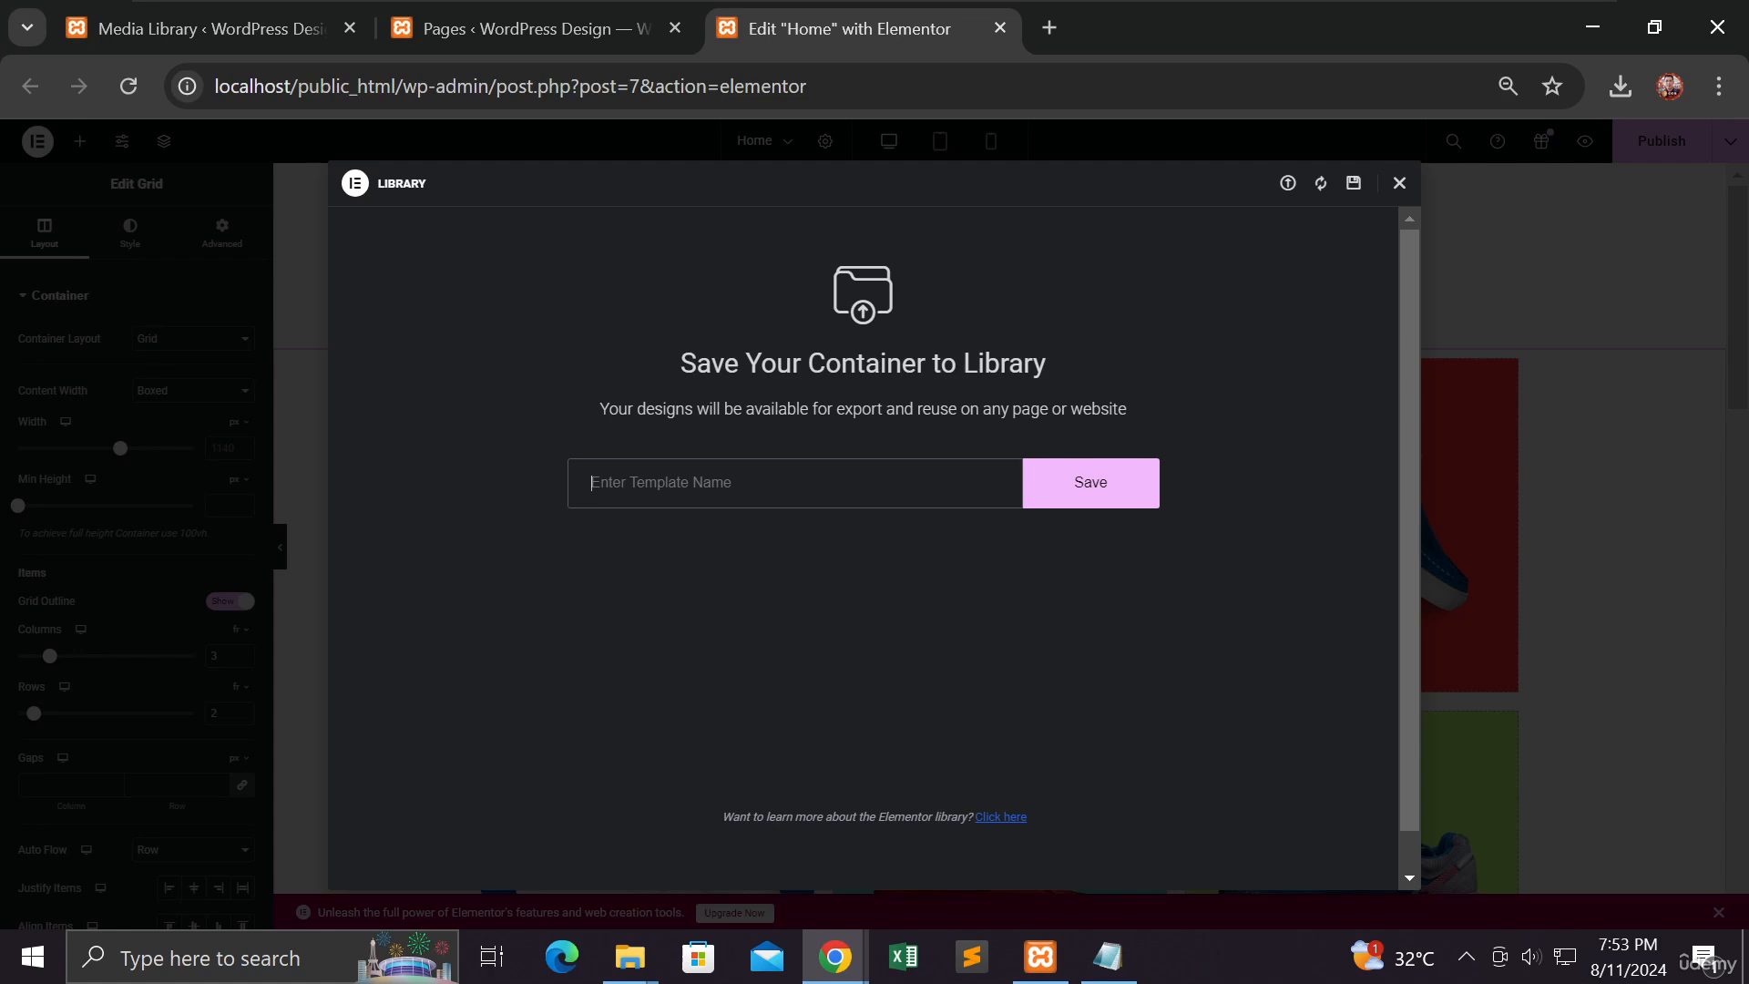
pyautogui.write('Grid Template Frontpage')
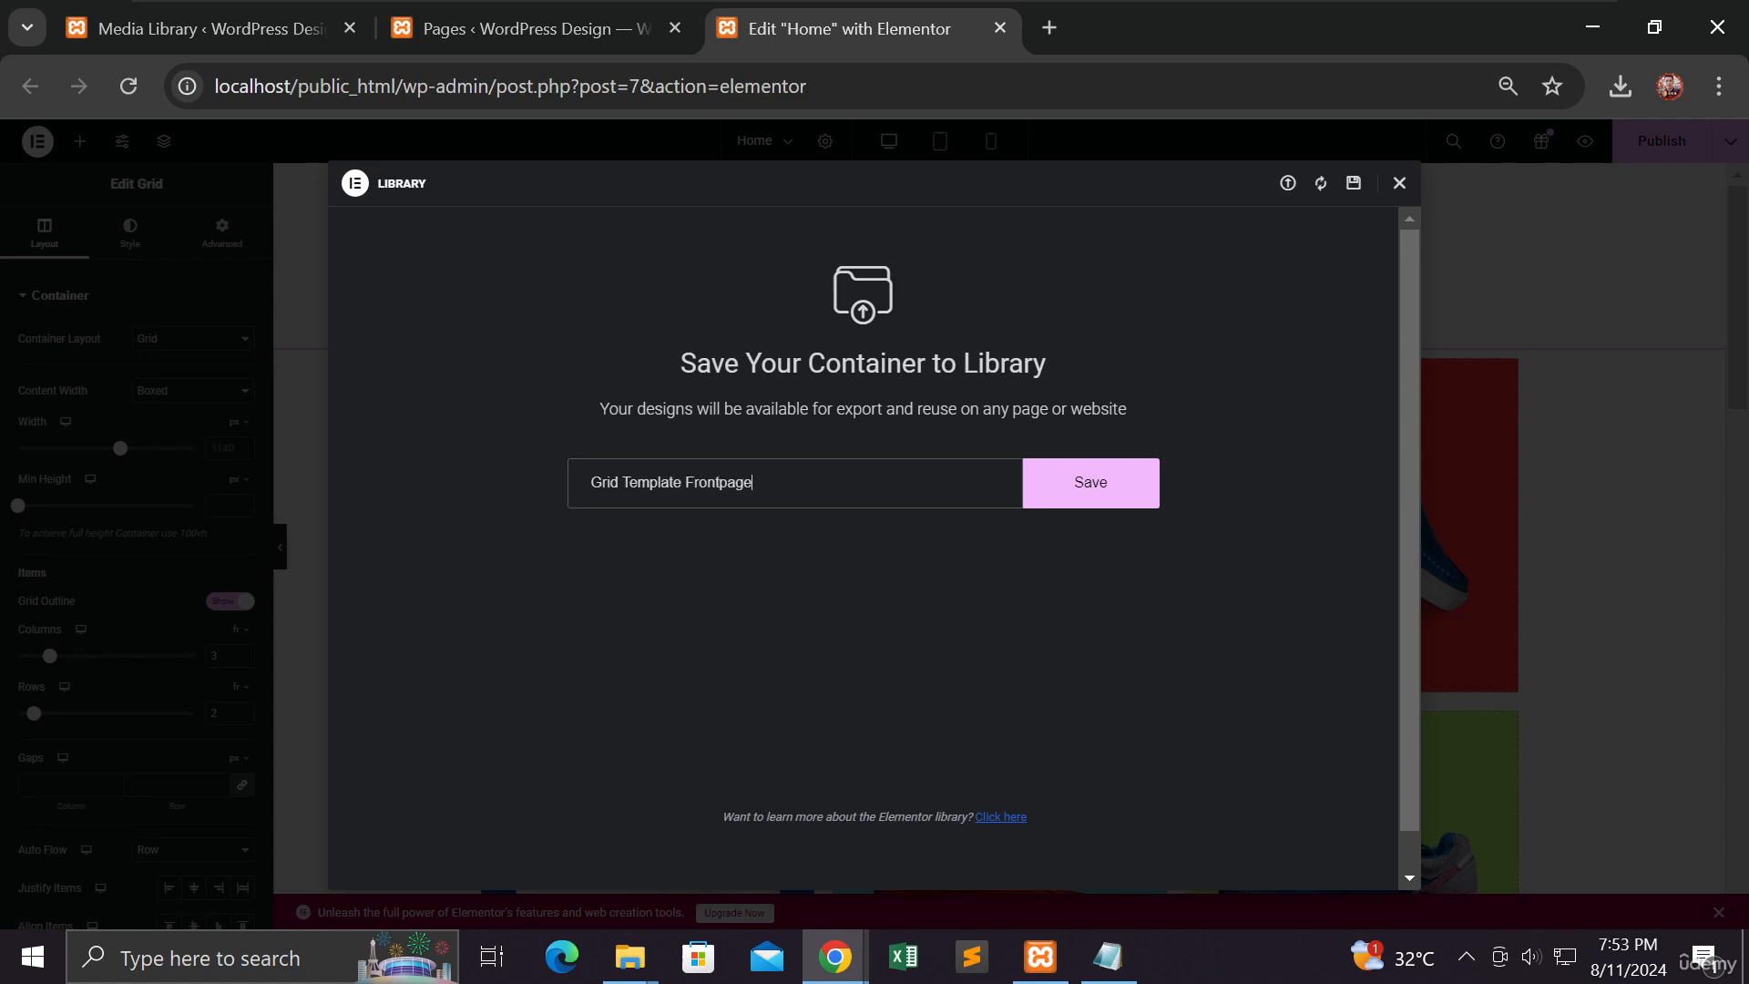
pyautogui.click(1090, 496)
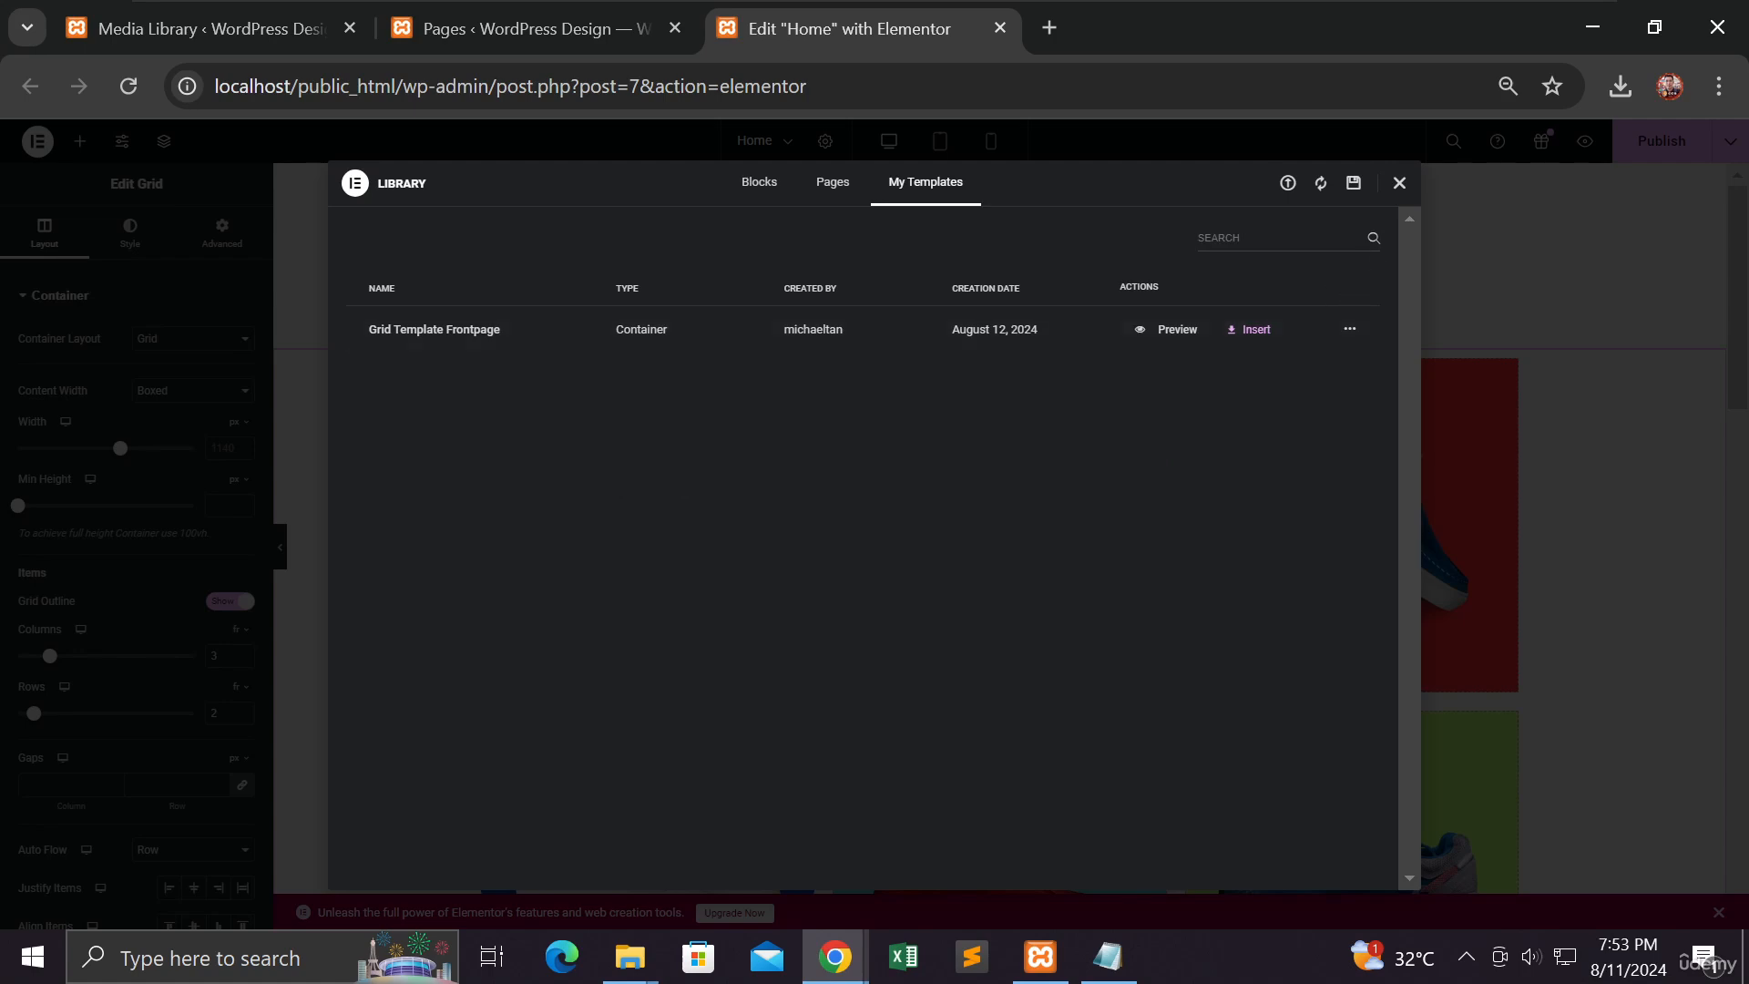
# Step: Close the template library and scroll to the empty area at the page bottom
pyautogui.click(1401, 186)
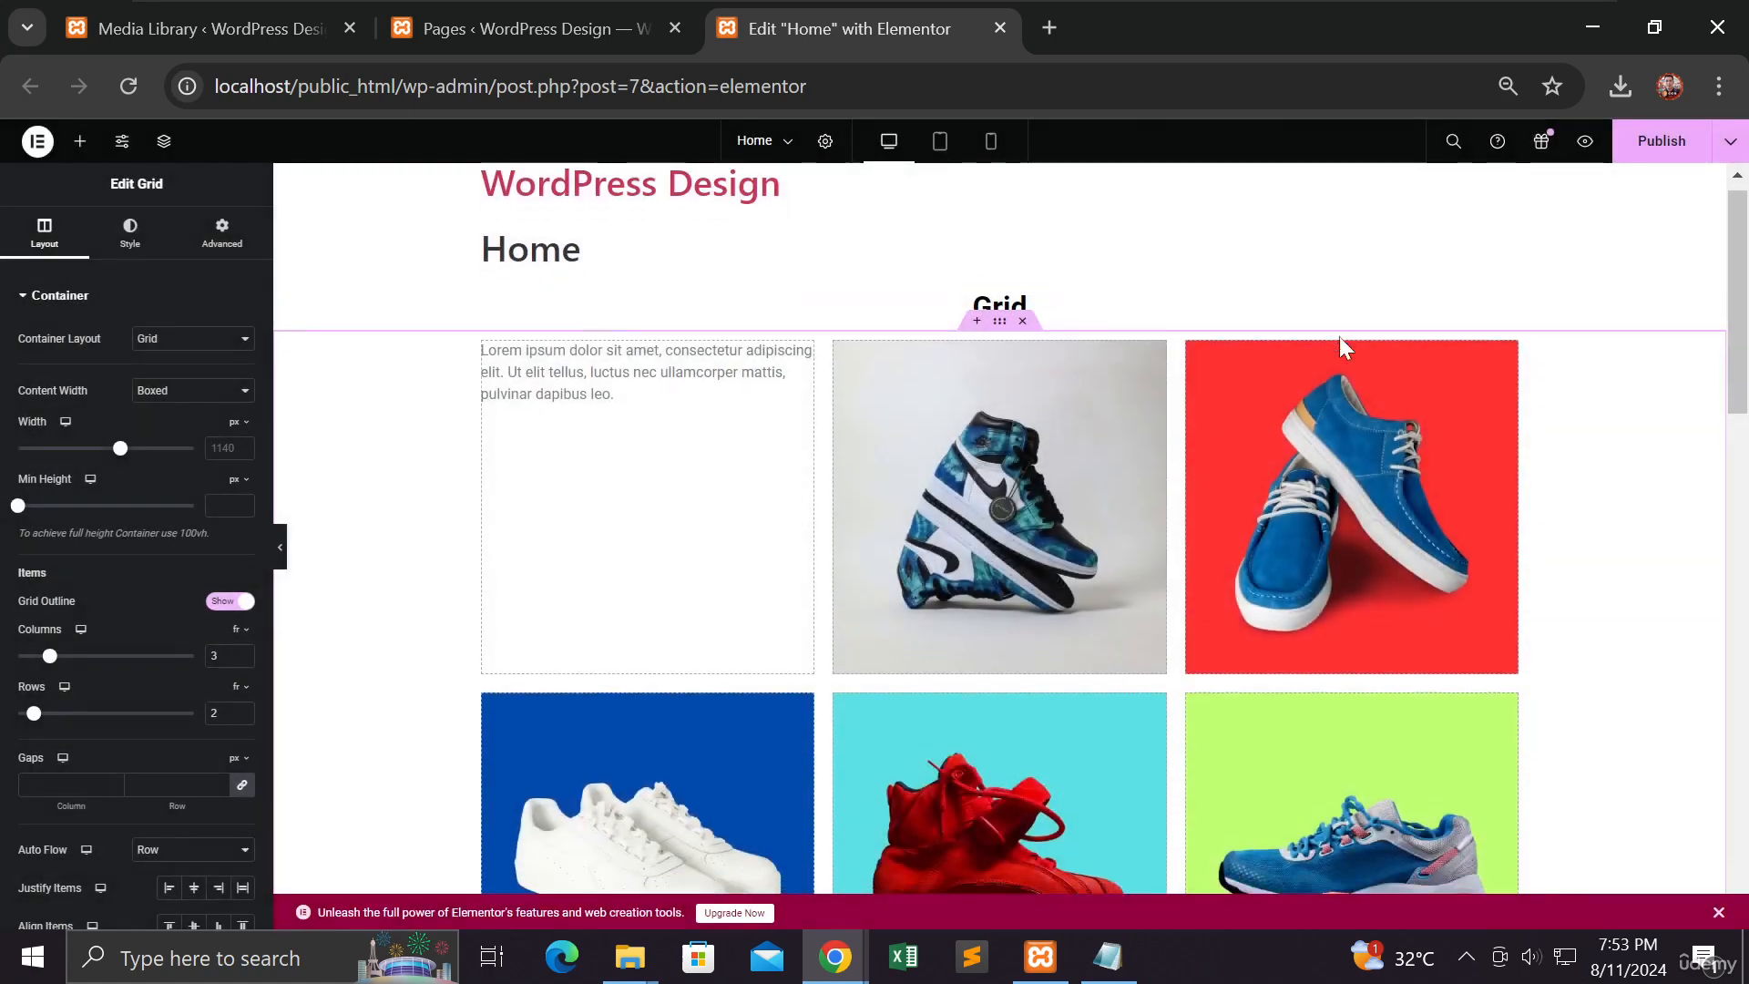
pyautogui.scroll(-10, 1339, 336)
pyautogui.scroll(-2, 1338, 349)
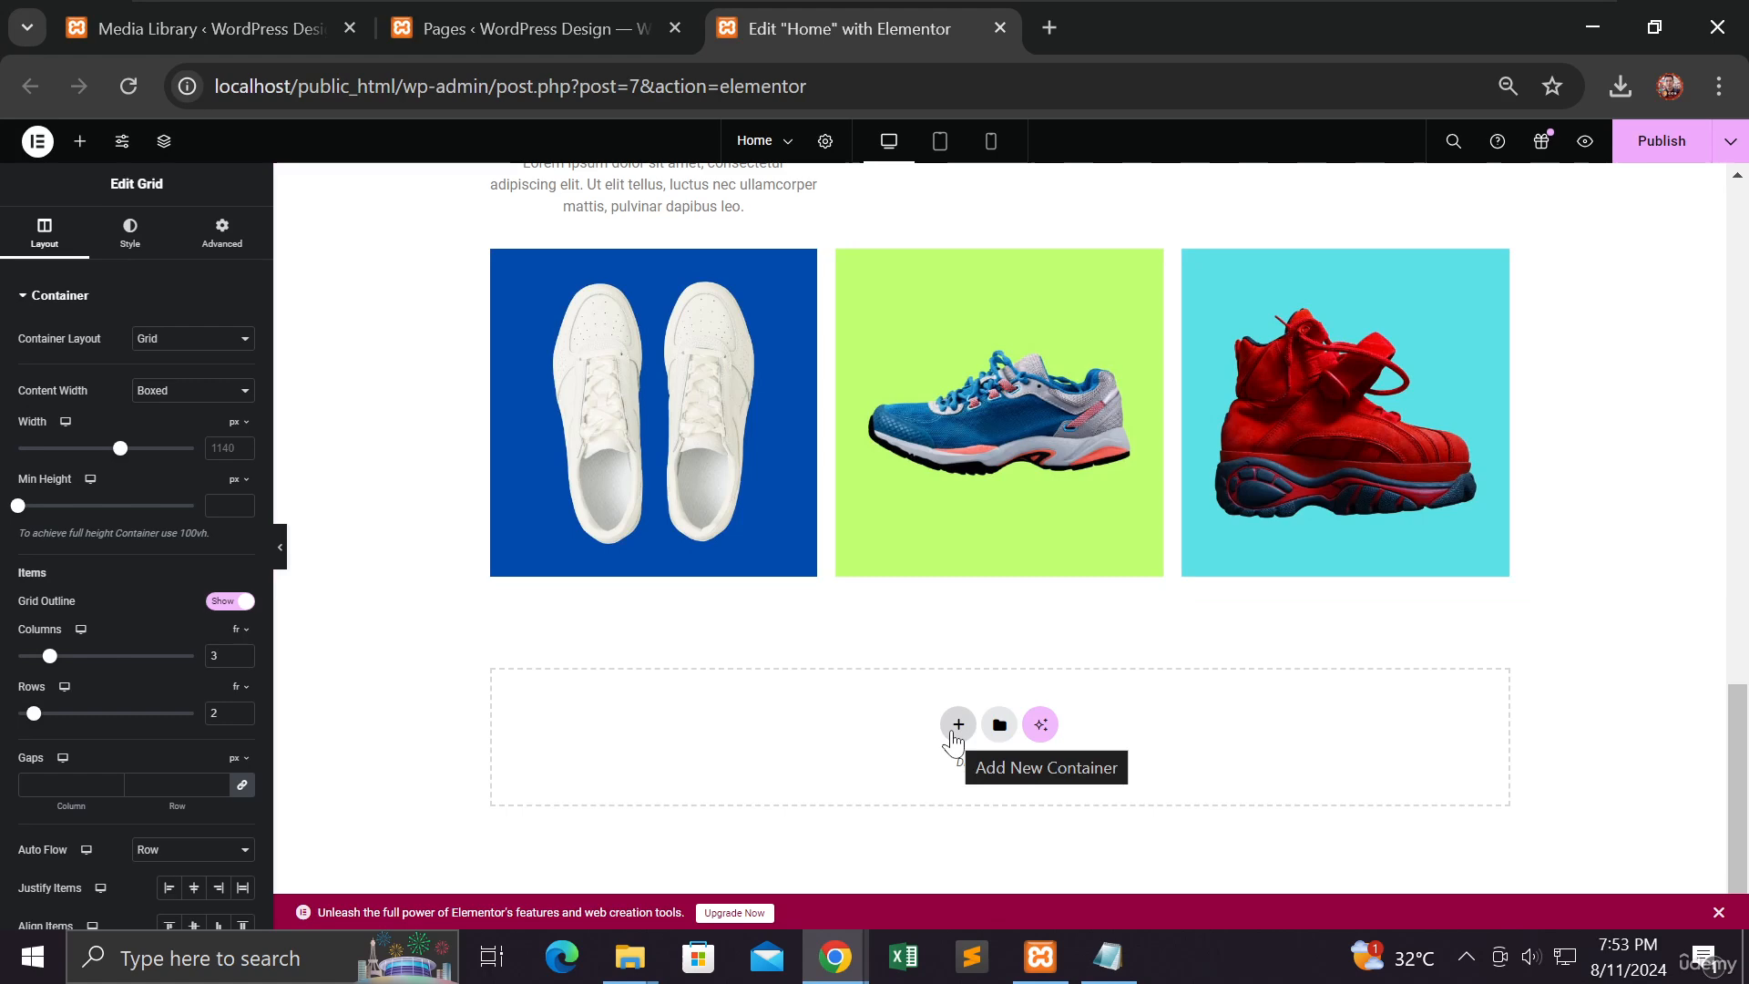
pyautogui.rightClick(825, 718)
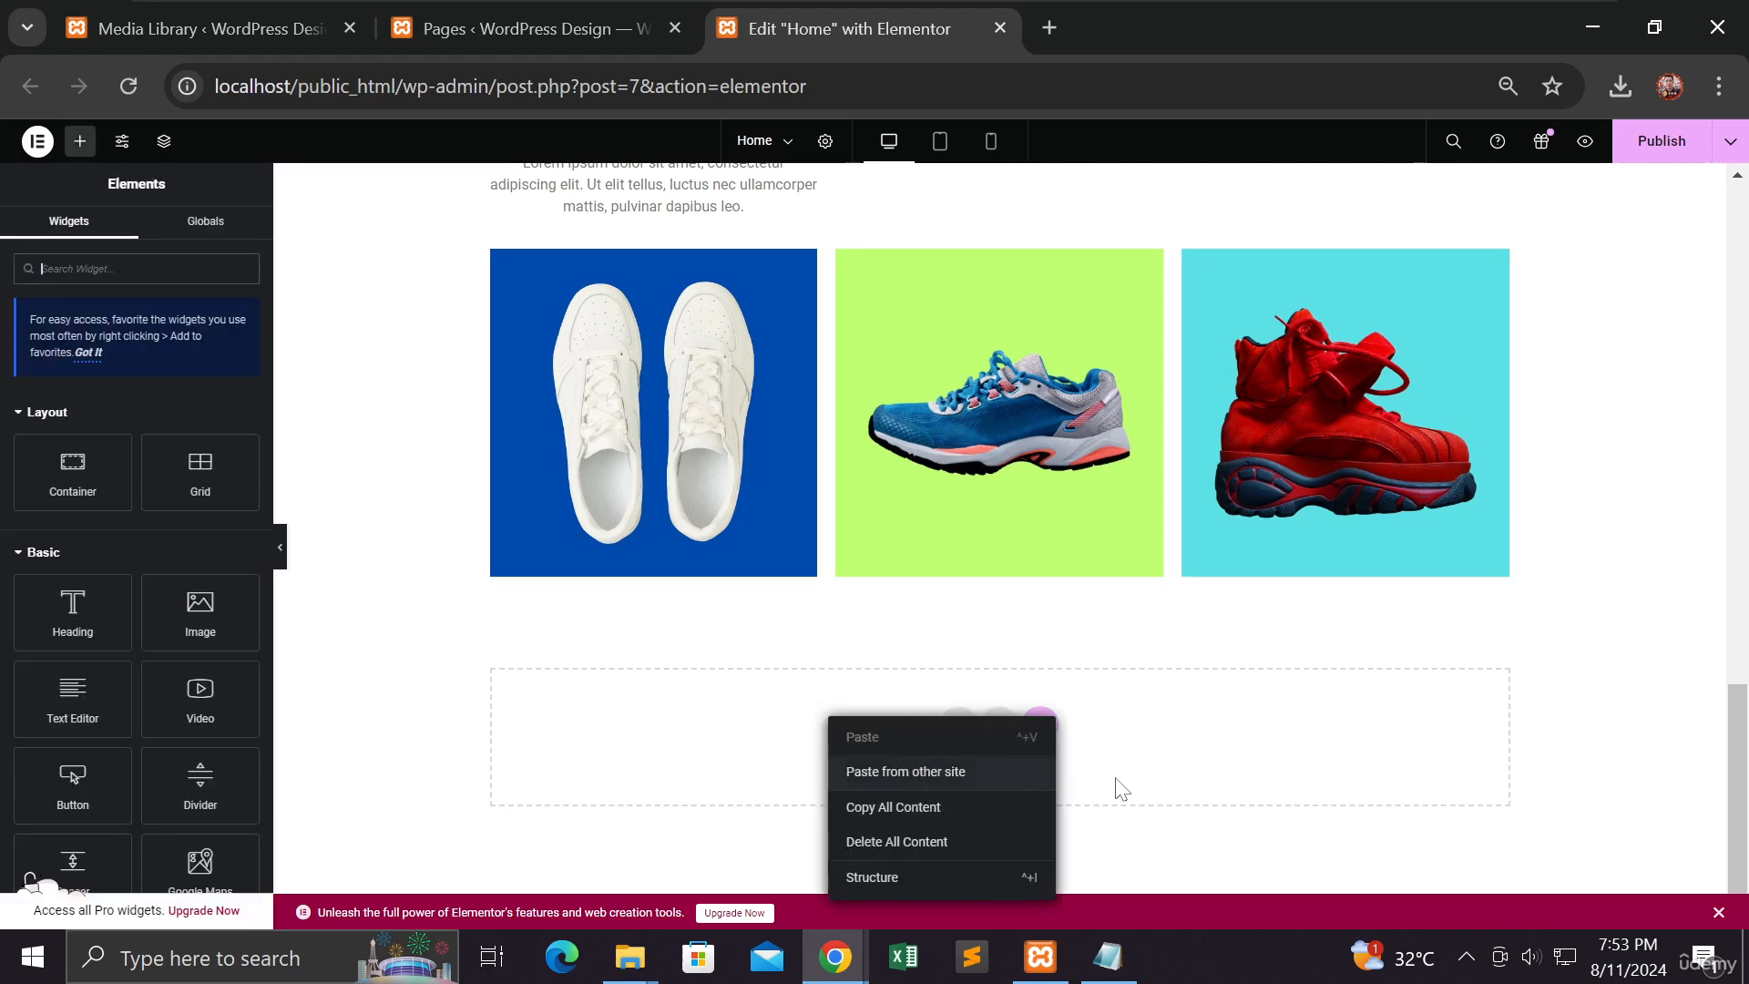
pyautogui.scroll(2, 1199, 723)
pyautogui.scroll(-2, 1199, 723)
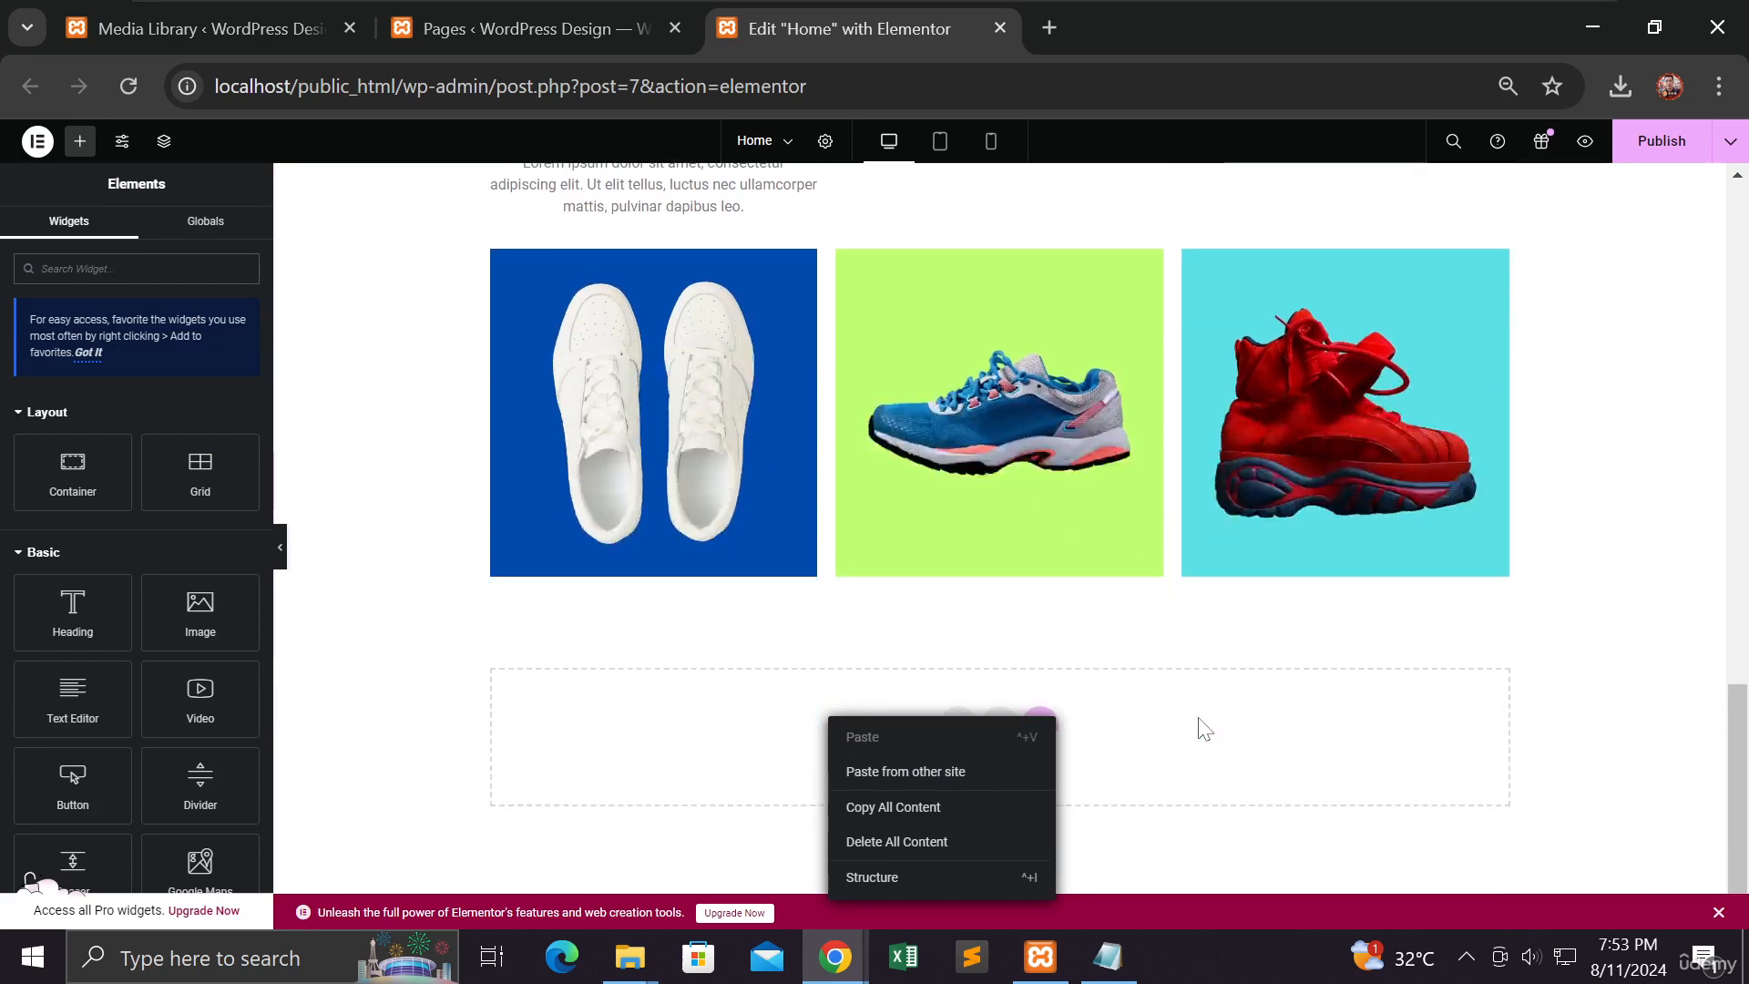
pyautogui.click(776, 765)
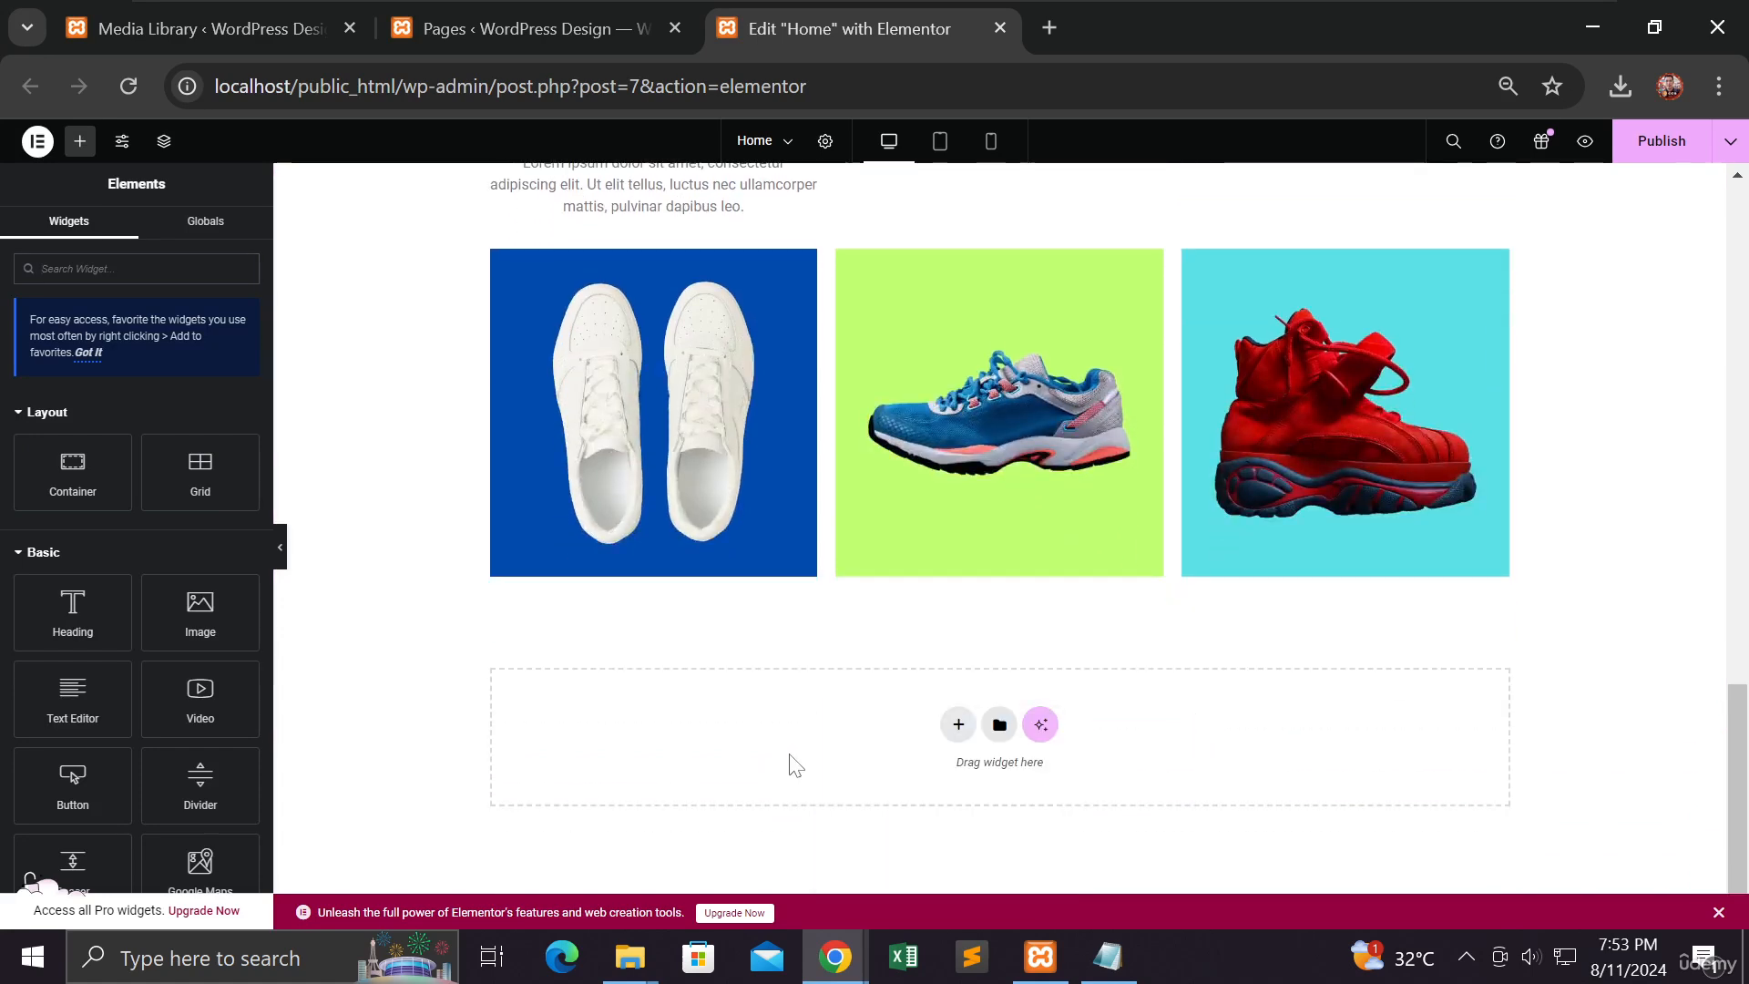
# Step: Glance at the page structure, then start a new container in the bottom empty section
pyautogui.rightClick(805, 698)
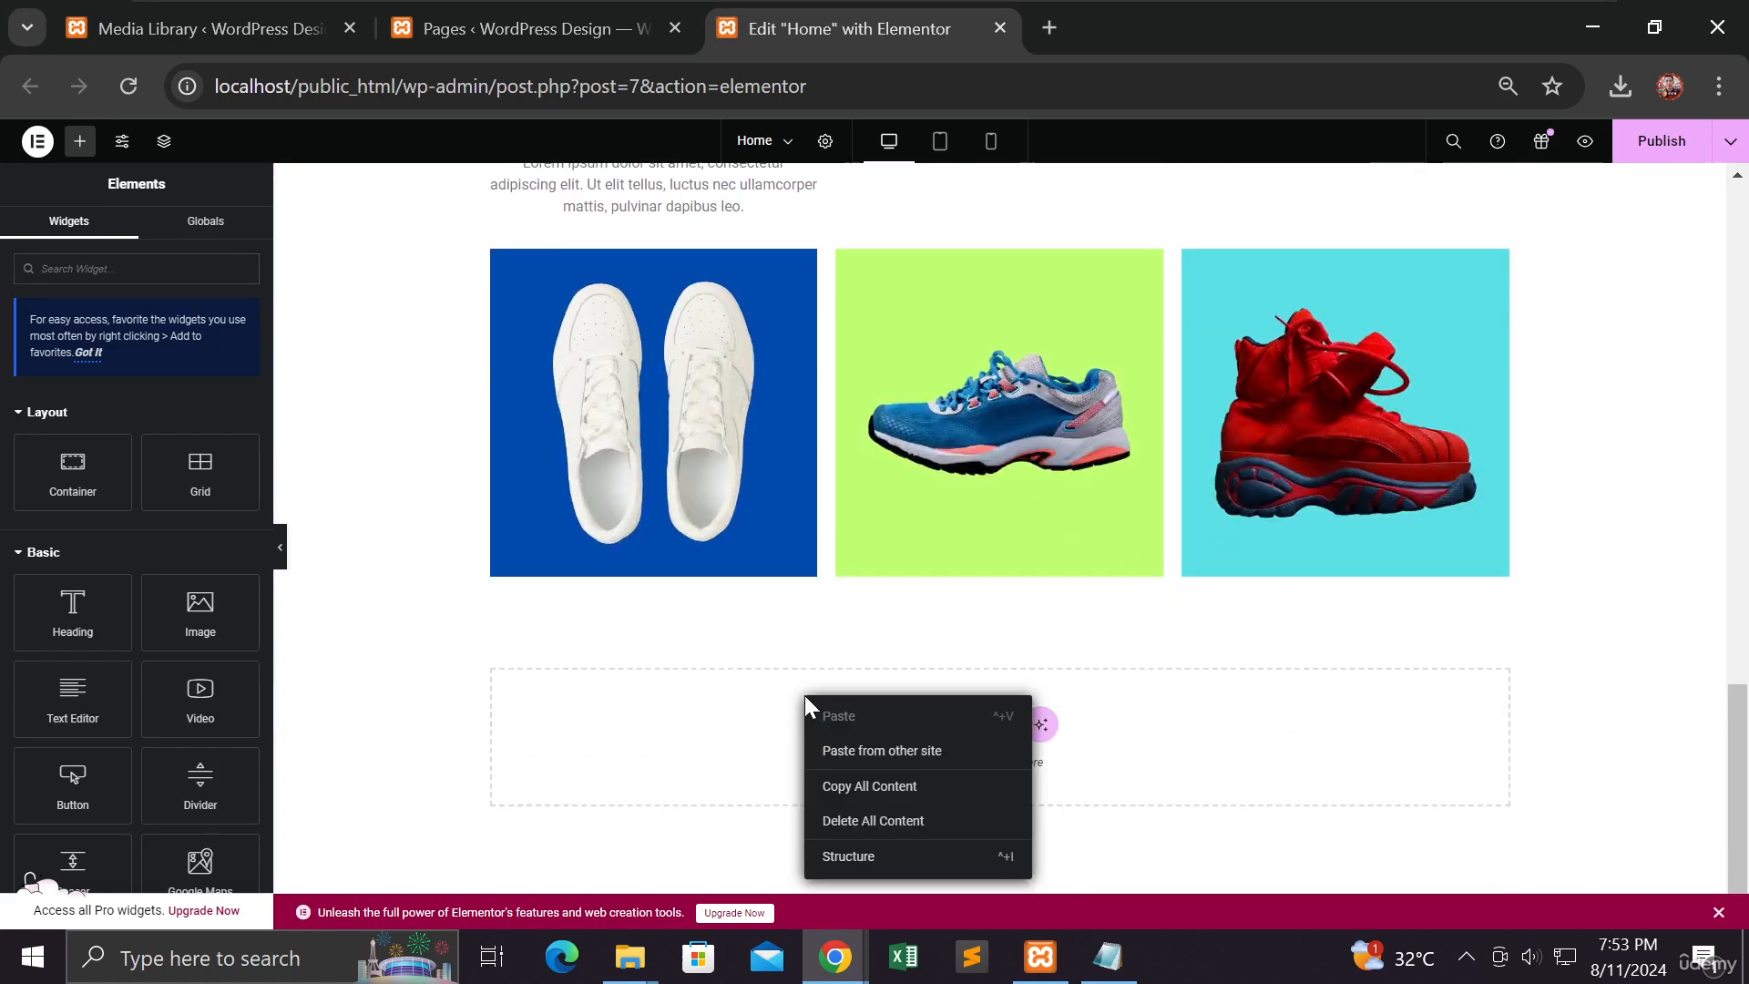
pyautogui.click(850, 857)
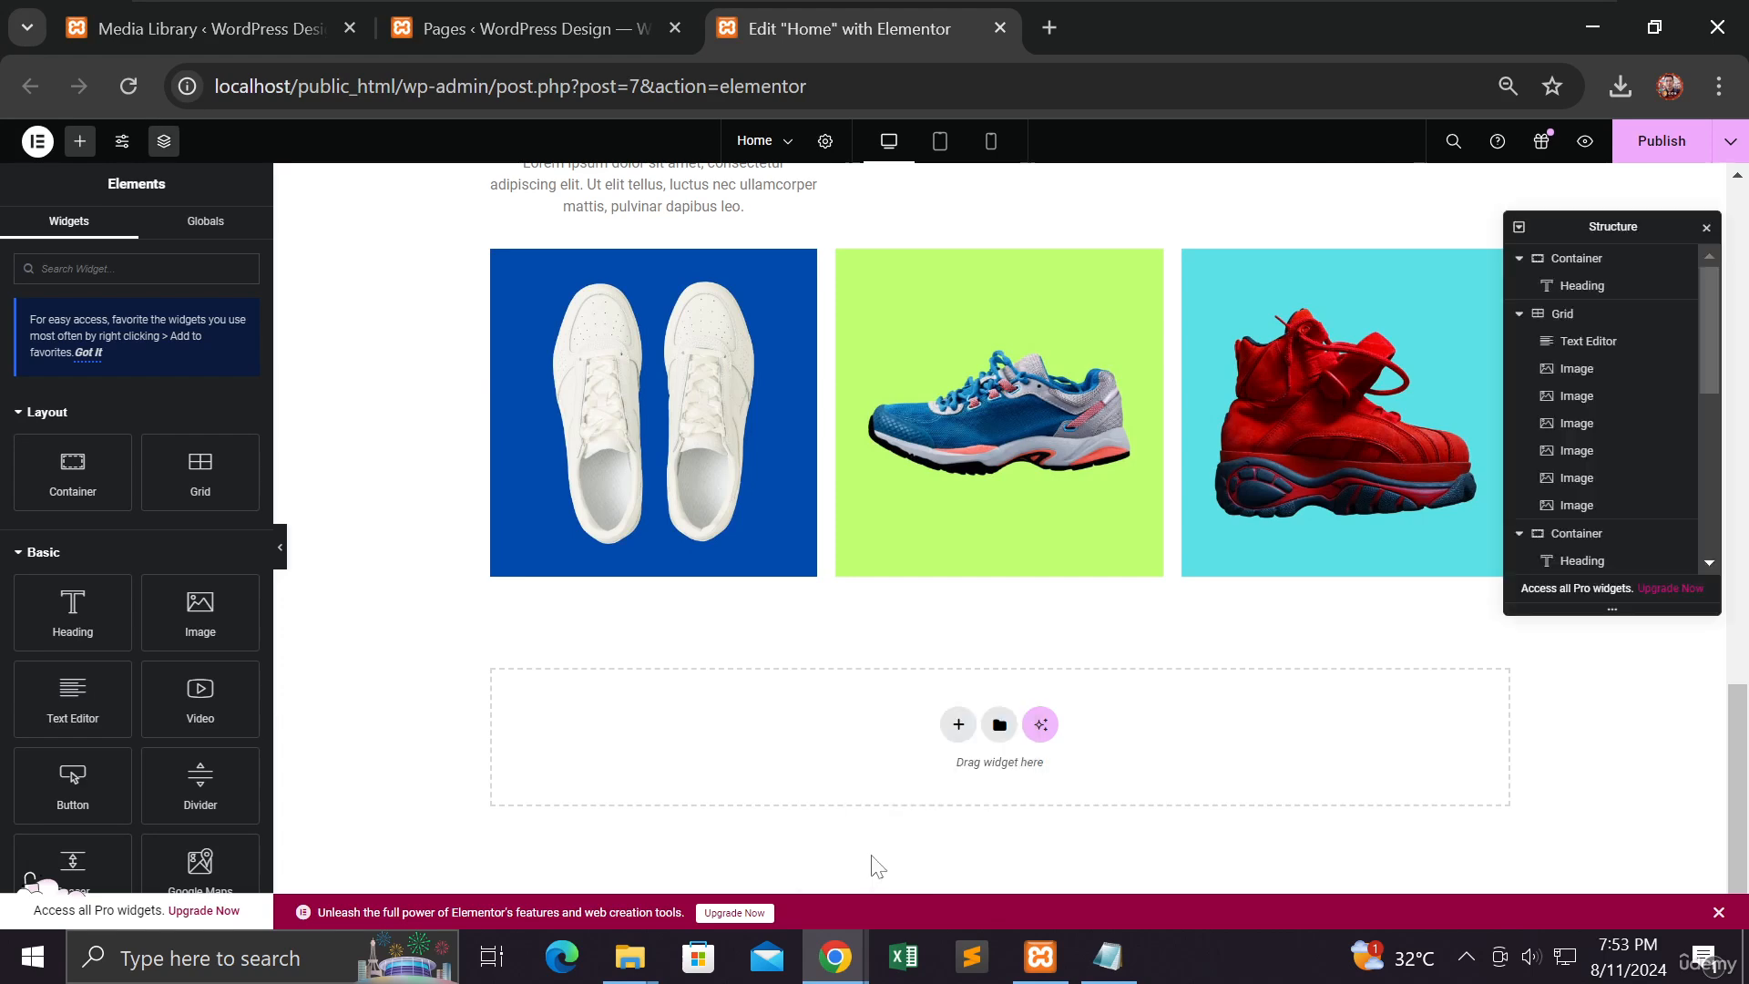
pyautogui.click(1706, 228)
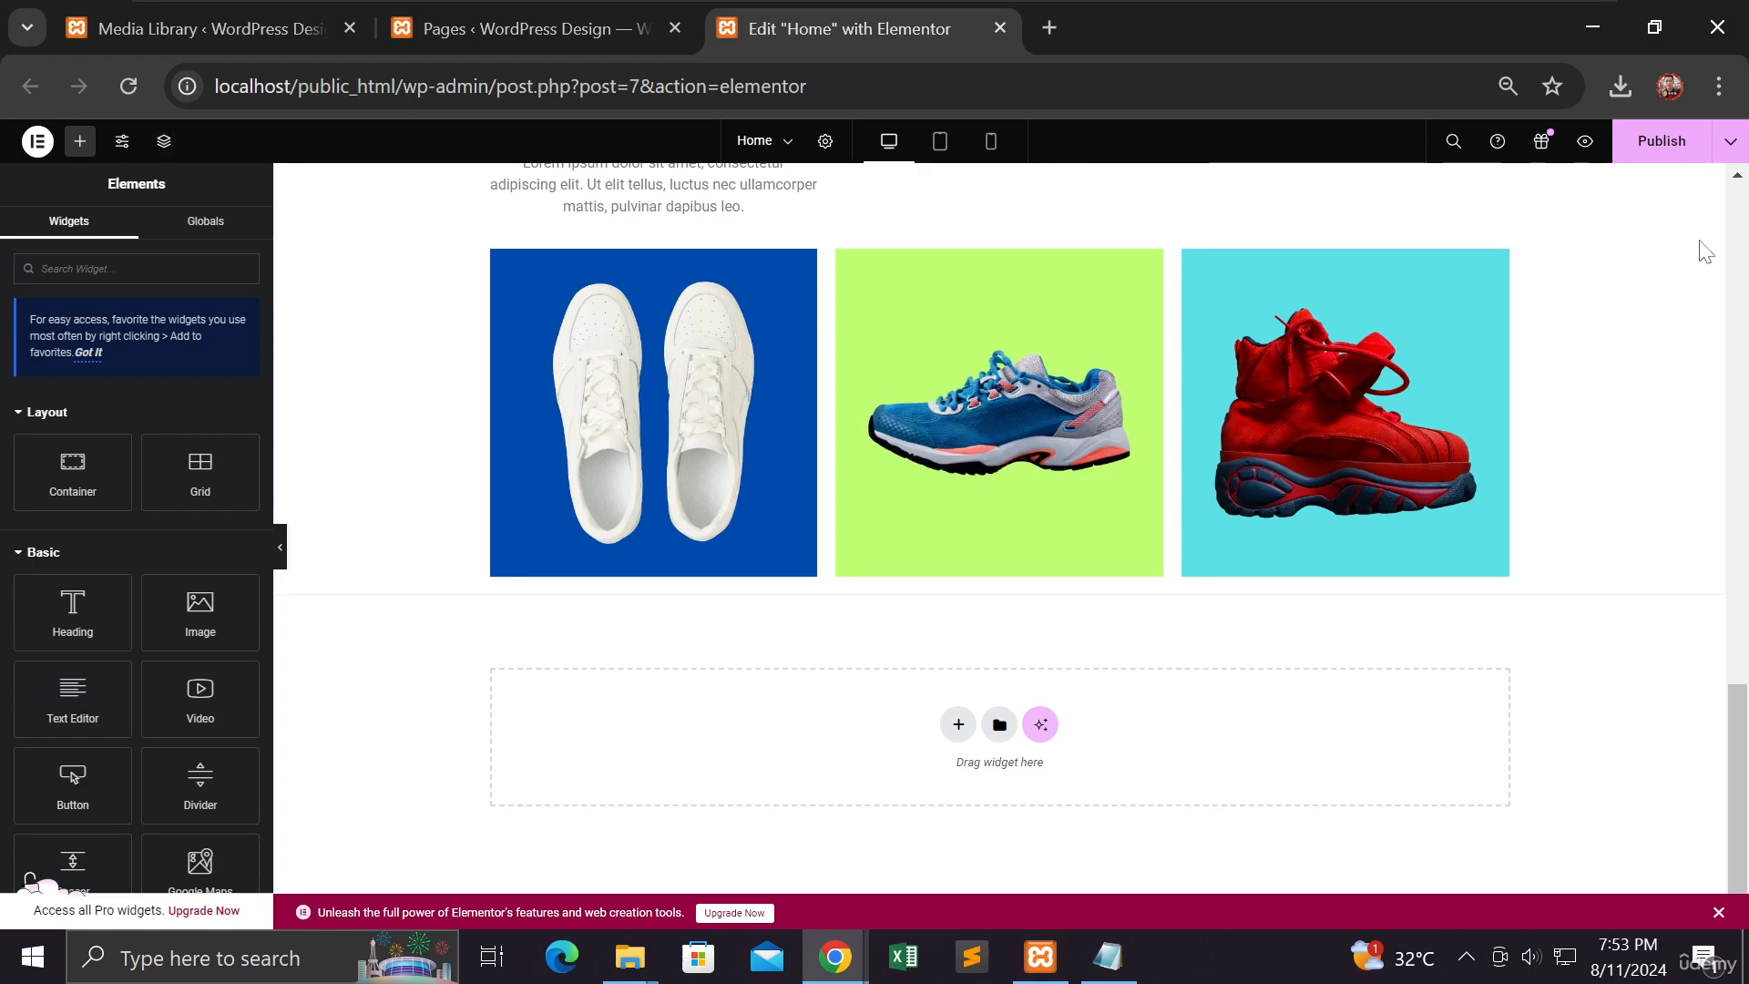
pyautogui.click(957, 728)
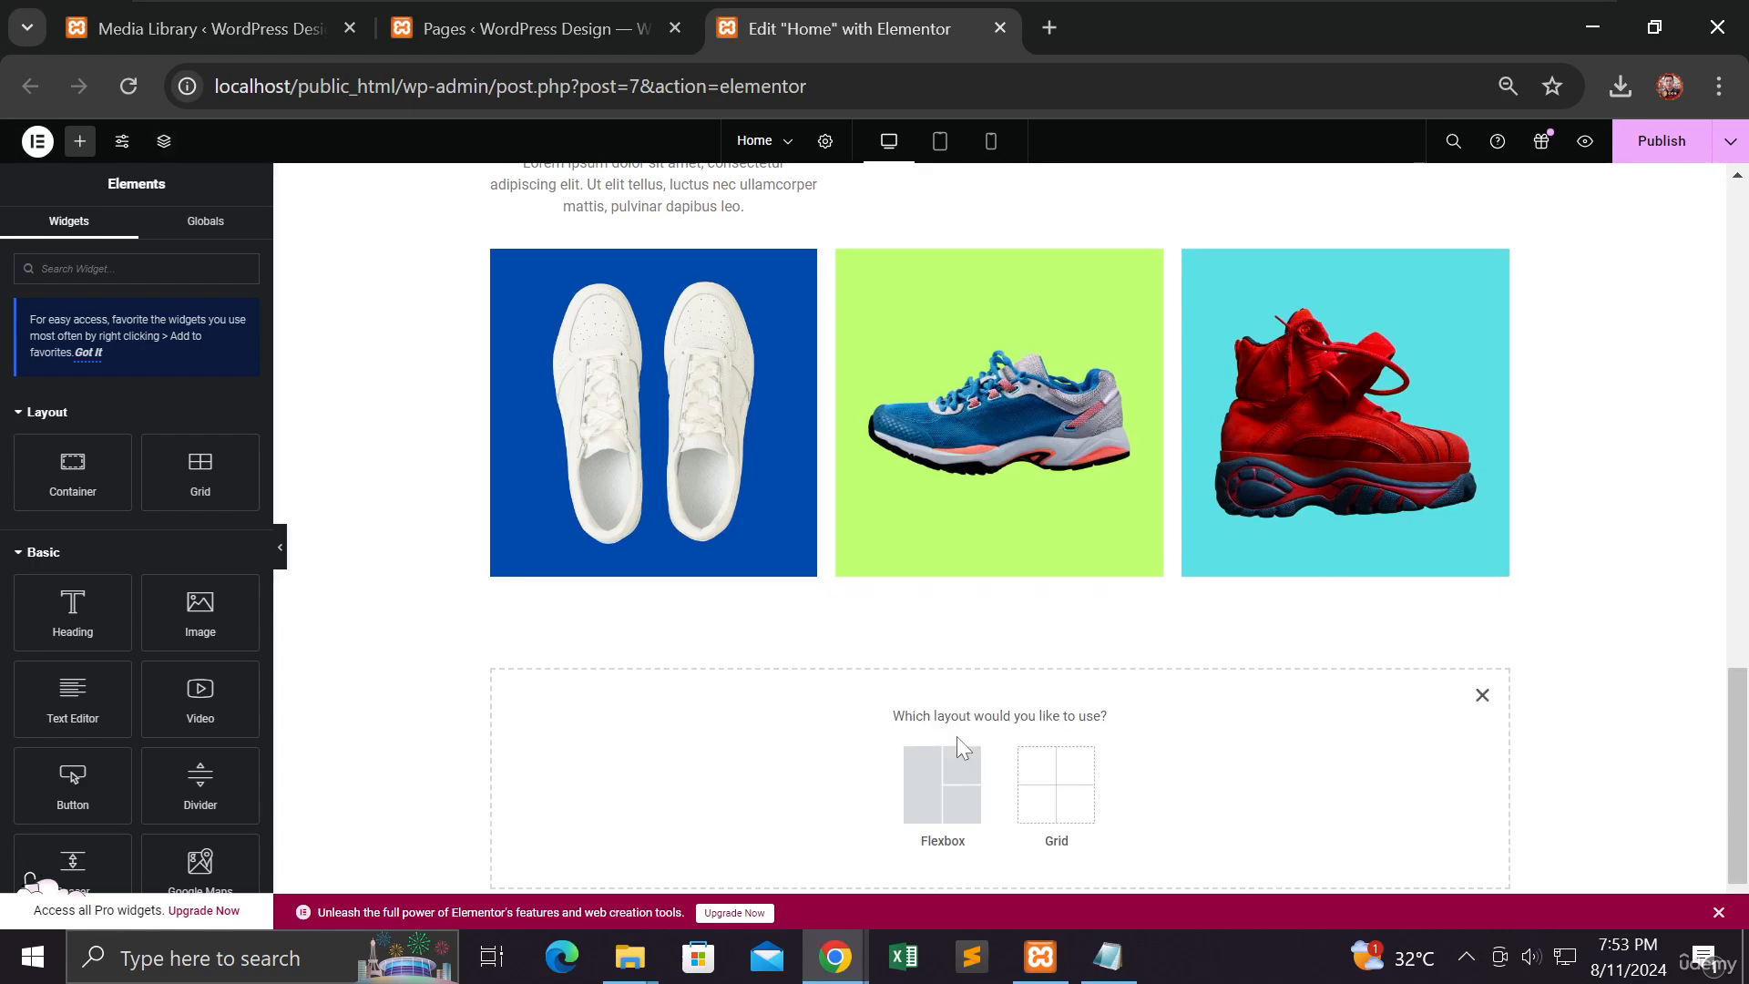
# Step: Cancel the Flexbox-or-Grid layout picker for the bottom section
pyautogui.scroll(-1, 870, 726)
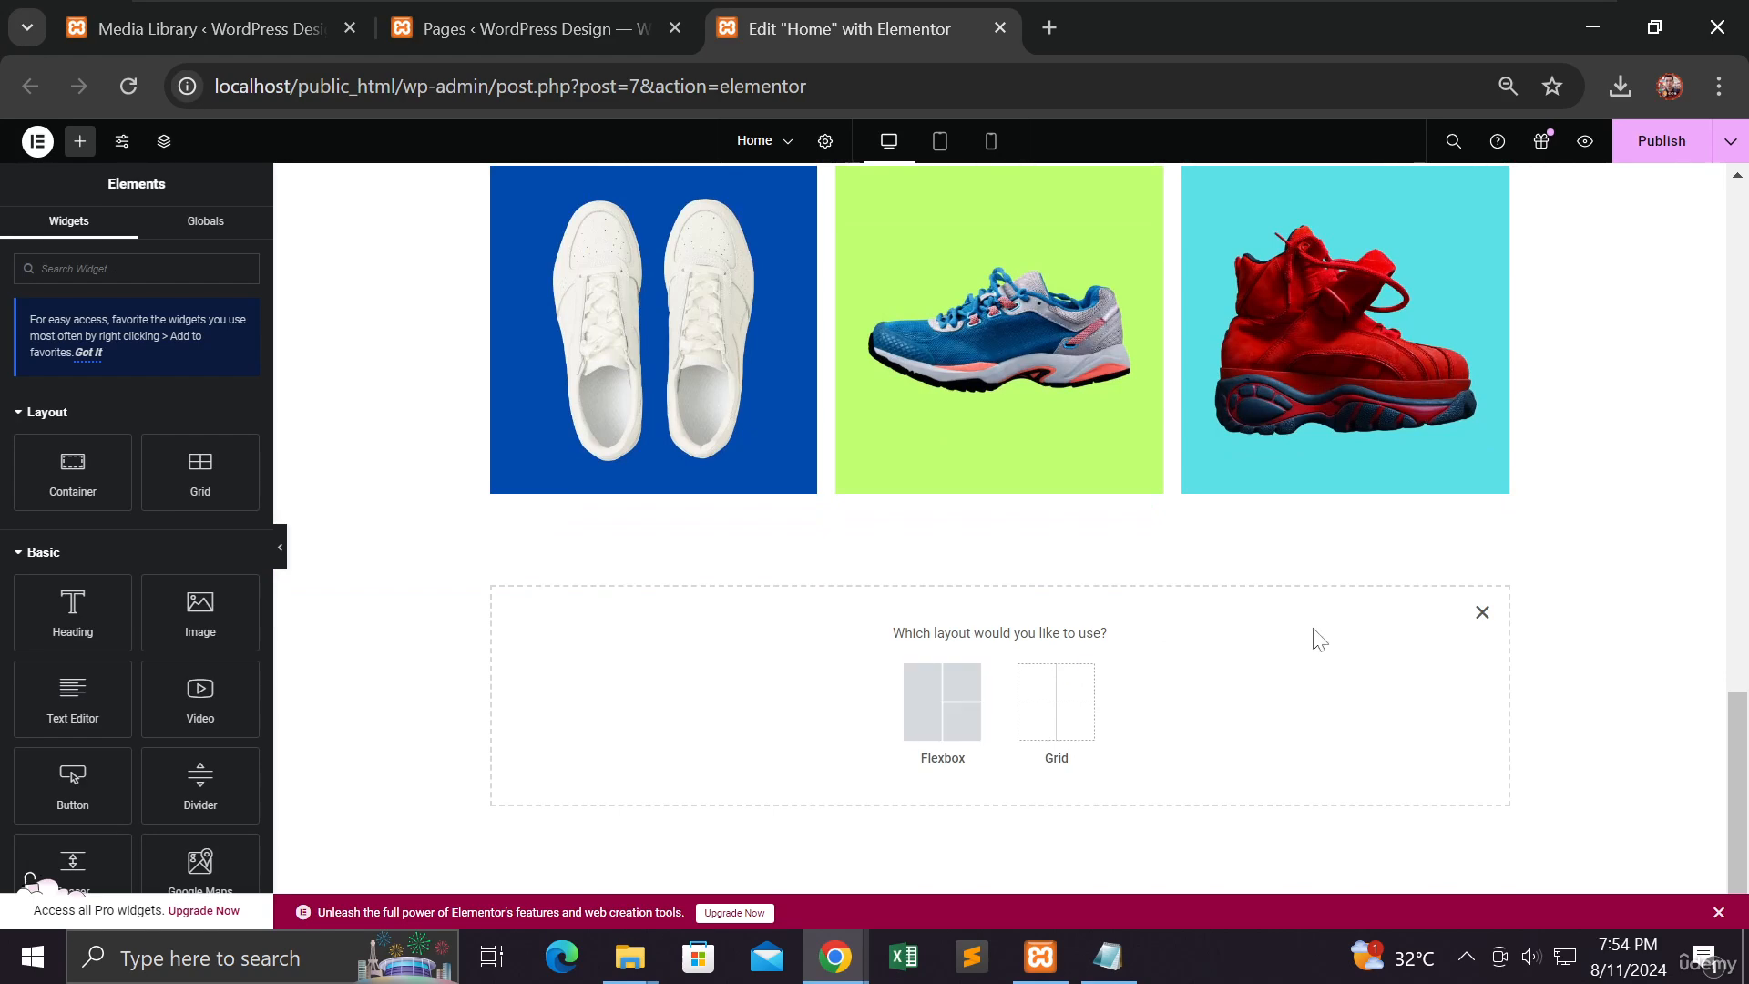
pyautogui.click(1481, 612)
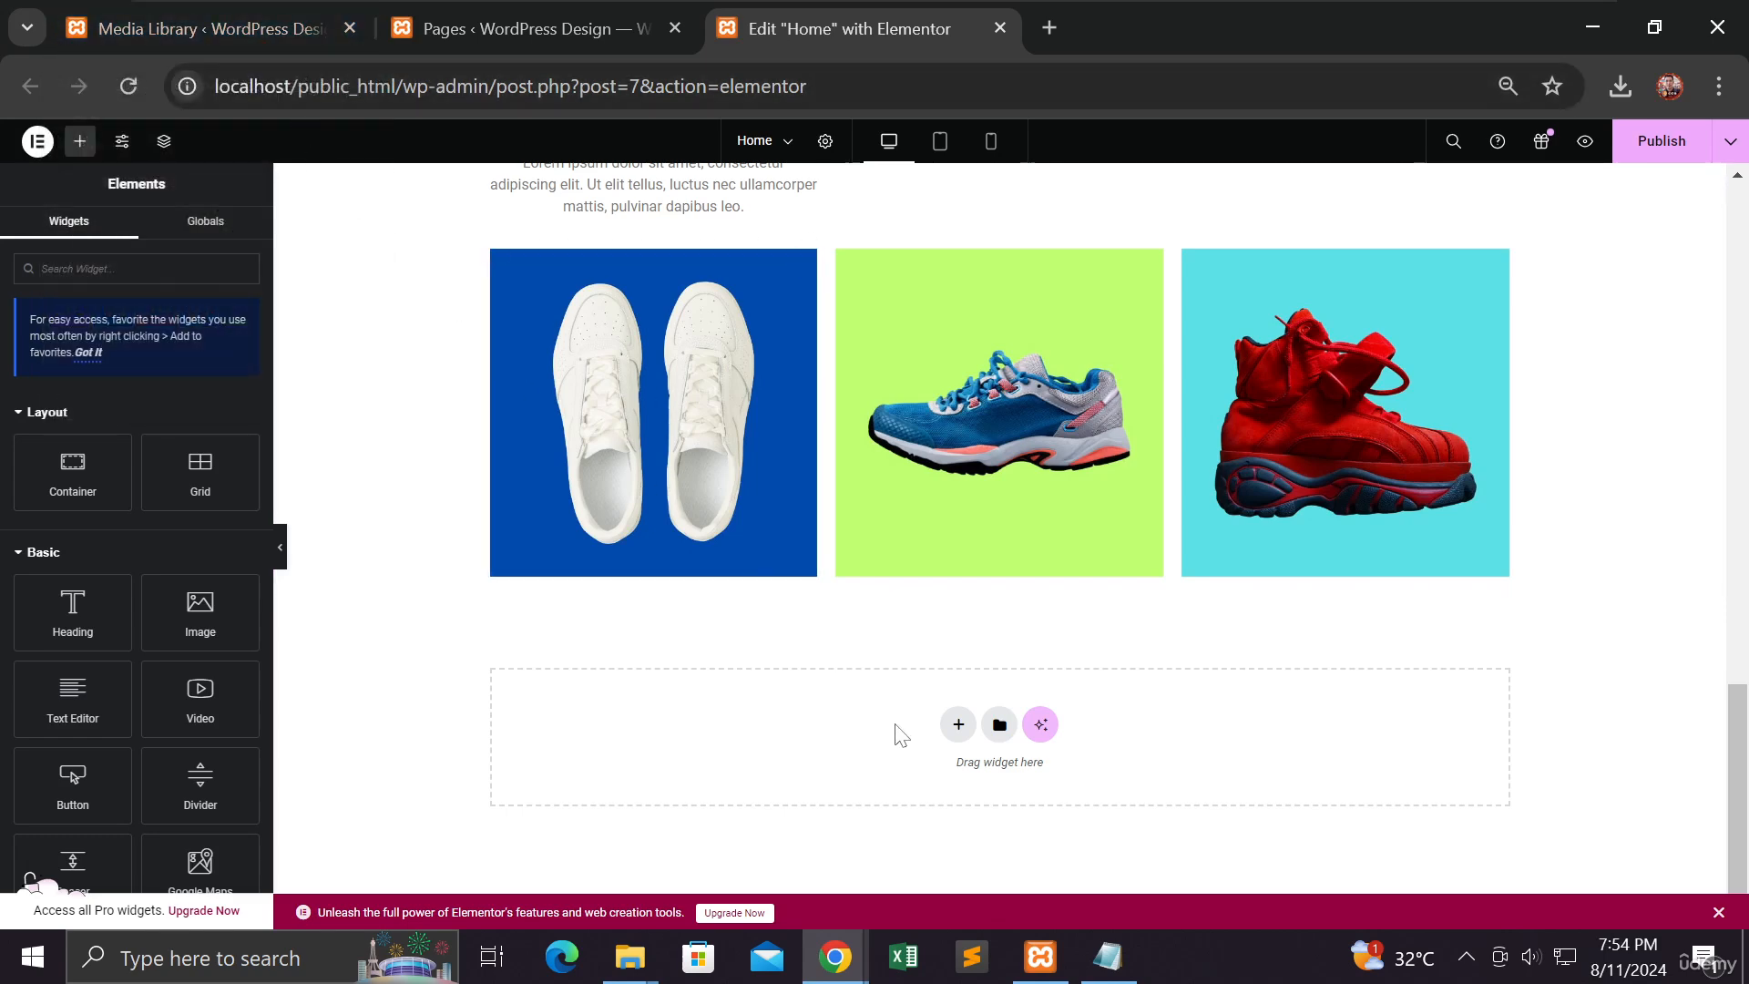
# Step: Insert 'Grid Template Frontpage' from My Templates, applying its container settings
pyautogui.click(999, 725)
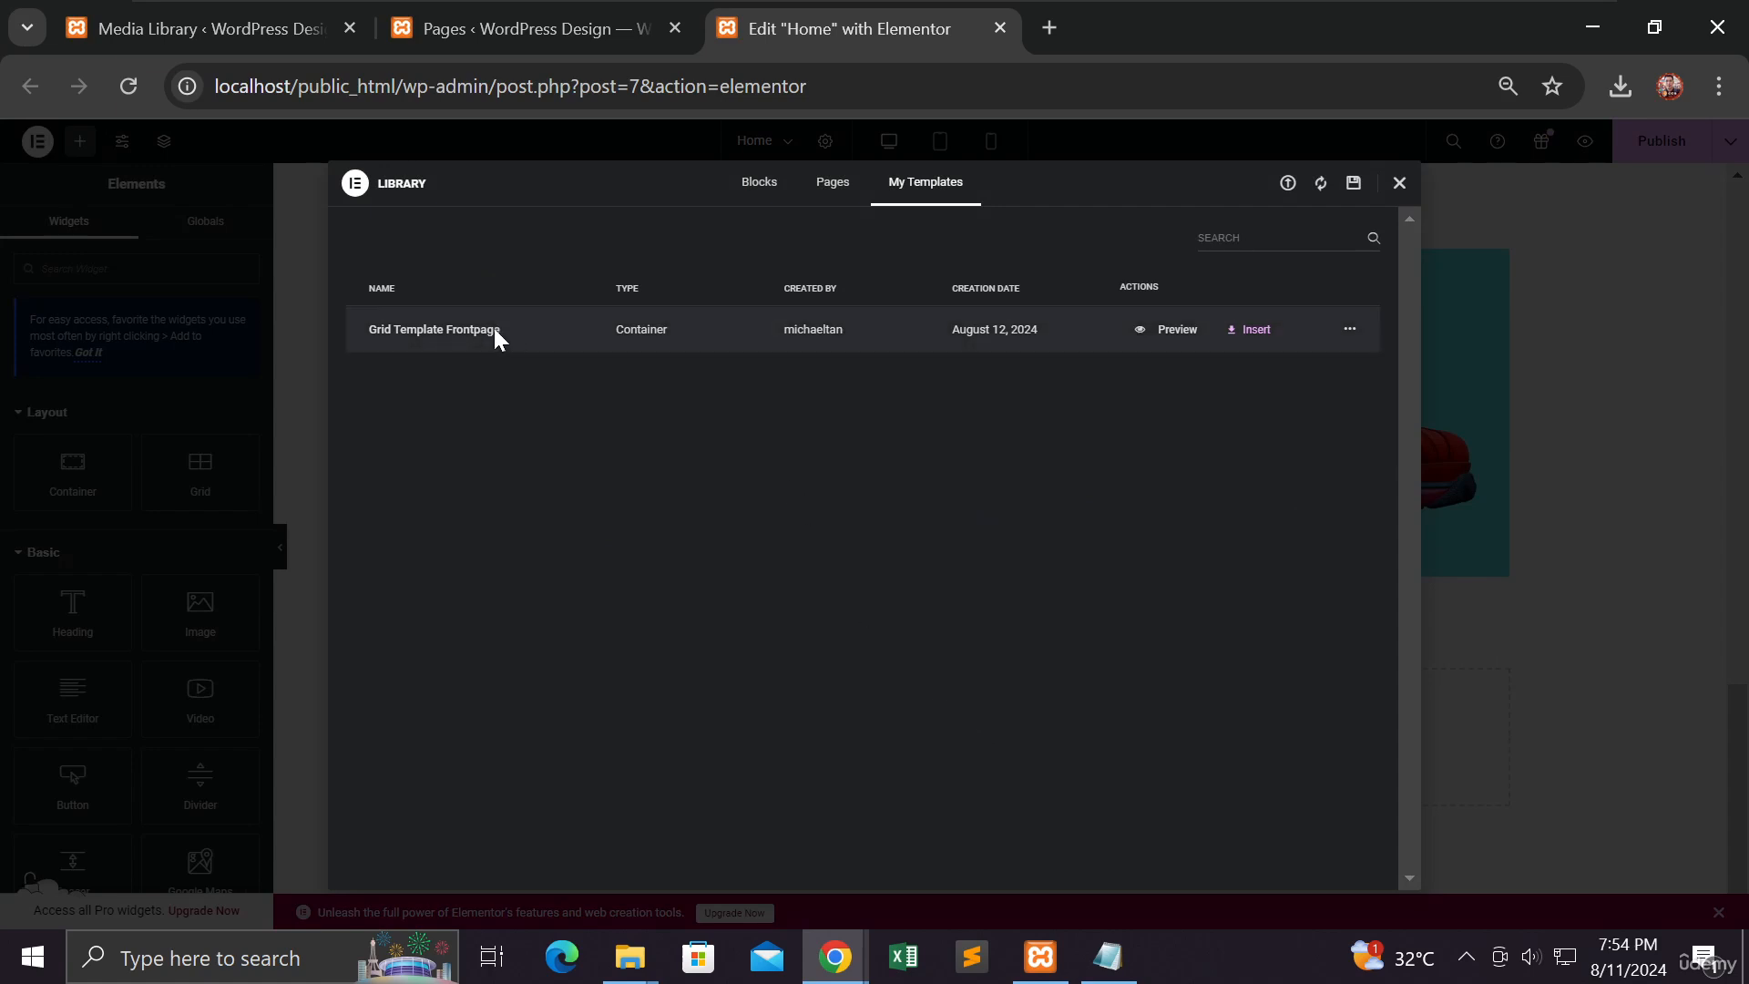
pyautogui.click(1245, 332)
pyautogui.click(1010, 569)
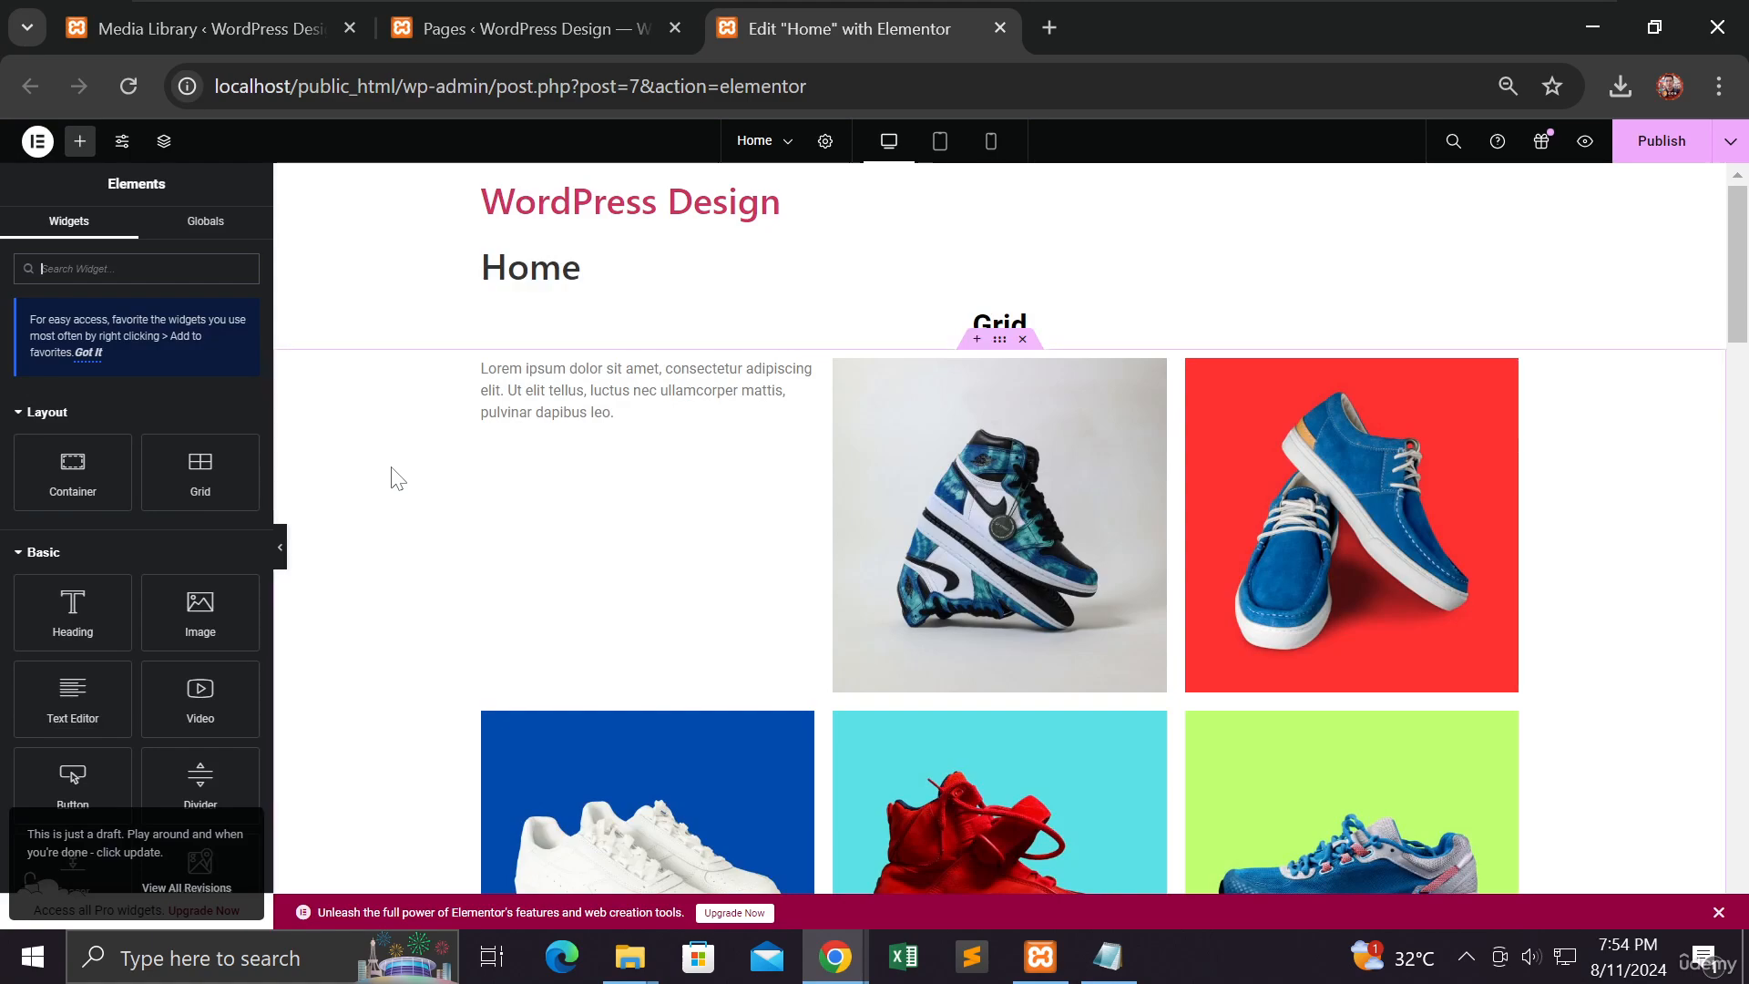
# Step: Scroll through the Grid and Flexbox galleries to the stray container at the bottom
pyautogui.scroll(-8, 393, 469)
pyautogui.scroll(-9, 398, 478)
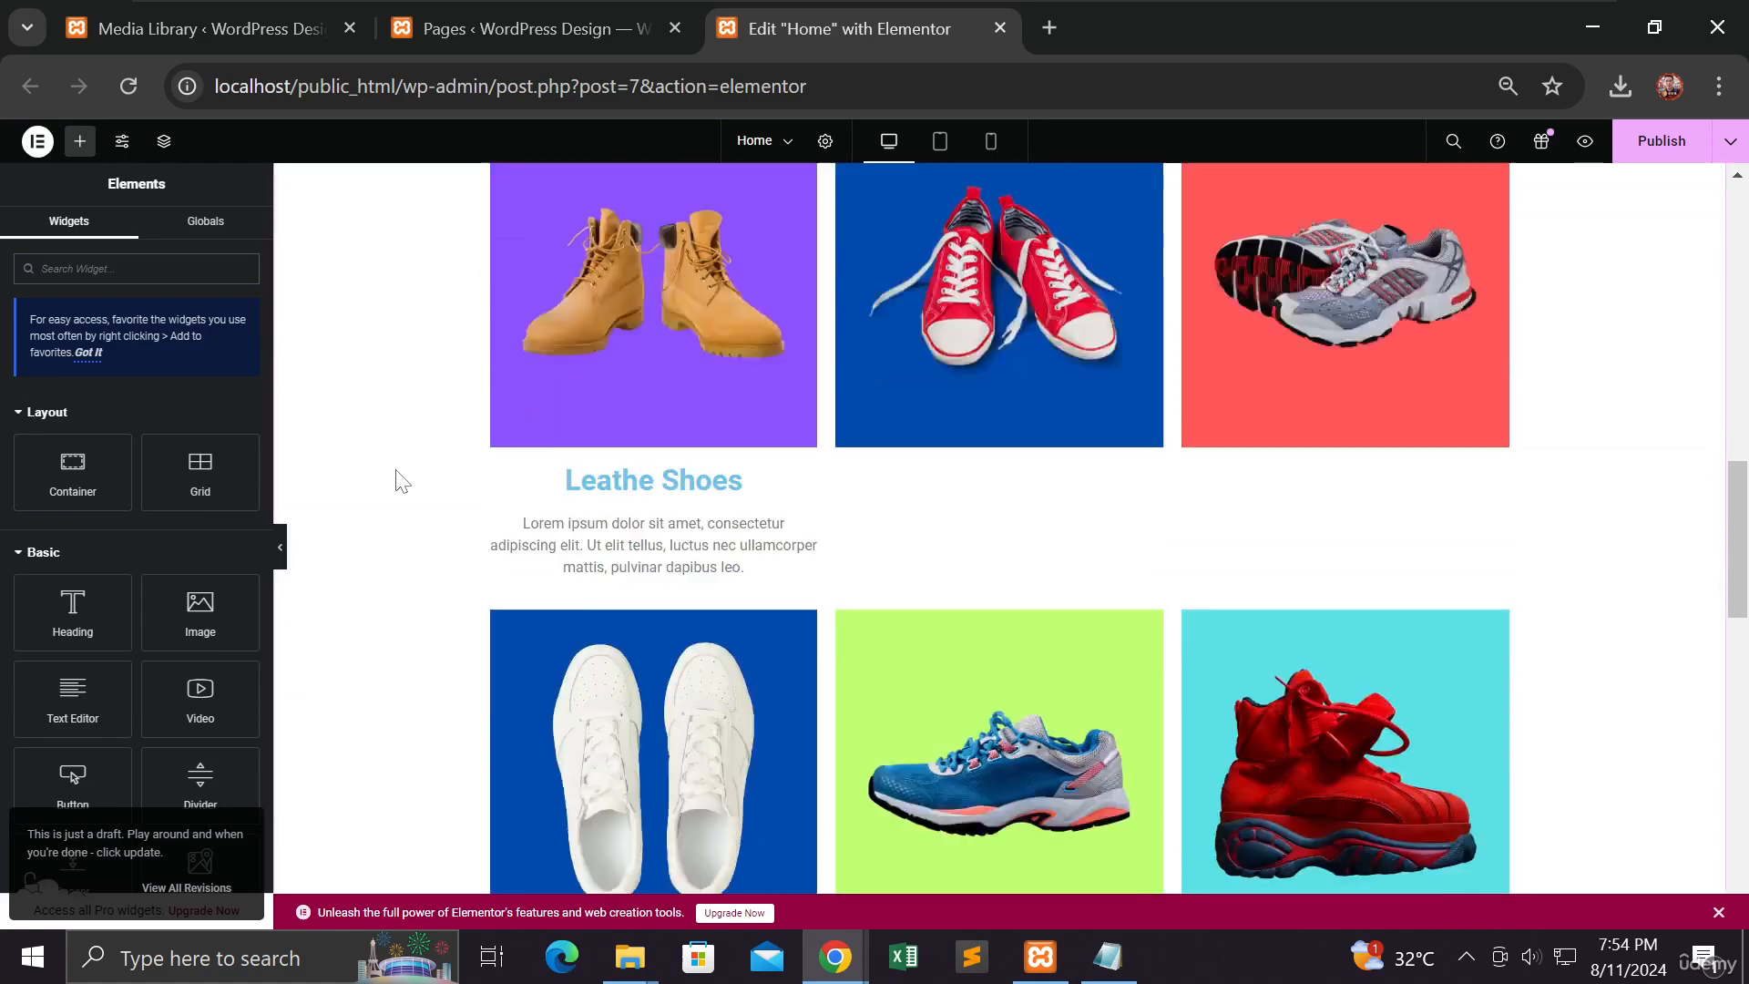
pyautogui.scroll(-9, 398, 476)
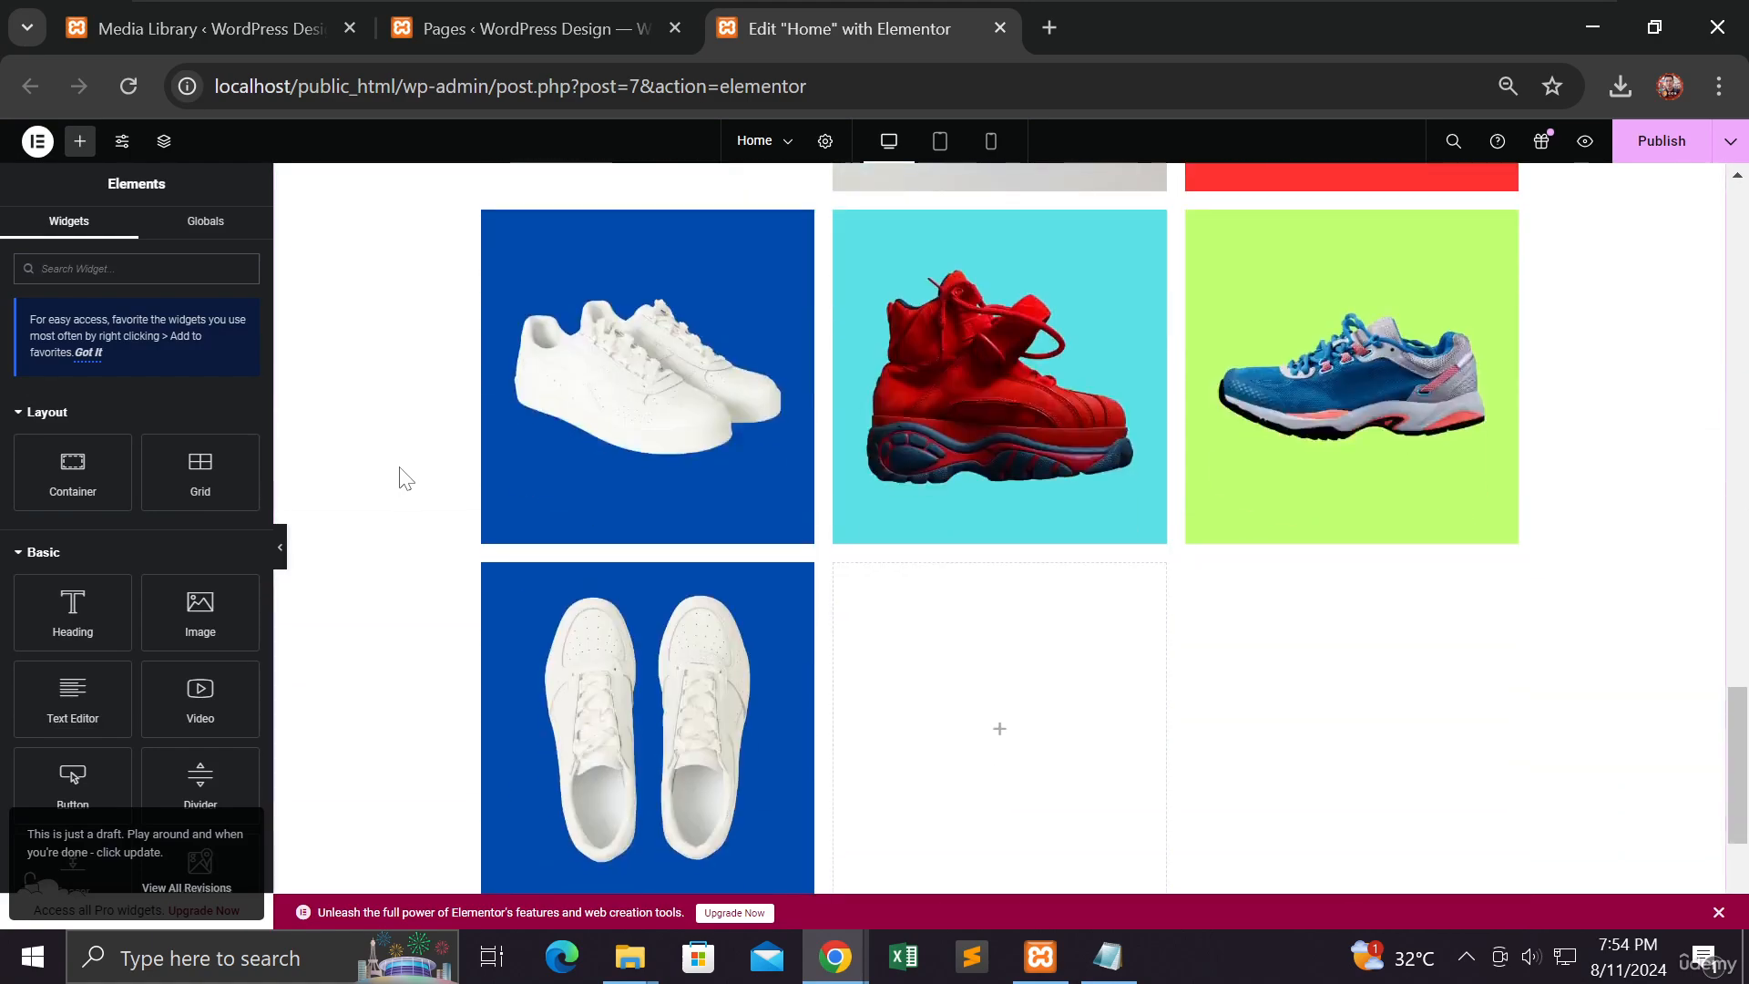
pyautogui.scroll(3, 402, 473)
pyautogui.scroll(-5, 976, 632)
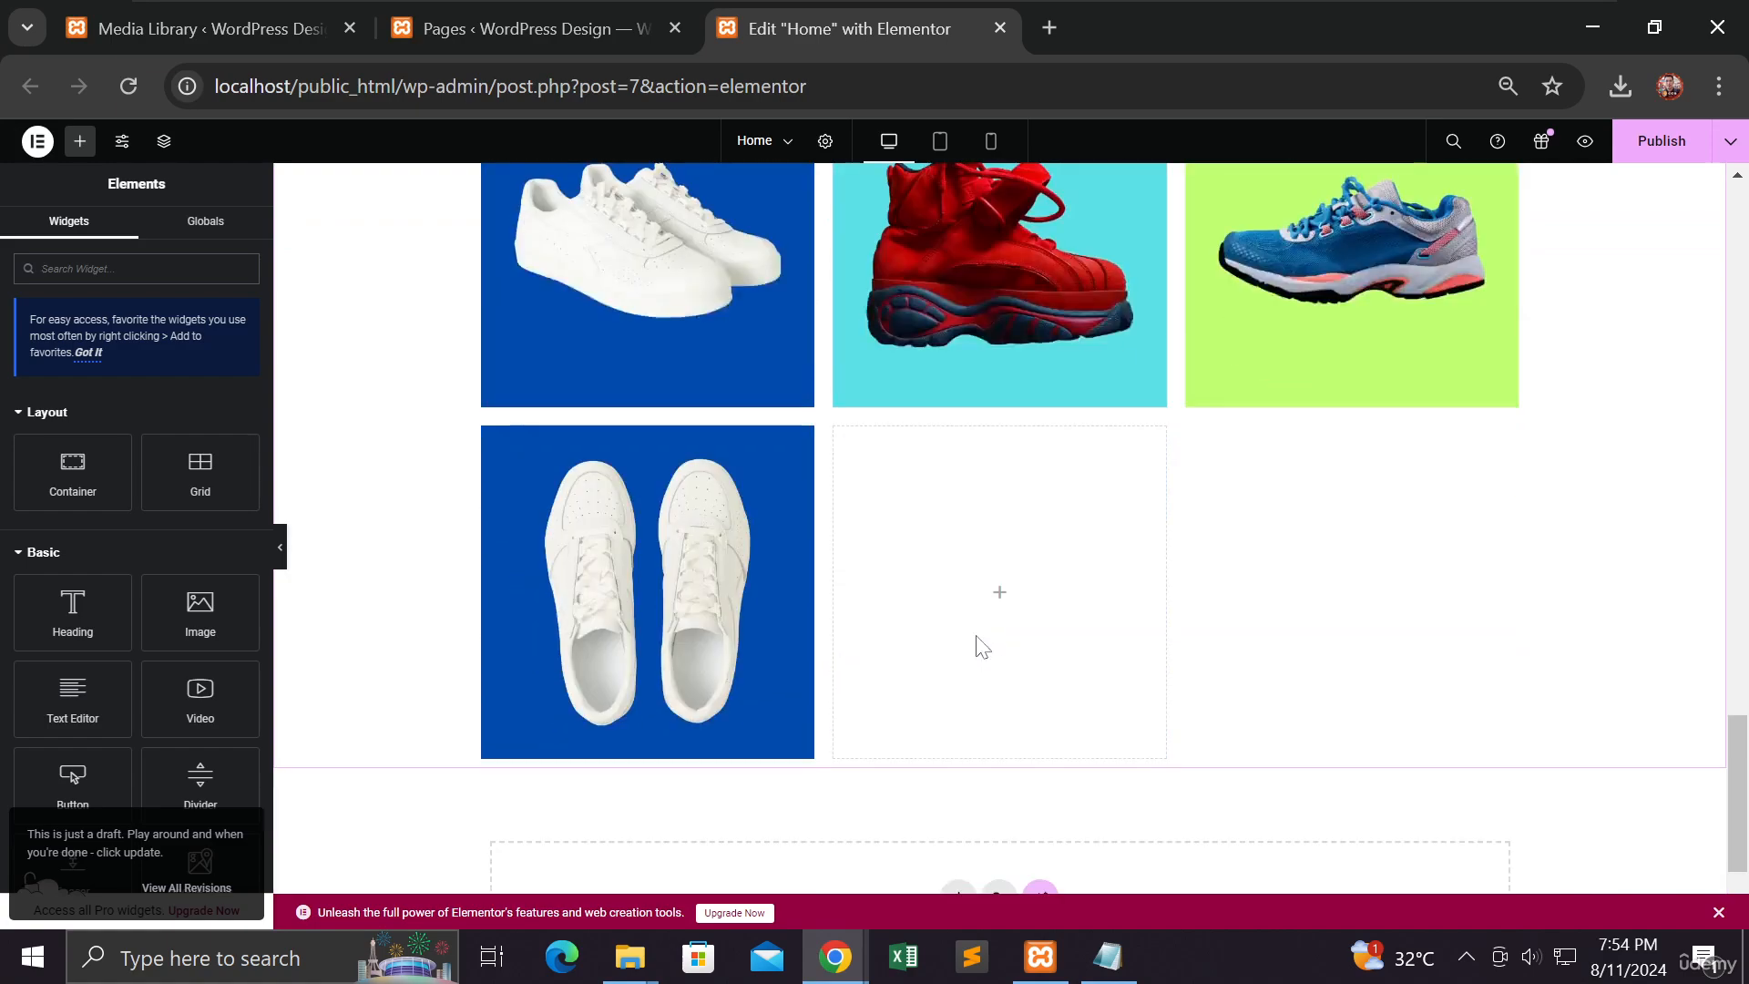
pyautogui.scroll(5, 976, 638)
pyautogui.scroll(-7, 974, 633)
pyautogui.scroll(10, 975, 632)
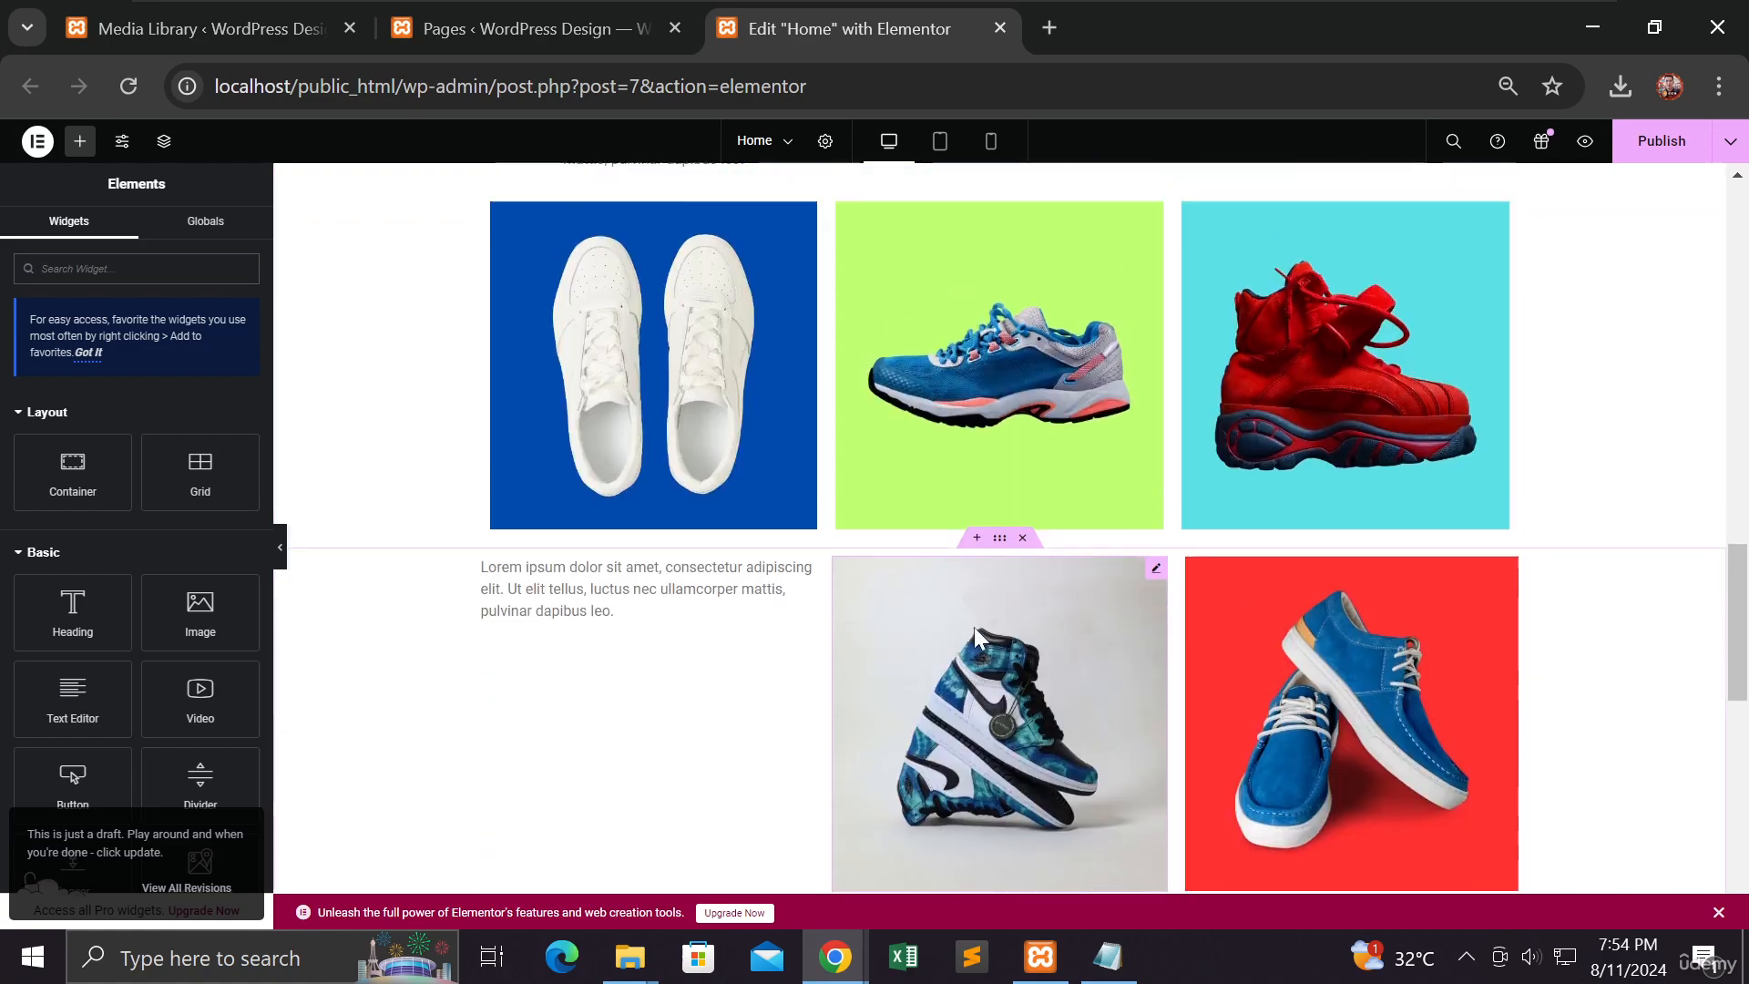
pyautogui.scroll(3, 974, 637)
pyautogui.scroll(-6, 973, 638)
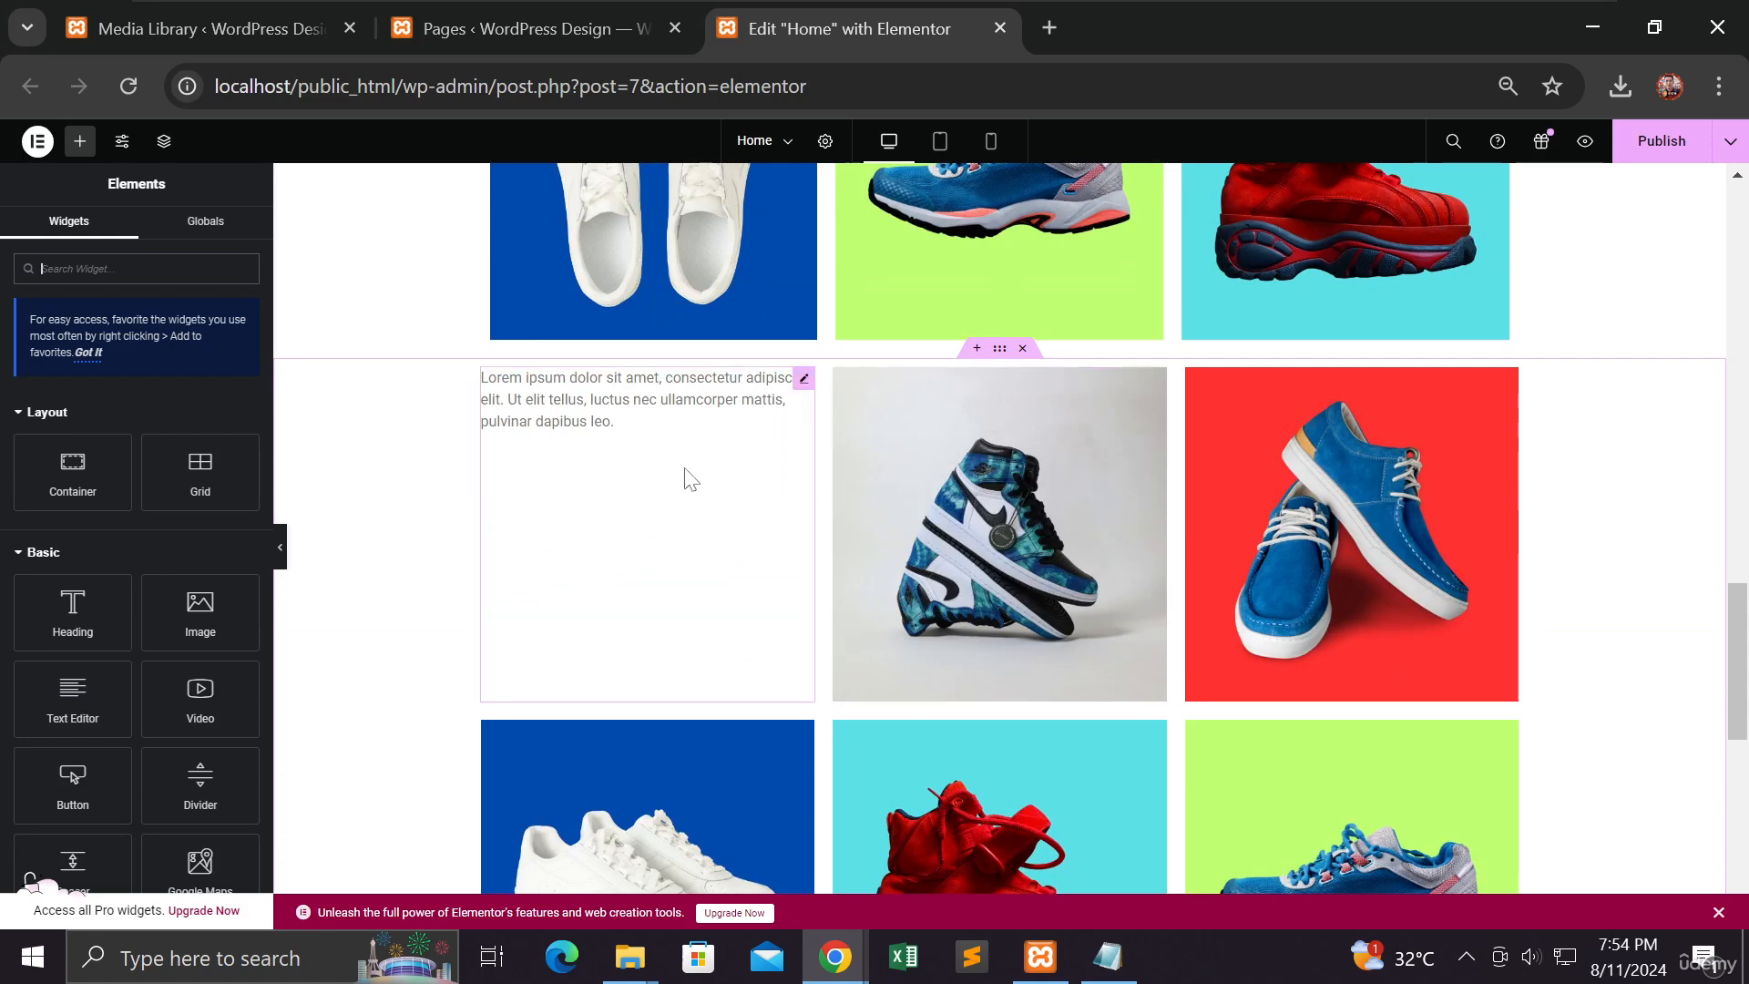
# Step: Compare the stray container's Lorem ipsum text with the top Grid gallery's matching text block
pyautogui.click(635, 456)
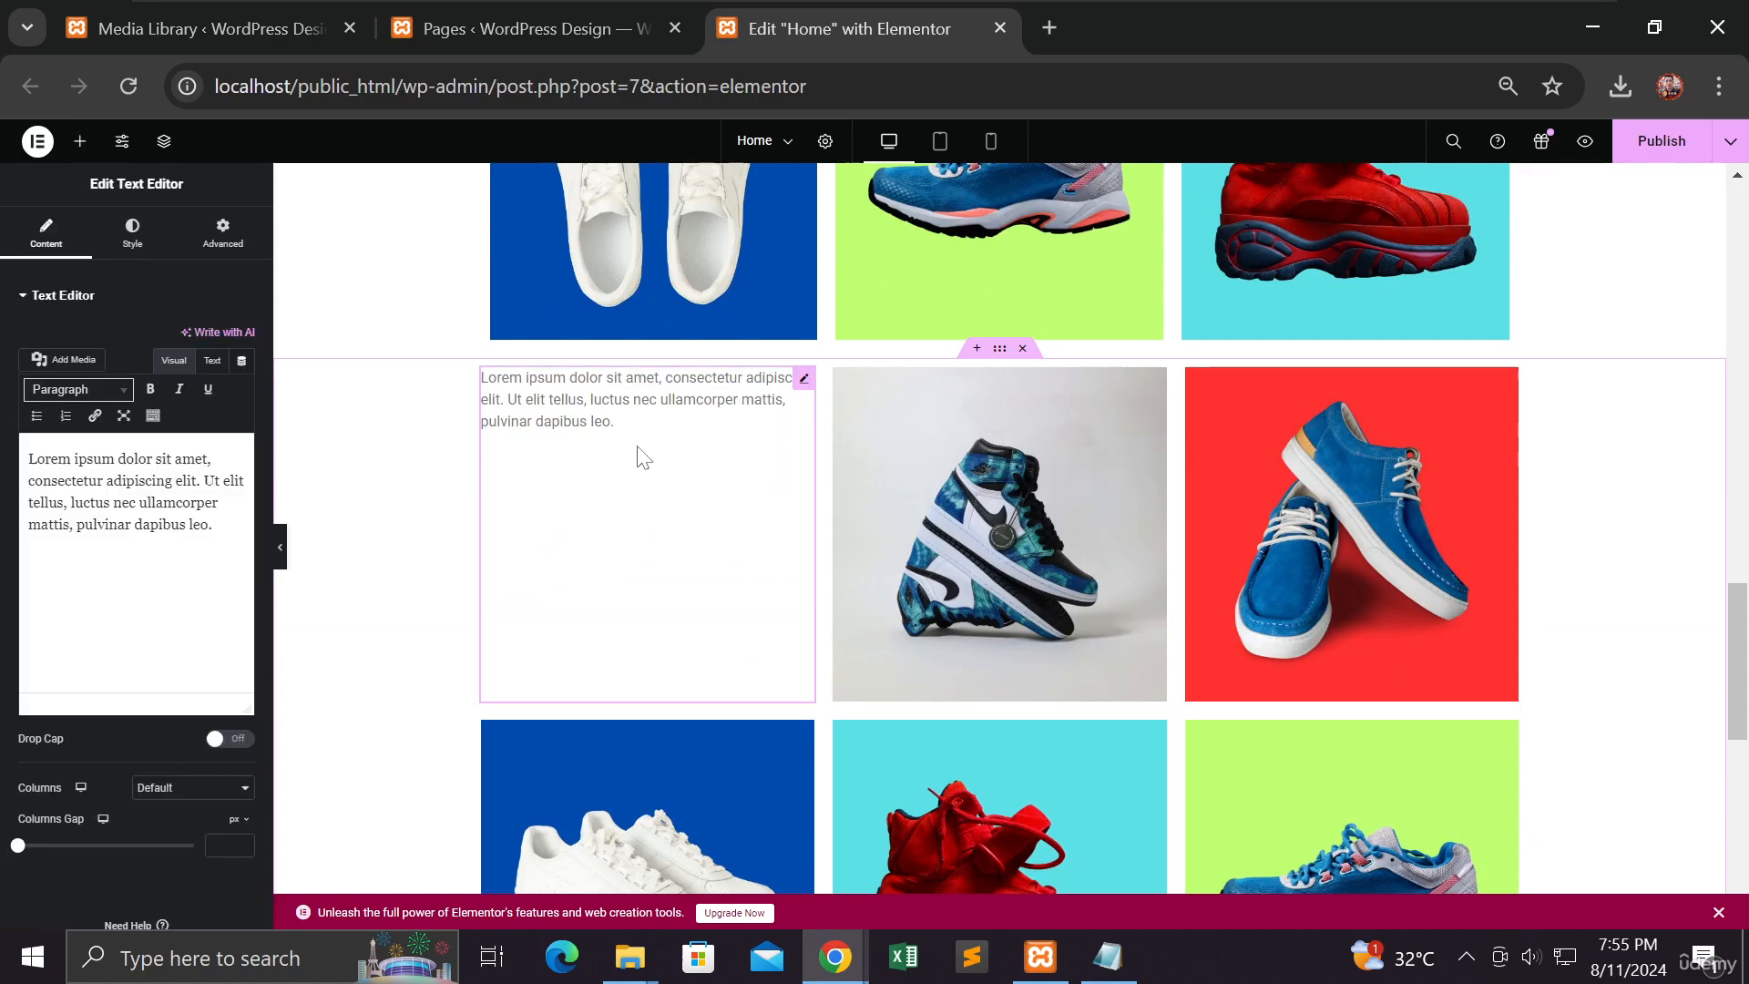
pyautogui.scroll(4, 637, 445)
pyautogui.scroll(10, 637, 446)
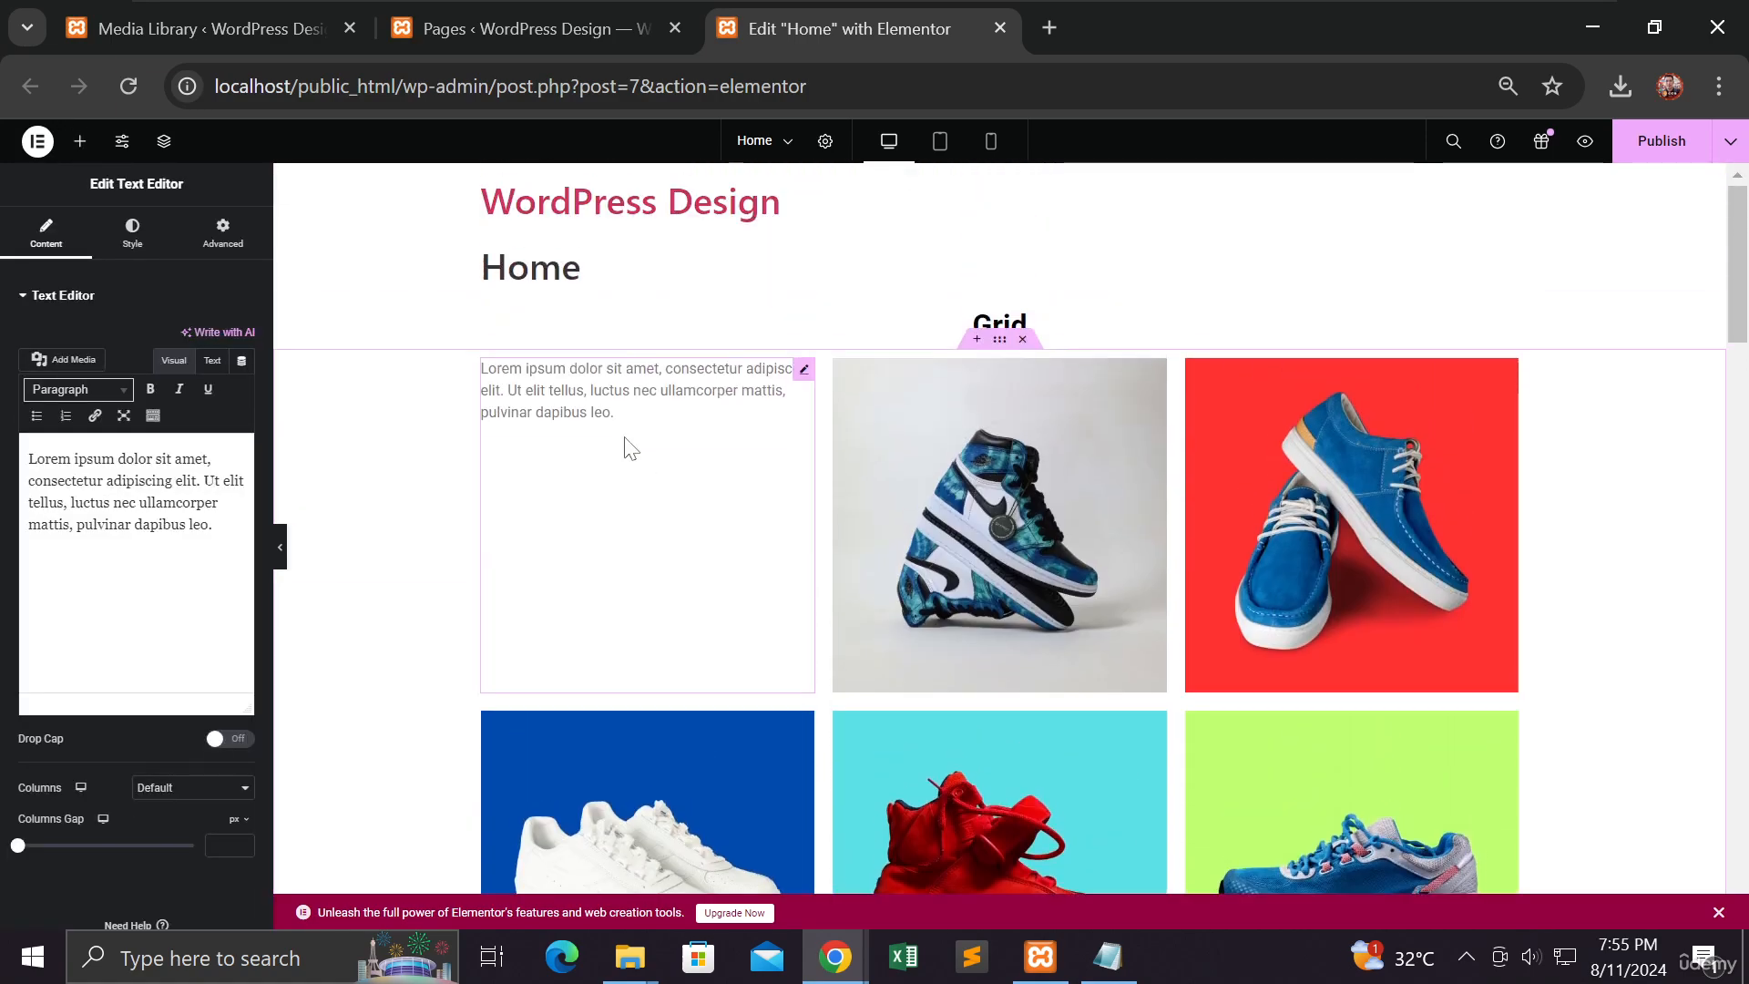
pyautogui.click(616, 431)
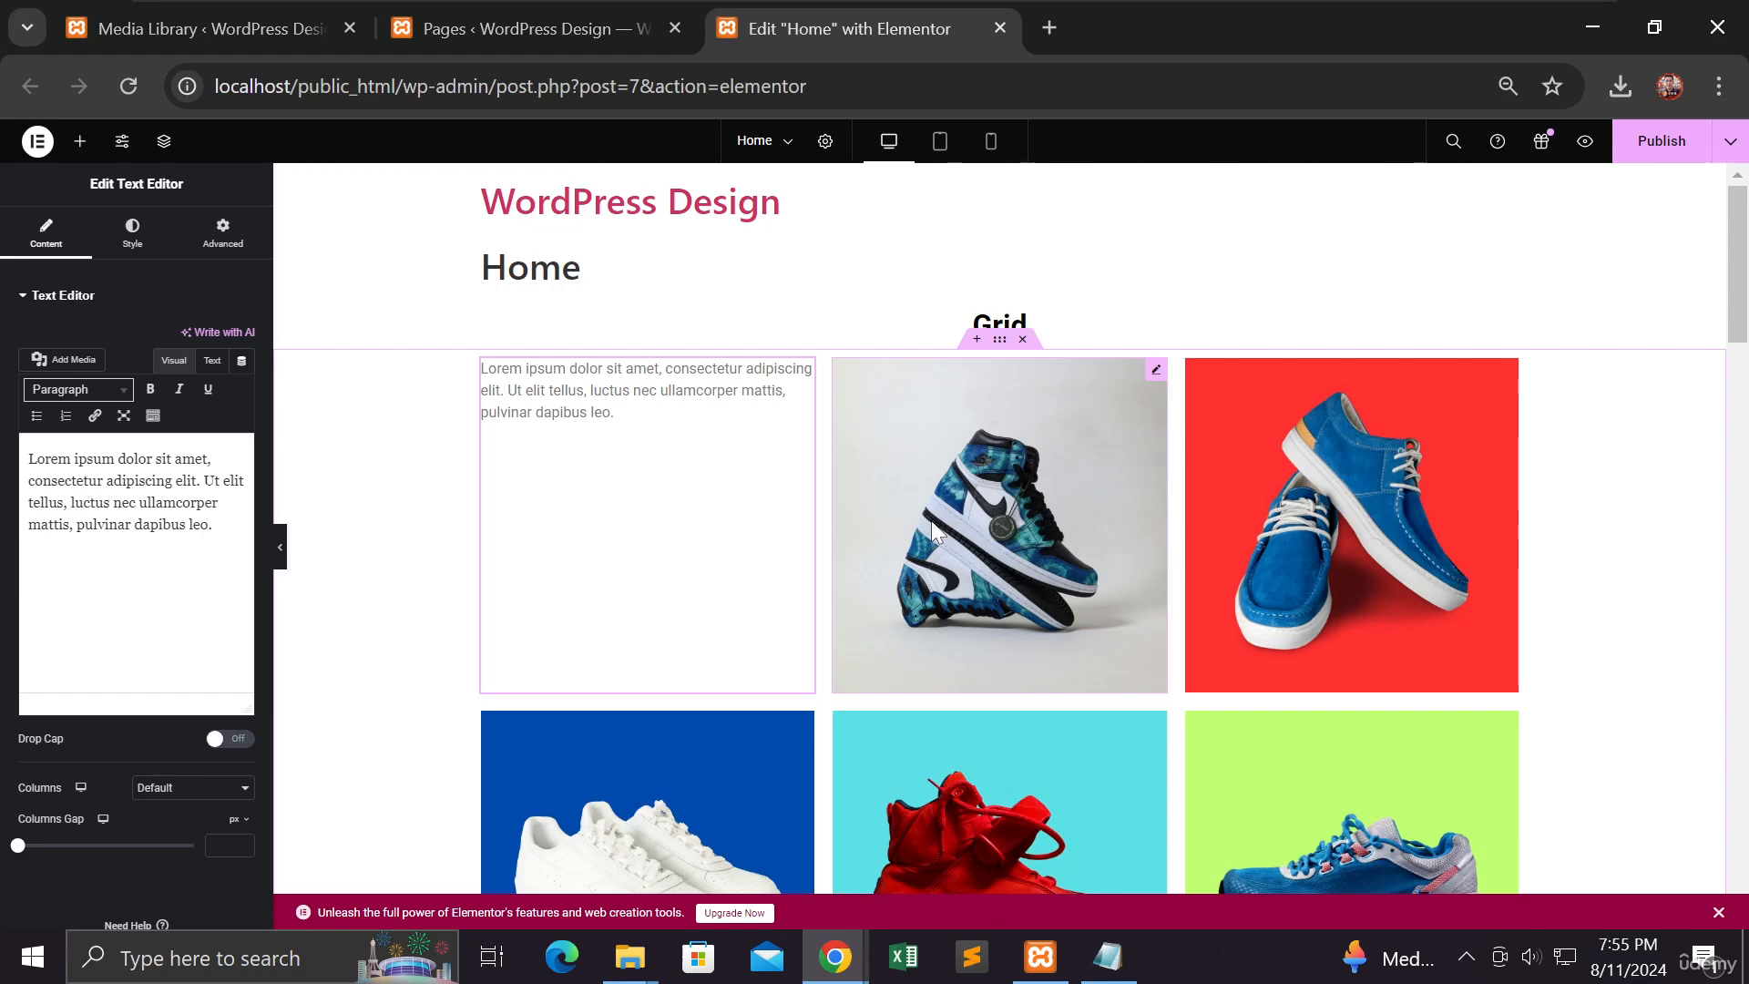
pyautogui.scroll(-9, 931, 525)
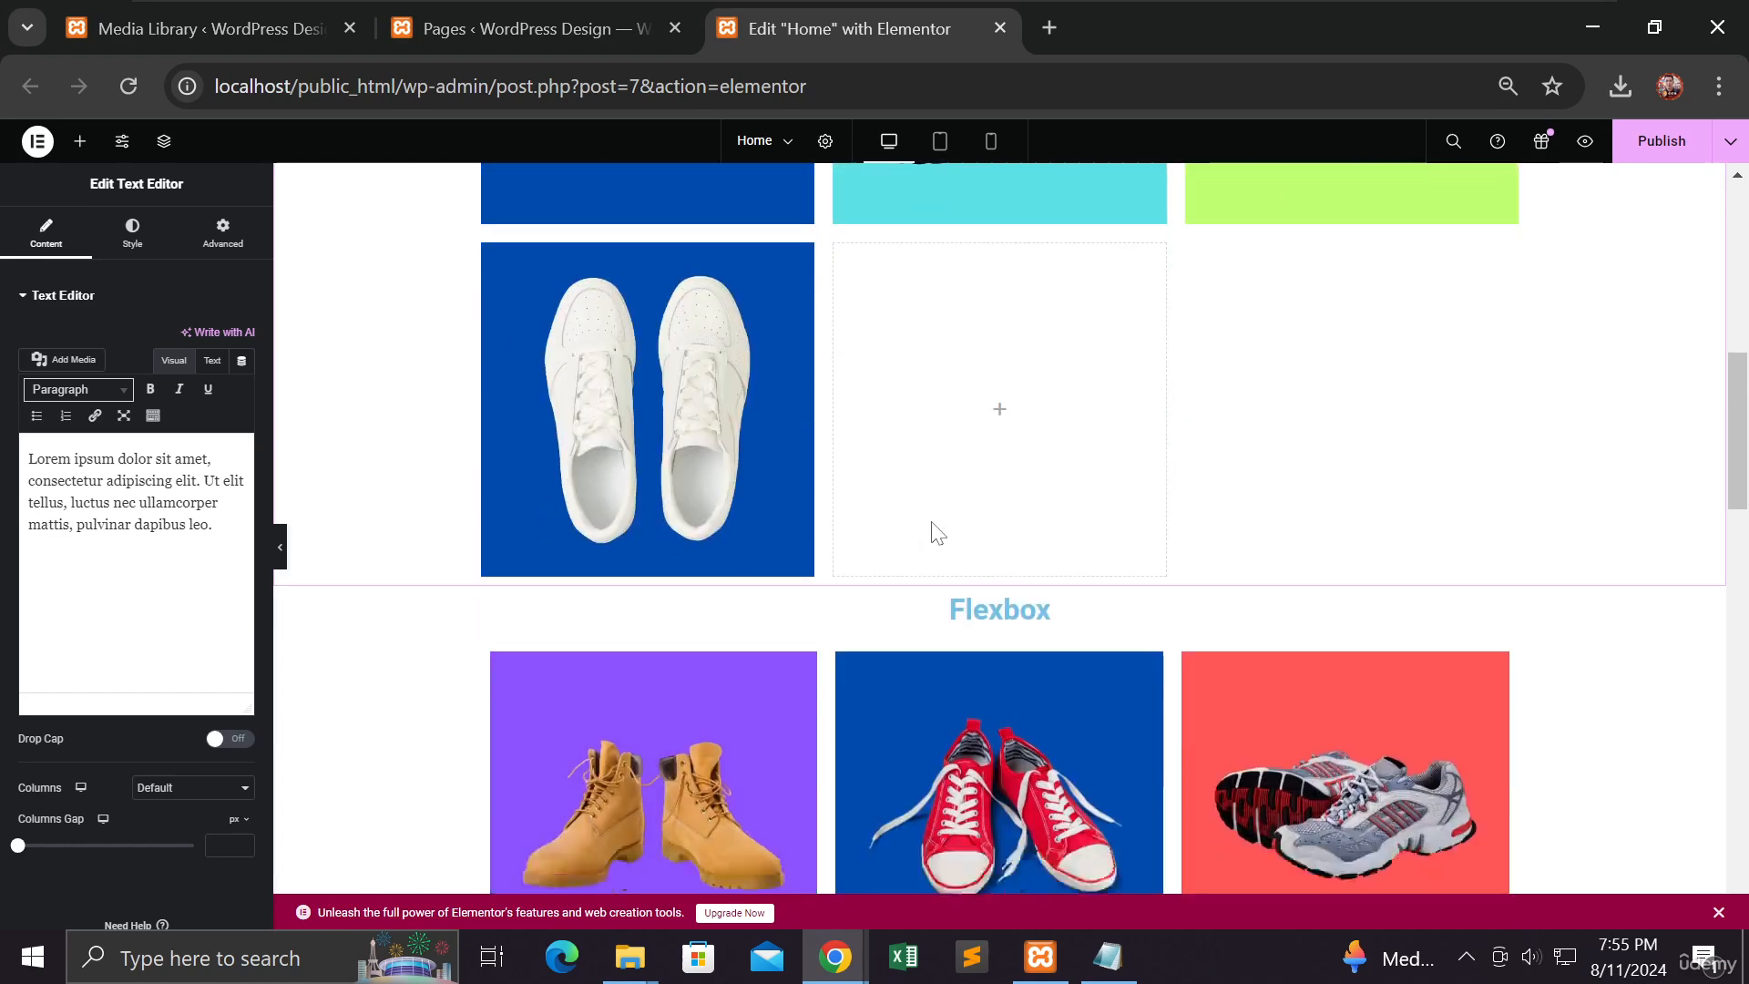
pyautogui.scroll(-10, 931, 533)
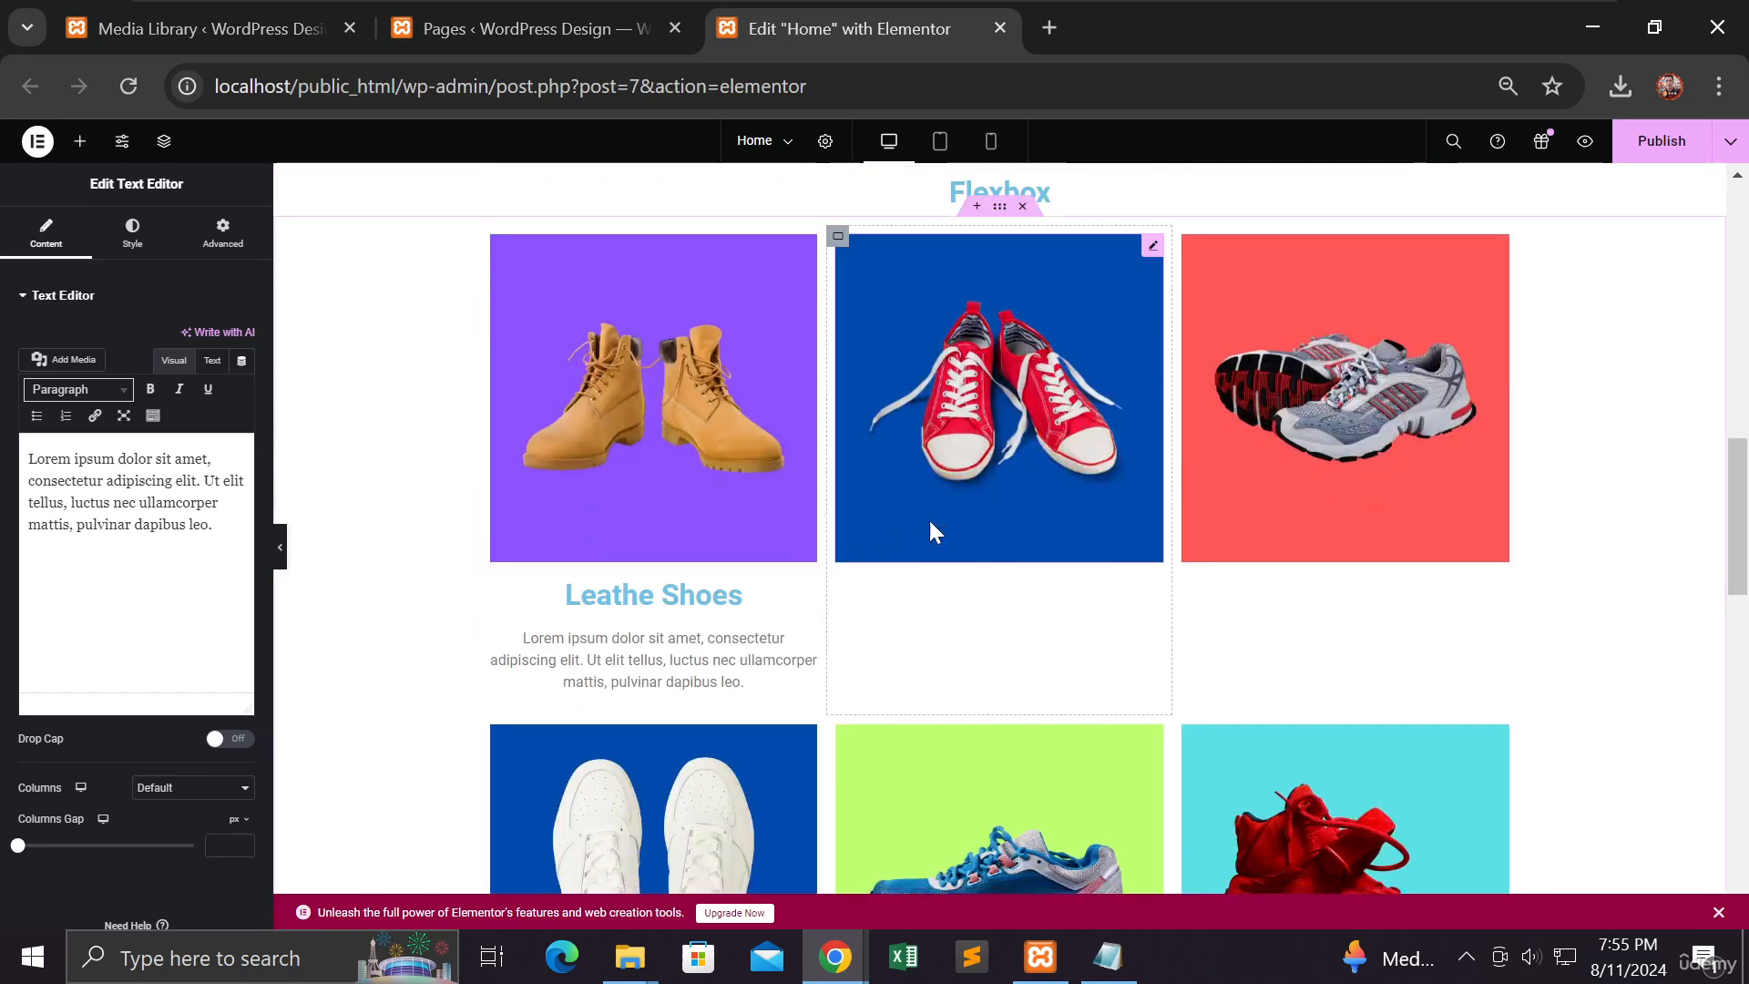
pyautogui.scroll(-5, 931, 531)
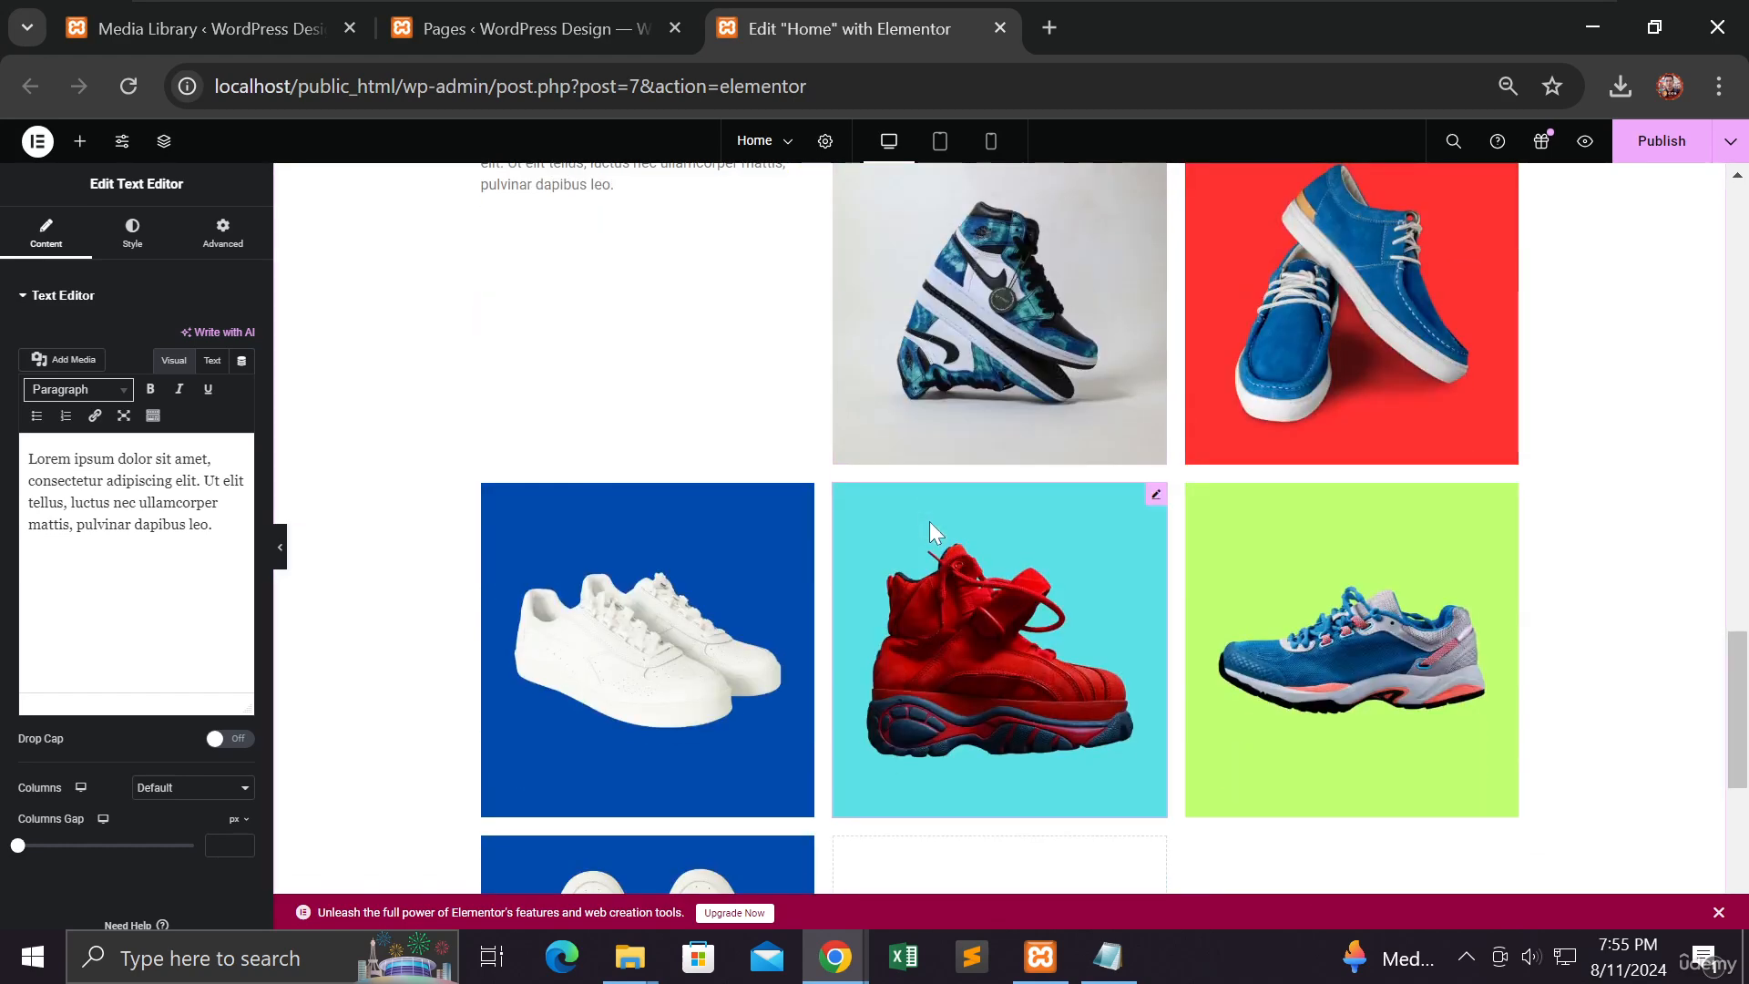
pyautogui.scroll(3, 929, 531)
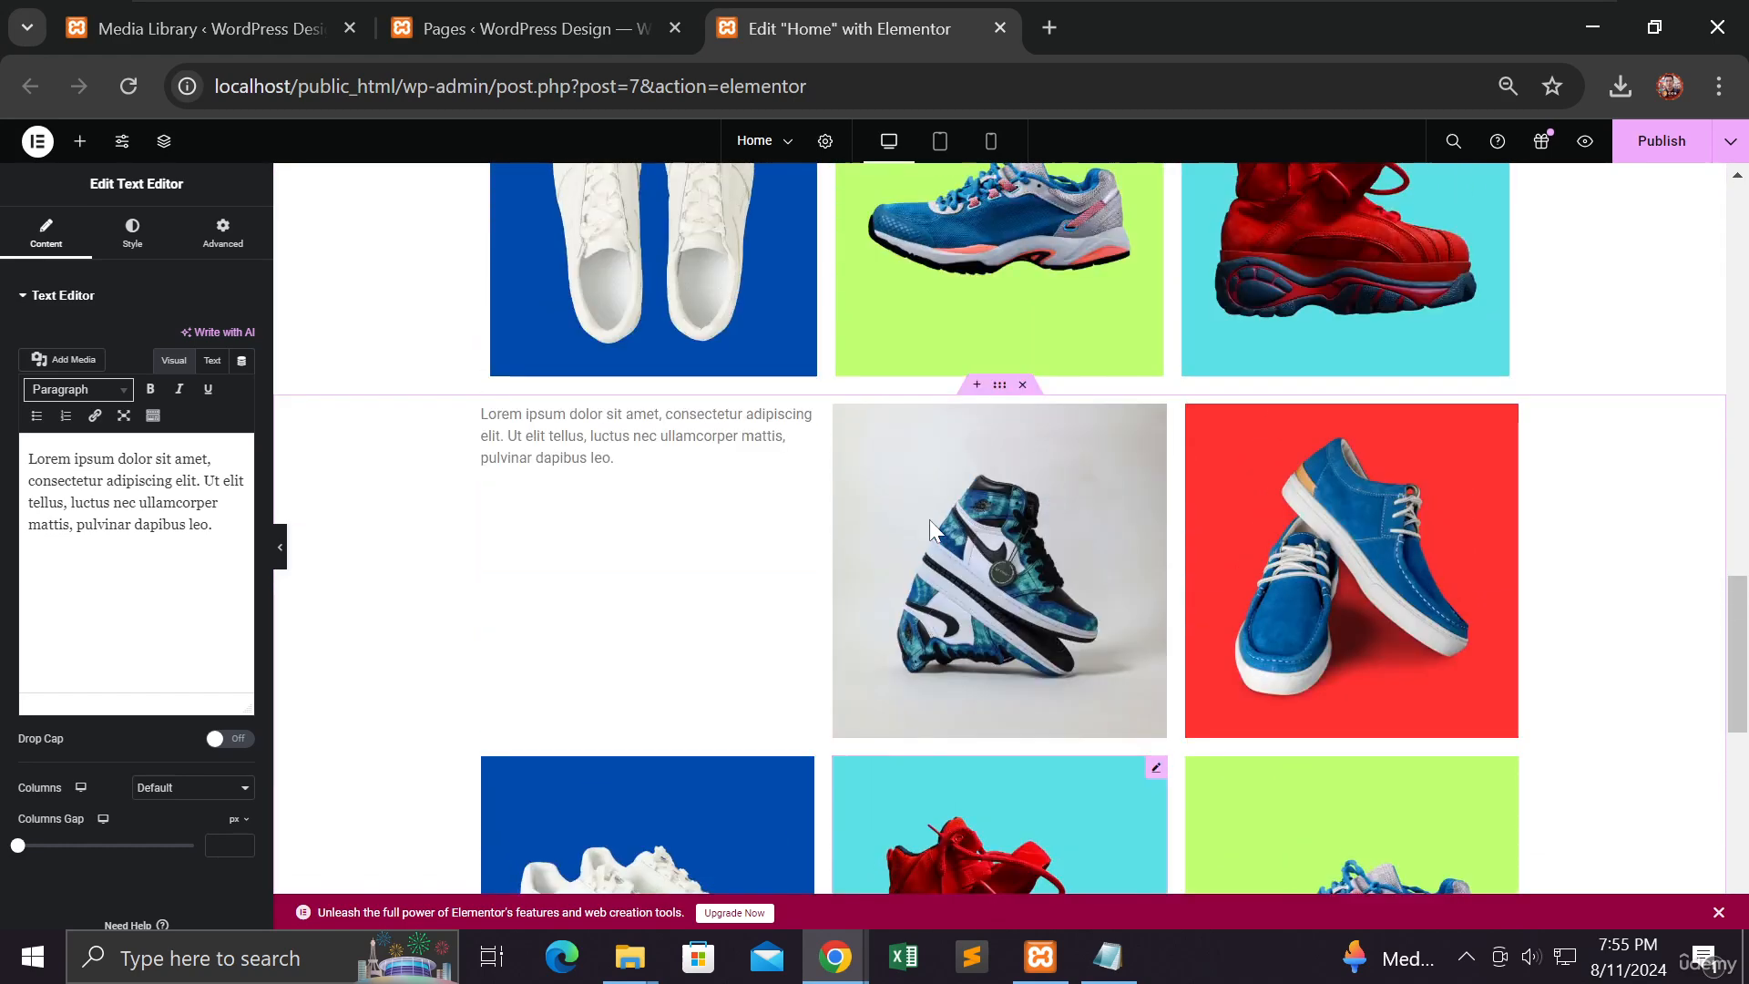
# Step: Delete the duplicate Lorem-and-sneaker container below the Flexbox gallery and return to the shoe cards
pyautogui.click(1025, 393)
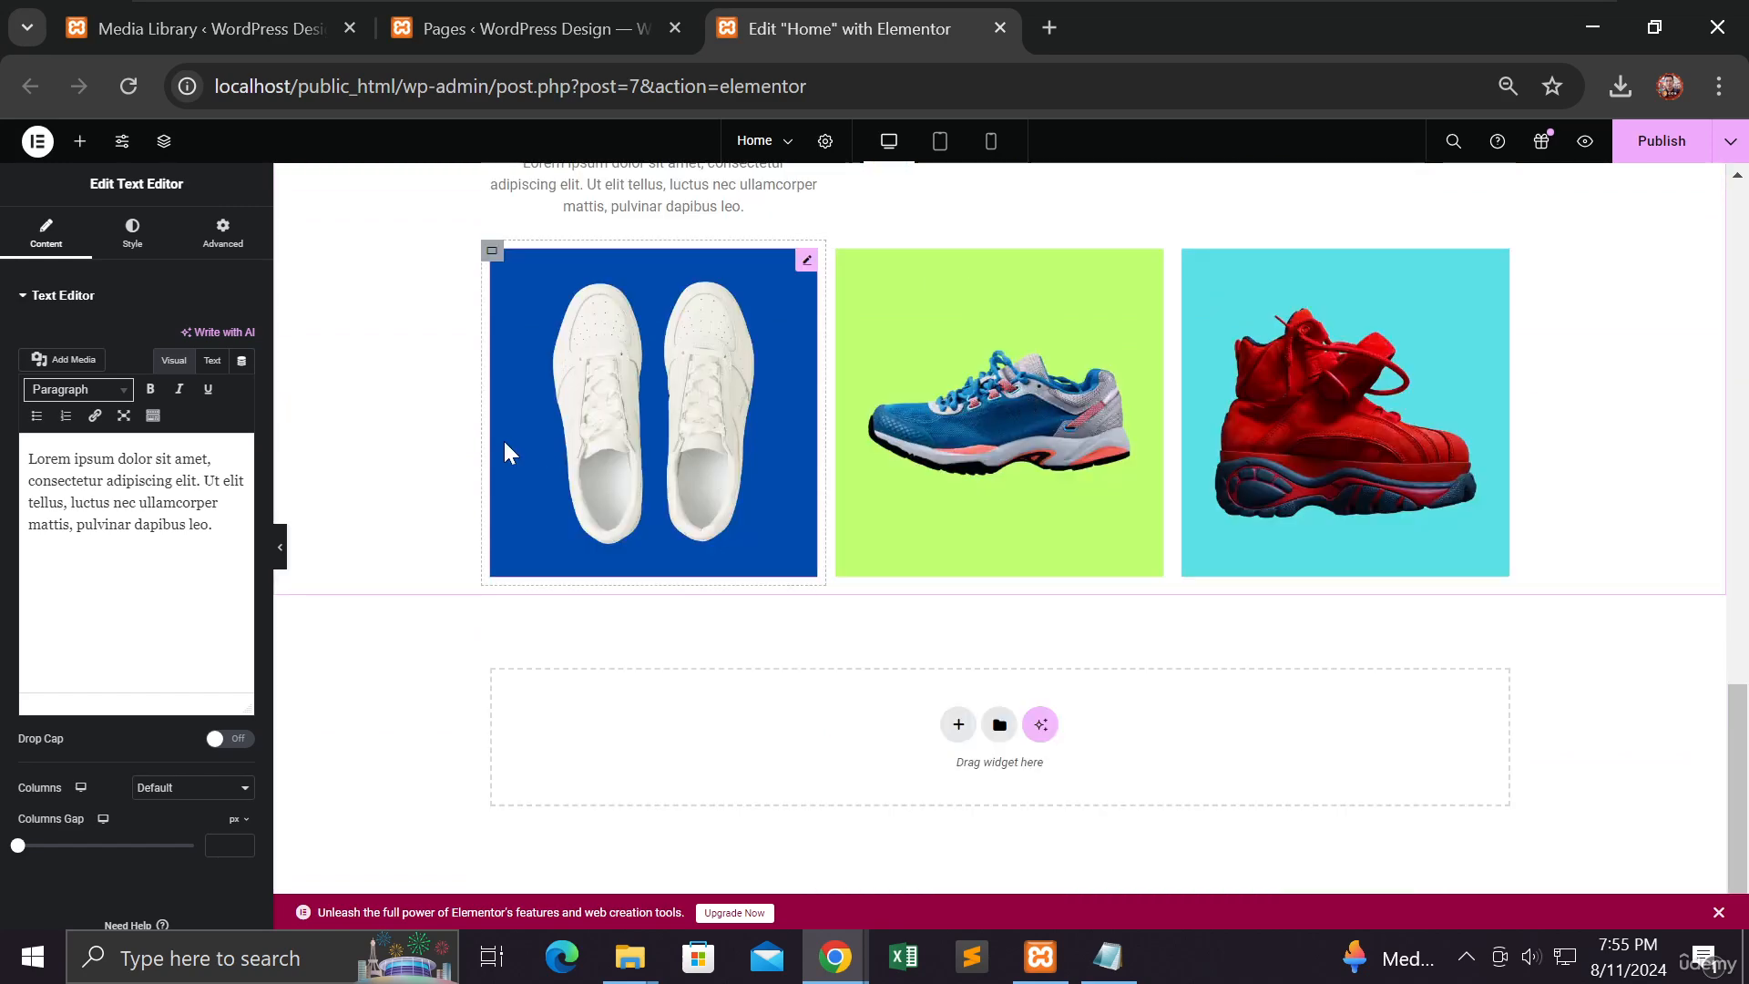
pyautogui.scroll(3, 504, 439)
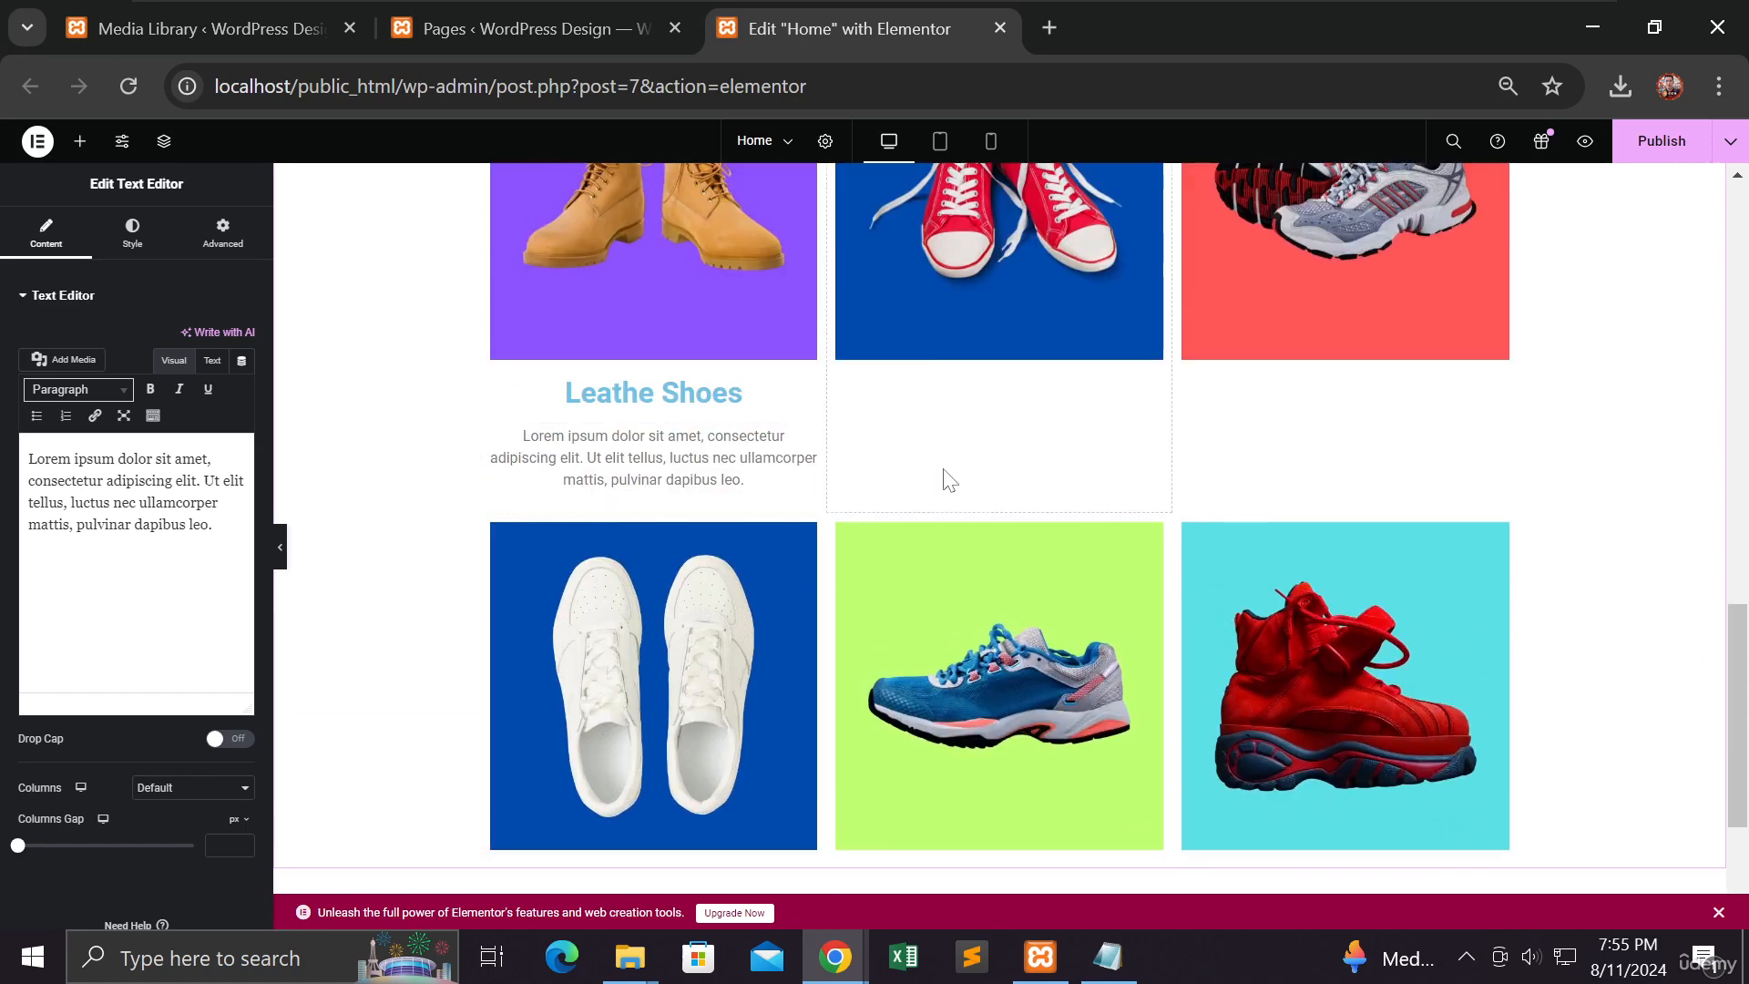
pyautogui.scroll(3, 950, 480)
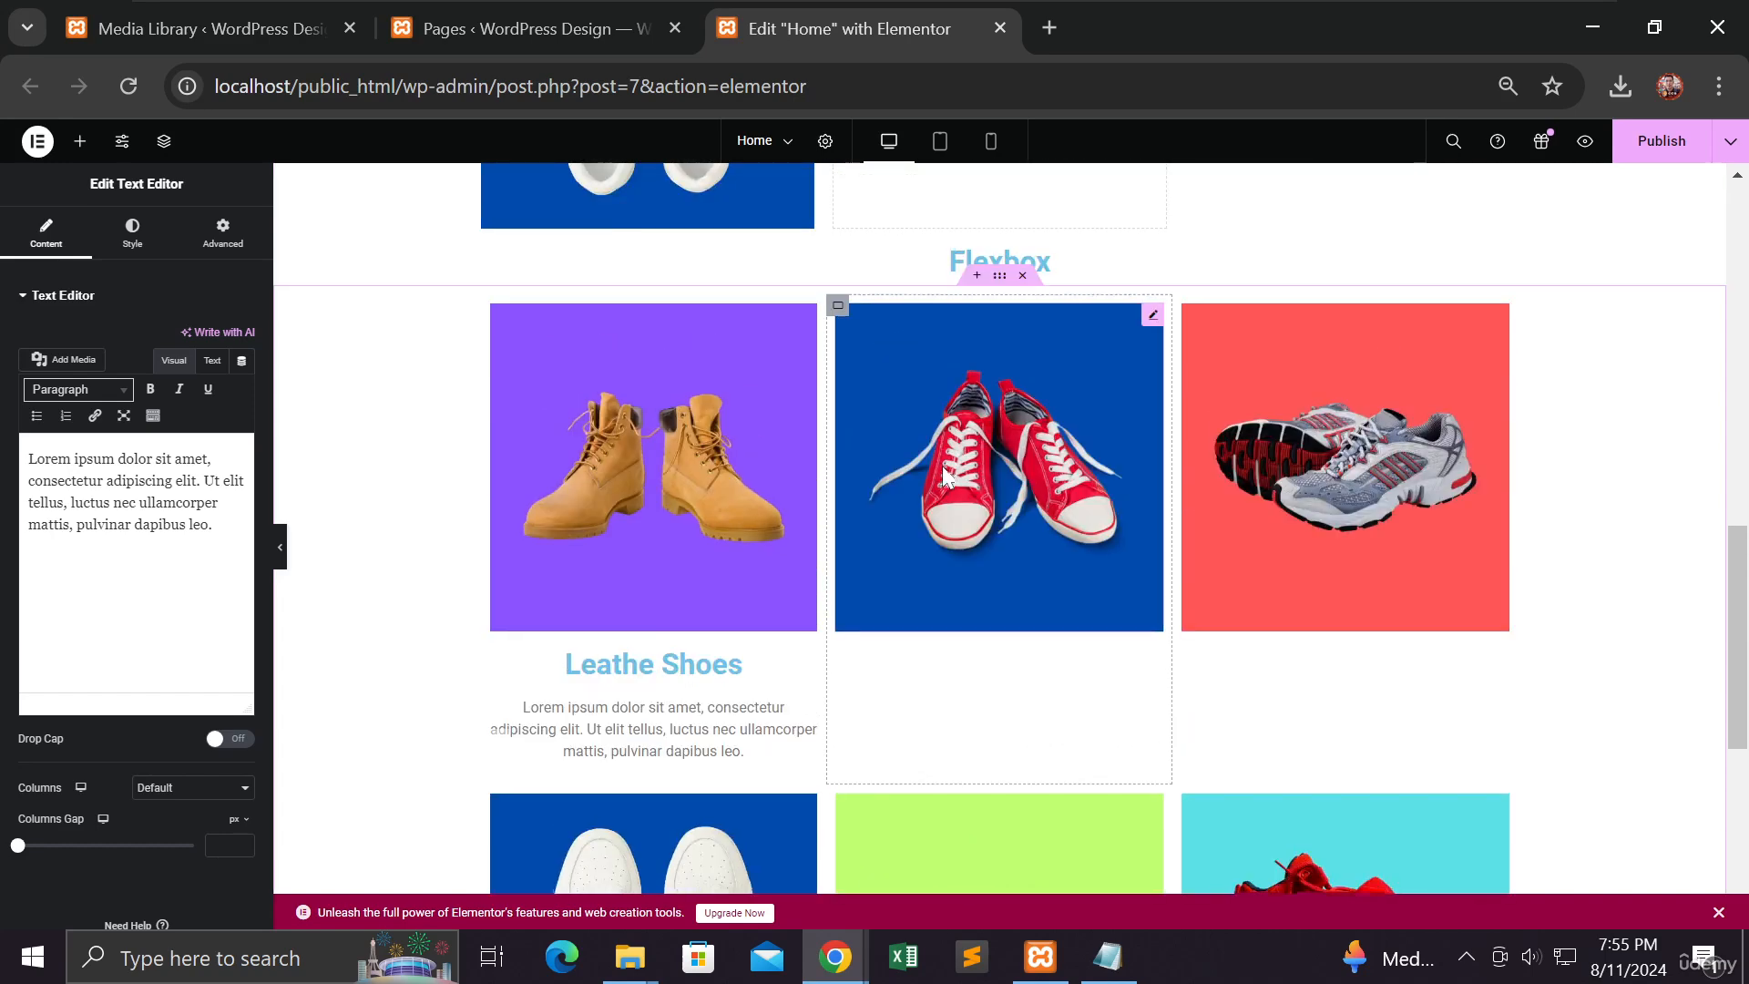
pyautogui.scroll(-2, 945, 475)
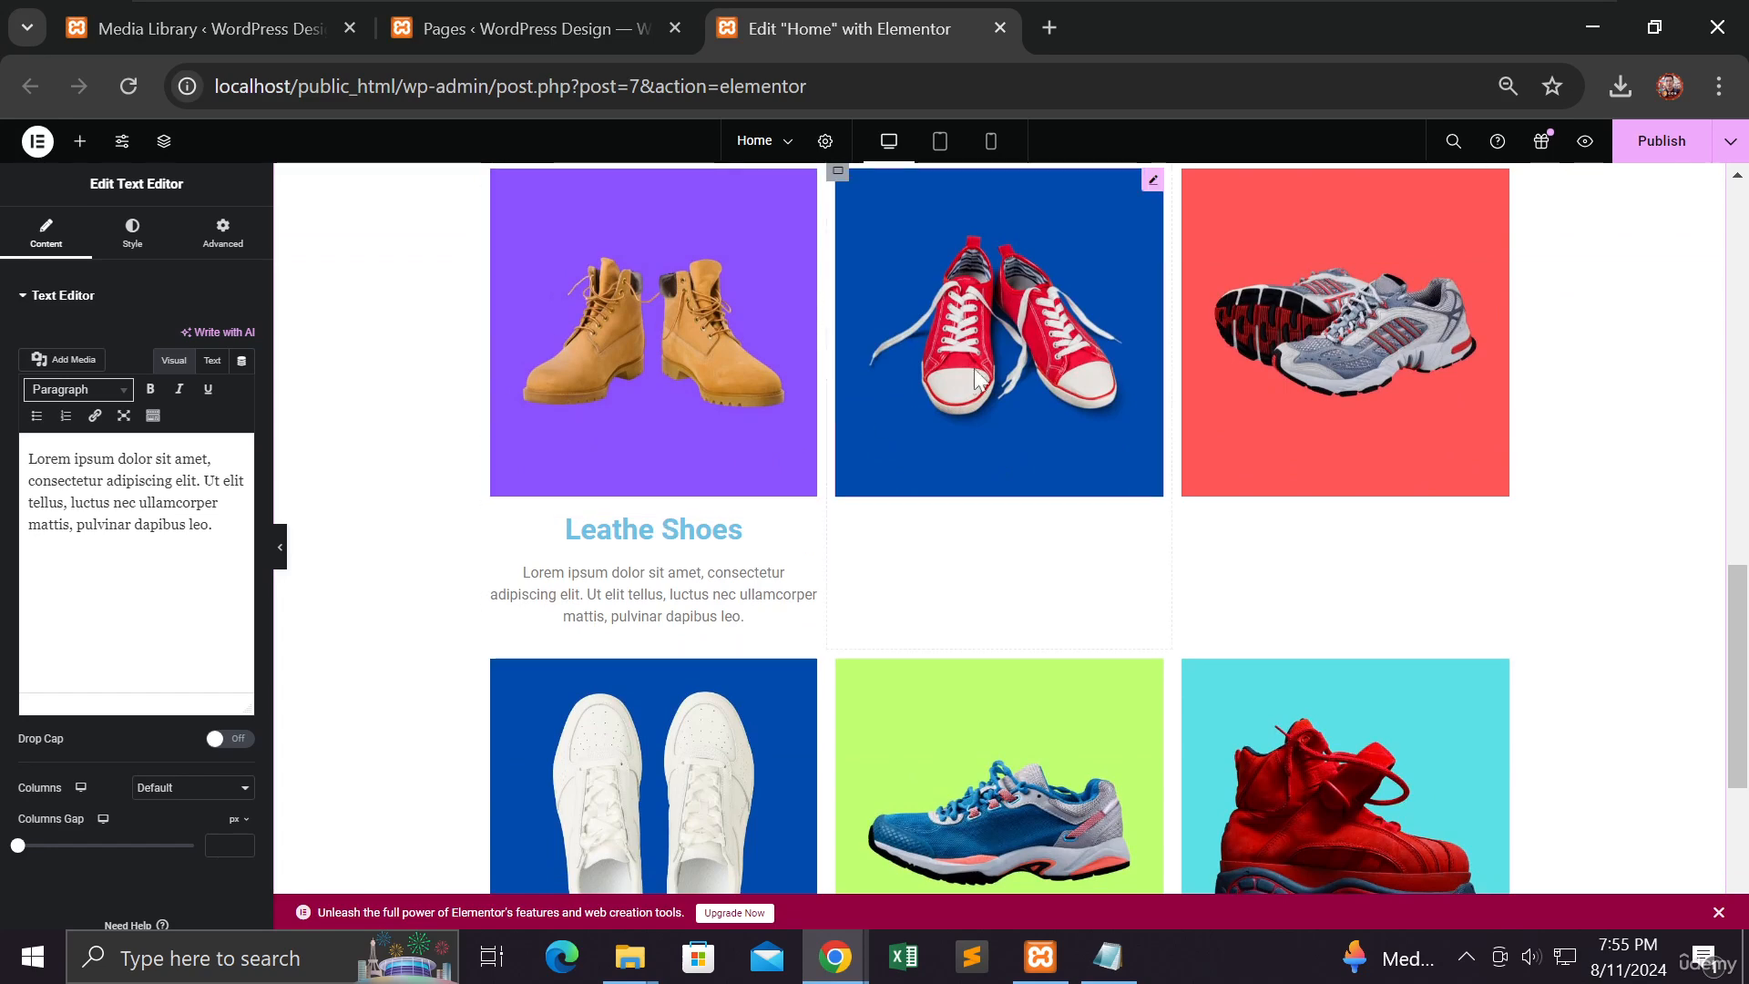
# Step: Duplicate the boot card's 'Leathe Shoes' heading and move the copy under the red sneakers
pyautogui.click(643, 545)
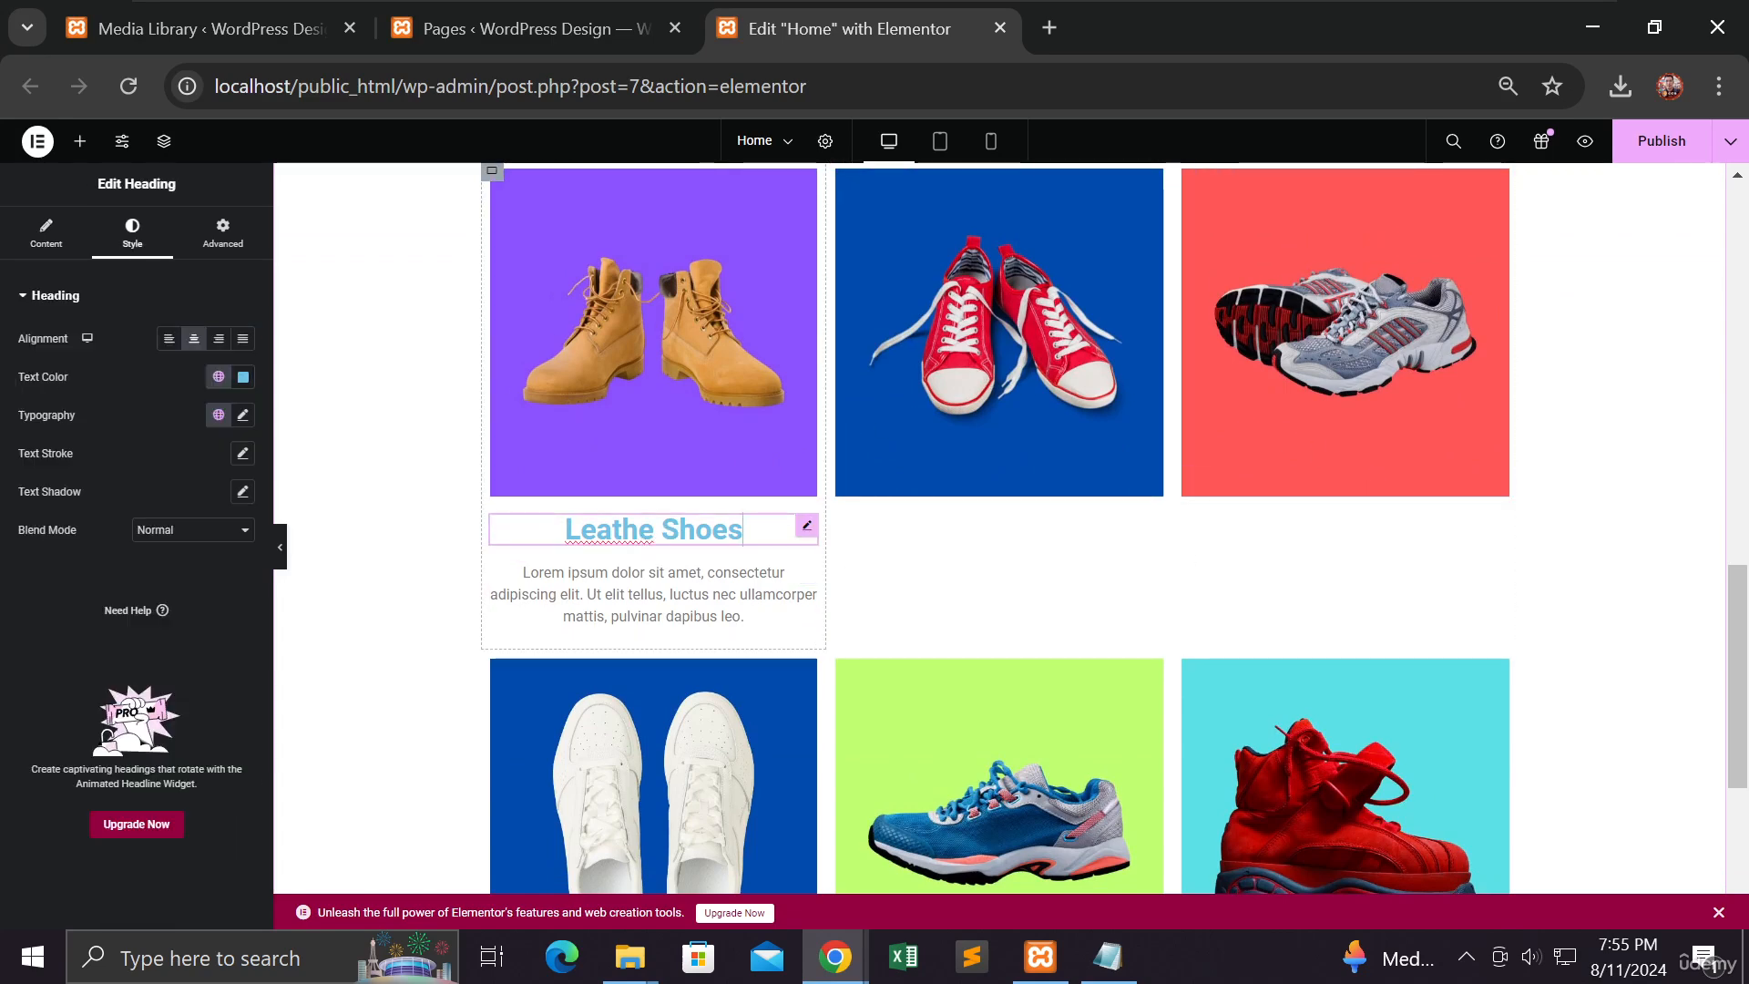
pyautogui.click(647, 590)
pyautogui.click(664, 539)
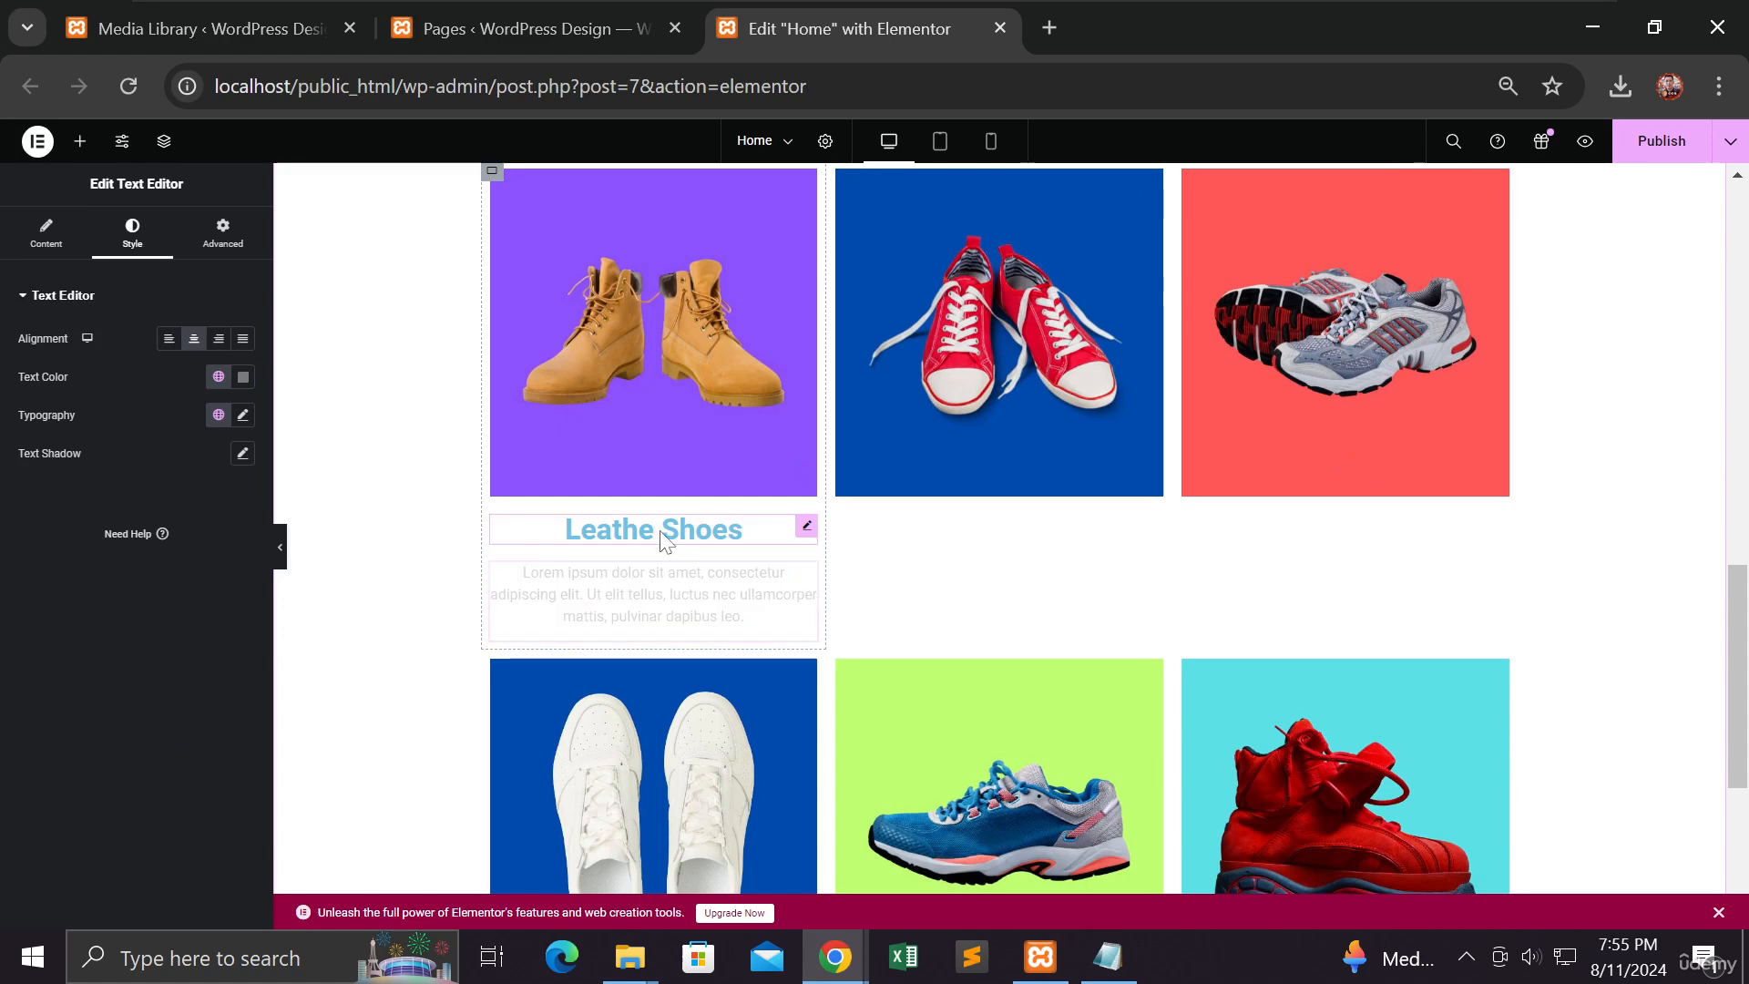
pyautogui.rightClick(801, 537)
pyautogui.click(831, 555)
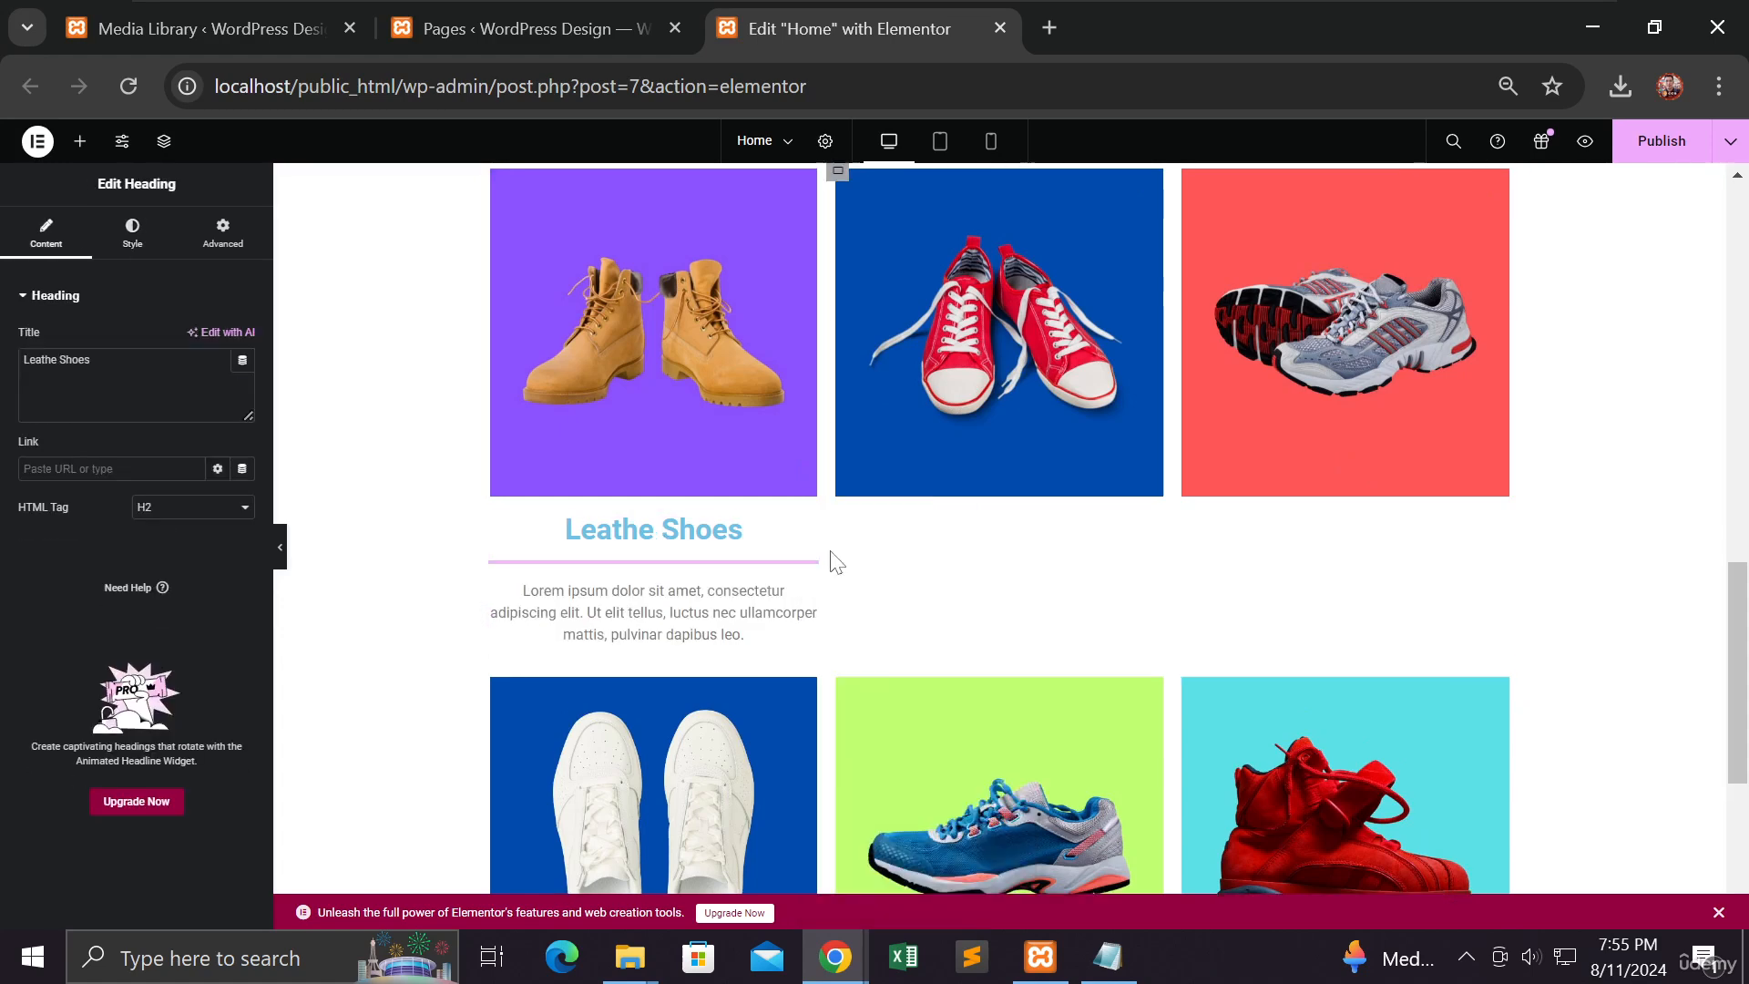
pyautogui.moveTo(805, 573); pyautogui.dragTo(982, 488)
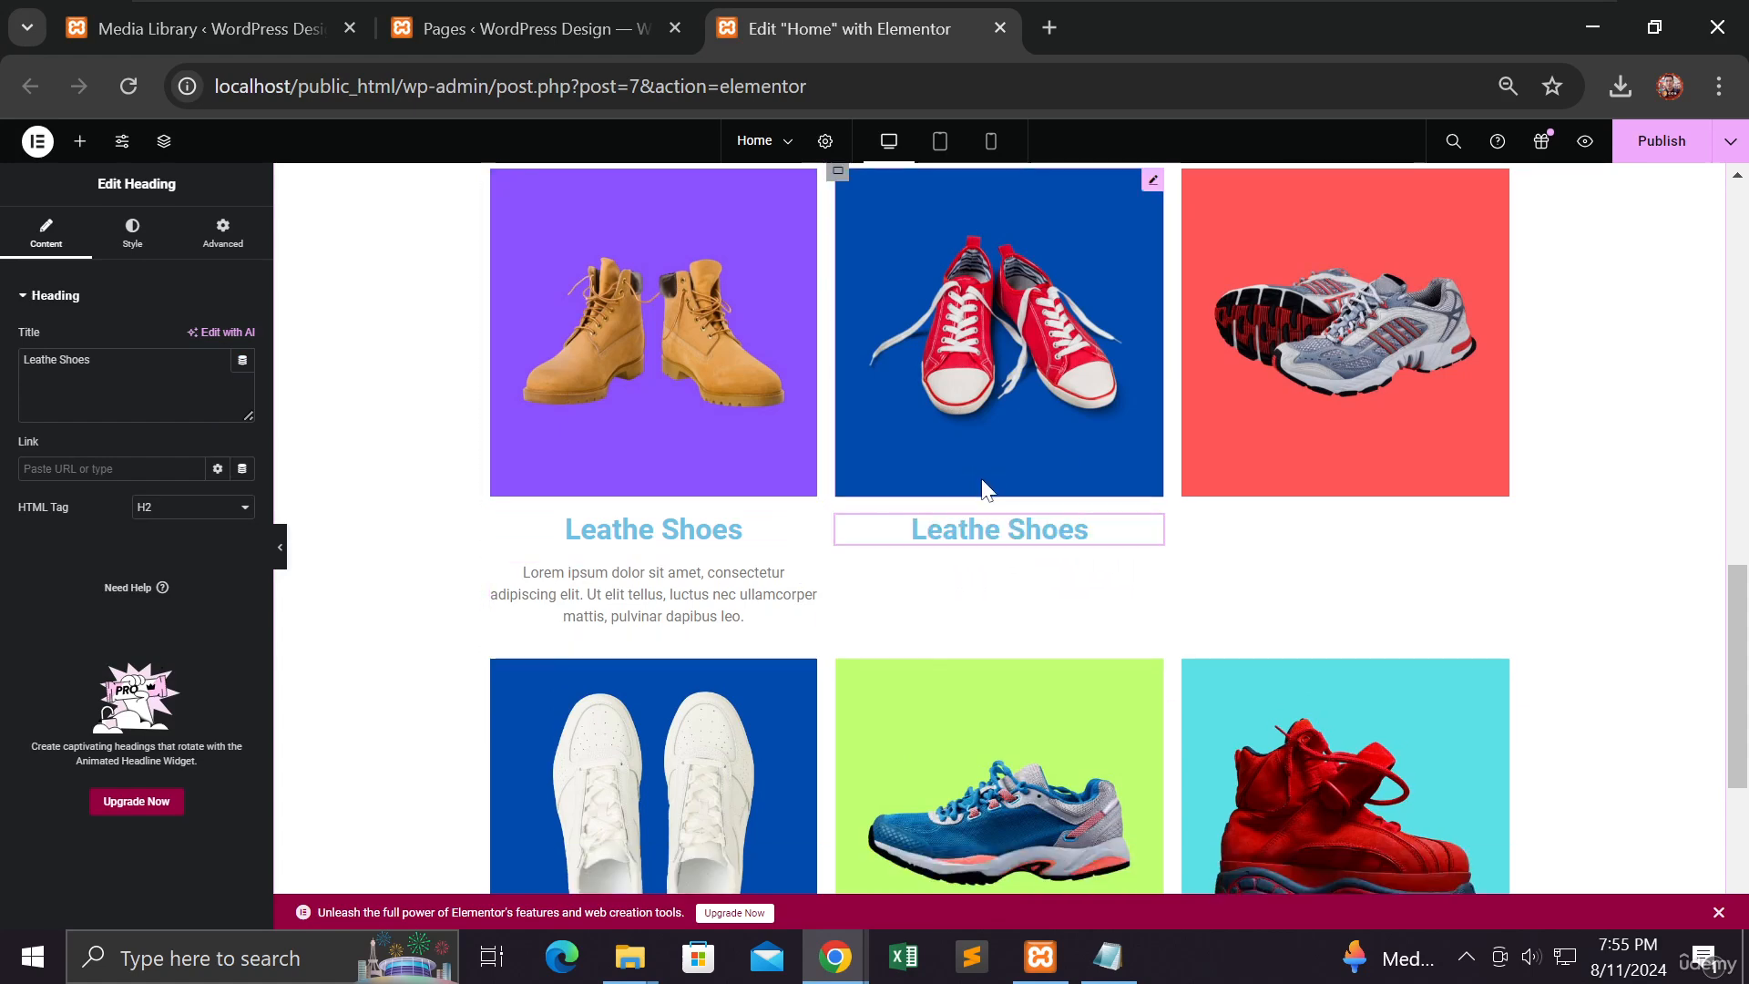
# Step: Duplicate the Lorem ipsum paragraph and place it under the red sneakers' new heading
pyautogui.rightClick(809, 580)
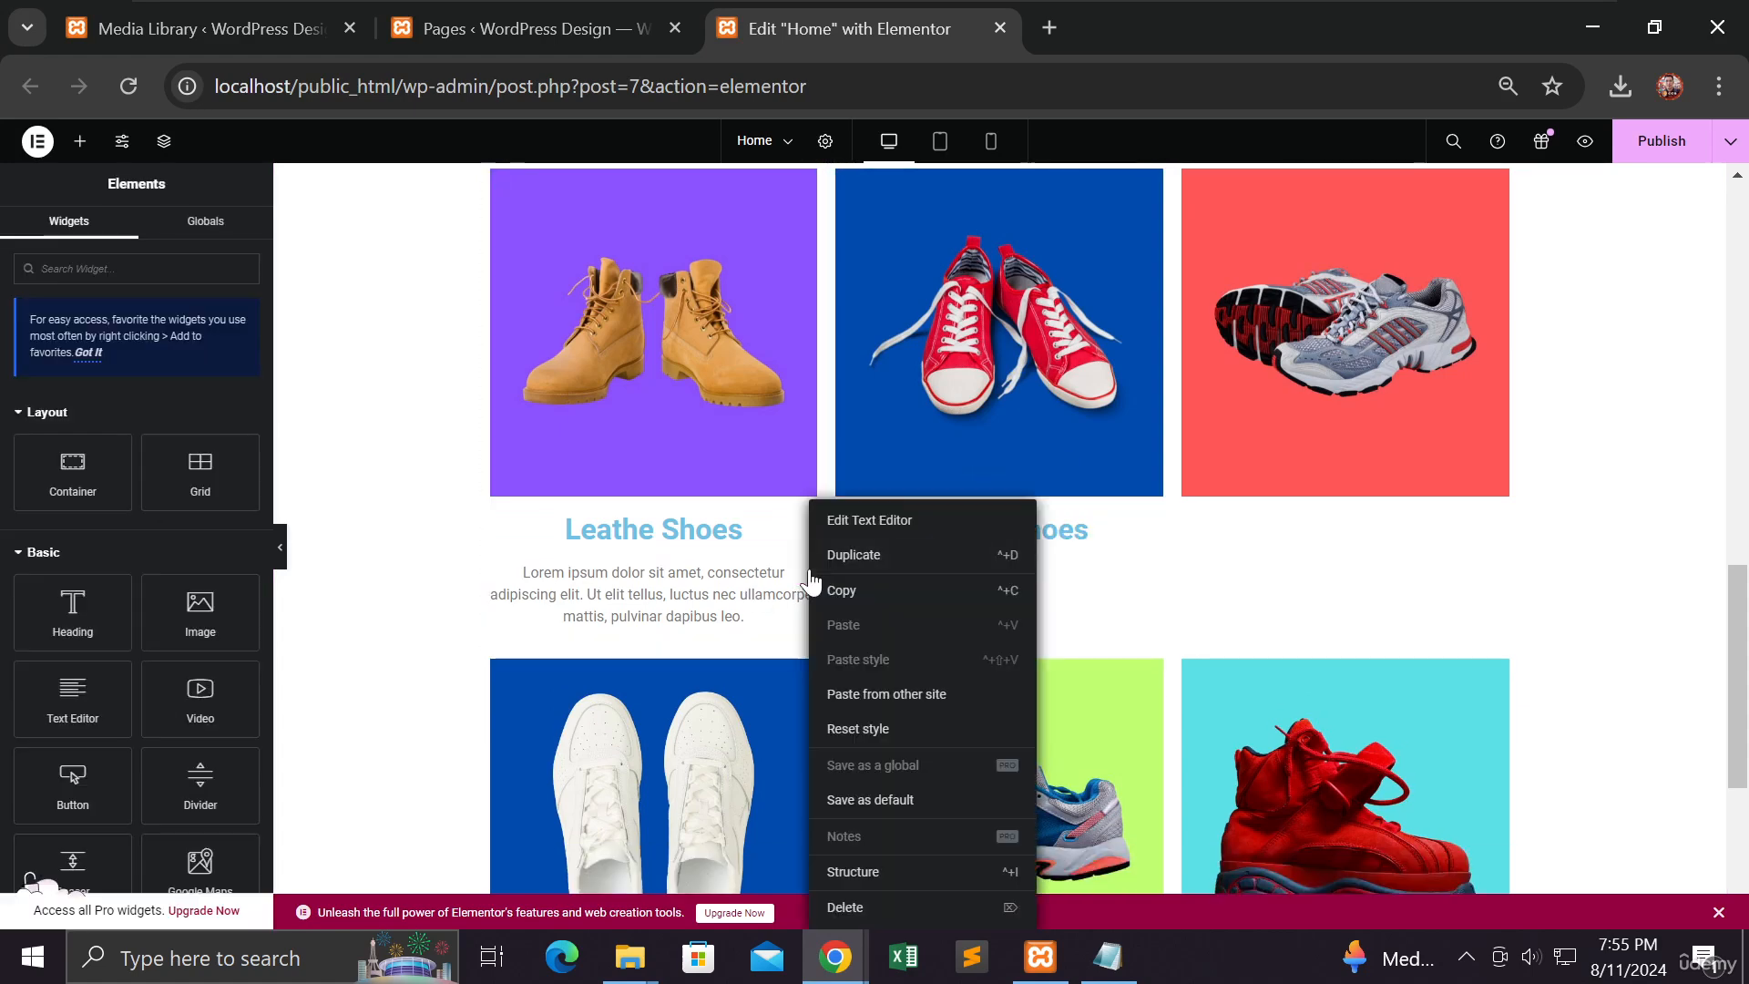
pyautogui.click(876, 555)
pyautogui.moveTo(808, 674); pyautogui.dragTo(960, 533)
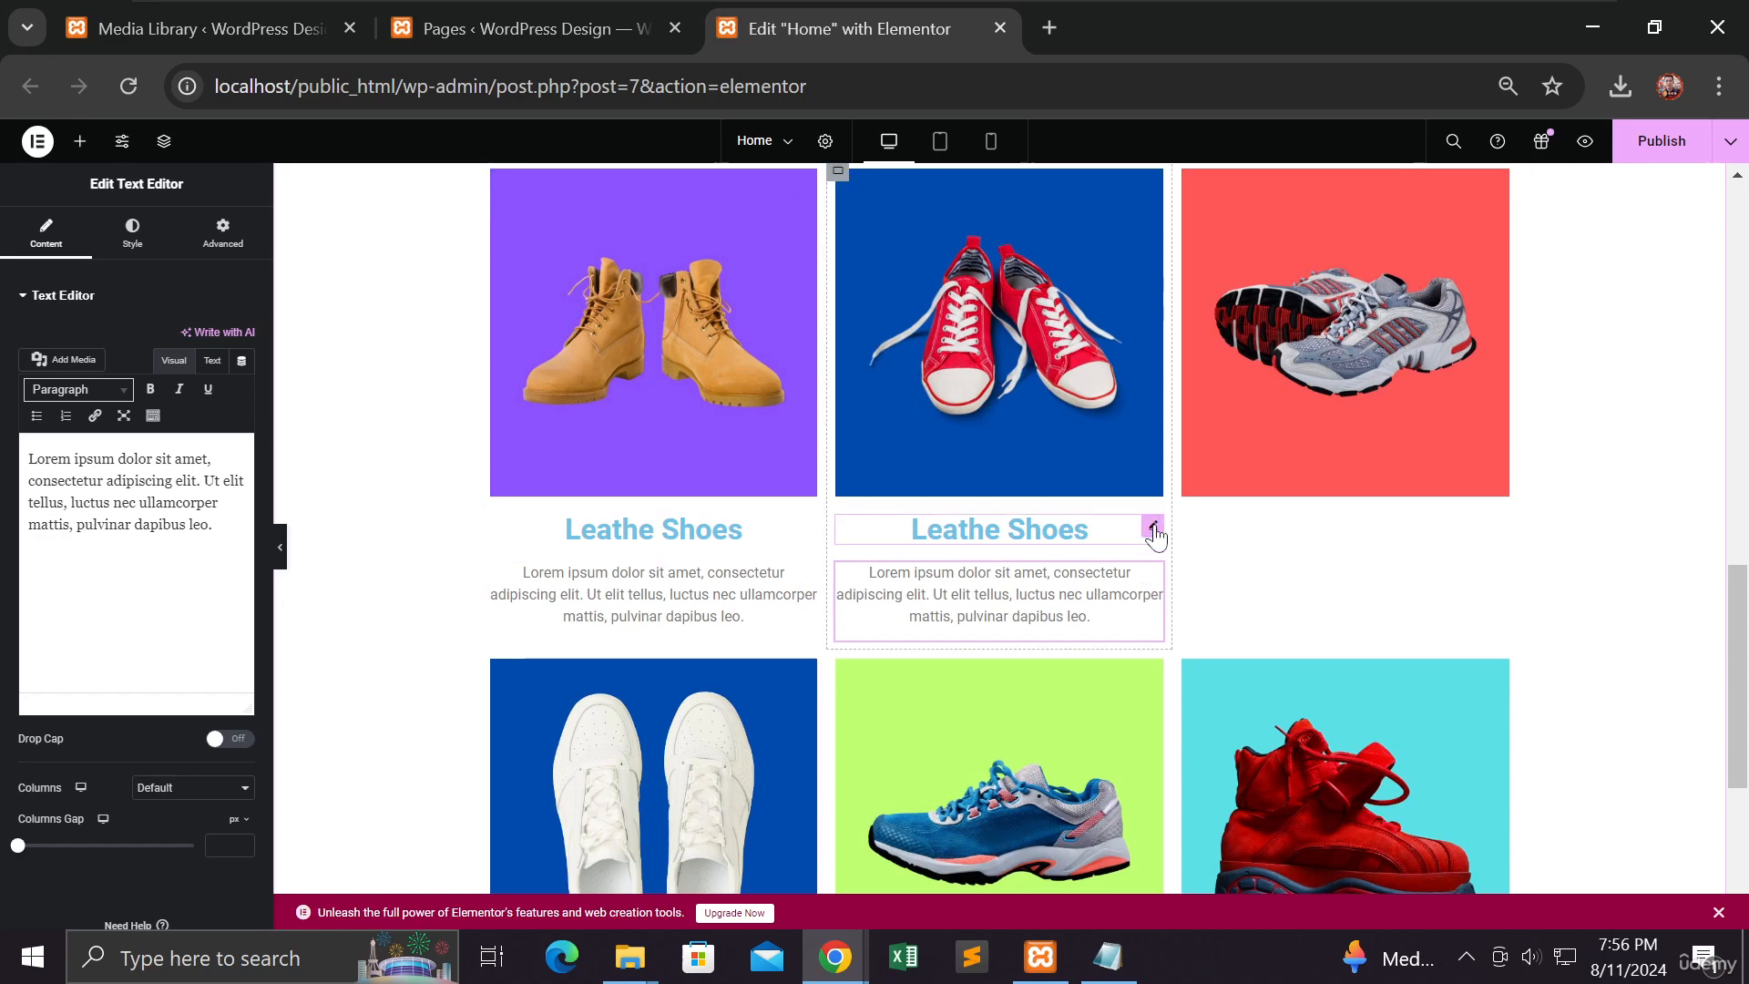
# Step: Duplicate the 'Leathe Shoes' heading into the grey running-shoe card
pyautogui.rightClick(1156, 536)
pyautogui.click(1193, 554)
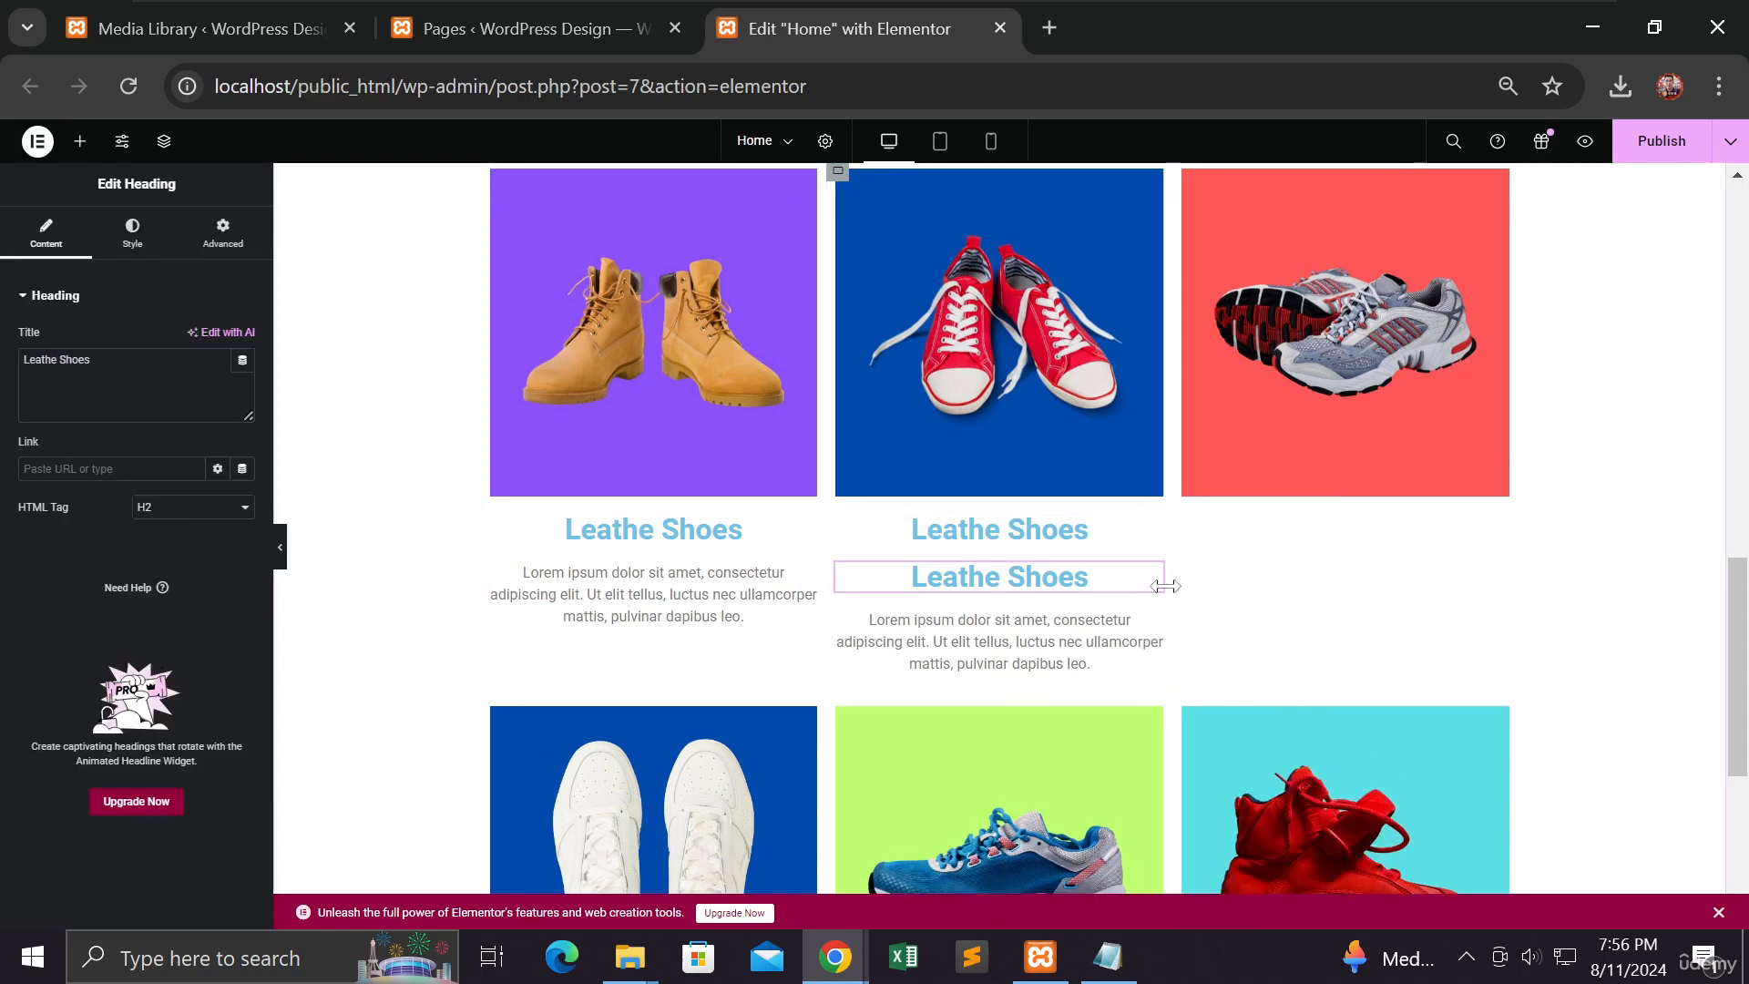
pyautogui.moveTo(1153, 573); pyautogui.dragTo(1316, 510)
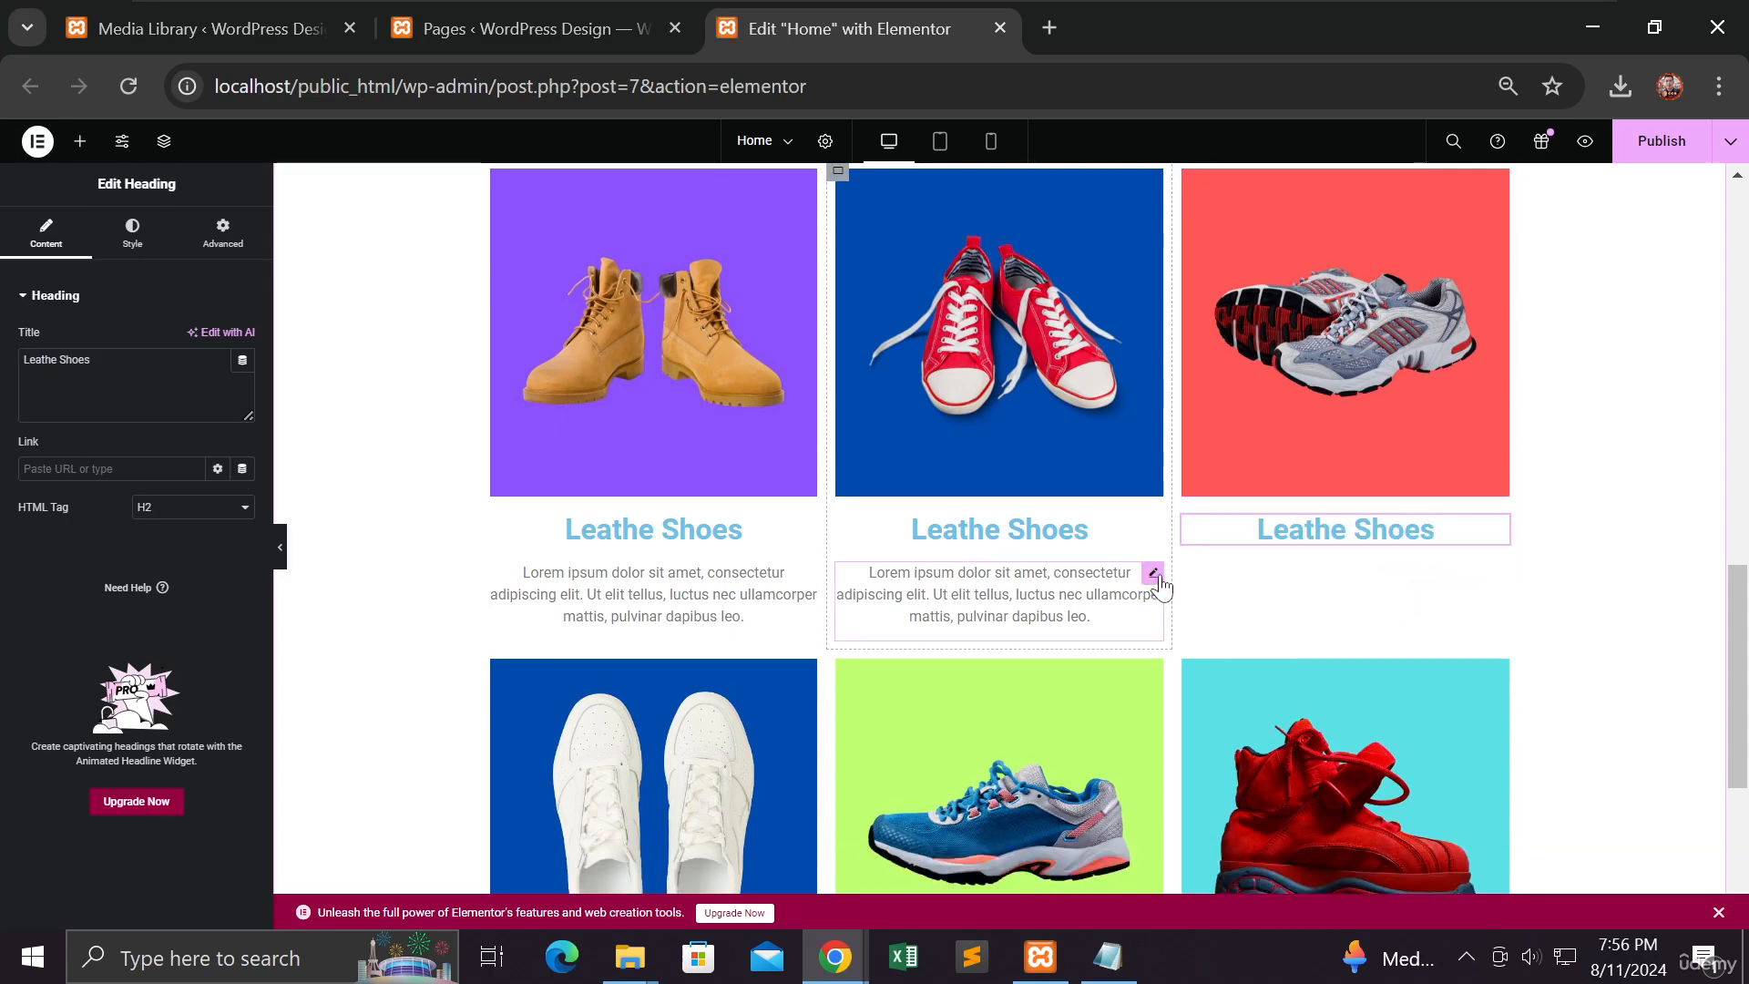
# Step: Copy the Lorem ipsum paragraph and paste it into the grey running-shoe card
pyautogui.rightClick(1154, 586)
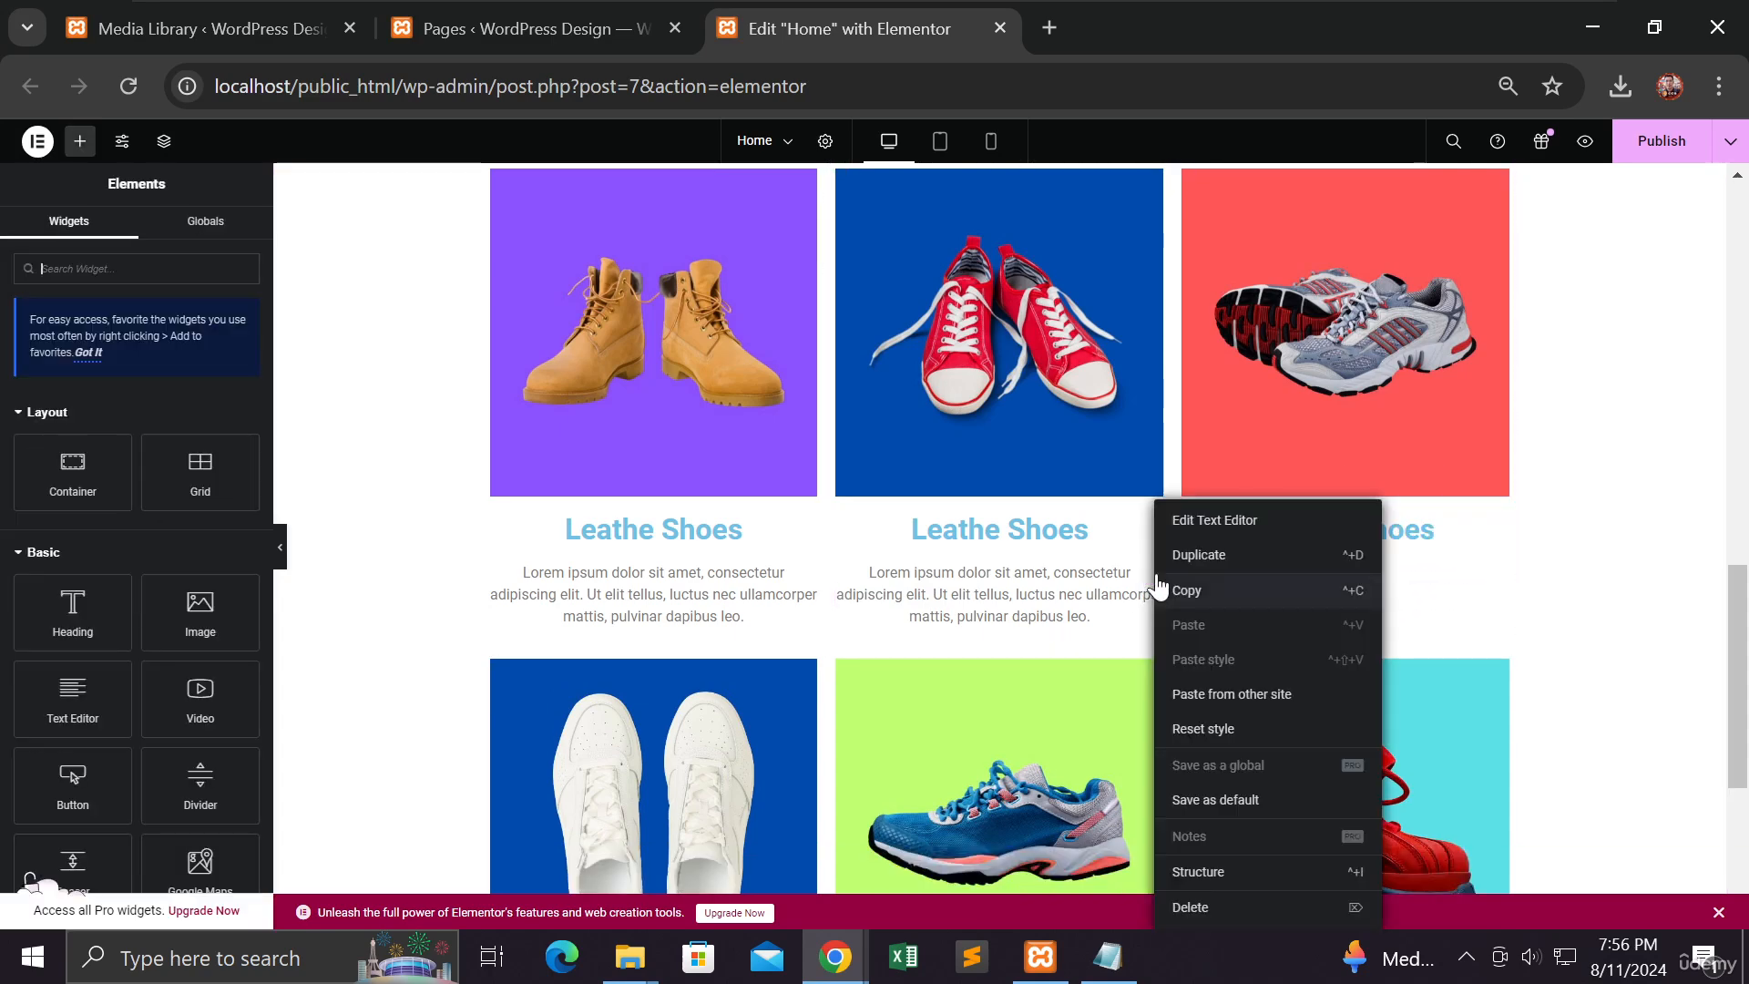
pyautogui.click(1213, 603)
pyautogui.rightClick(1300, 567)
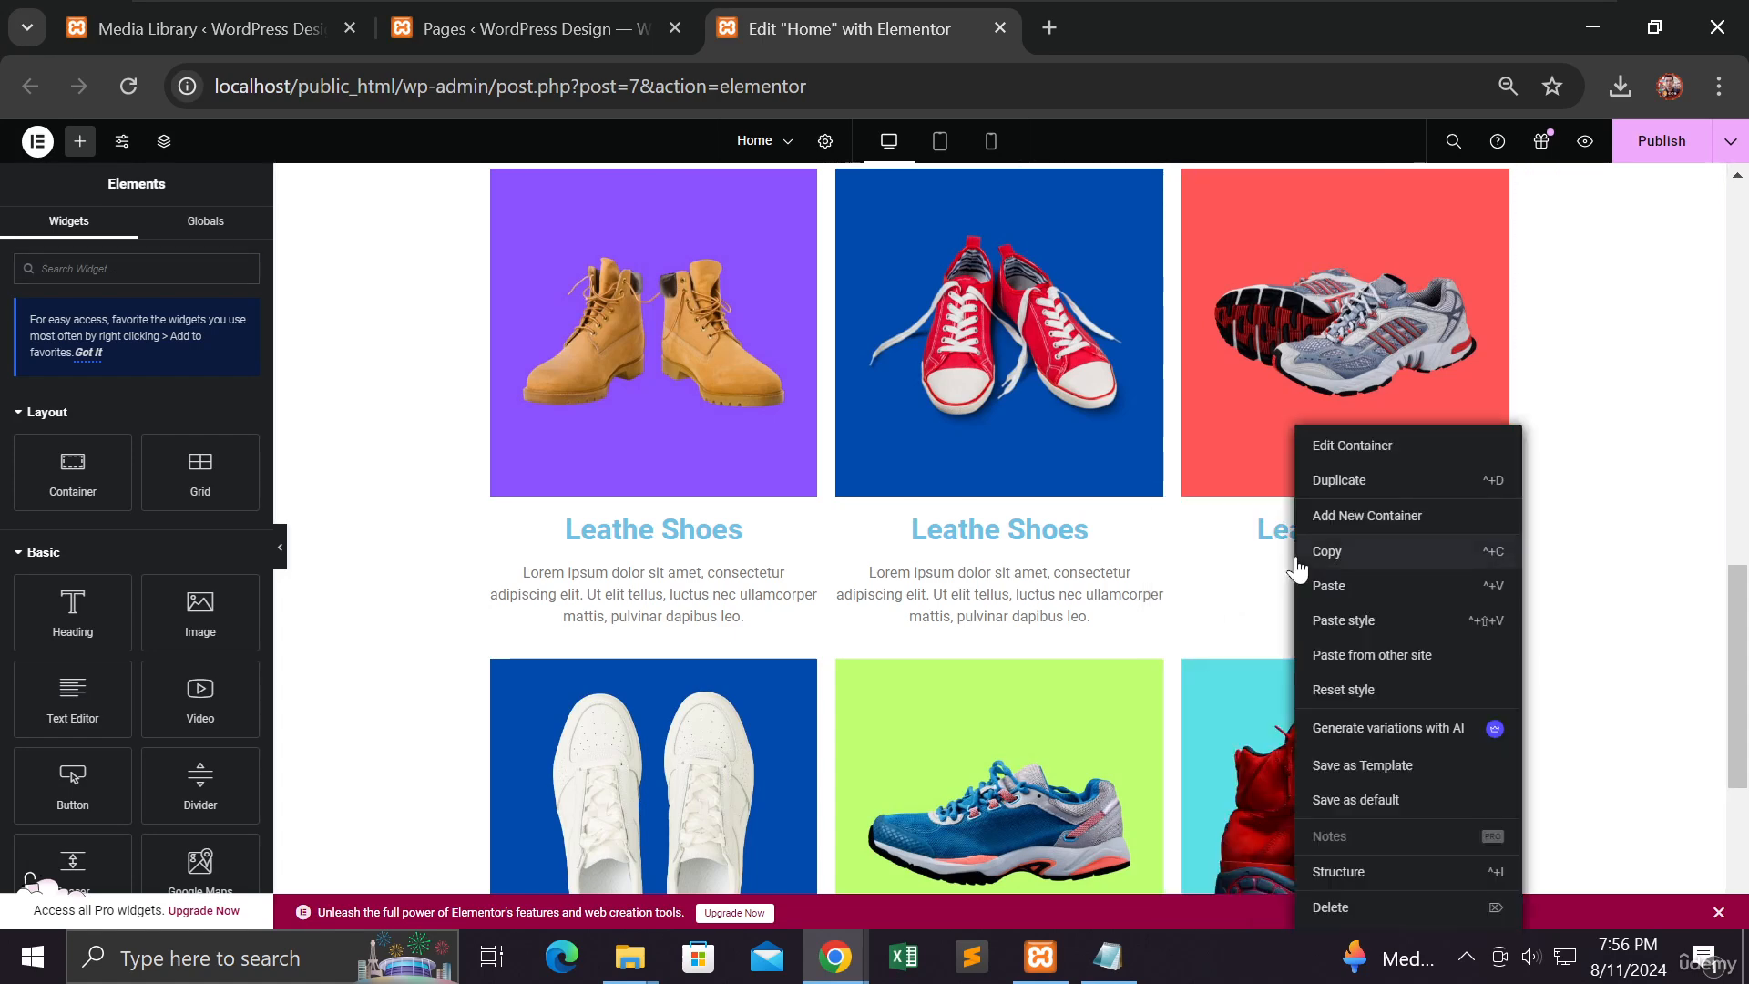
pyautogui.click(1307, 590)
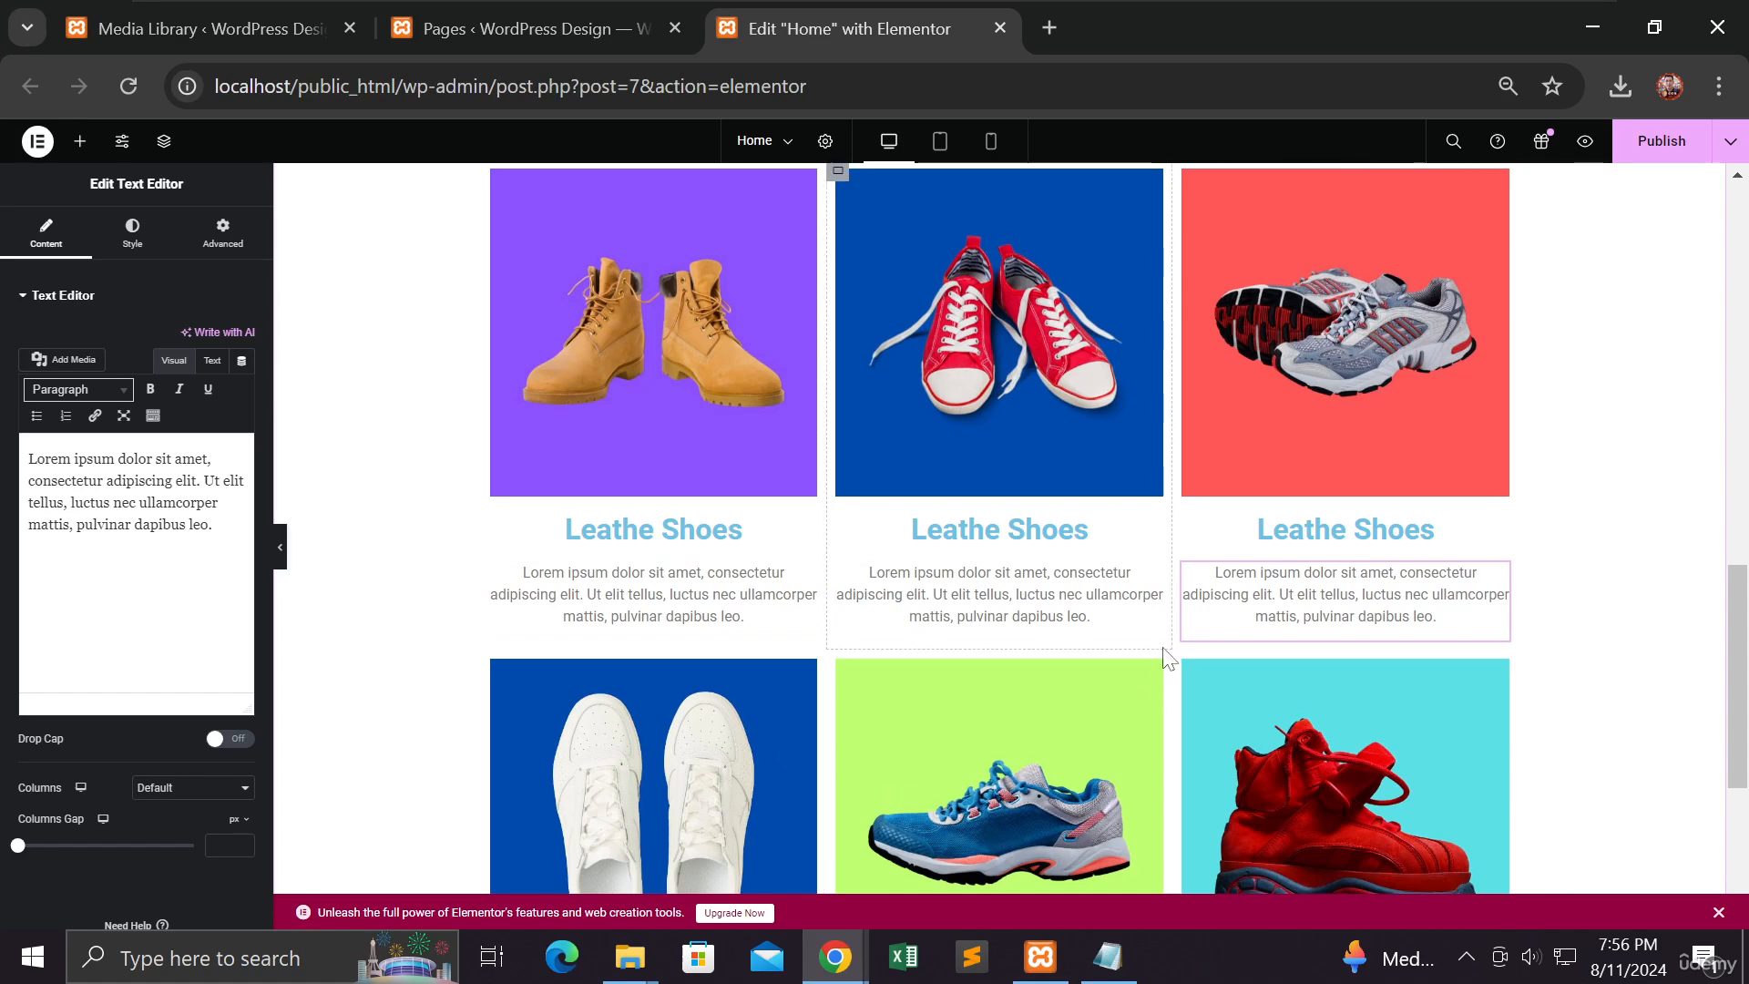
pyautogui.scroll(-1, 1165, 654)
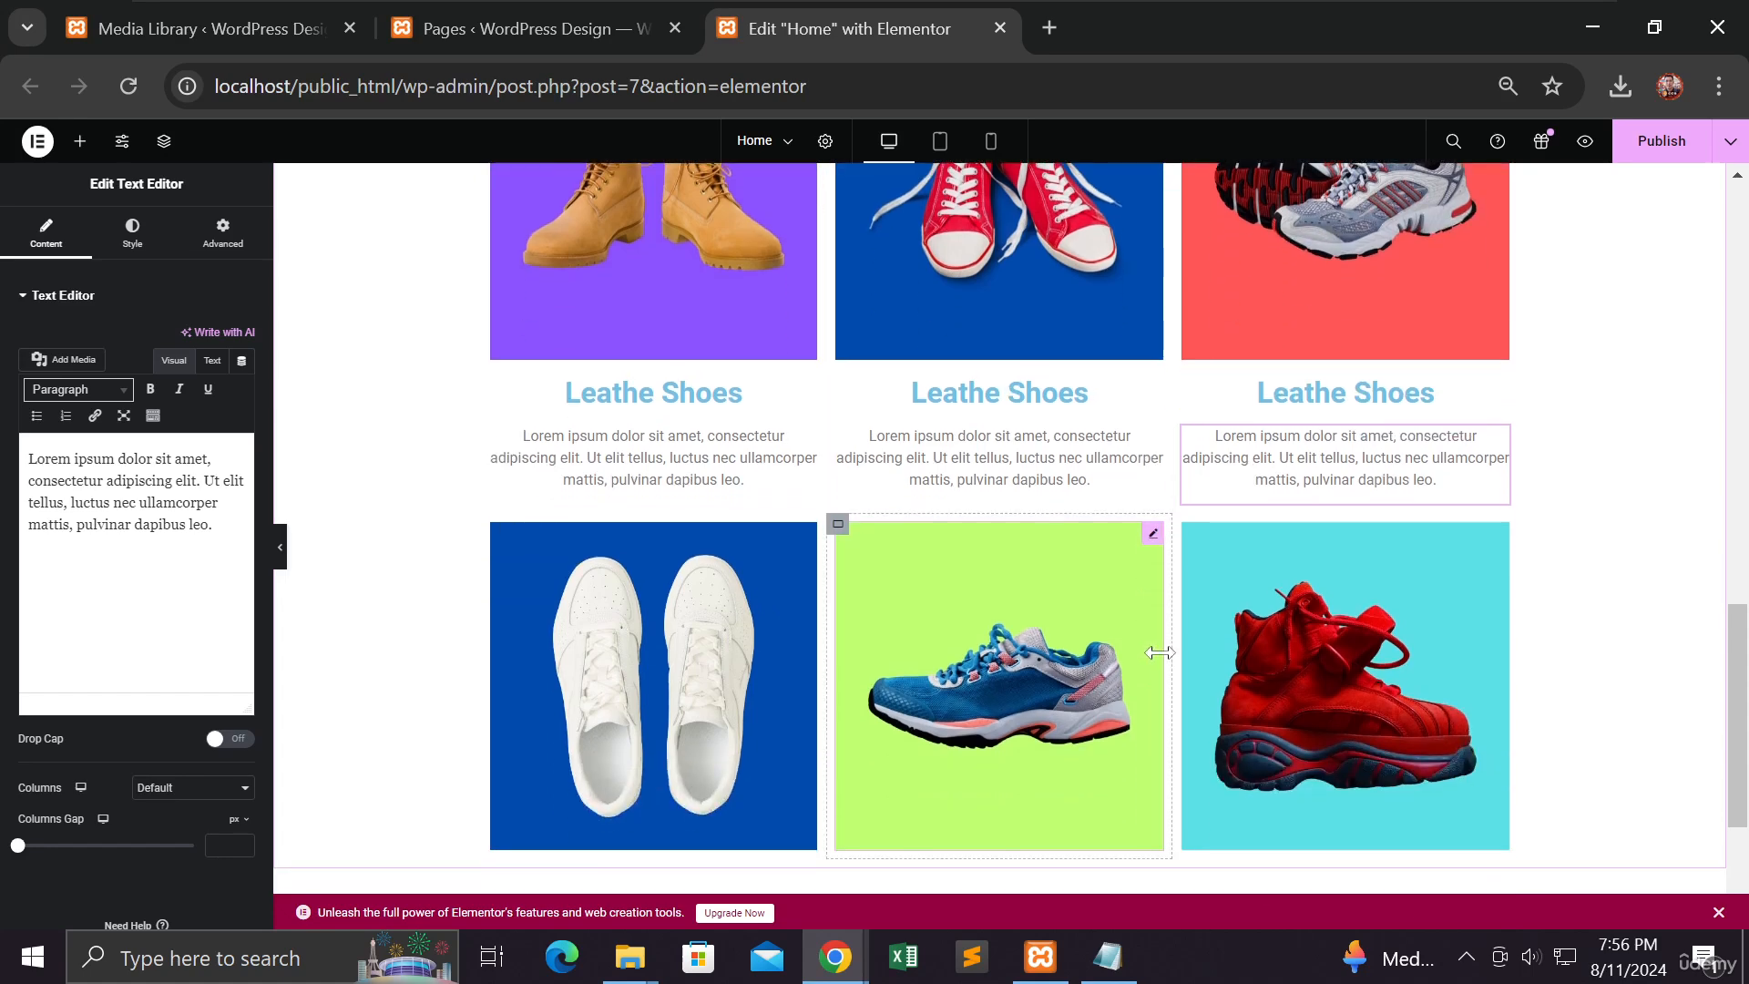
pyautogui.scroll(1, 1122, 641)
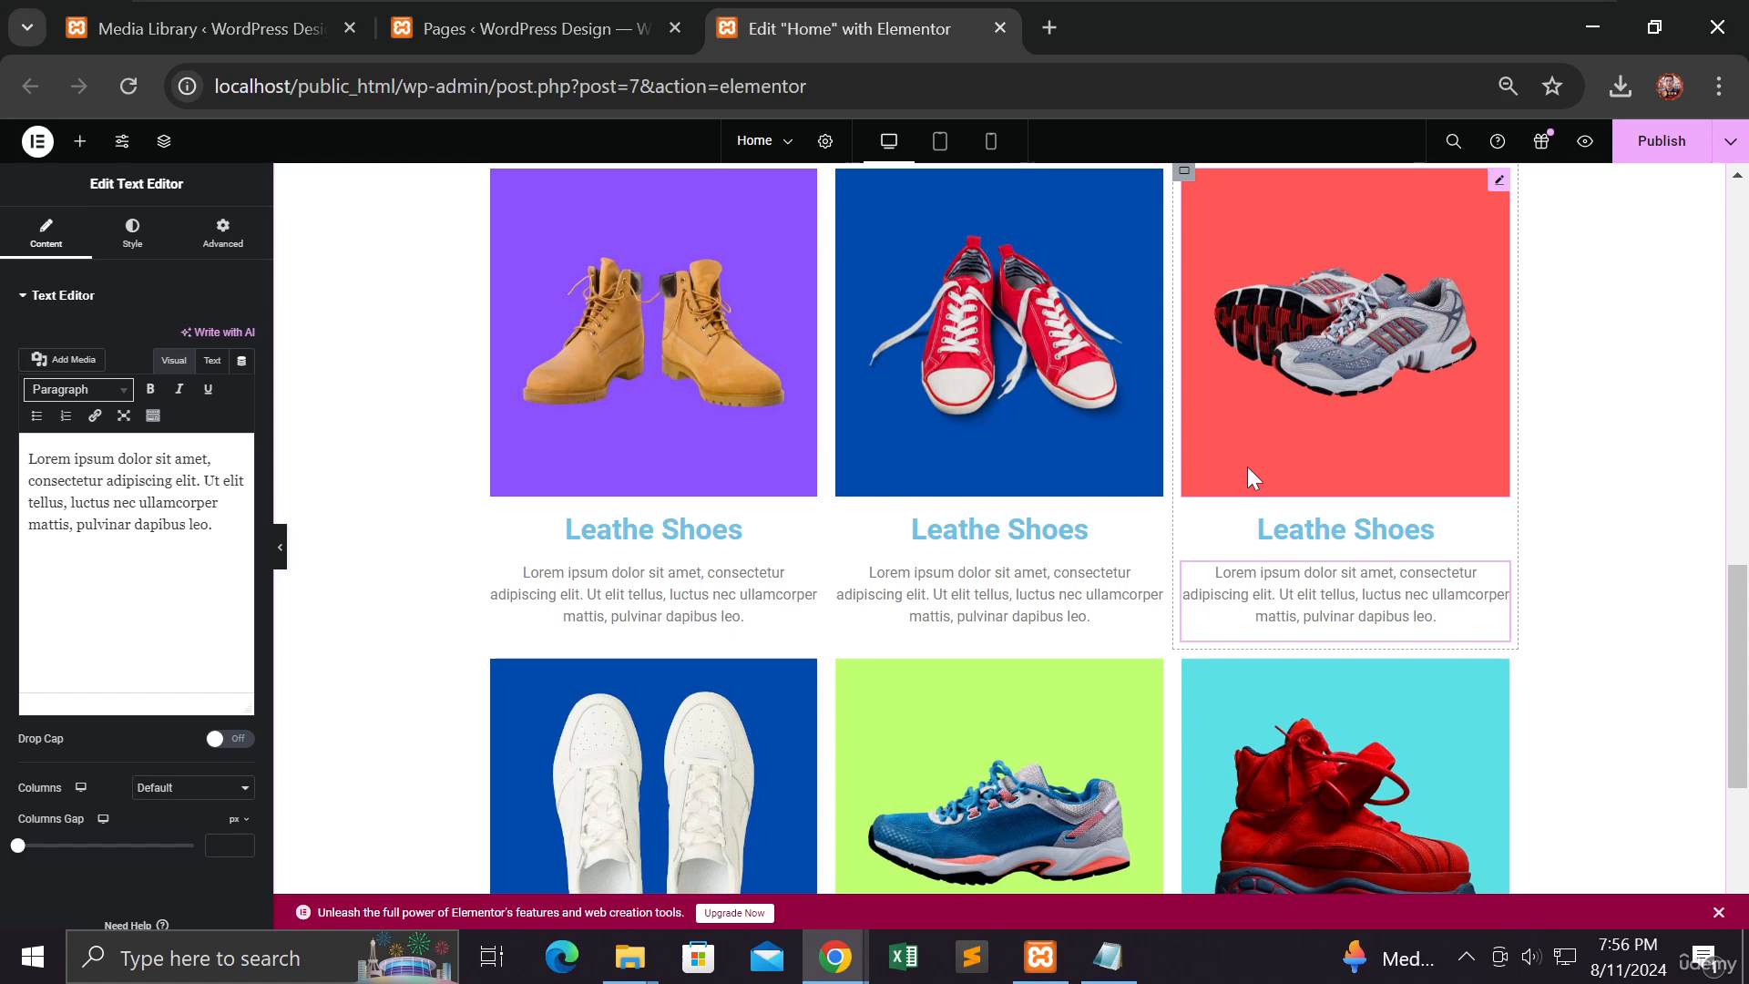
pyautogui.scroll(-2, 1357, 628)
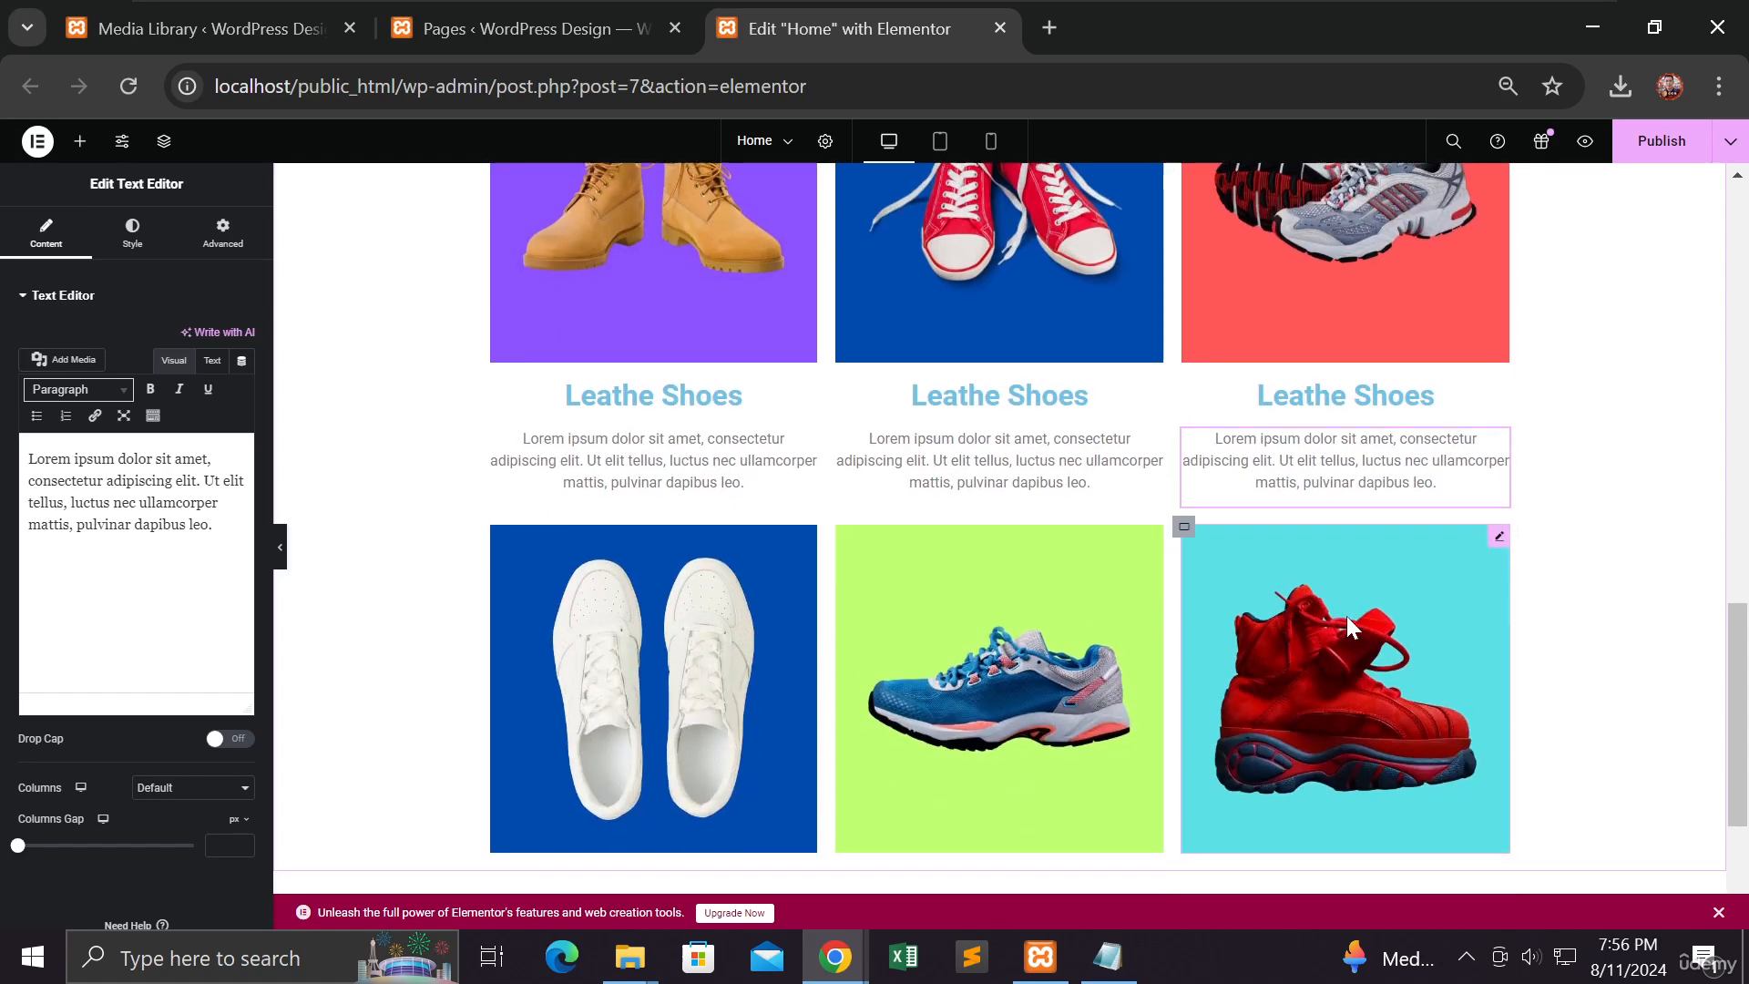
pyautogui.rightClick(1043, 570)
# Step: Paste the Lorem ipsum paragraph into the green-shoe card and reposition it in the second row
pyautogui.click(1082, 621)
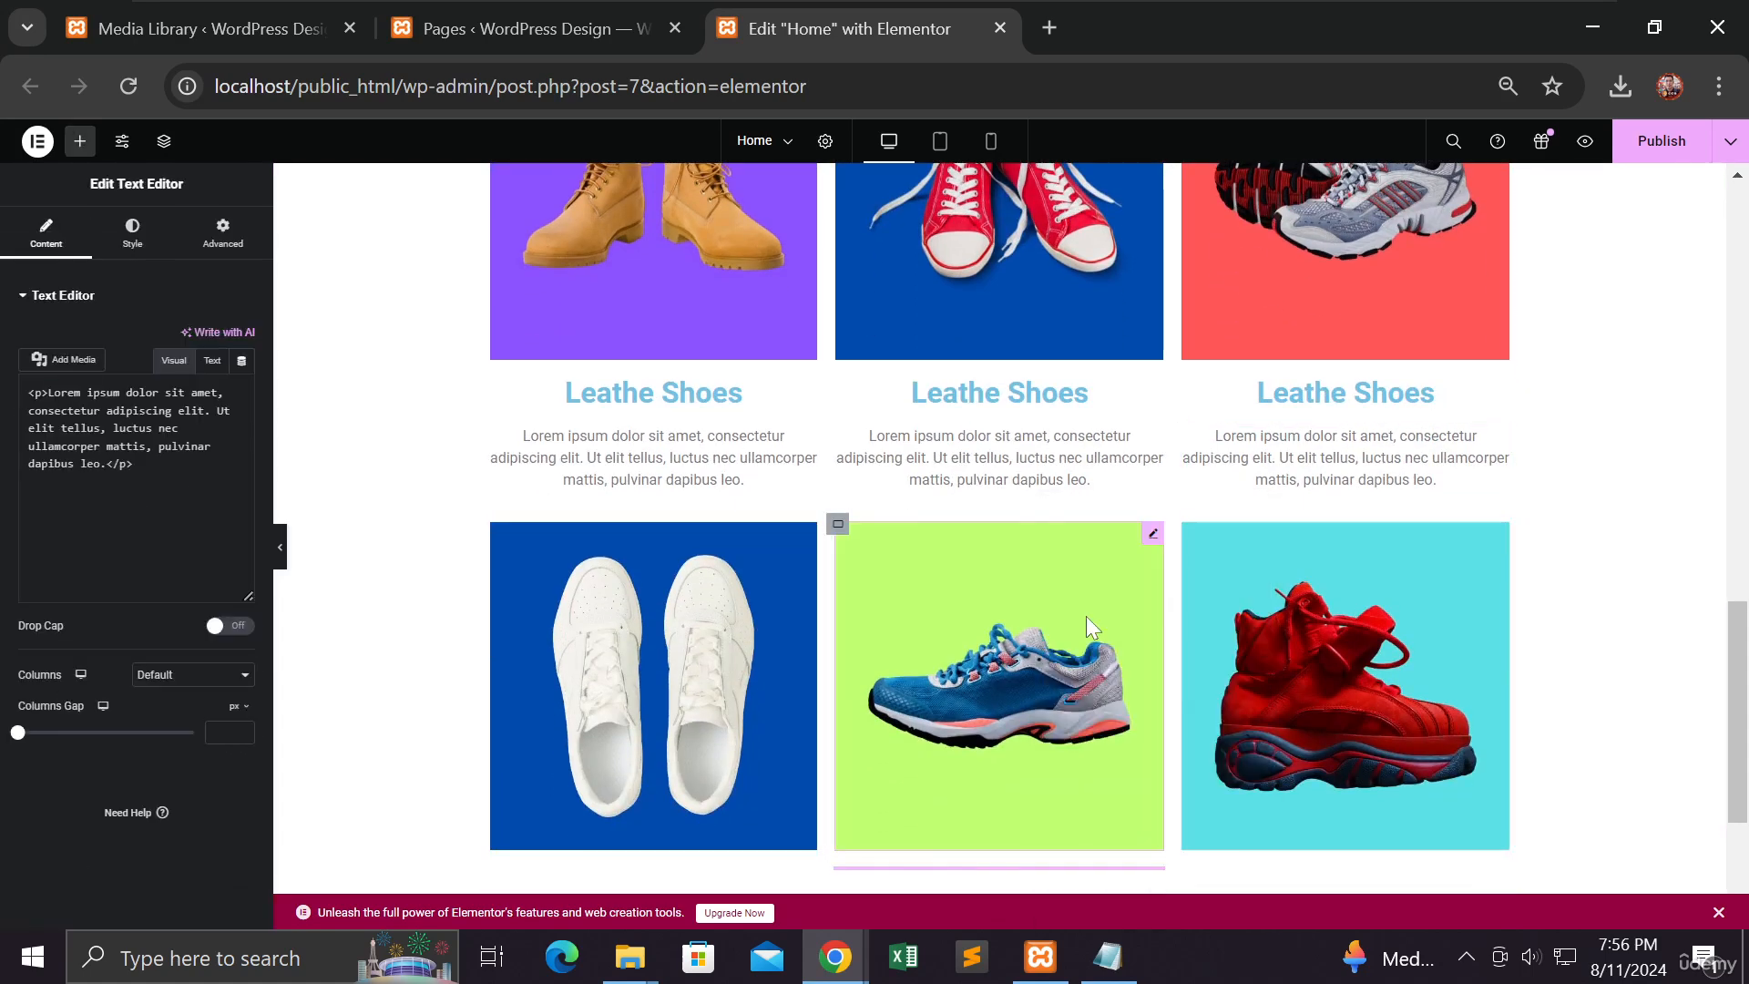
pyautogui.scroll(-3, 1093, 638)
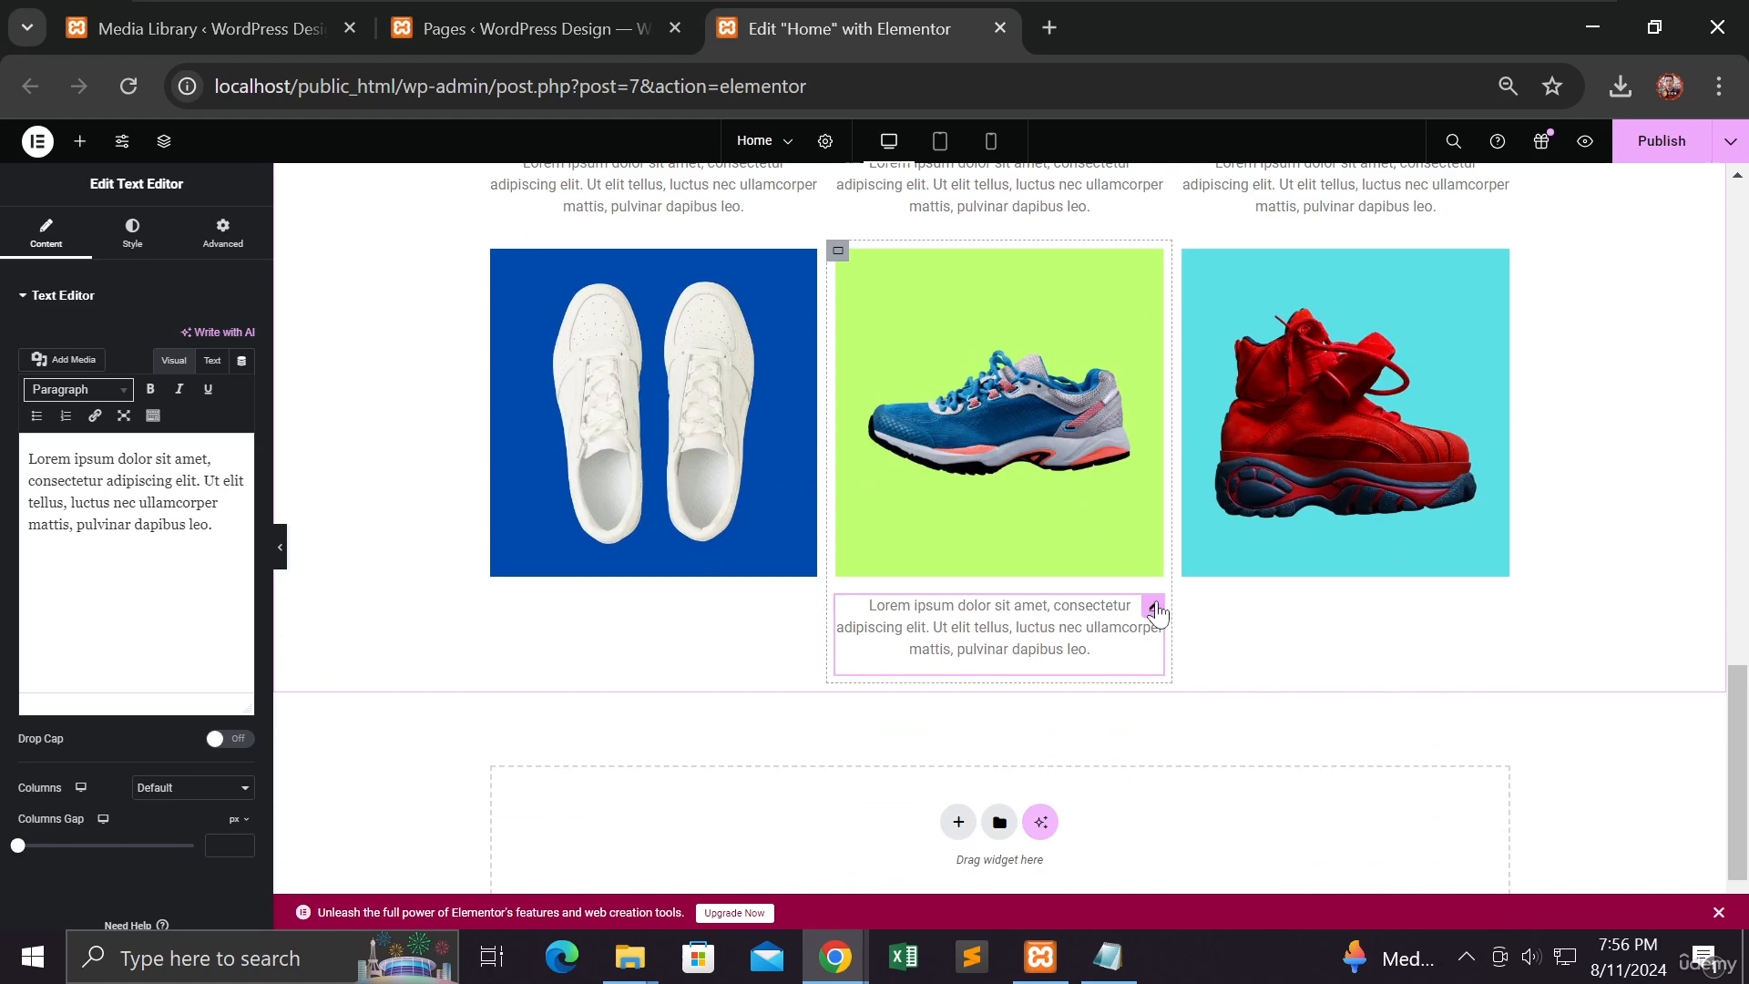
pyautogui.moveTo(1153, 607)
pyautogui.mouseDown()
pyautogui.moveTo(1188, 599)
pyautogui.moveTo(1188, 565)
pyautogui.moveTo(1212, 565)
pyautogui.moveTo(1173, 553)
pyautogui.moveTo(1181, 567)
pyautogui.mouseUp()
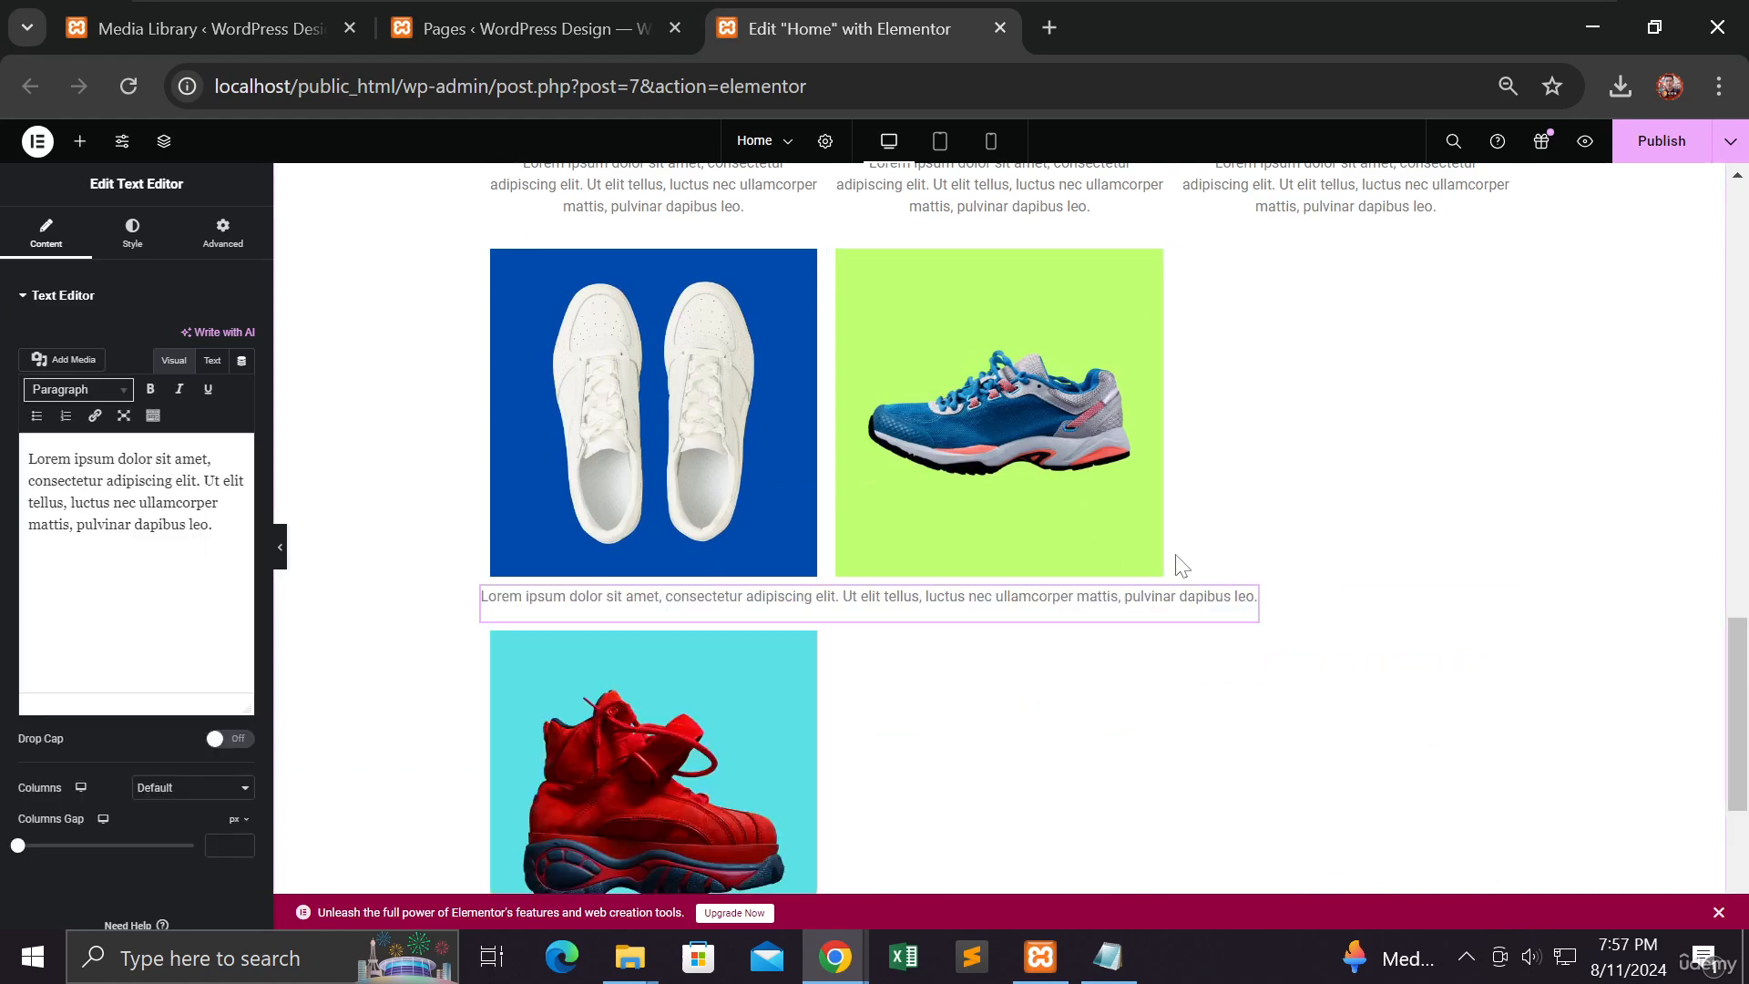
# Step: Open the publishing options from the arrow beside Publish
pyautogui.scroll(-2, 898, 714)
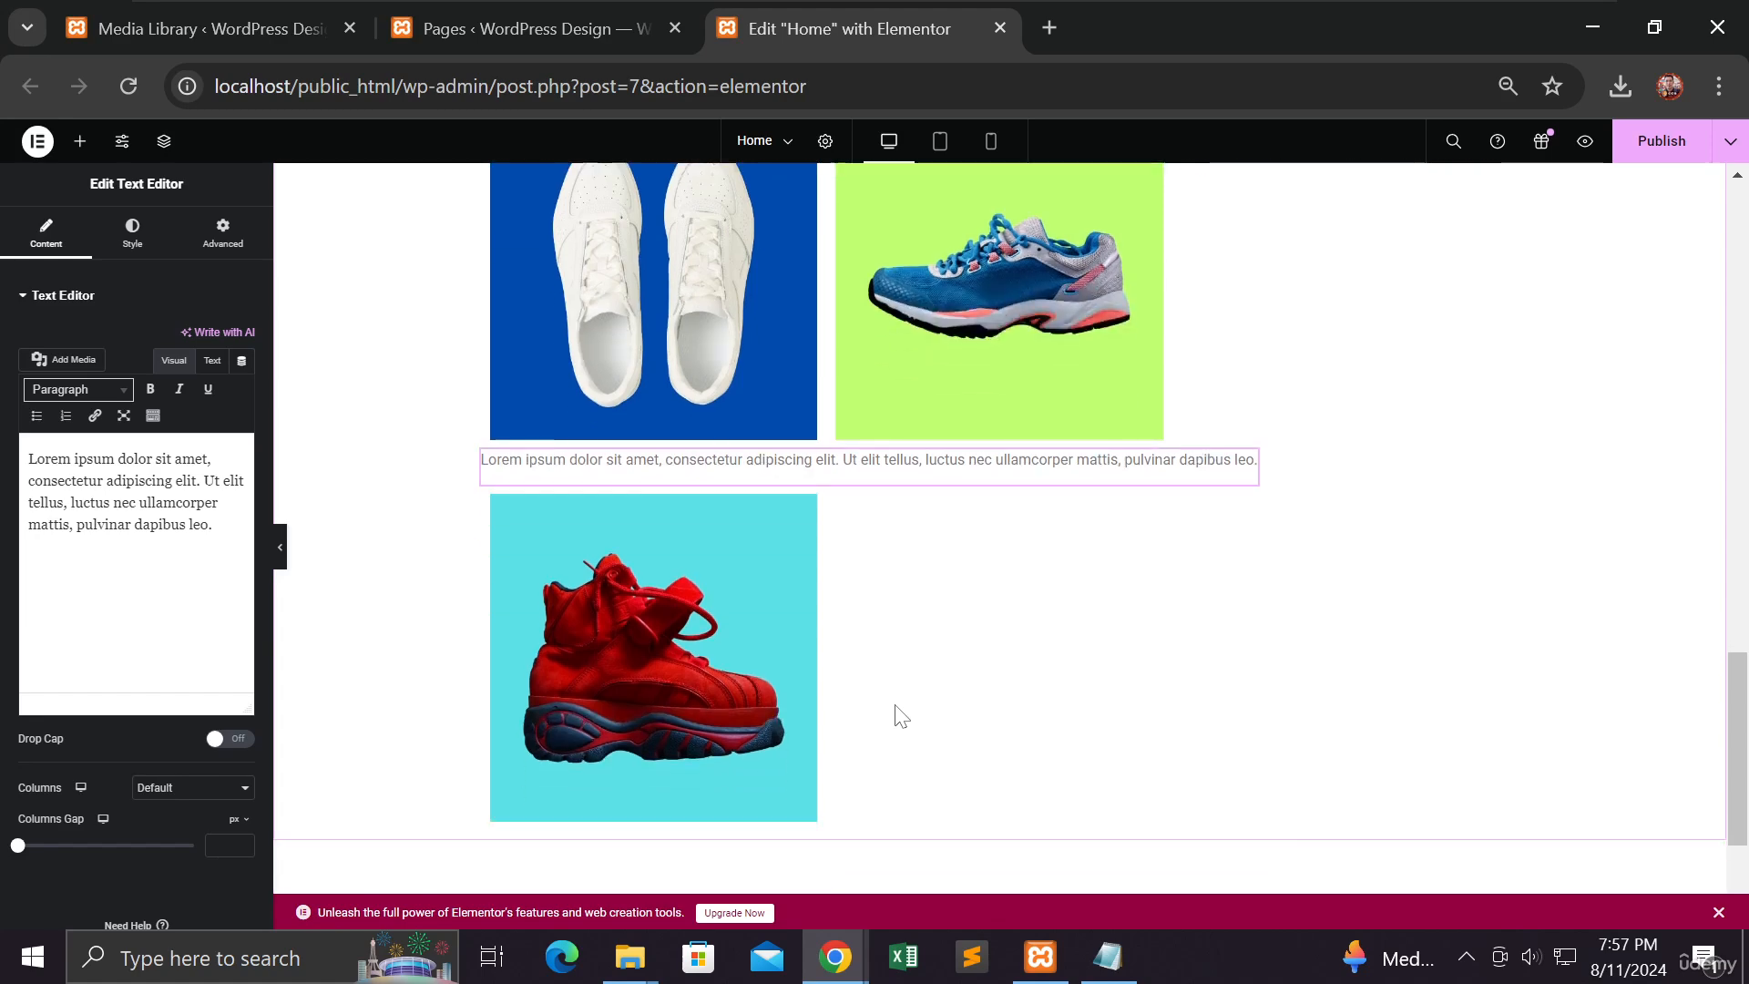
pyautogui.scroll(2, 899, 701)
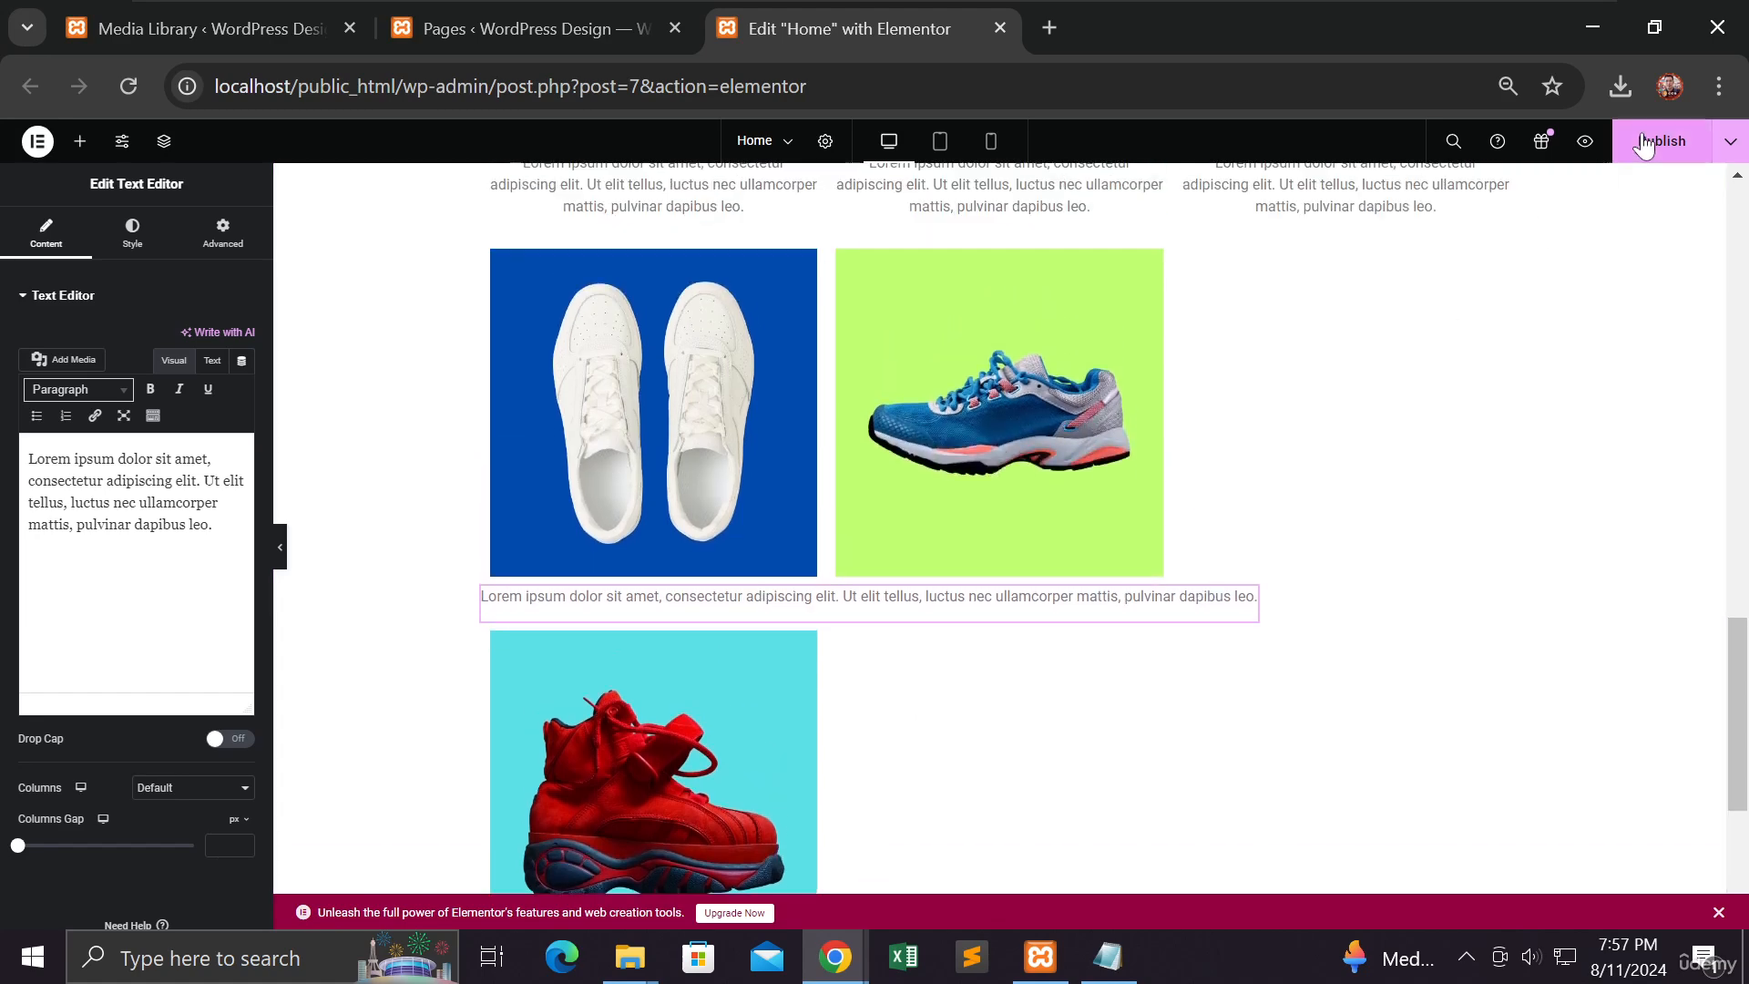
pyautogui.click(1730, 142)
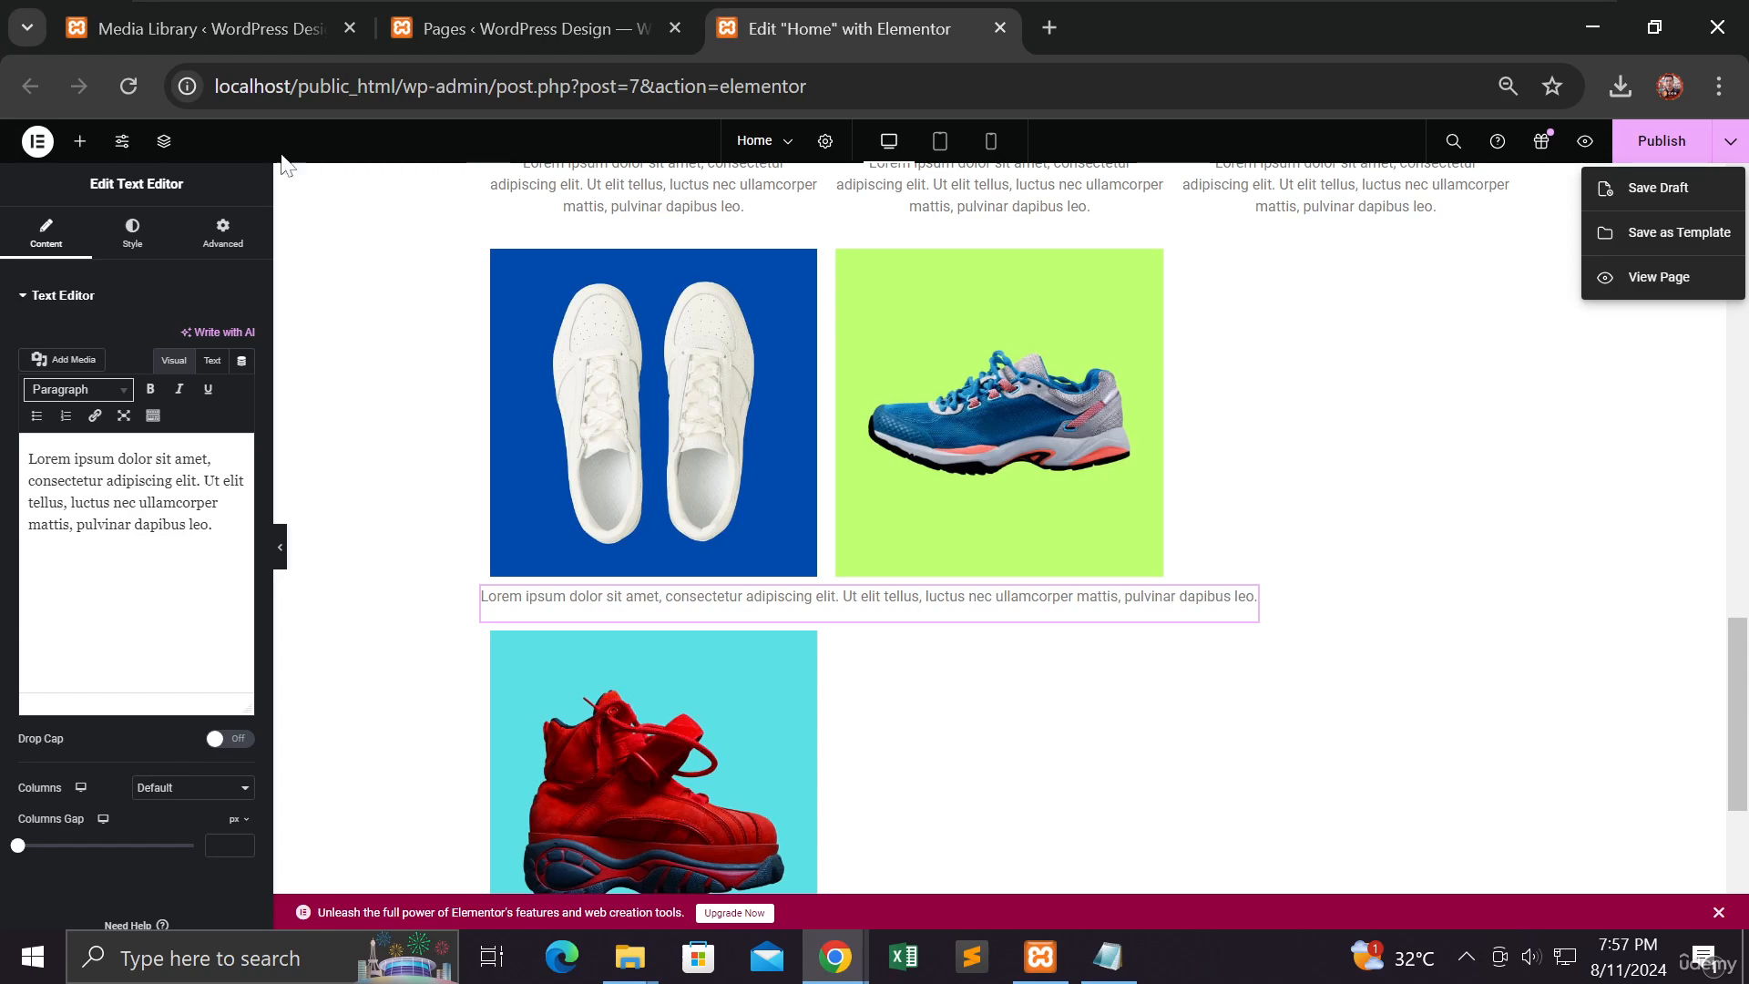
# Step: Open Site Settings, look through the editor menu and page list, then close Site Settings
pyautogui.click(124, 142)
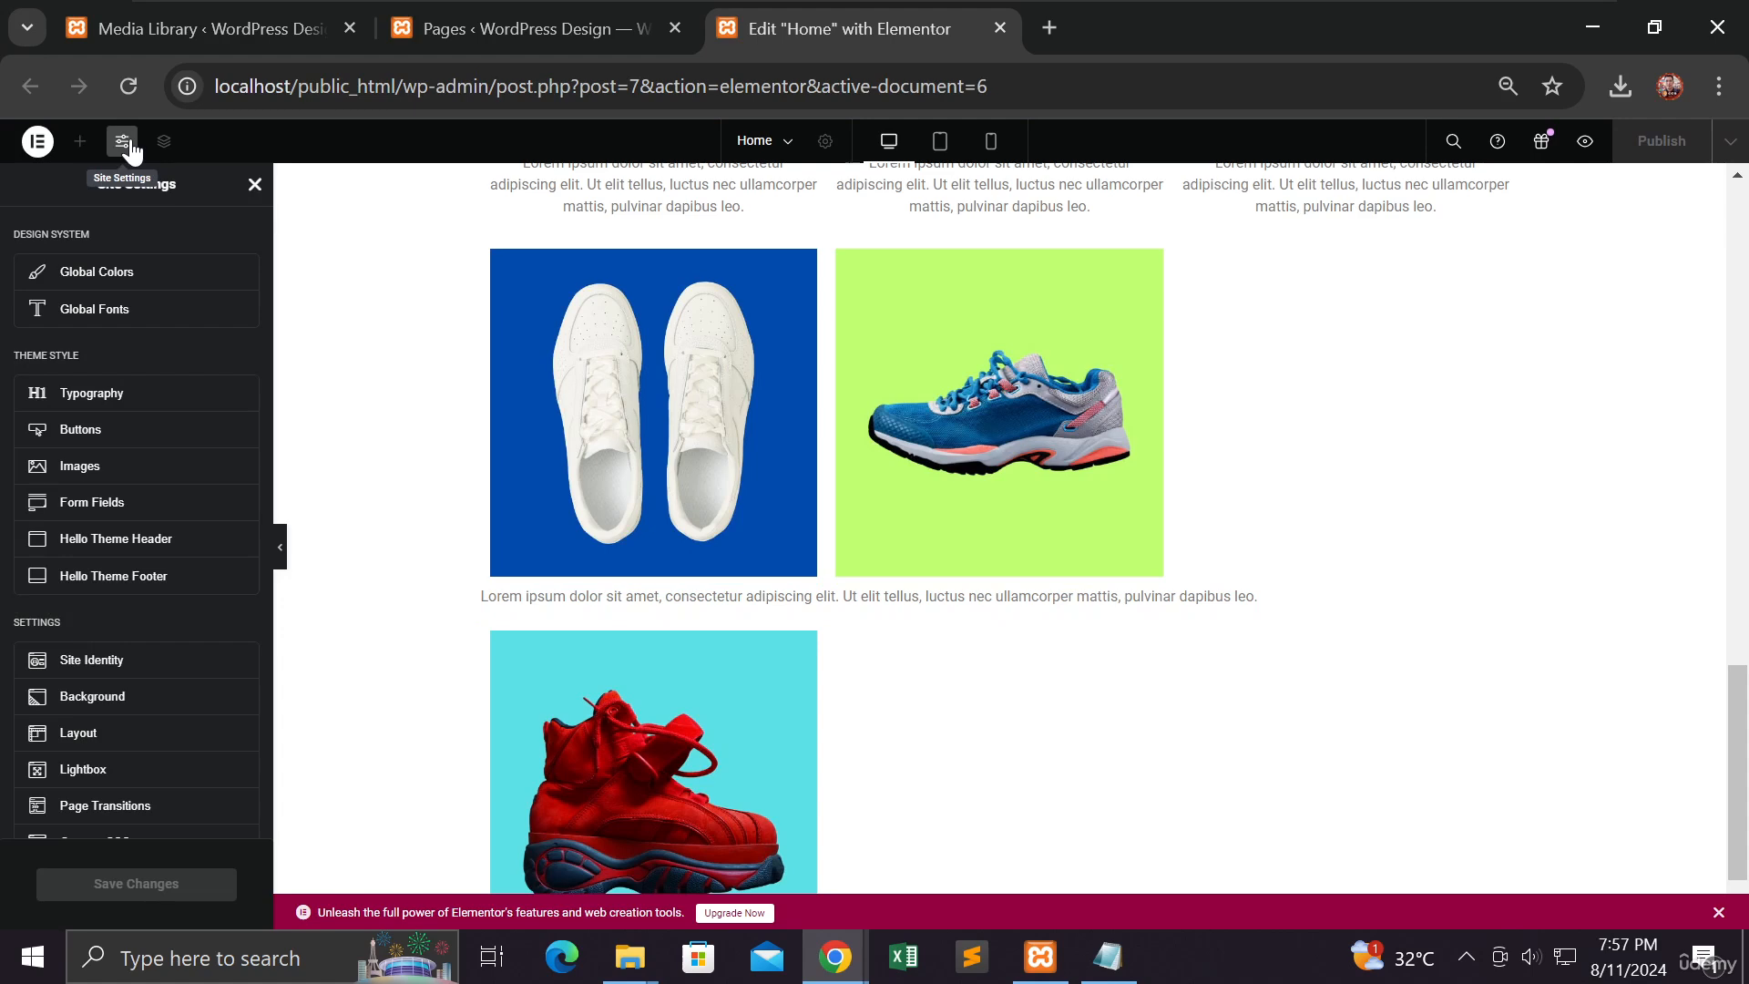
pyautogui.click(44, 146)
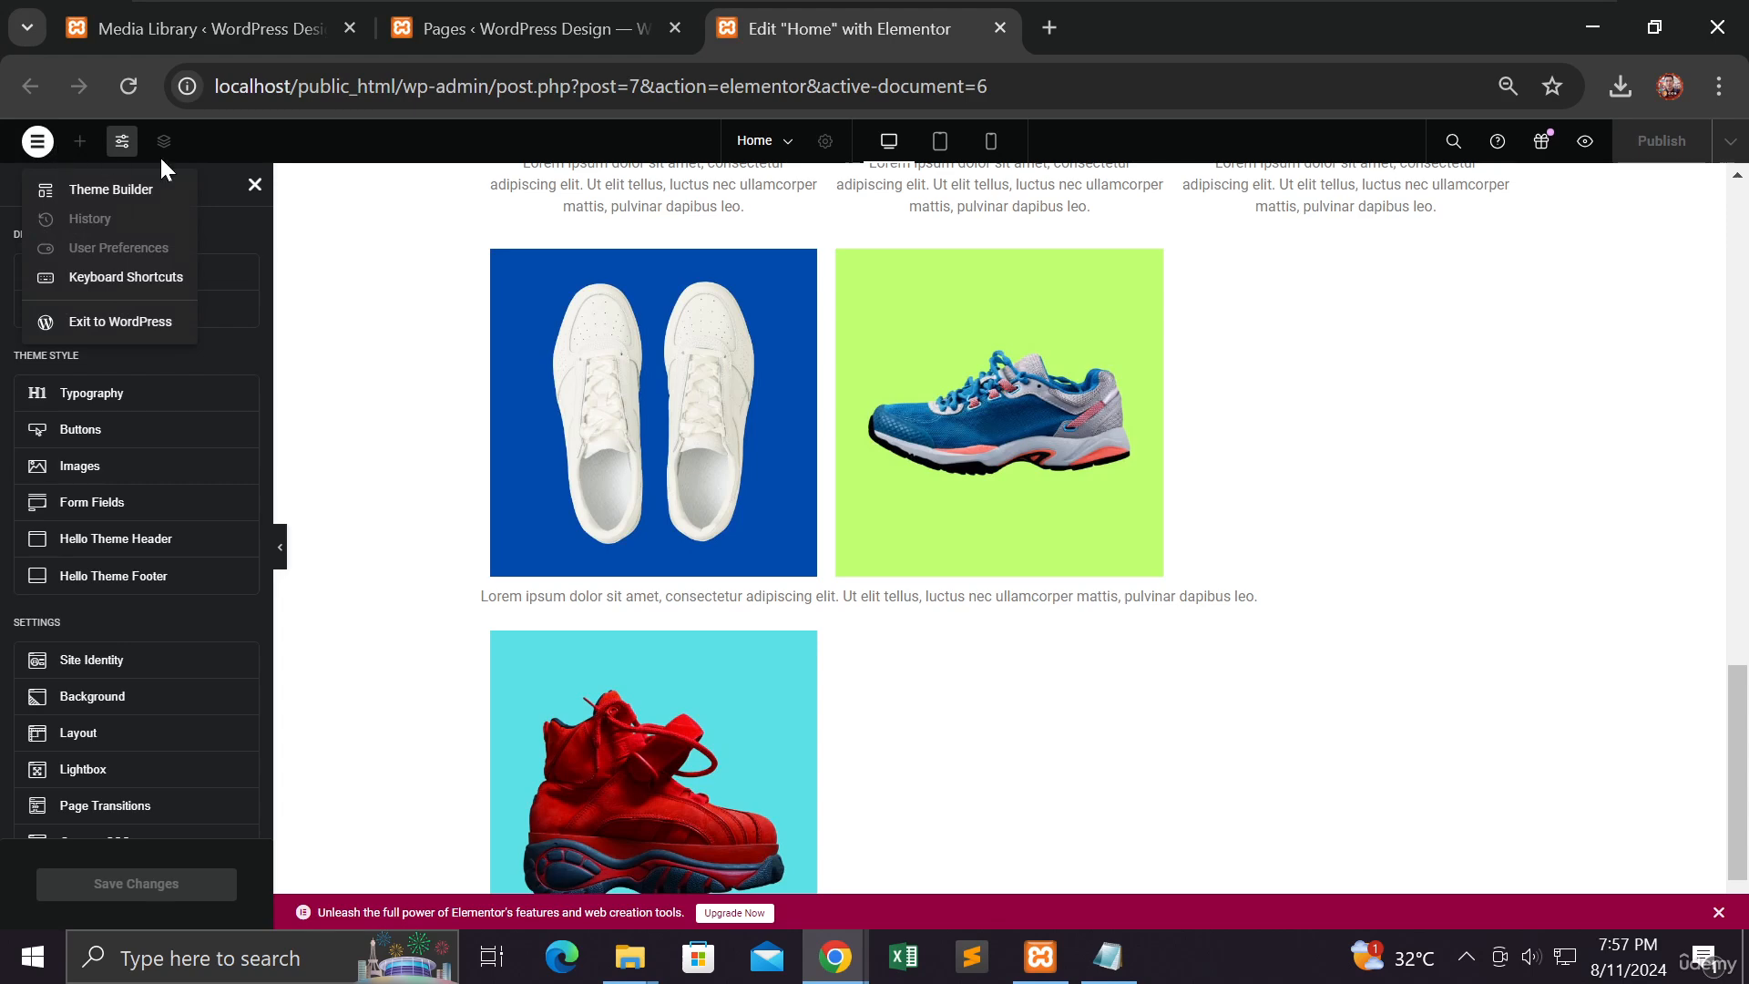
pyautogui.click(357, 153)
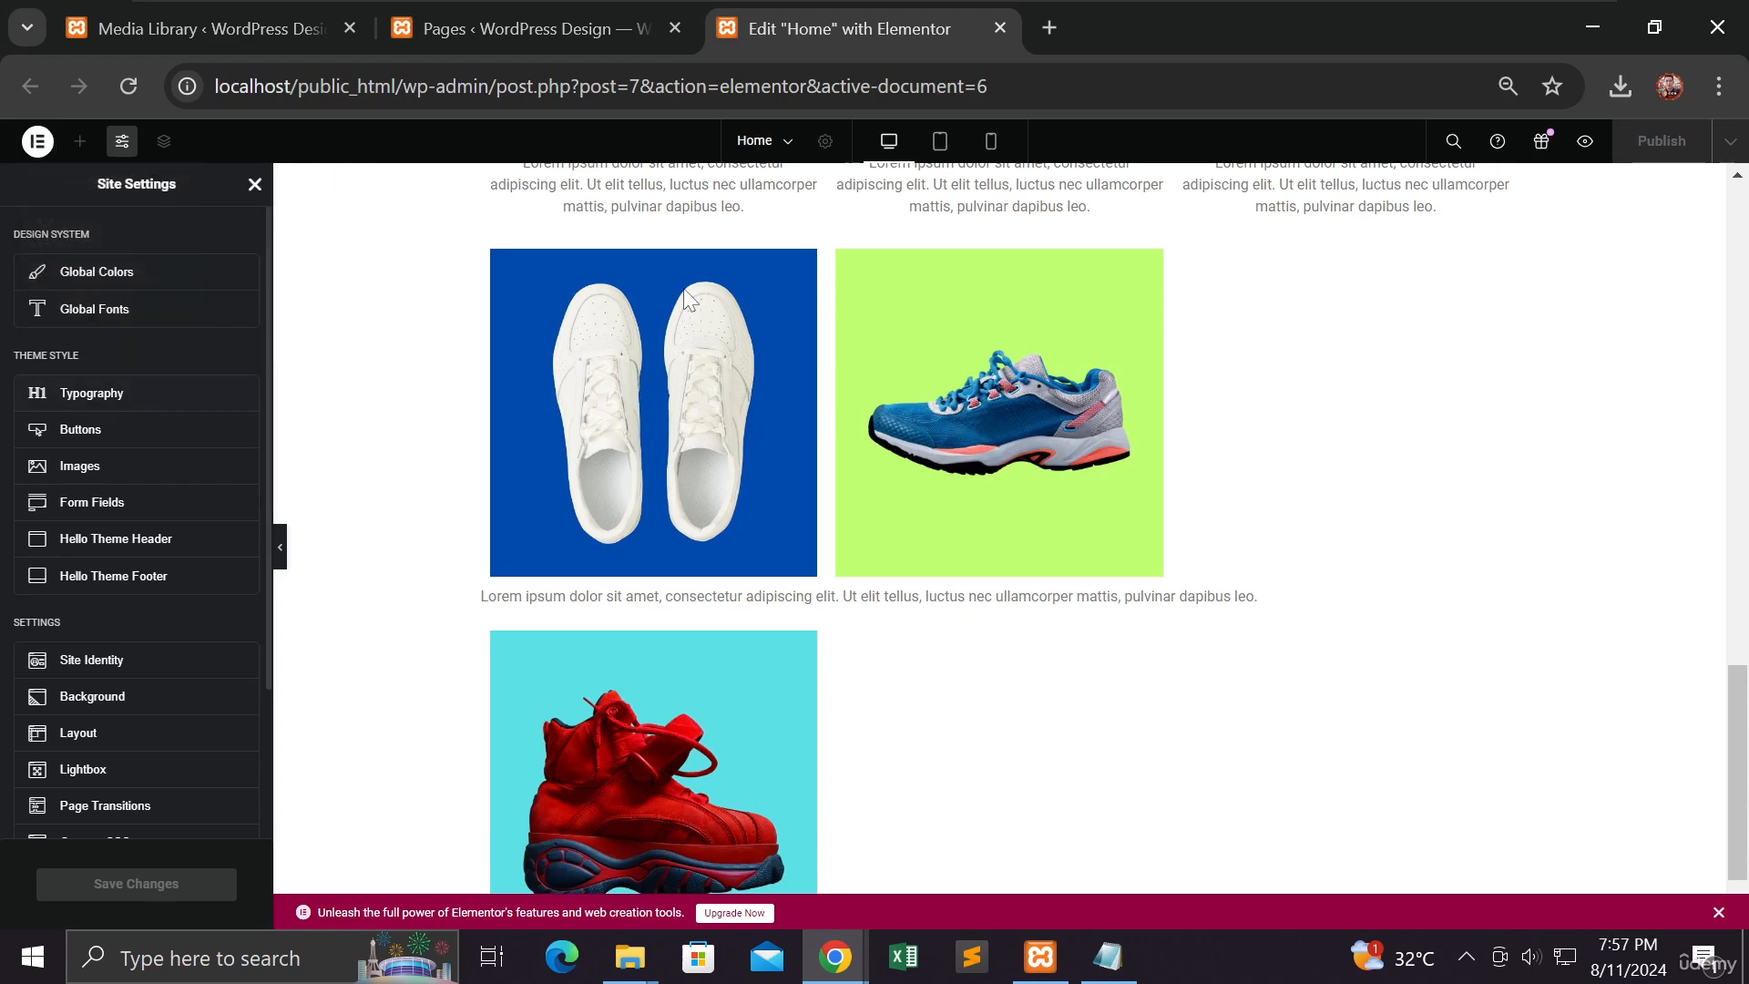
pyautogui.click(782, 141)
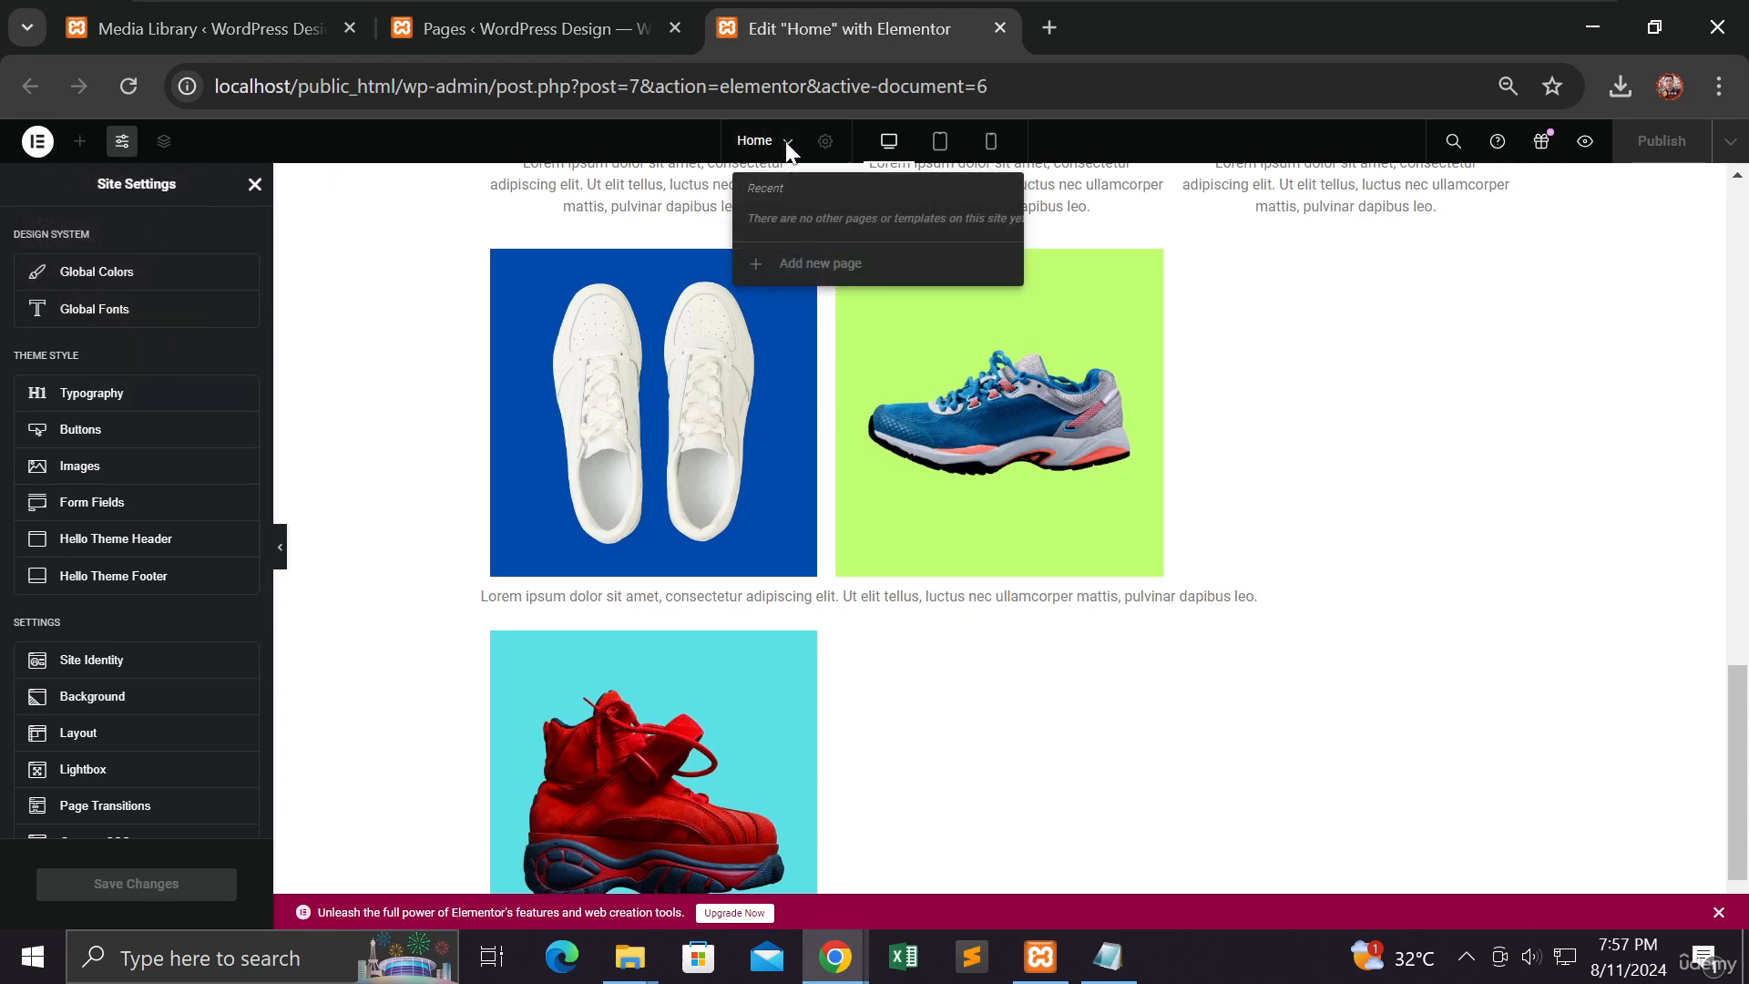
pyautogui.click(670, 135)
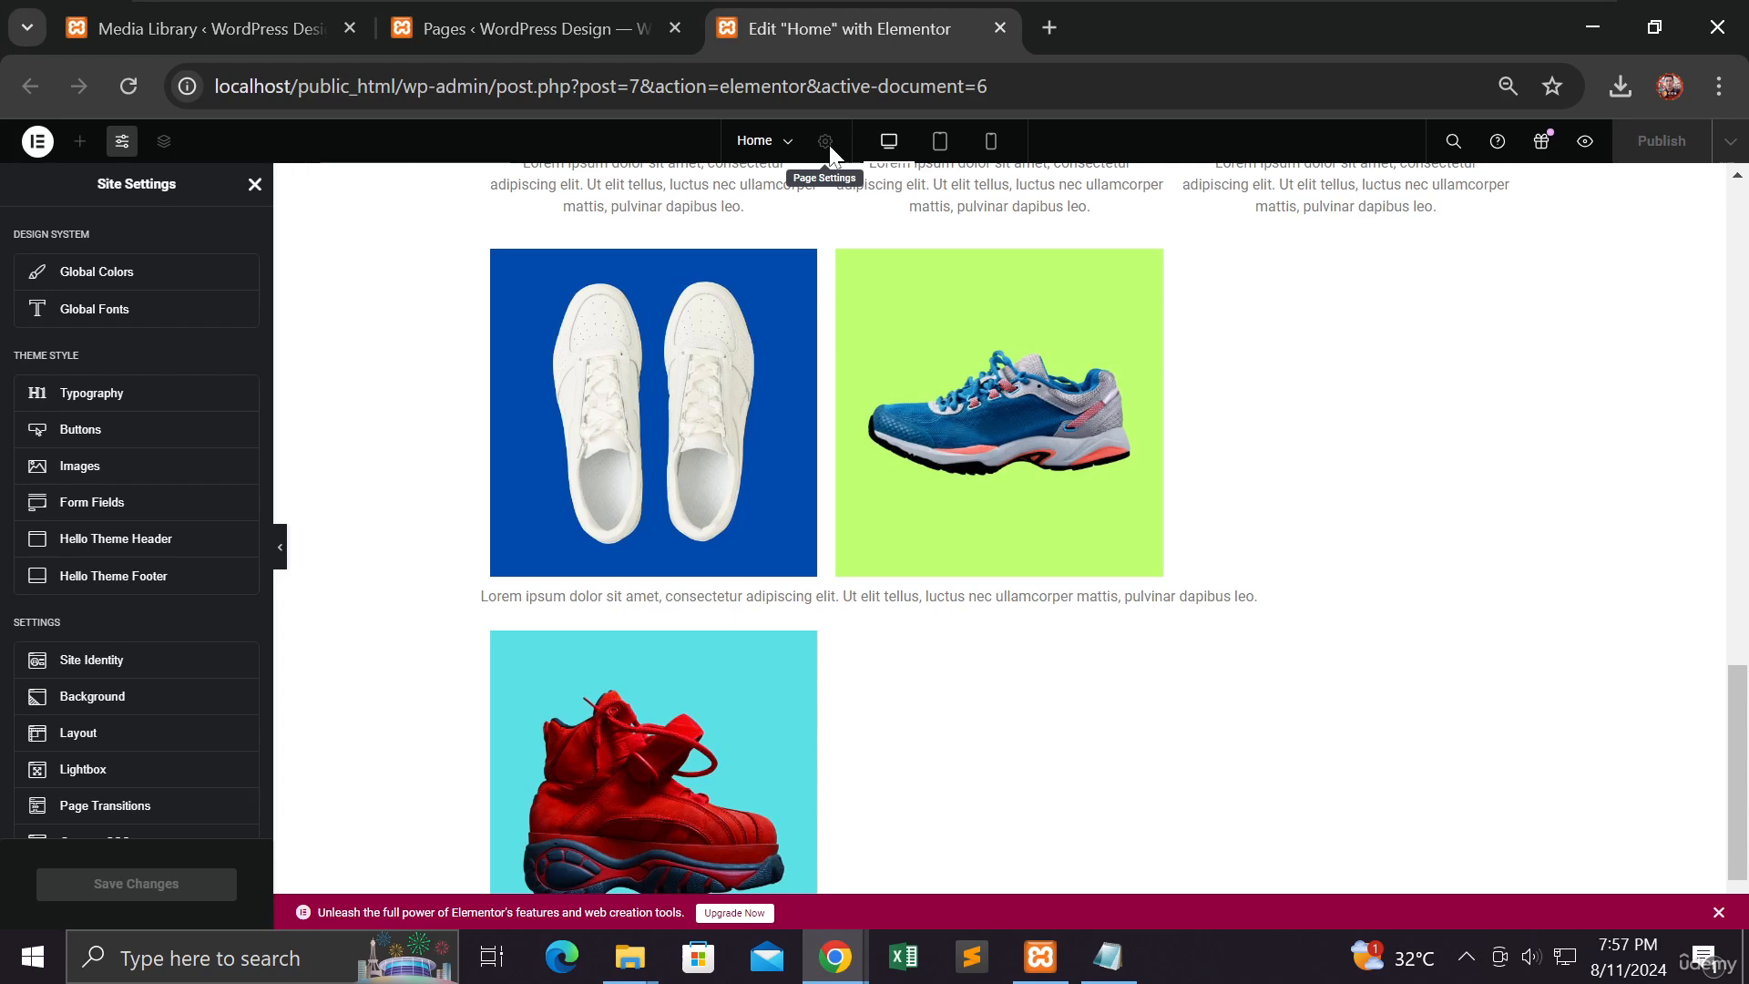
pyautogui.scroll(-1, 699, 391)
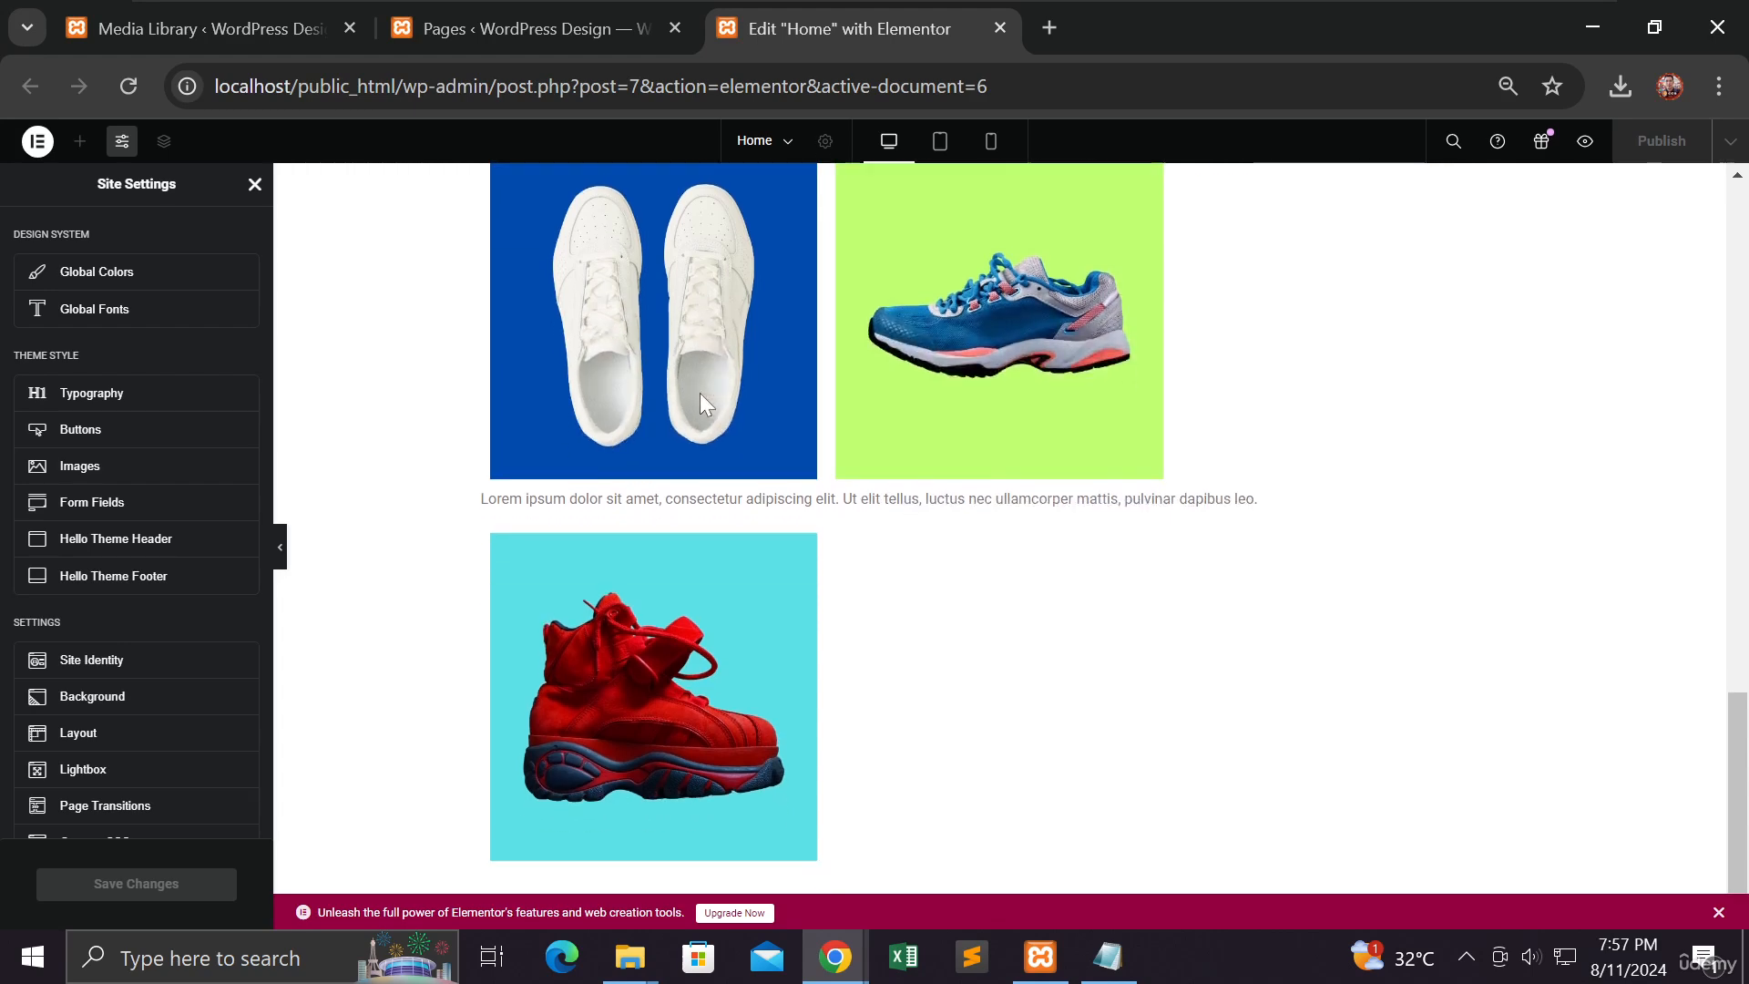
pyautogui.scroll(3, 699, 391)
pyautogui.scroll(1, 705, 400)
pyautogui.scroll(-4, 697, 398)
pyautogui.click(255, 185)
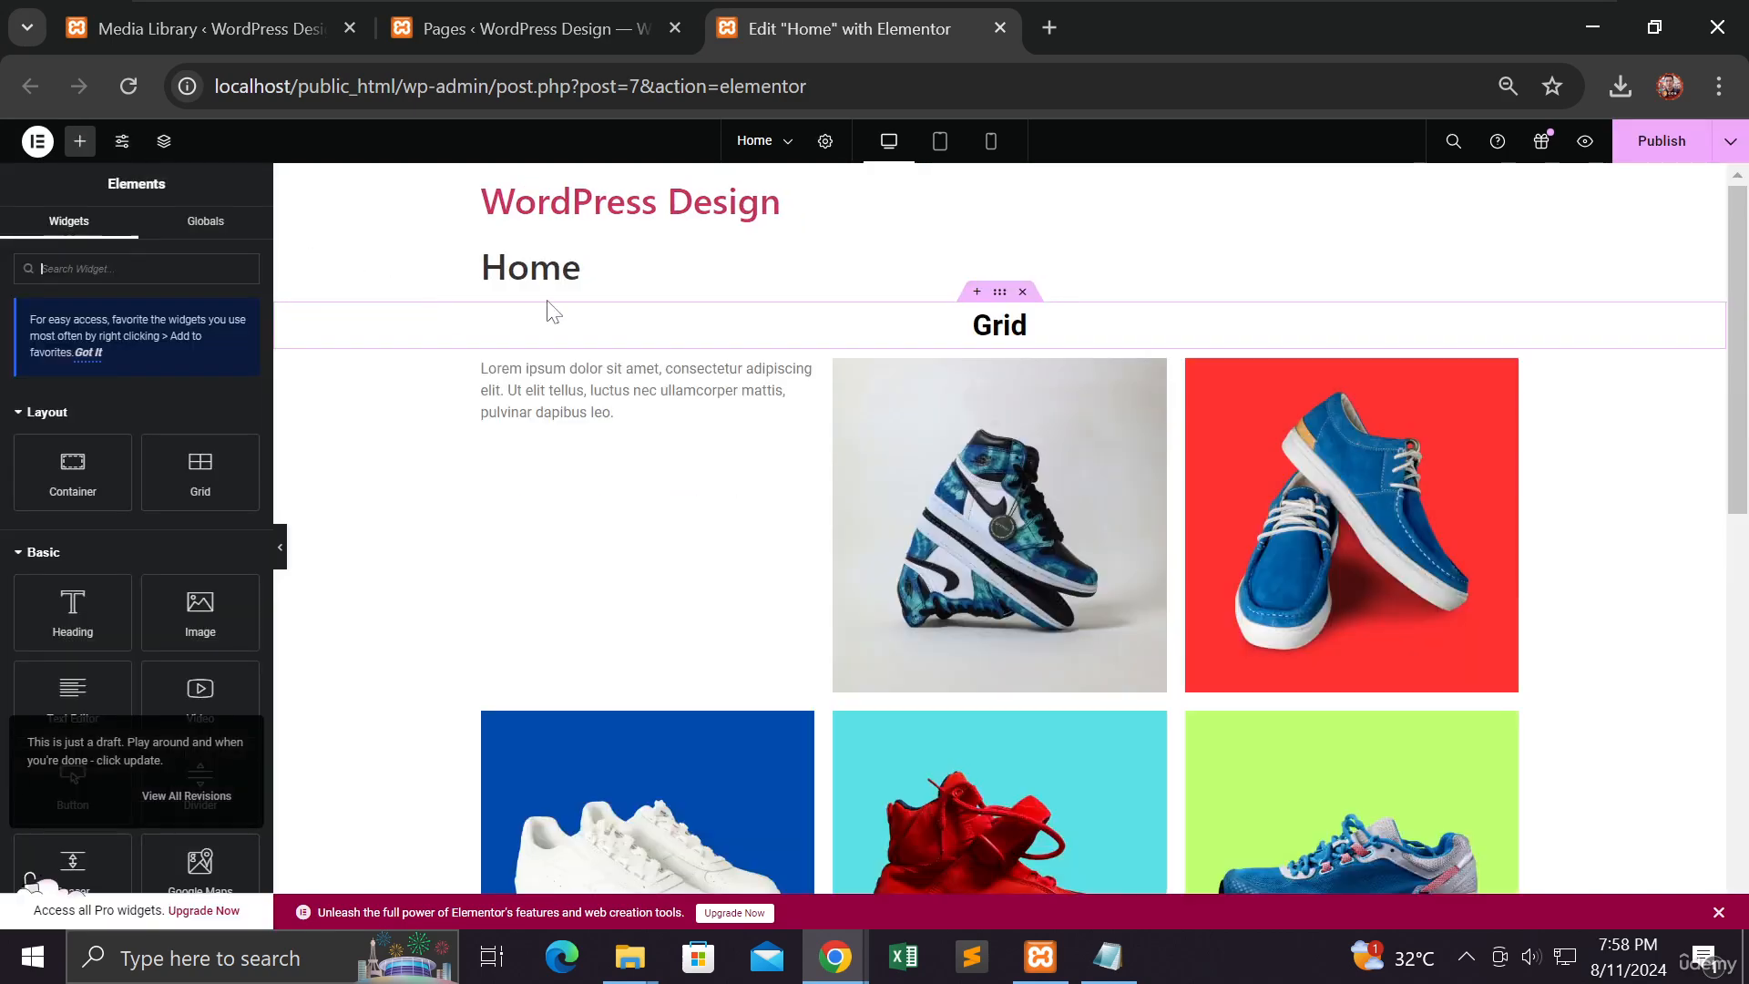
# Step: Open the Home page settings and locate the stray Lorem paragraph in the second row
pyautogui.click(825, 142)
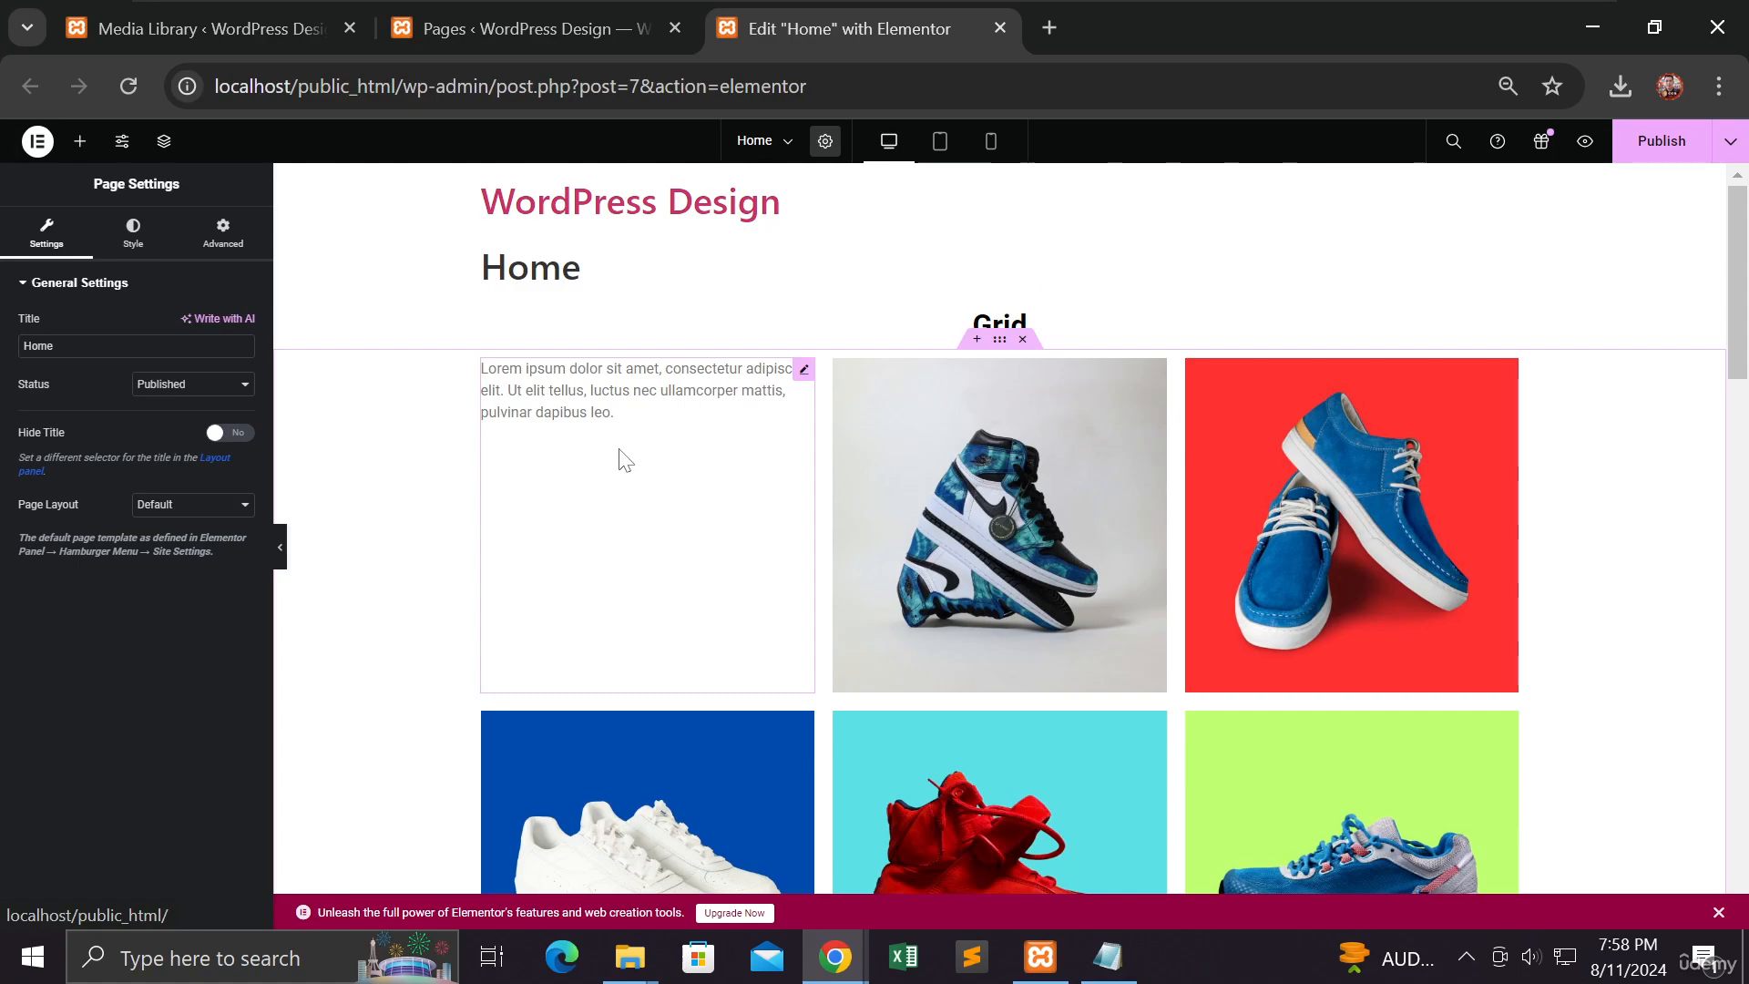
pyautogui.scroll(-9, 622, 456)
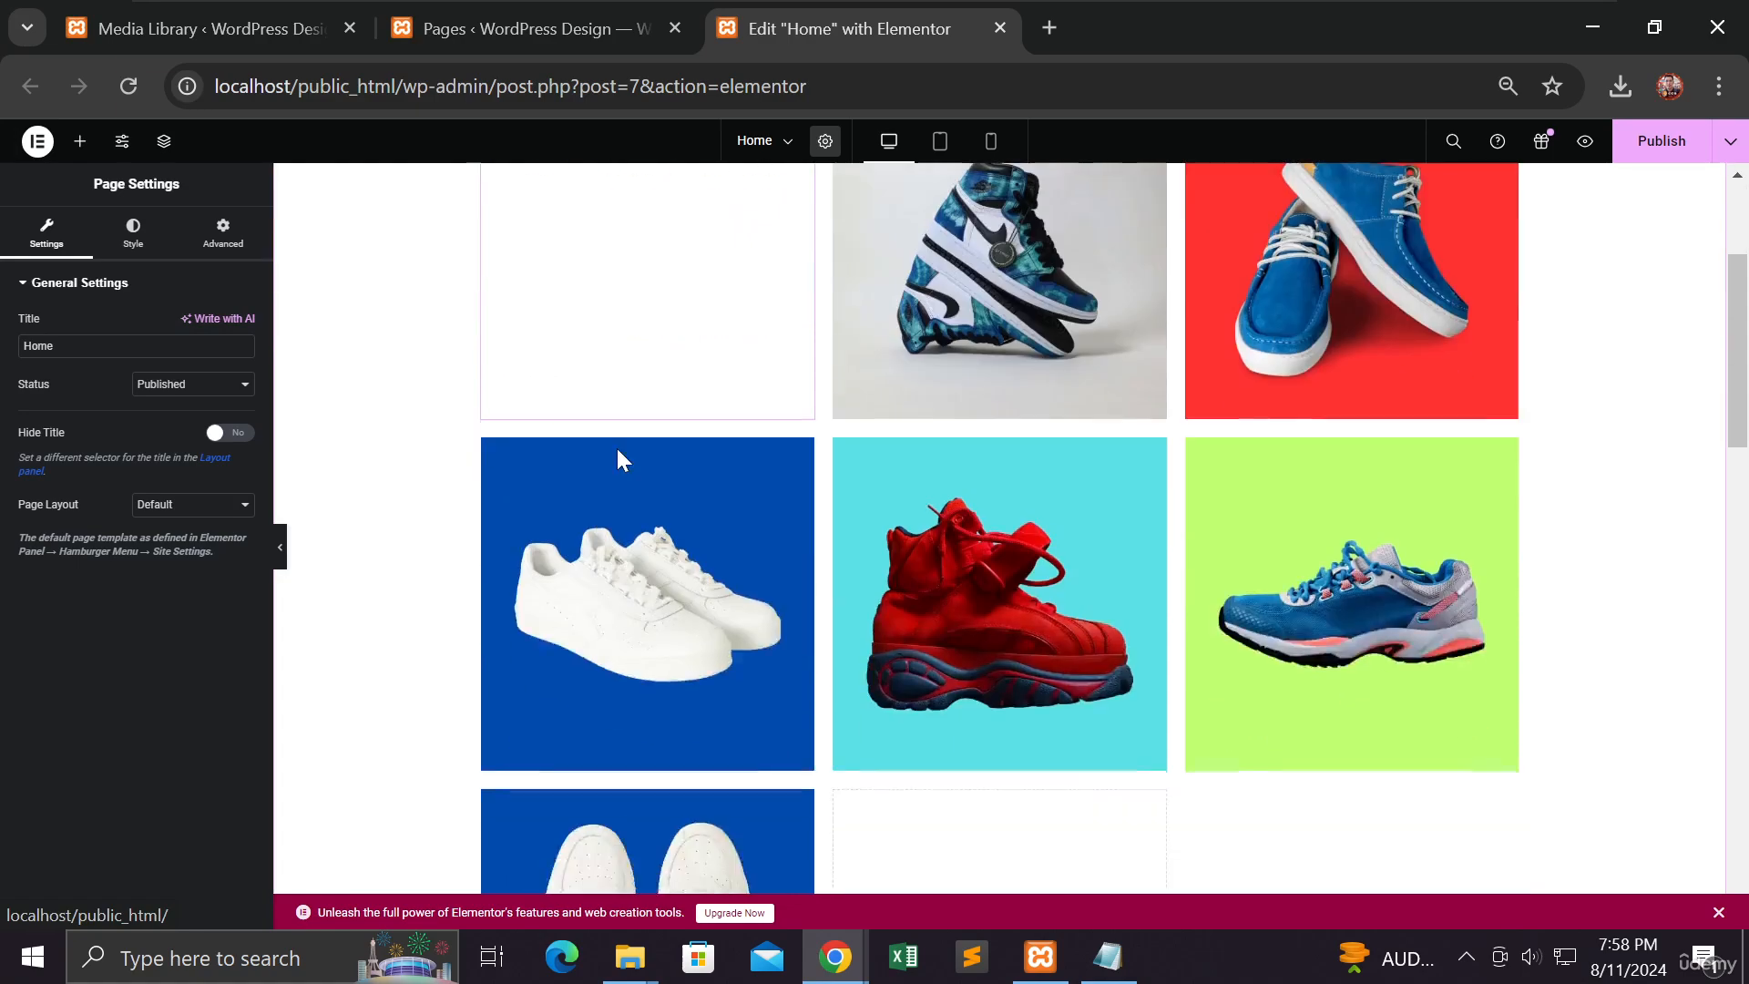
pyautogui.scroll(-12, 622, 456)
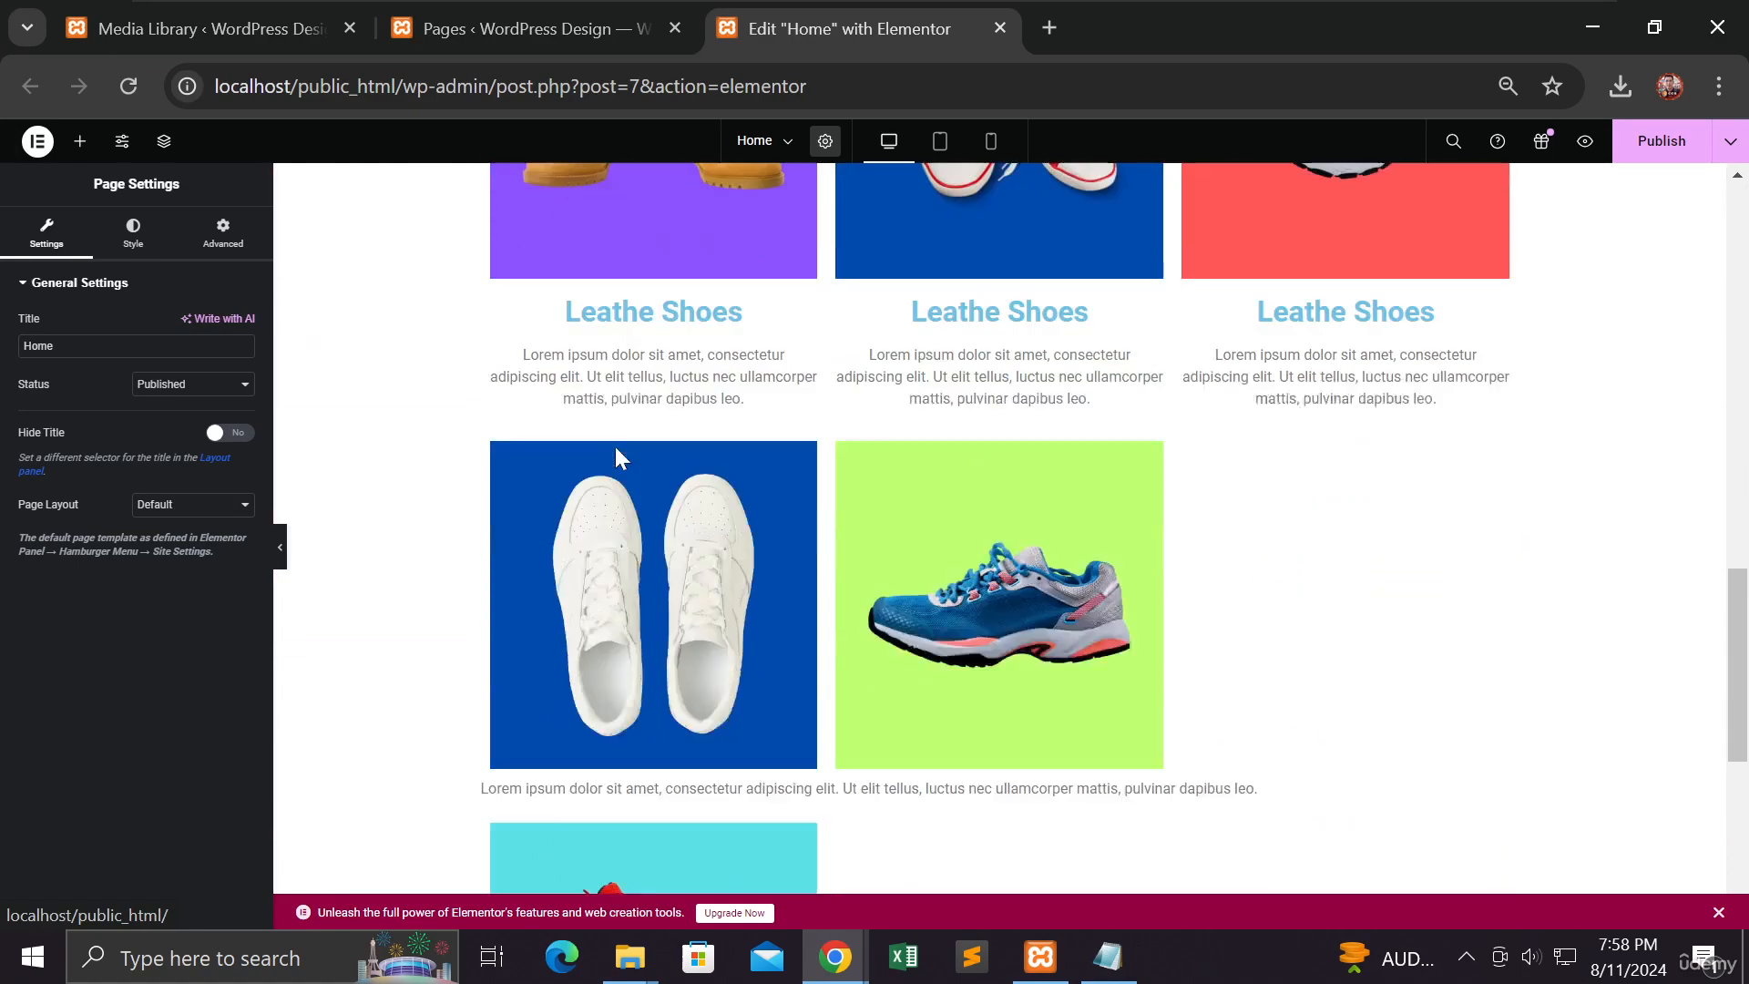
pyautogui.scroll(2, 620, 453)
pyautogui.scroll(3, 615, 445)
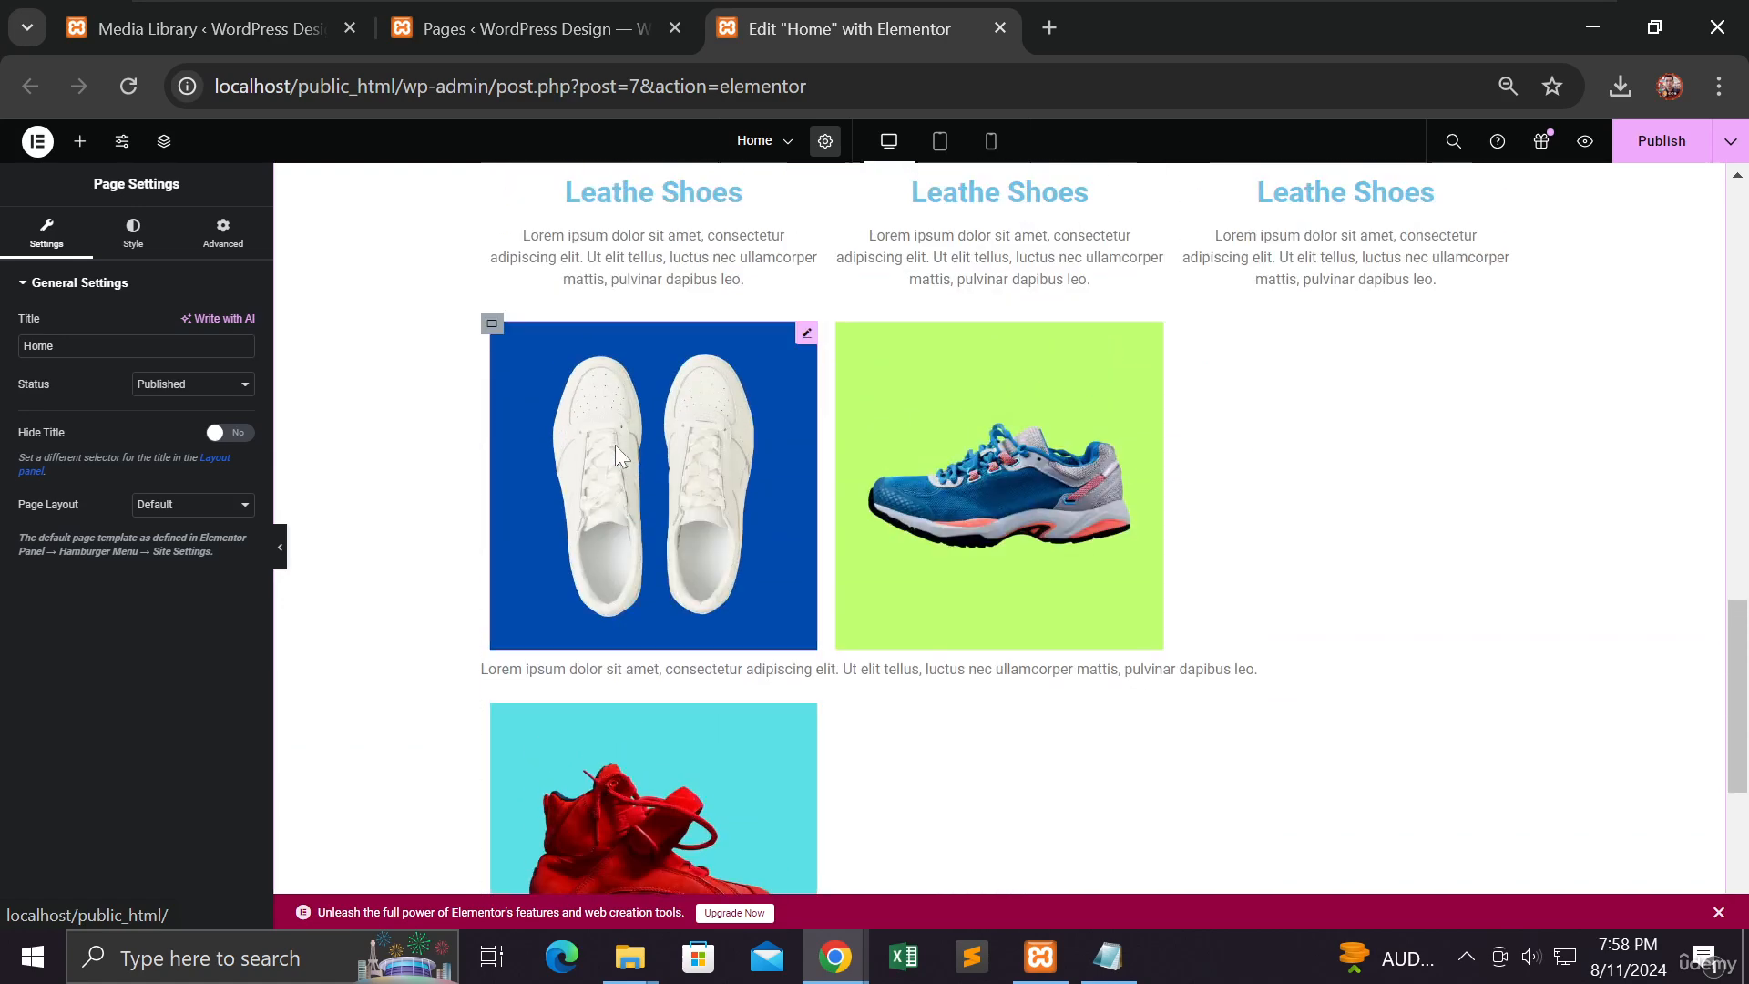
pyautogui.scroll(-2, 616, 444)
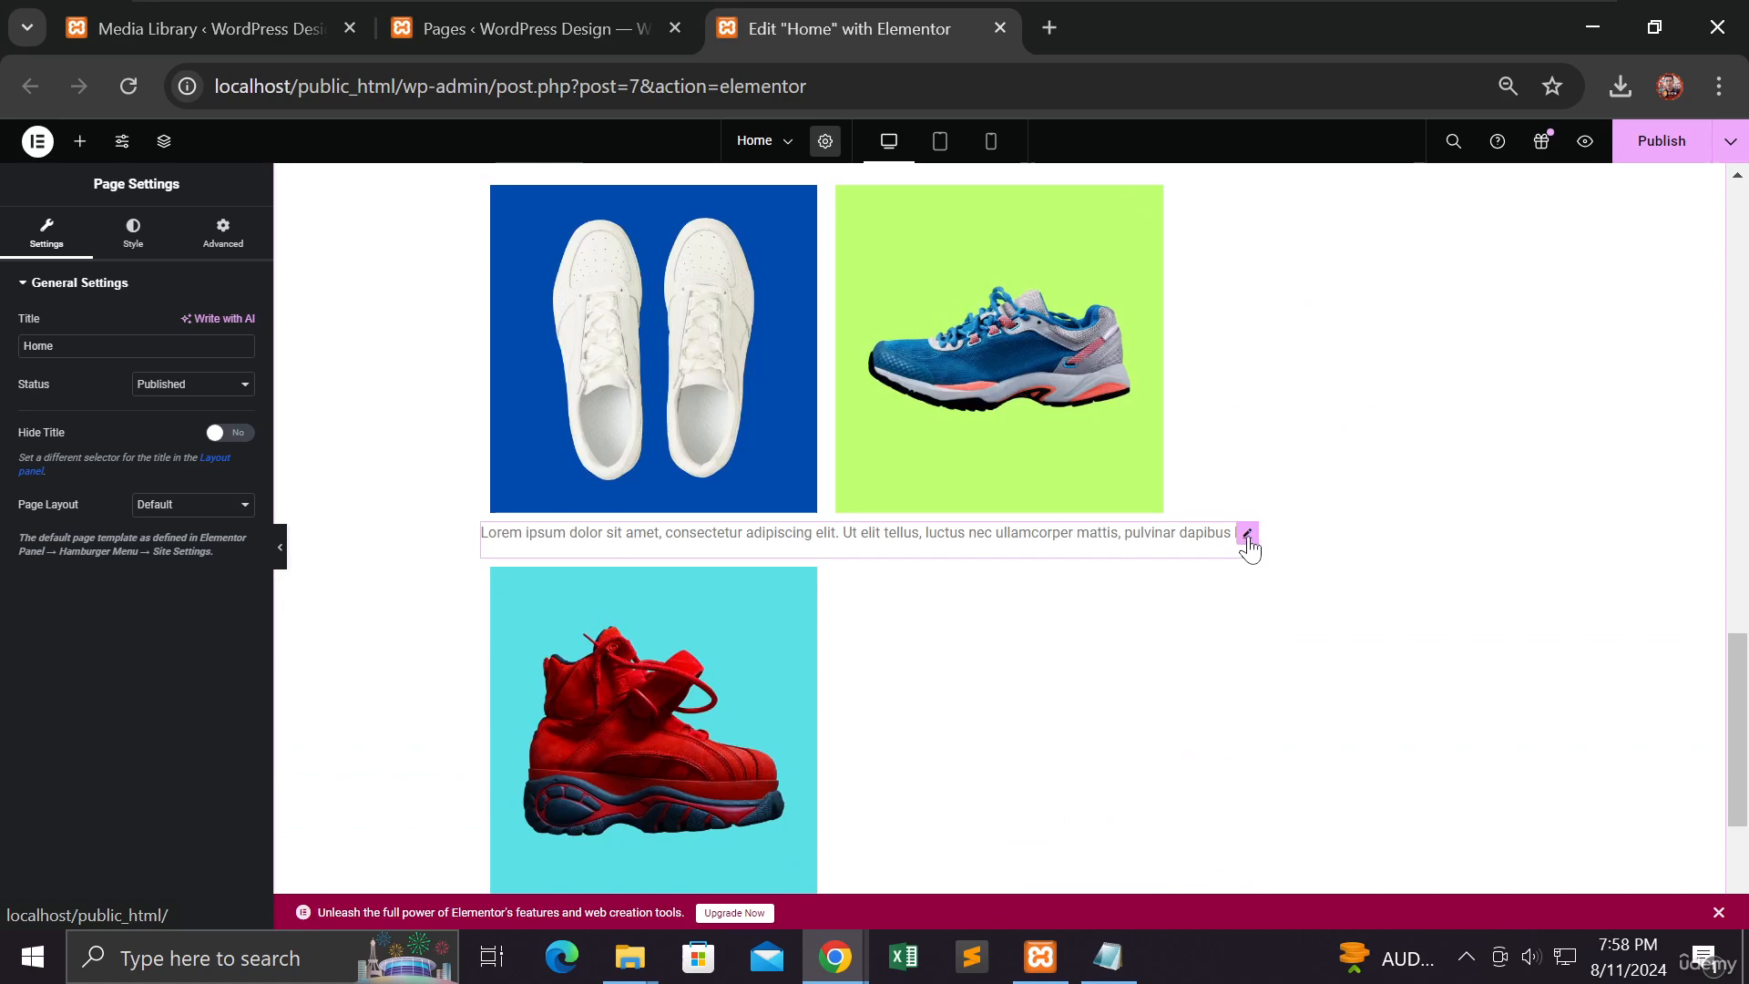
# Step: Bring up the context menu for the full-width Lorem ipsum paragraph under the shoe images
pyautogui.rightClick(1247, 545)
pyautogui.click(1248, 545)
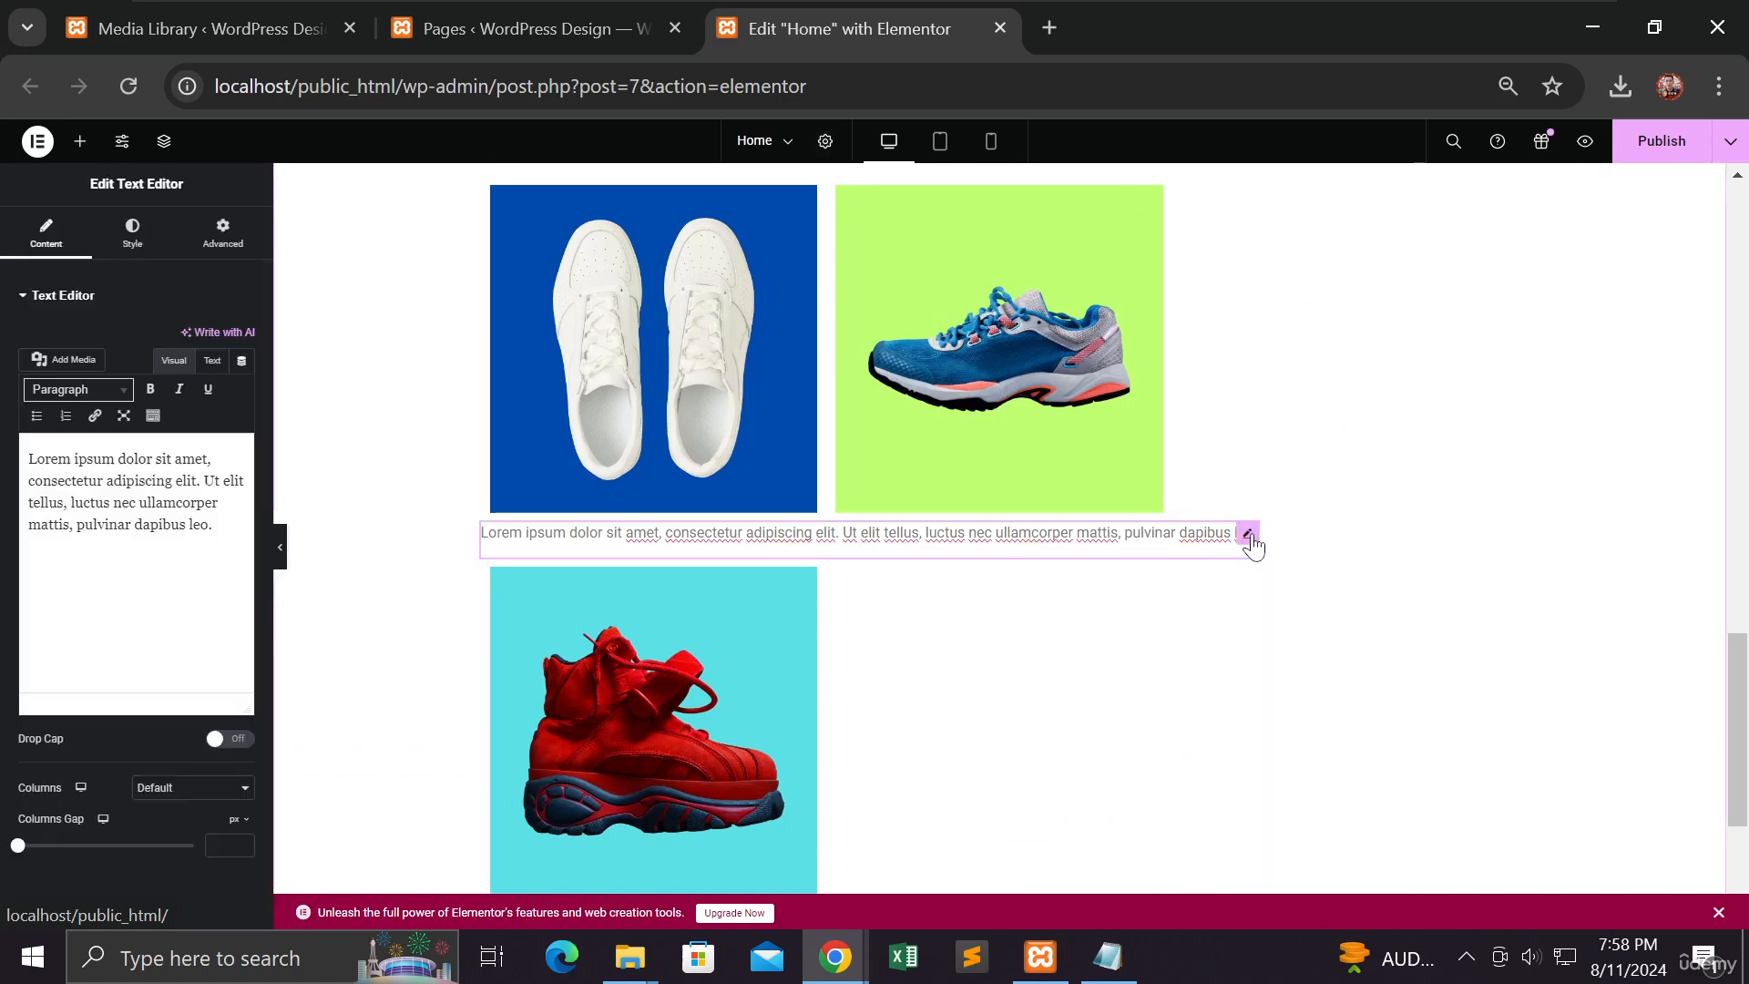
pyautogui.rightClick(1248, 544)
# Step: Delete the stray Lorem ipsum paragraph so the second row shows three shoes
pyautogui.click(1285, 907)
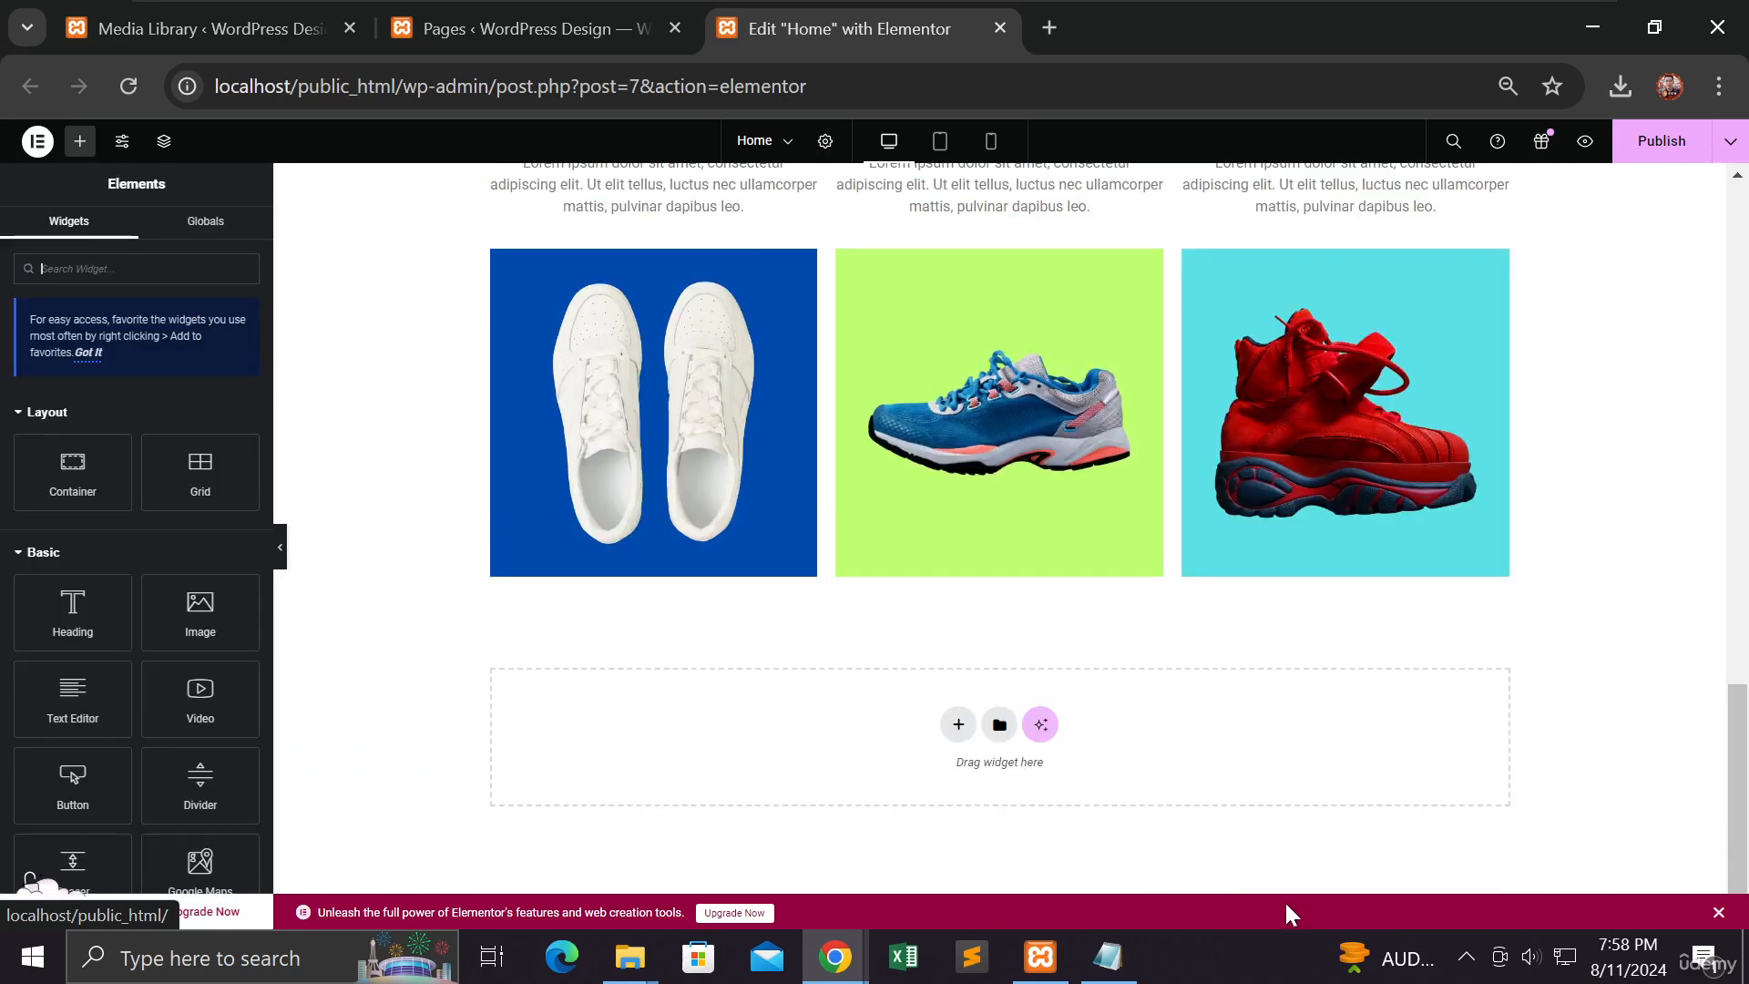
pyautogui.scroll(3, 1141, 654)
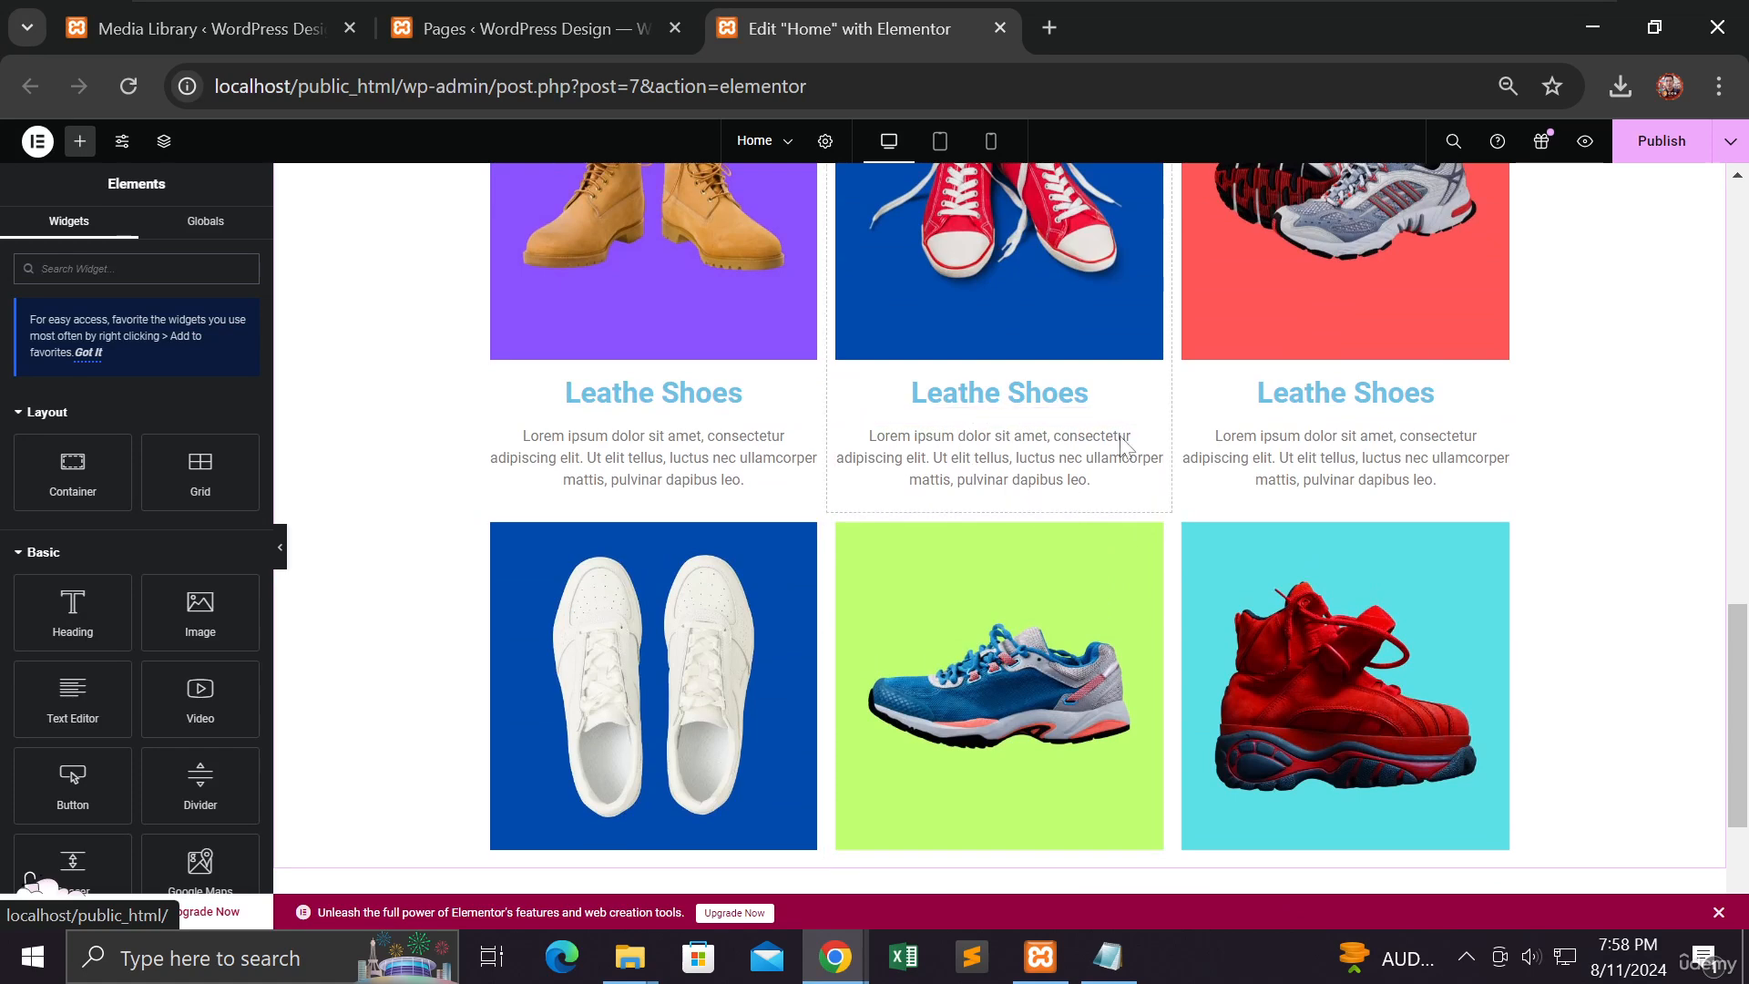
pyautogui.scroll(3, 1086, 658)
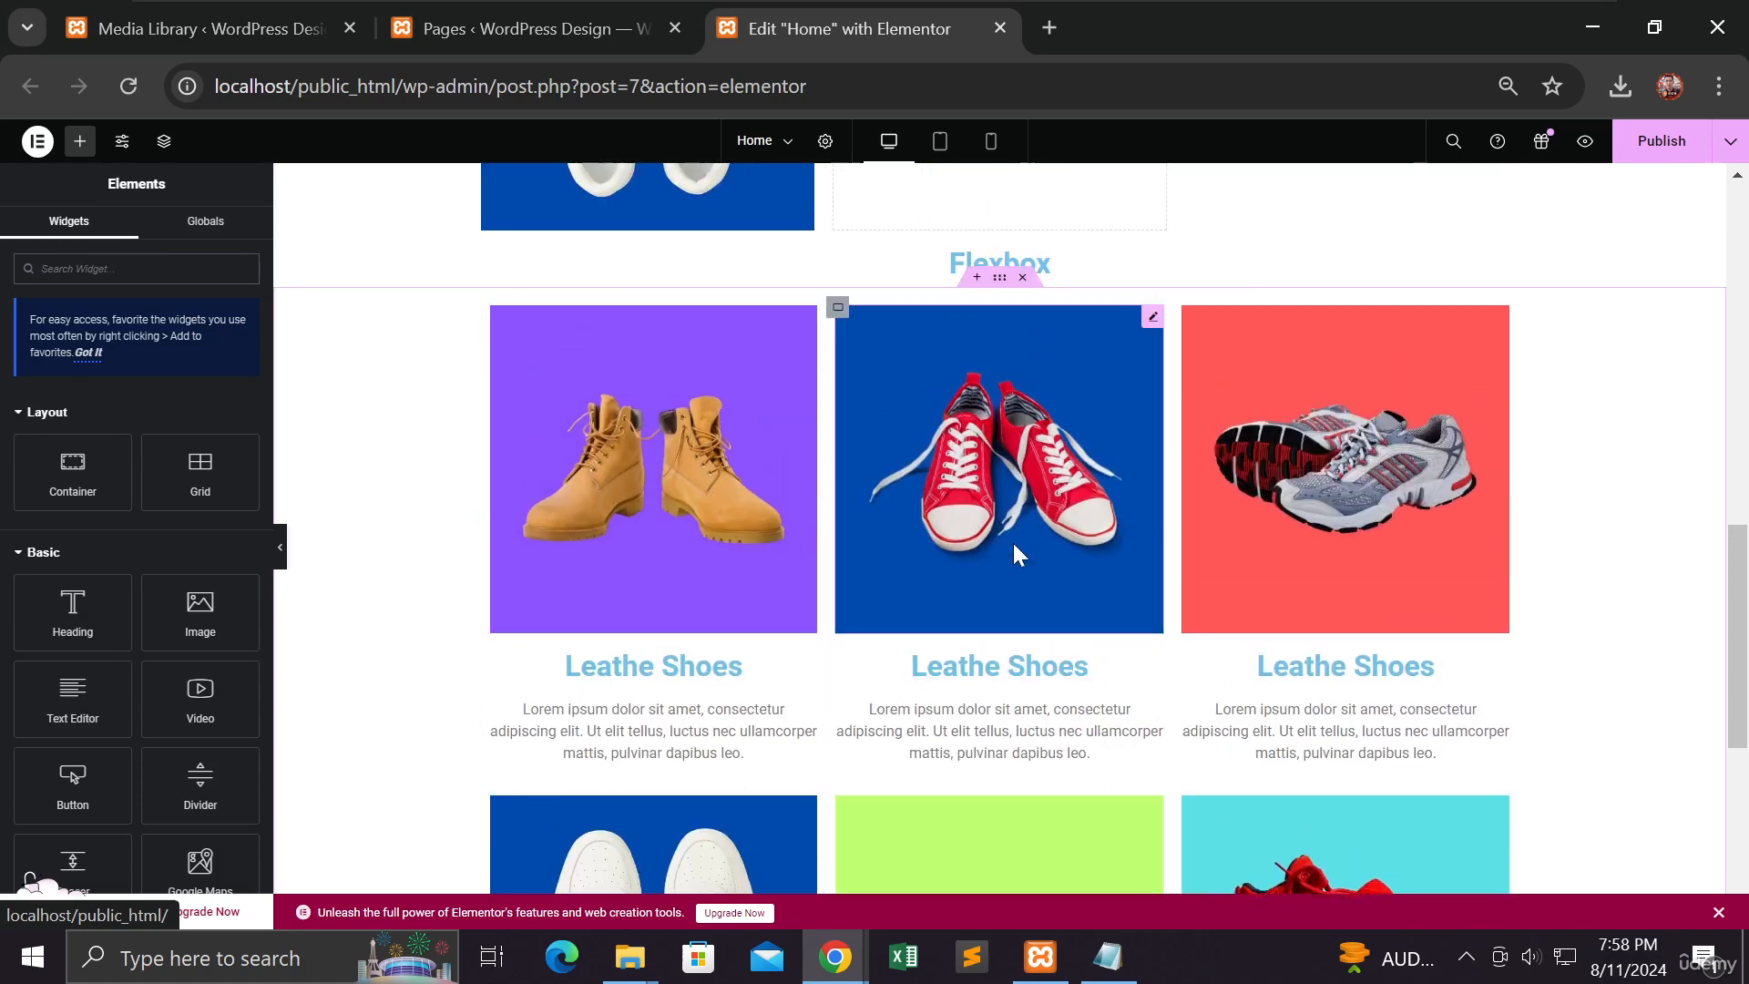
pyautogui.scroll(-3, 1269, 690)
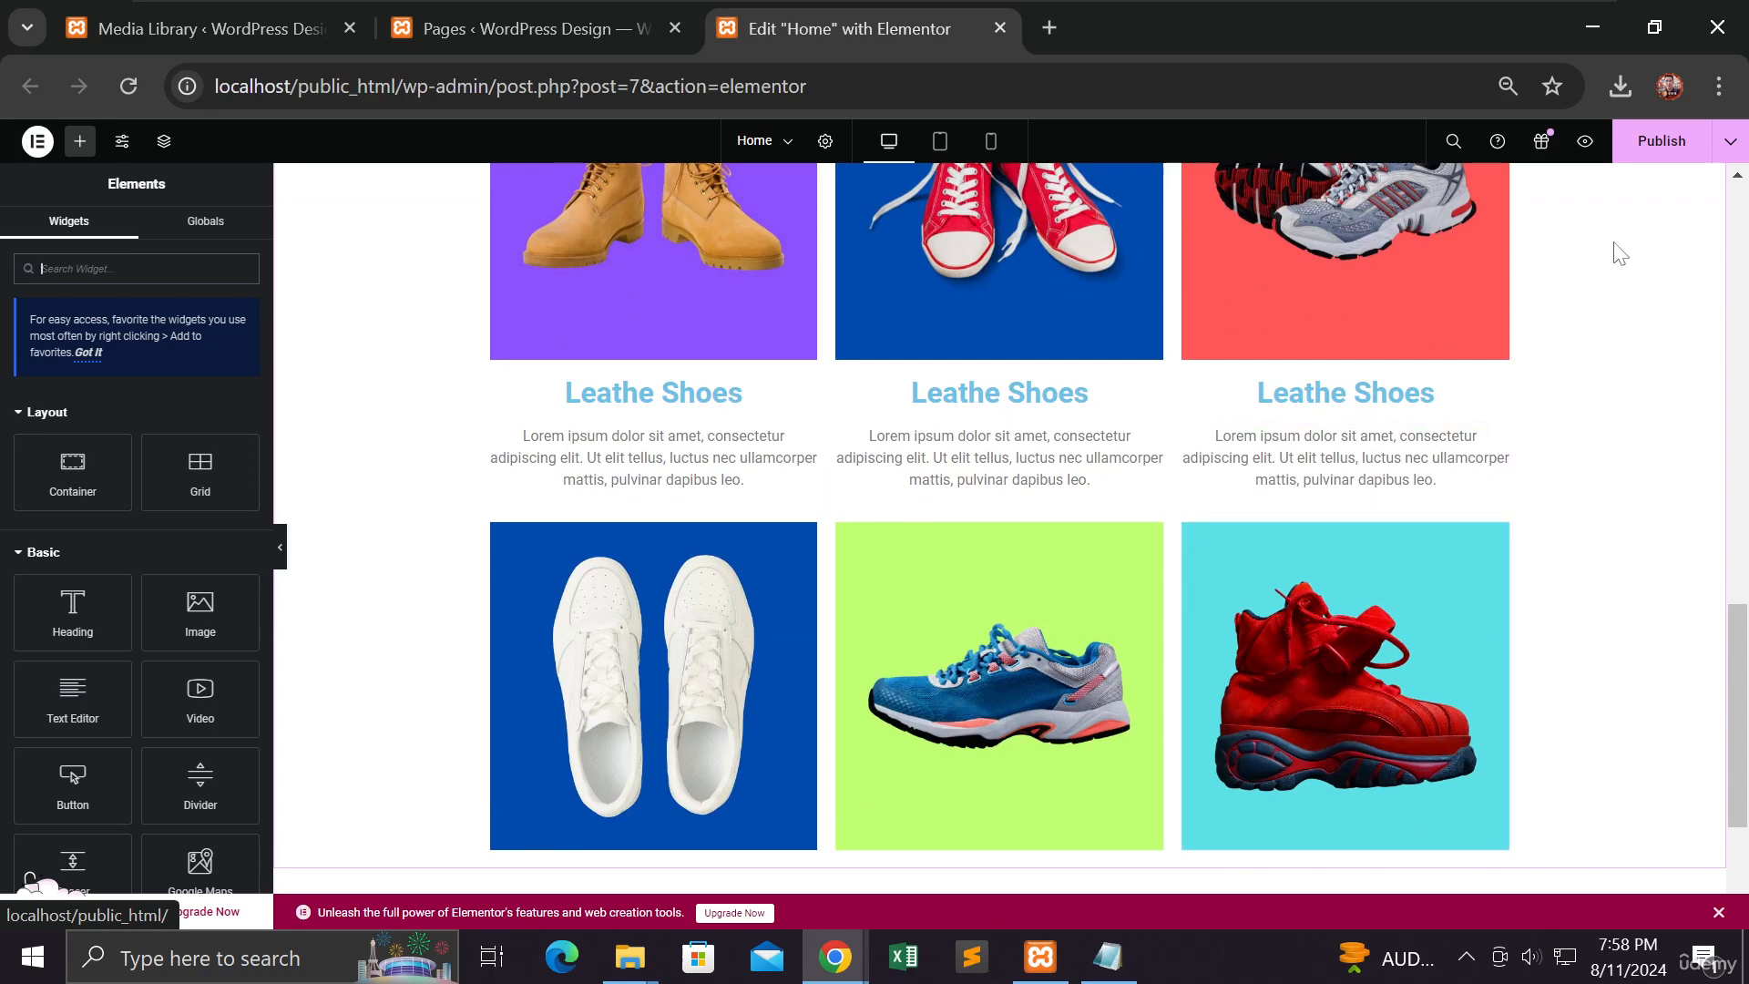
# Step: Publish the Home page changes and review the result
pyautogui.click(1653, 151)
pyautogui.scroll(4, 1589, 436)
pyautogui.scroll(-3, 1573, 451)
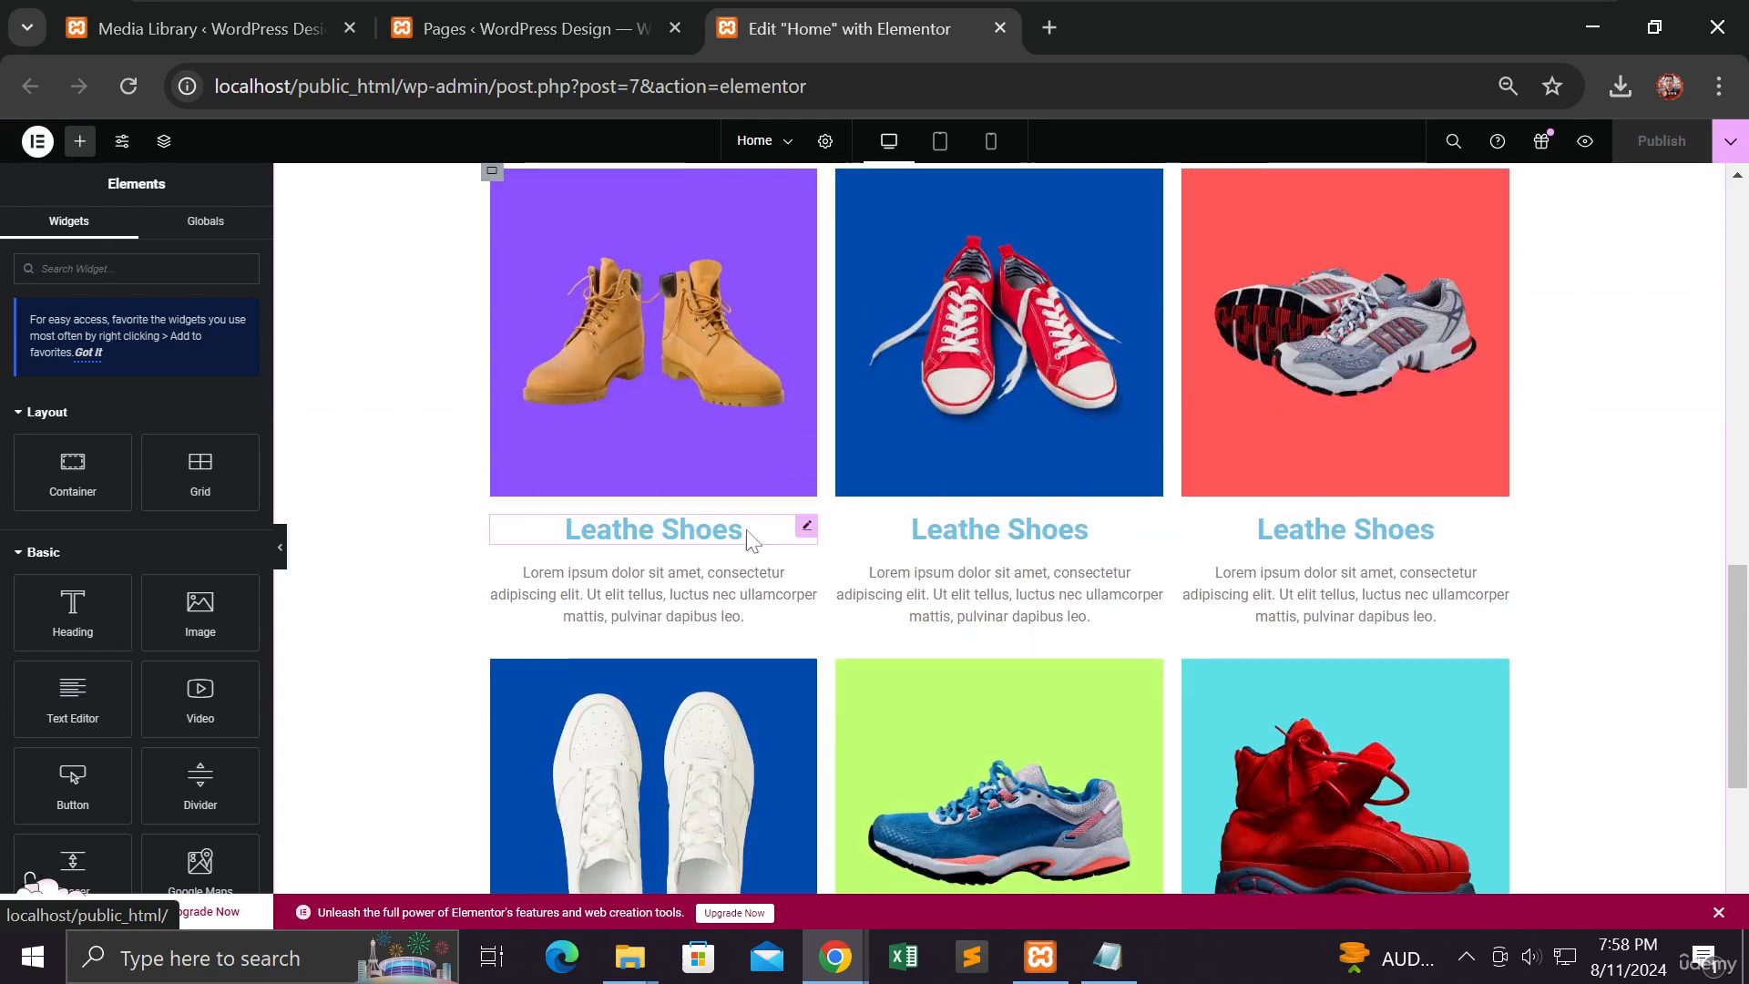
# Step: Switch the boot card's 'Leathe Shoes' heading HTML tag to H1, then back to H2
pyautogui.click(699, 532)
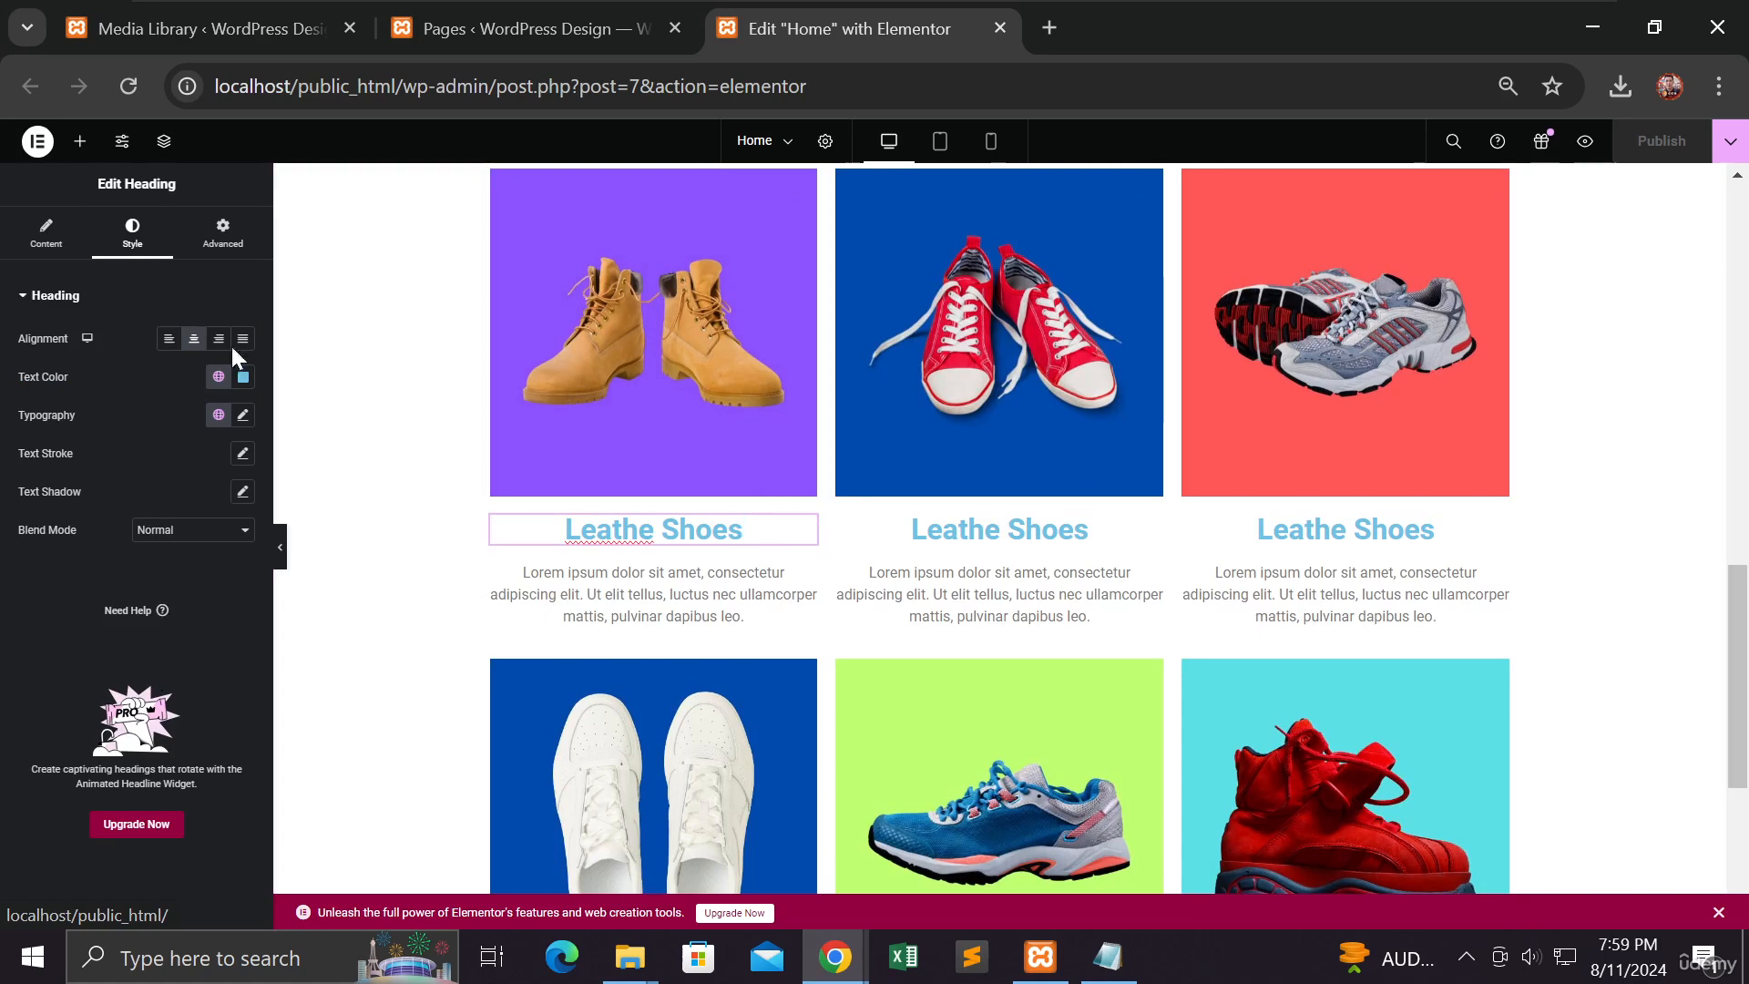
pyautogui.click(47, 235)
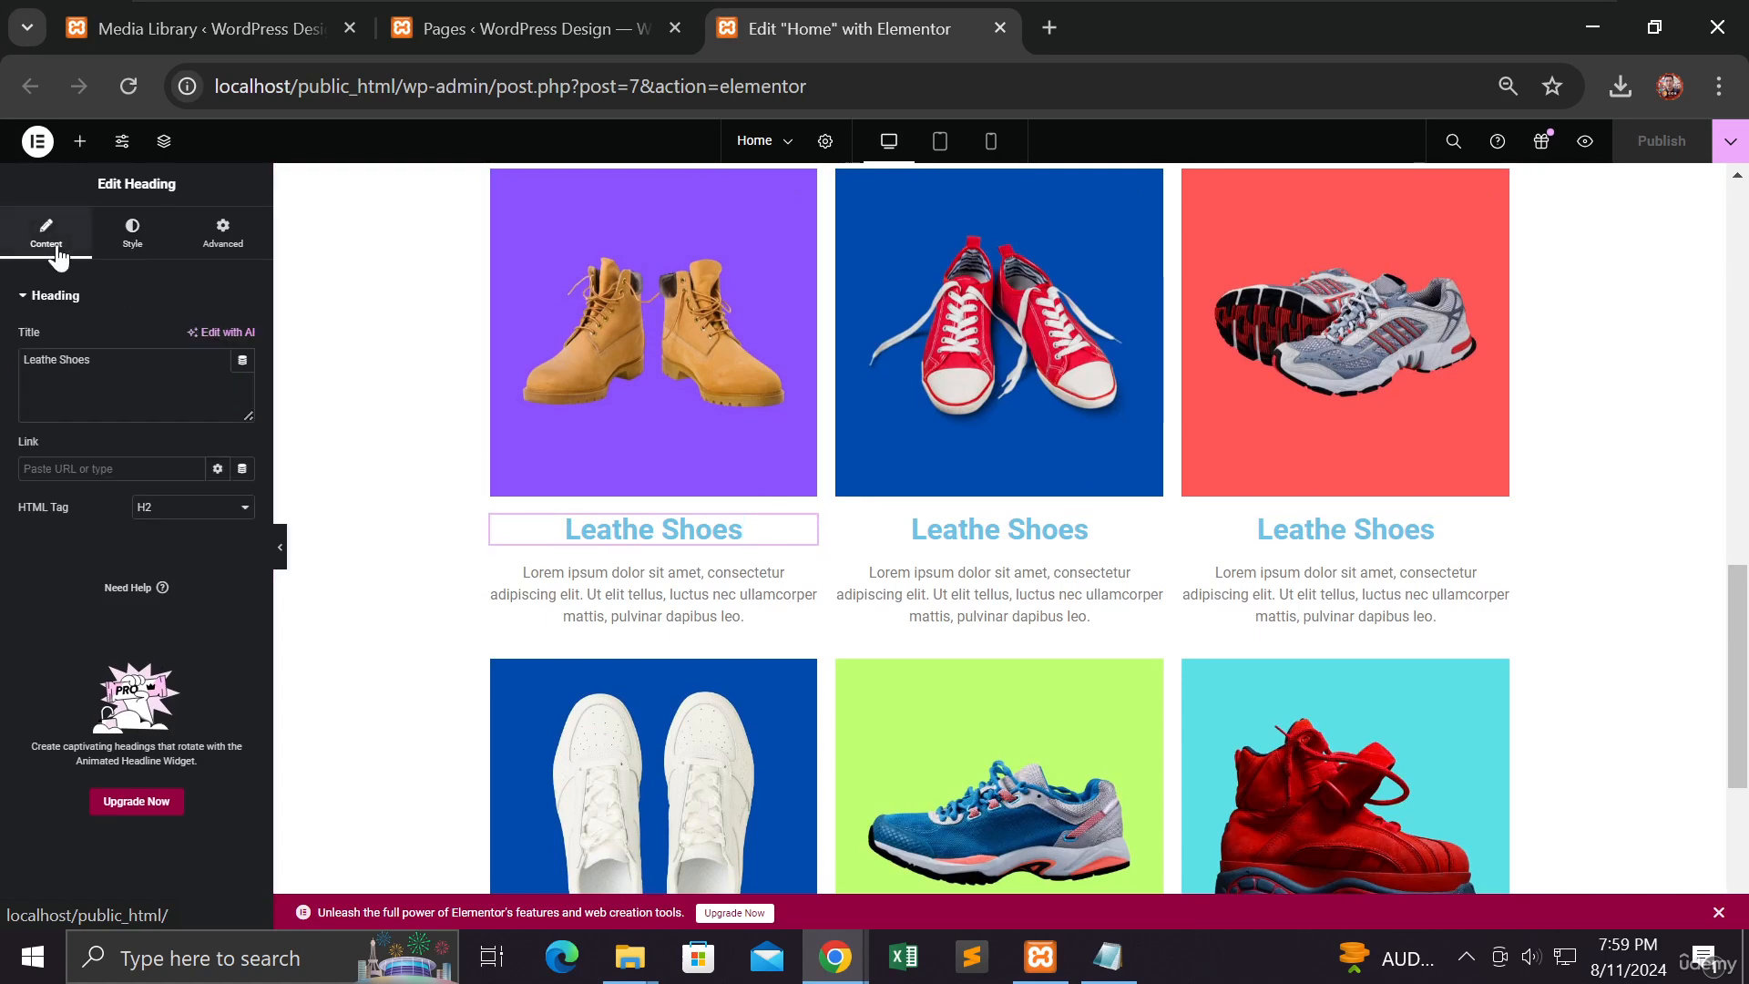
pyautogui.click(163, 516)
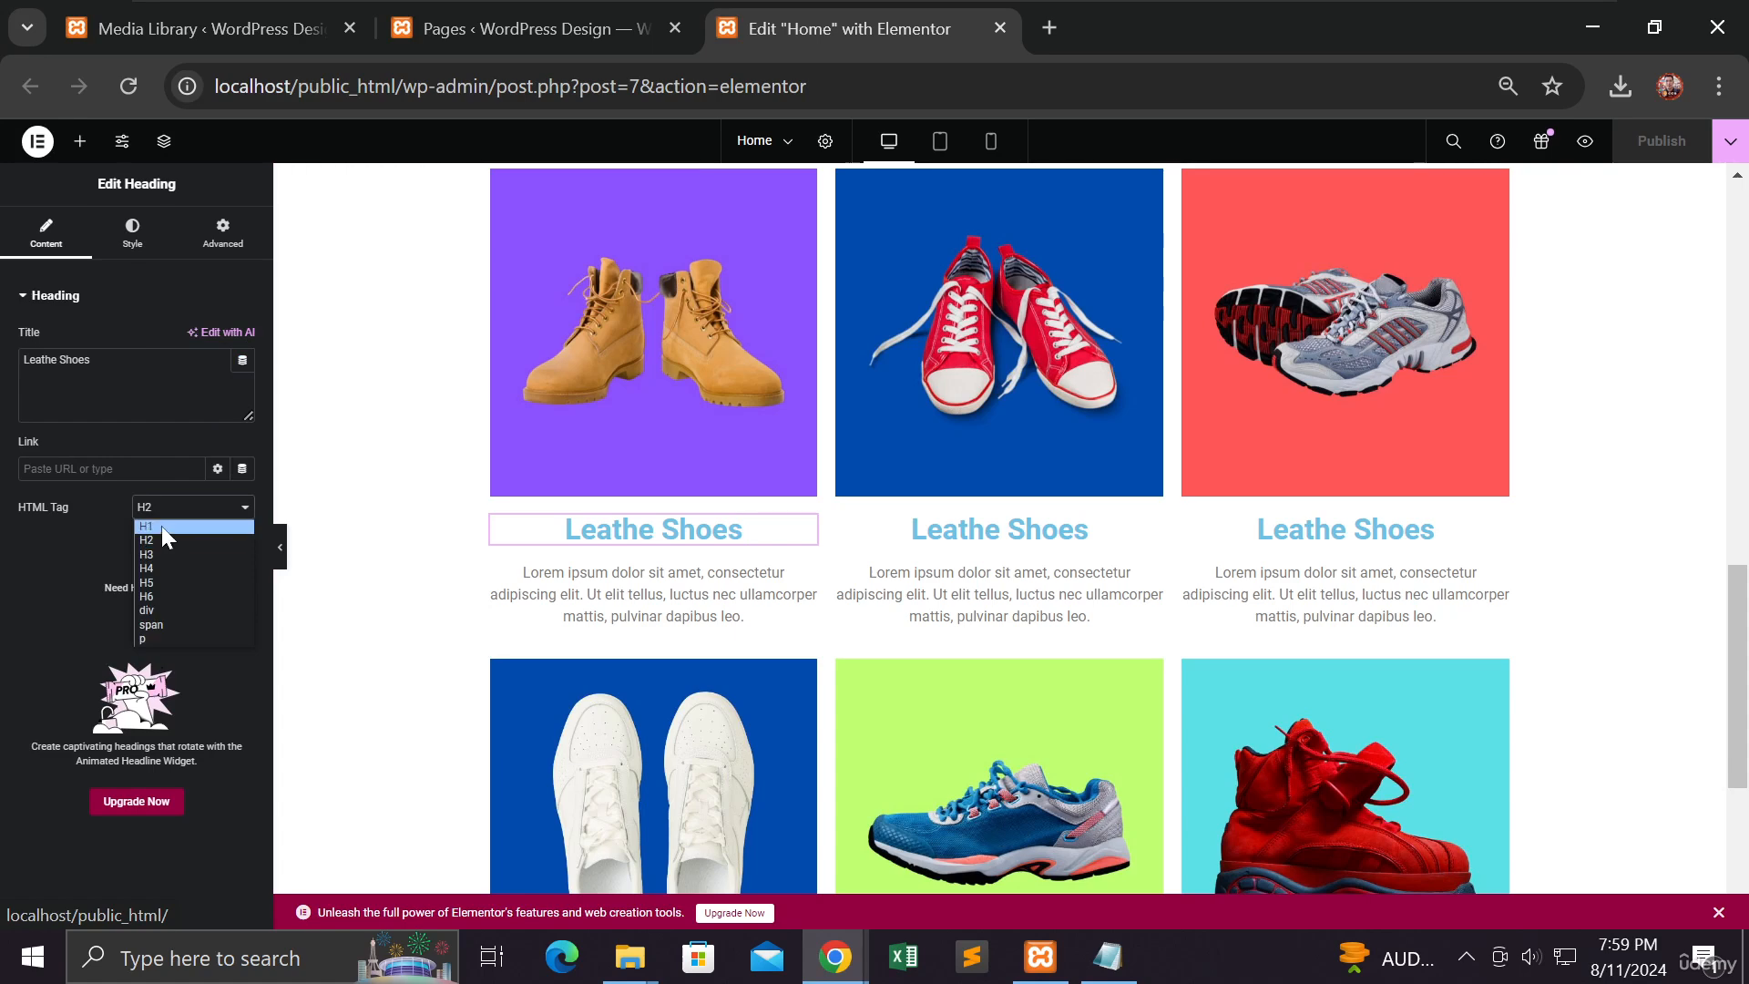
pyautogui.click(159, 536)
pyautogui.click(181, 510)
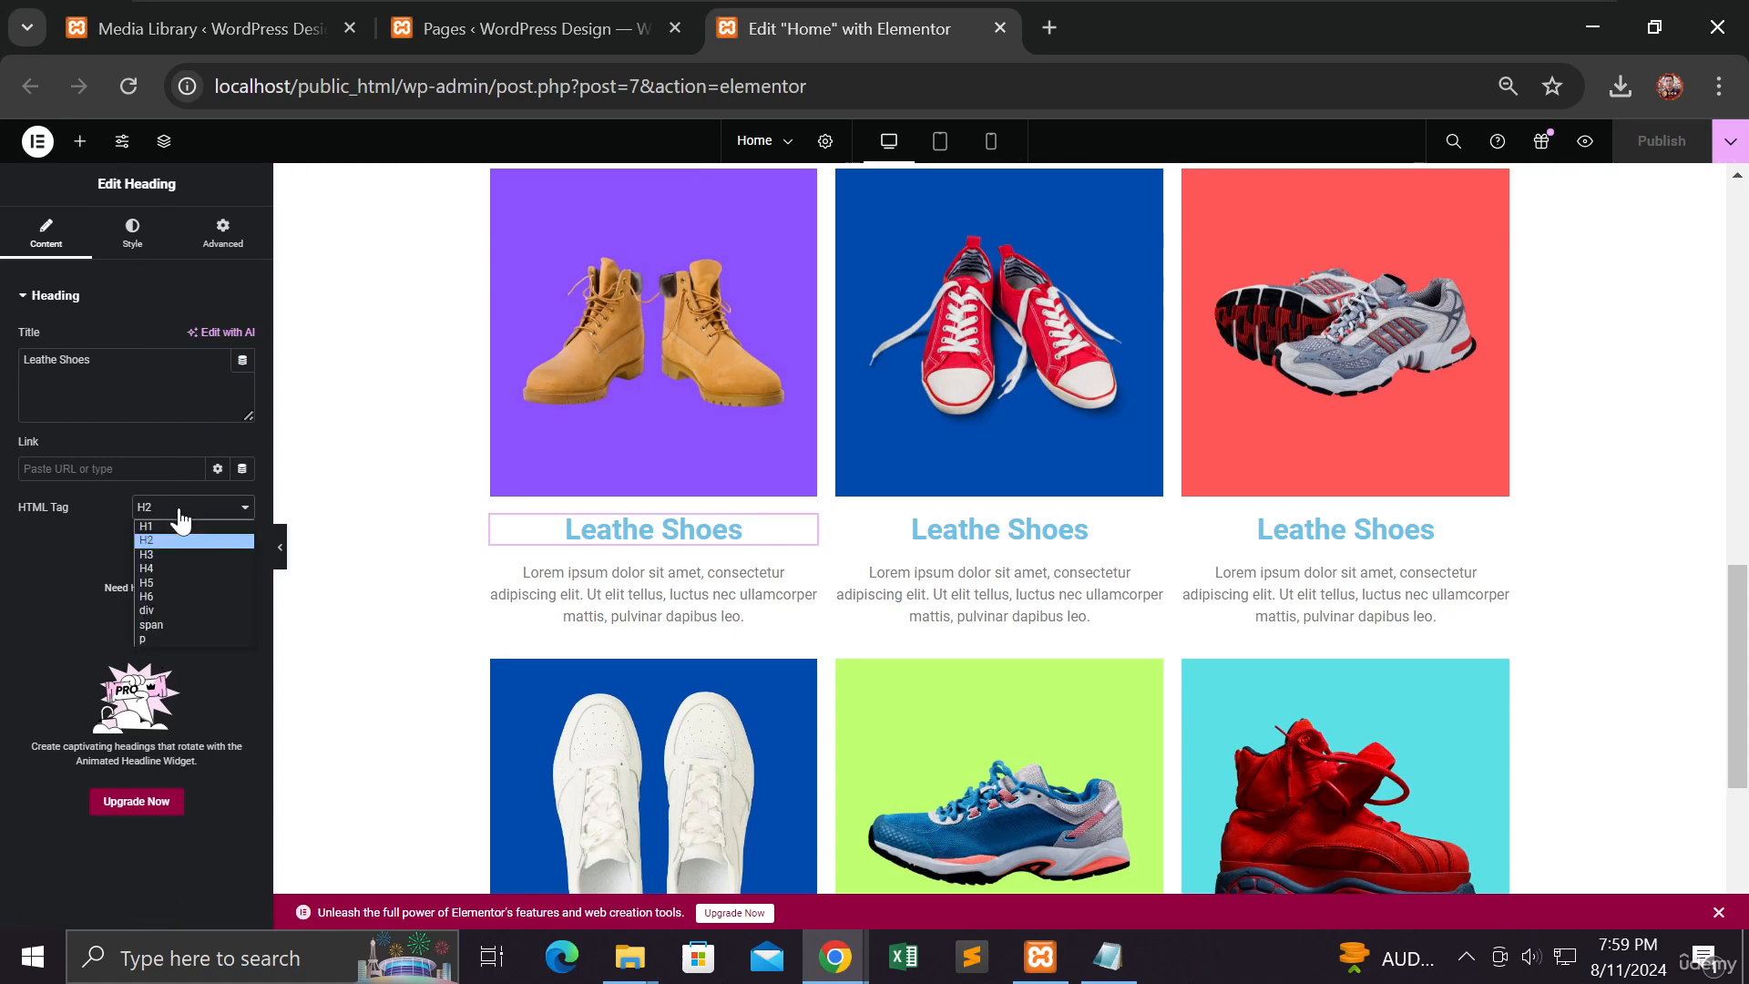
pyautogui.click(175, 527)
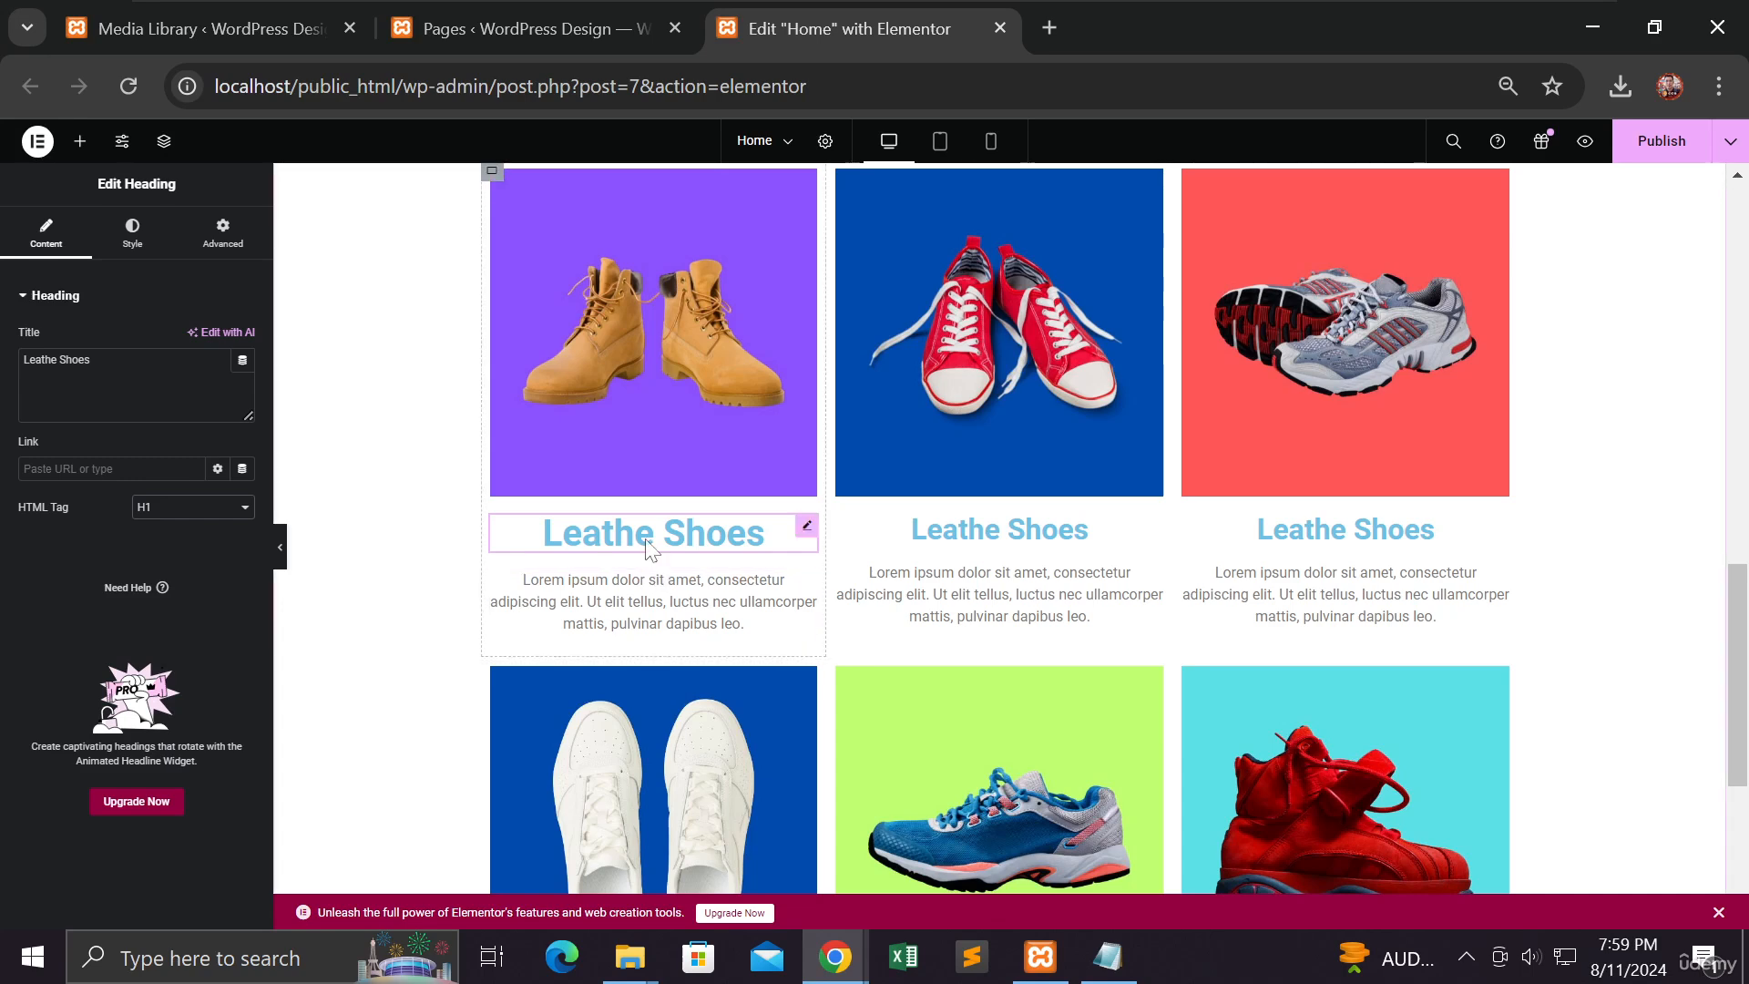
pyautogui.click(211, 510)
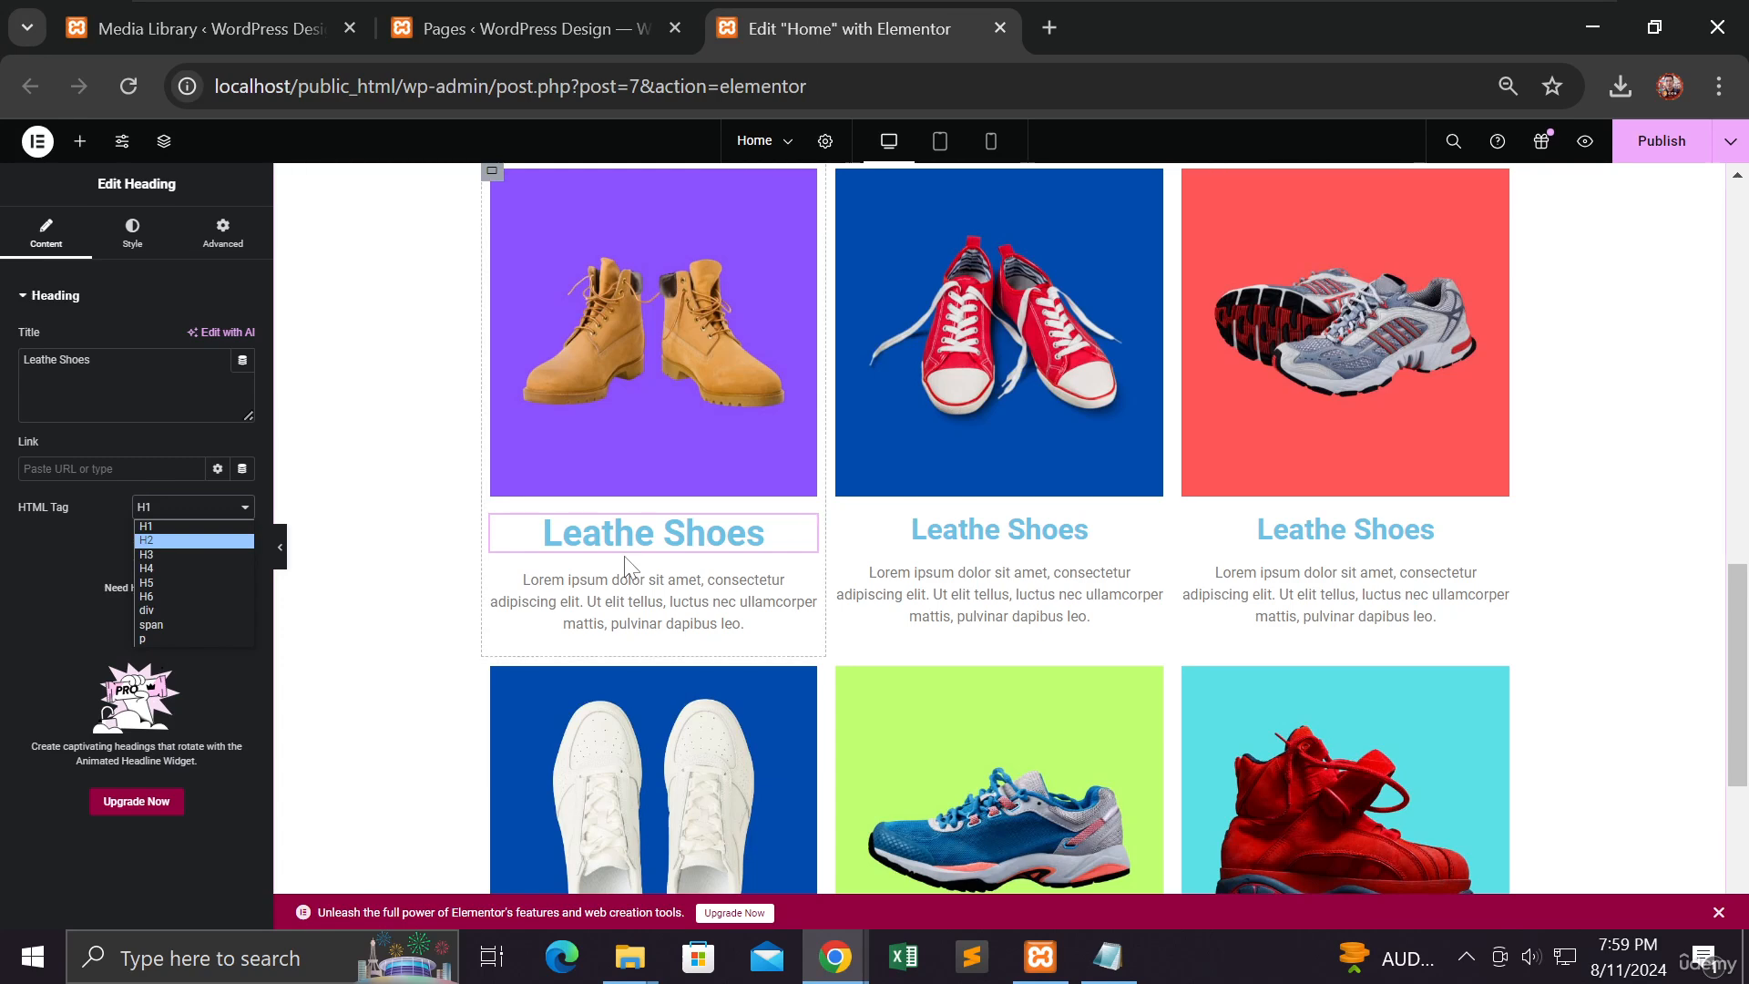
pyautogui.click(207, 539)
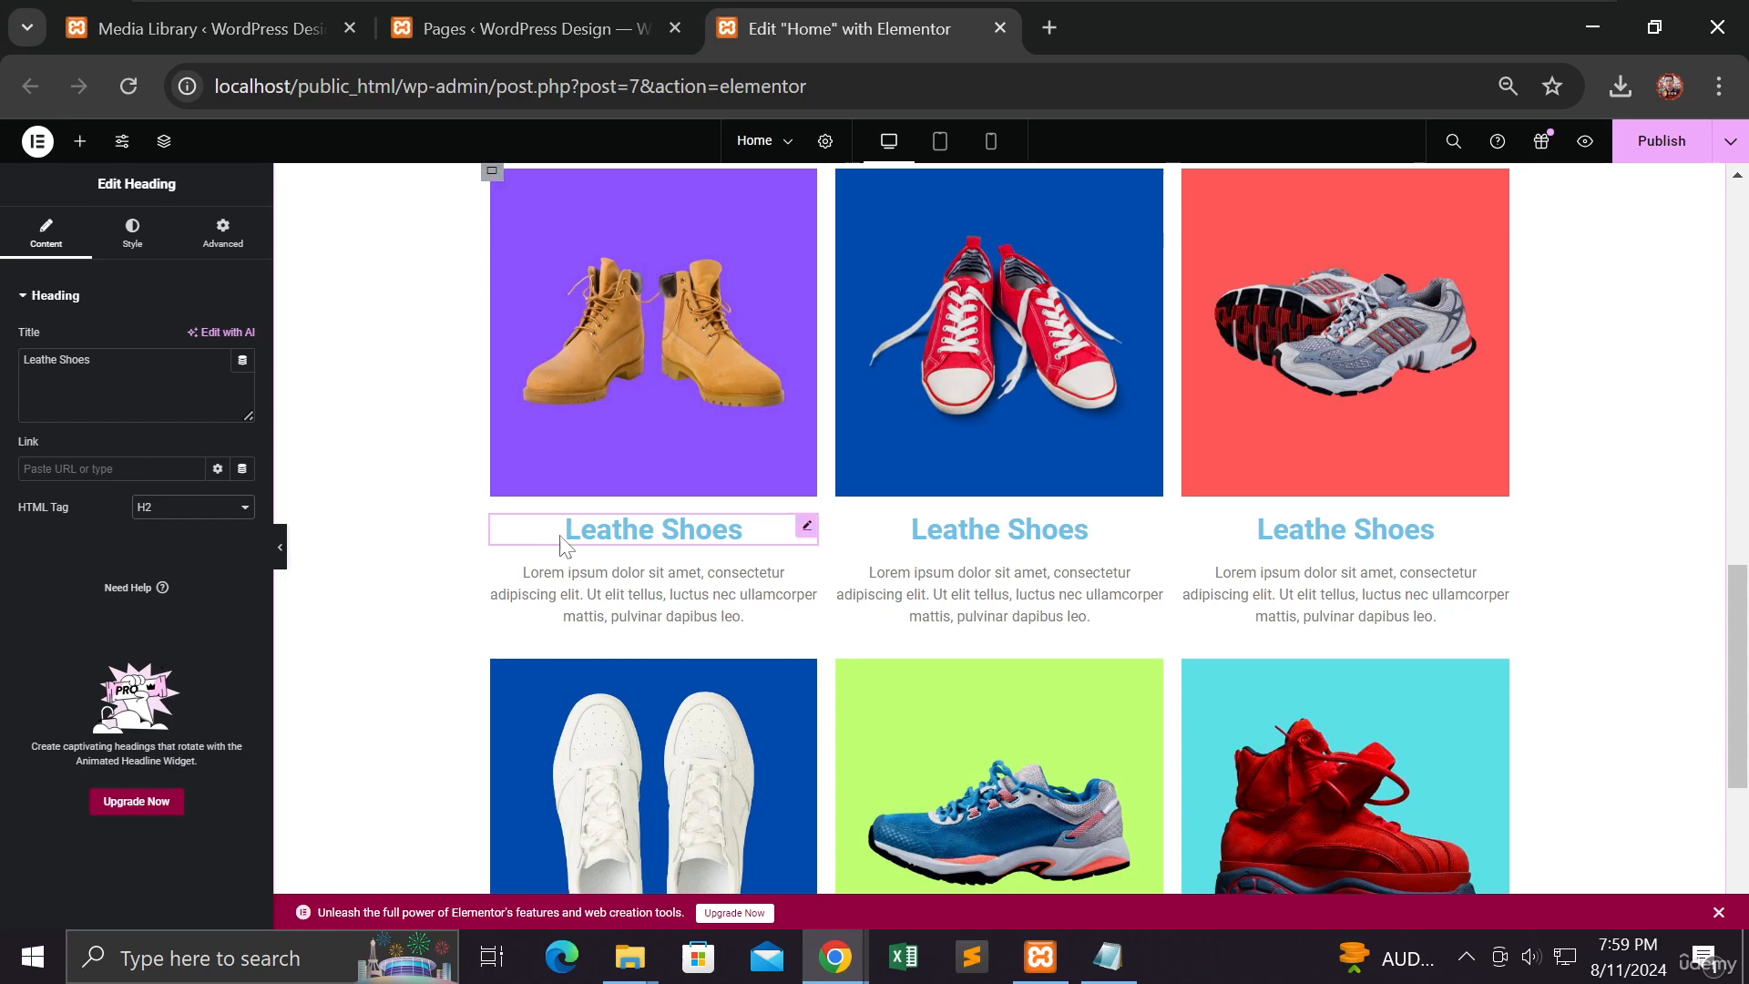
pyautogui.click(1085, 531)
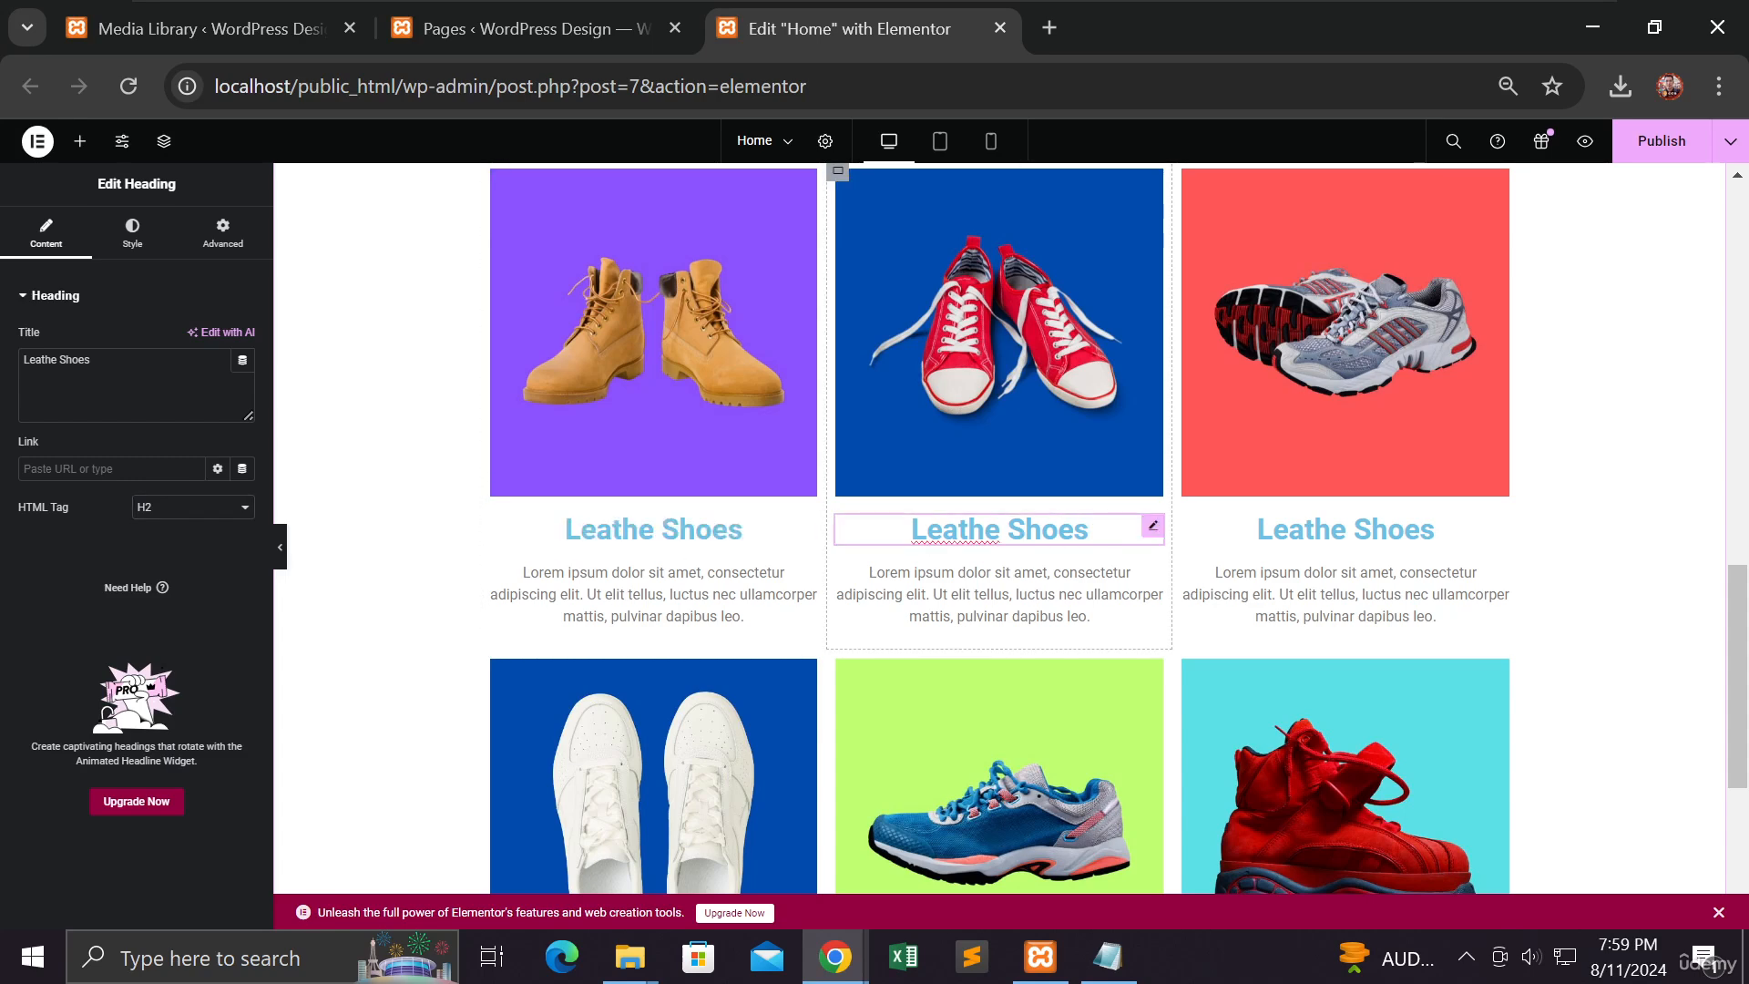
pyautogui.click(1298, 541)
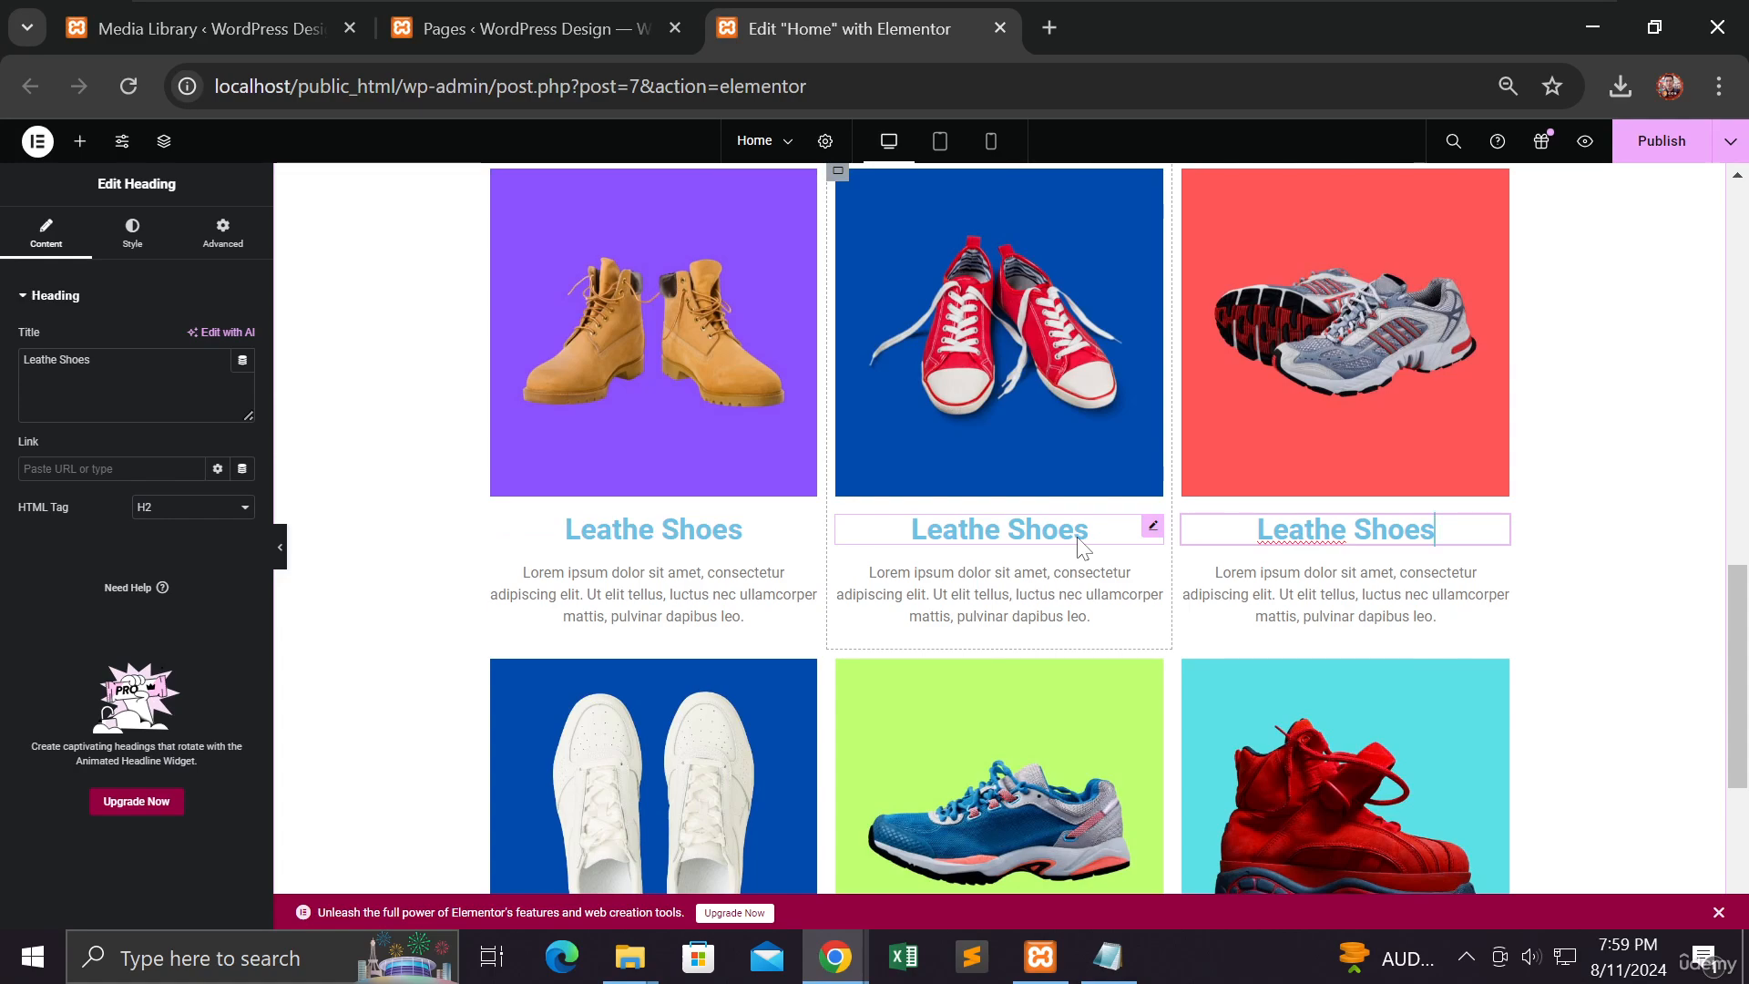
pyautogui.scroll(-3, 1082, 545)
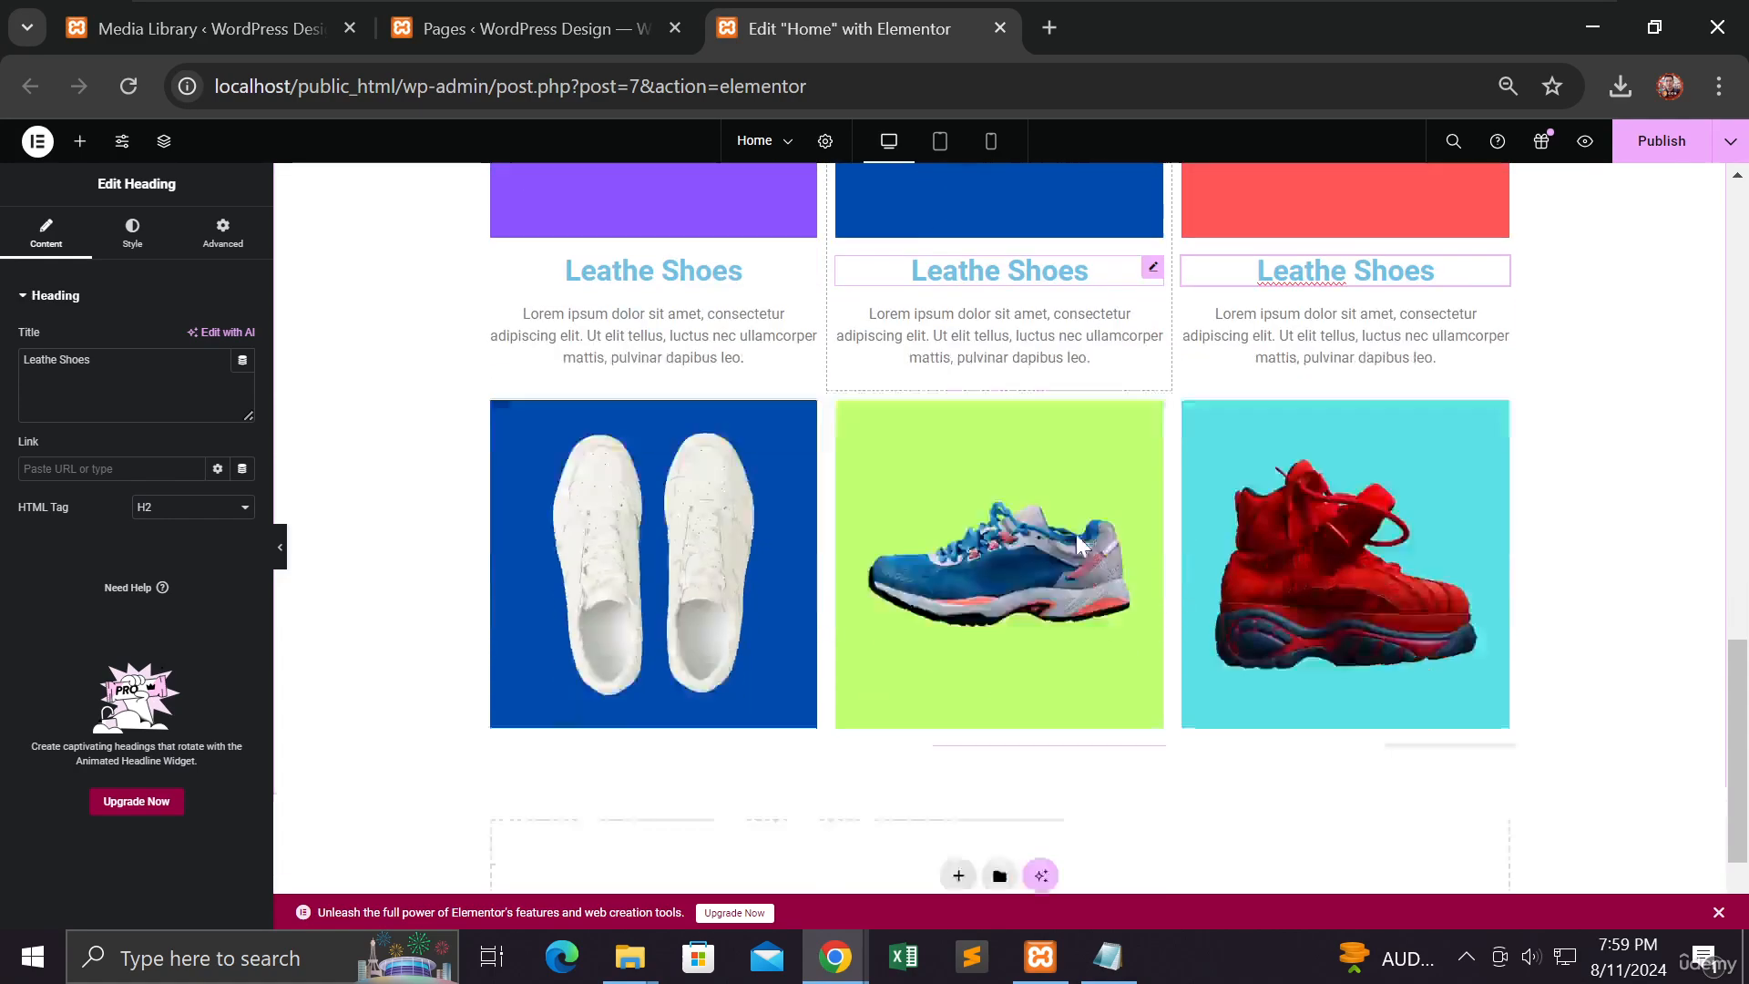
pyautogui.scroll(8, 1082, 545)
pyautogui.scroll(5, 1075, 531)
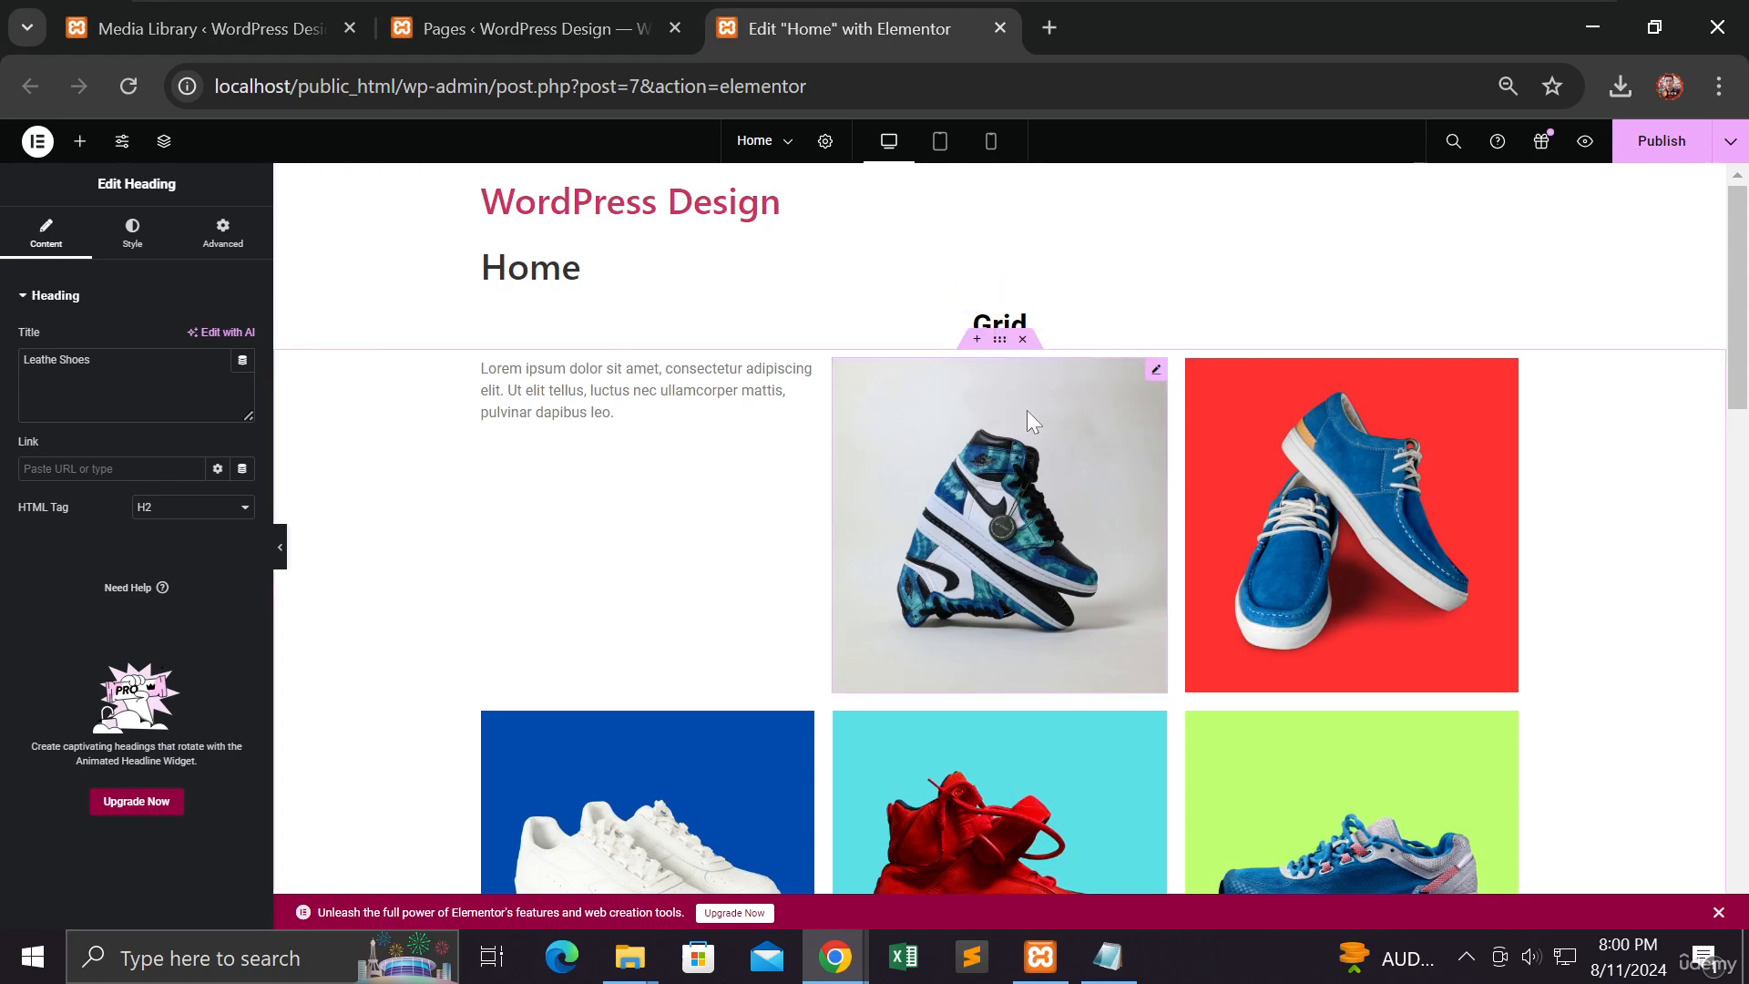
pyautogui.scroll(-3, 1025, 410)
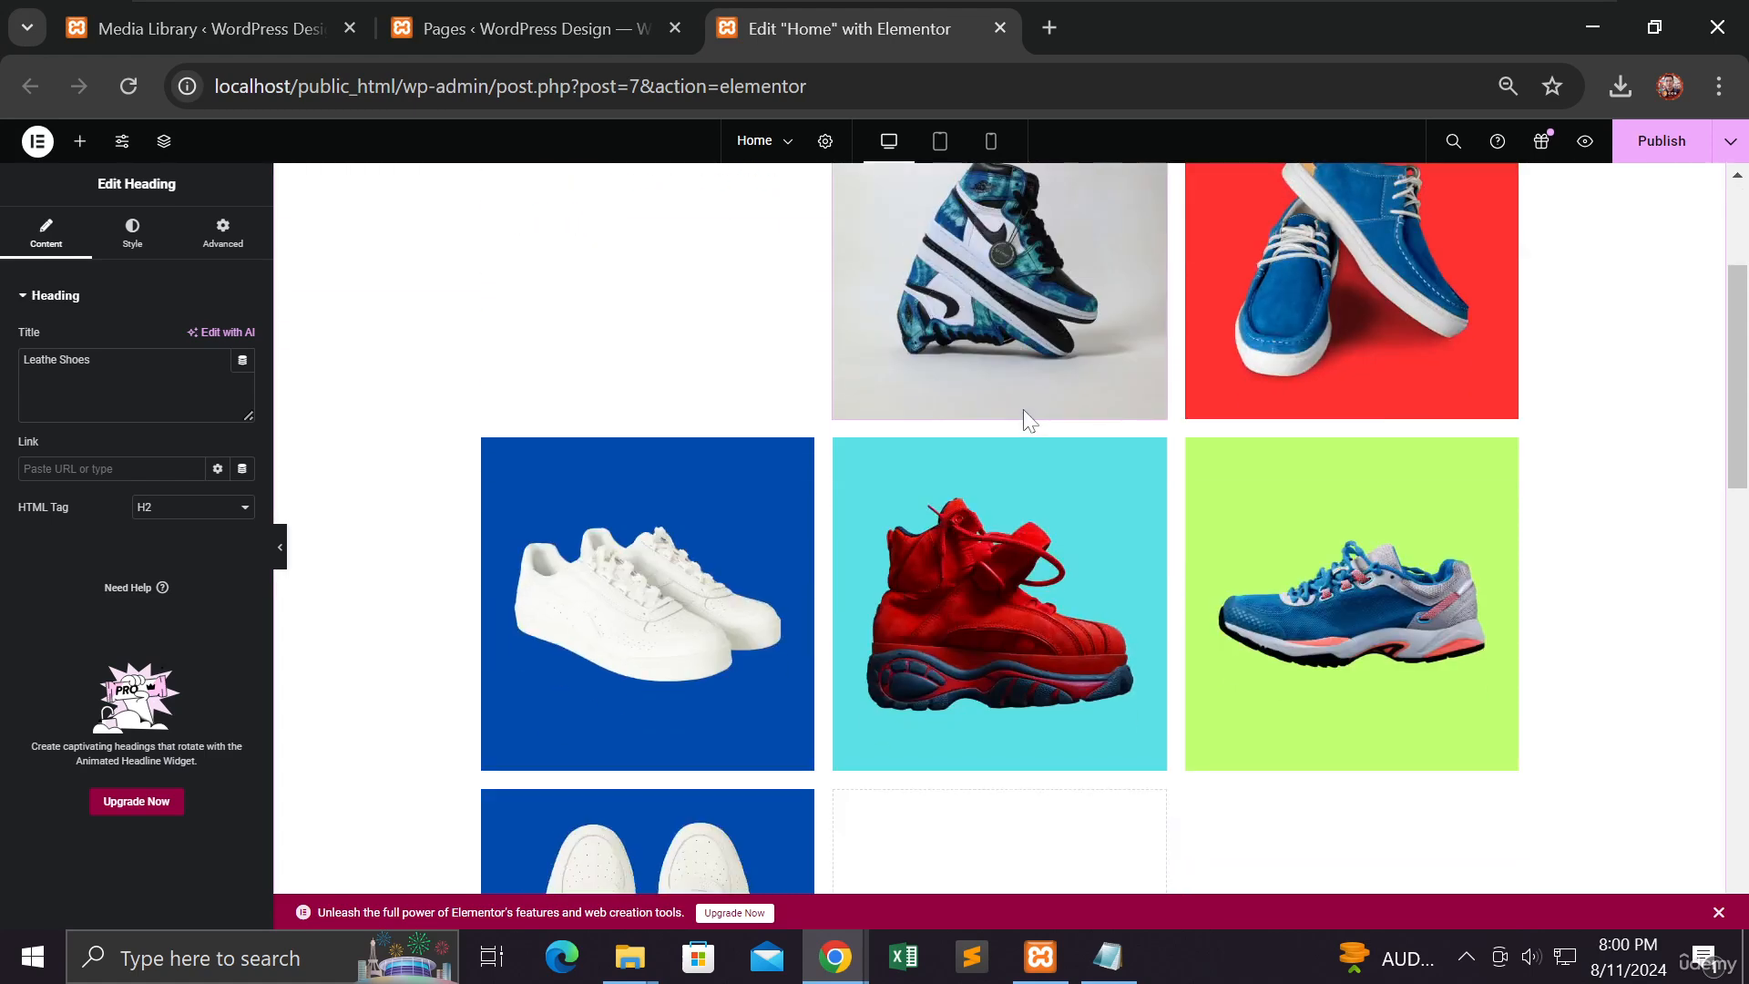
pyautogui.scroll(-3, 1023, 408)
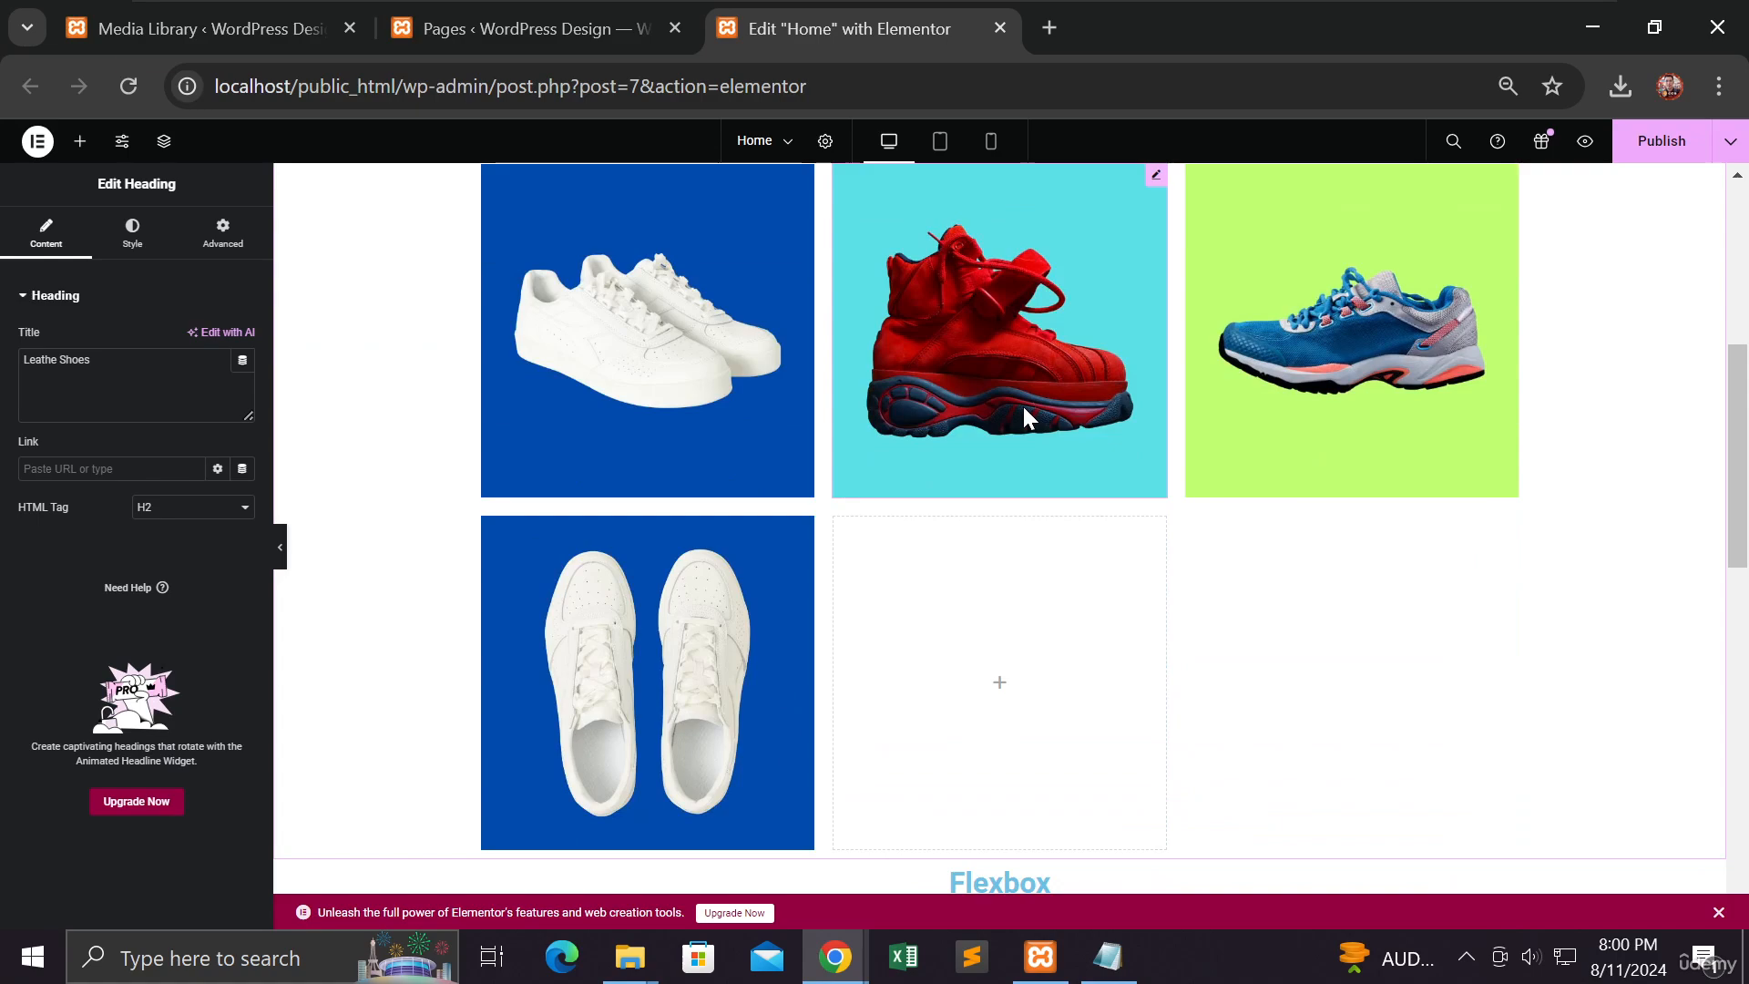
pyautogui.scroll(5, 1024, 406)
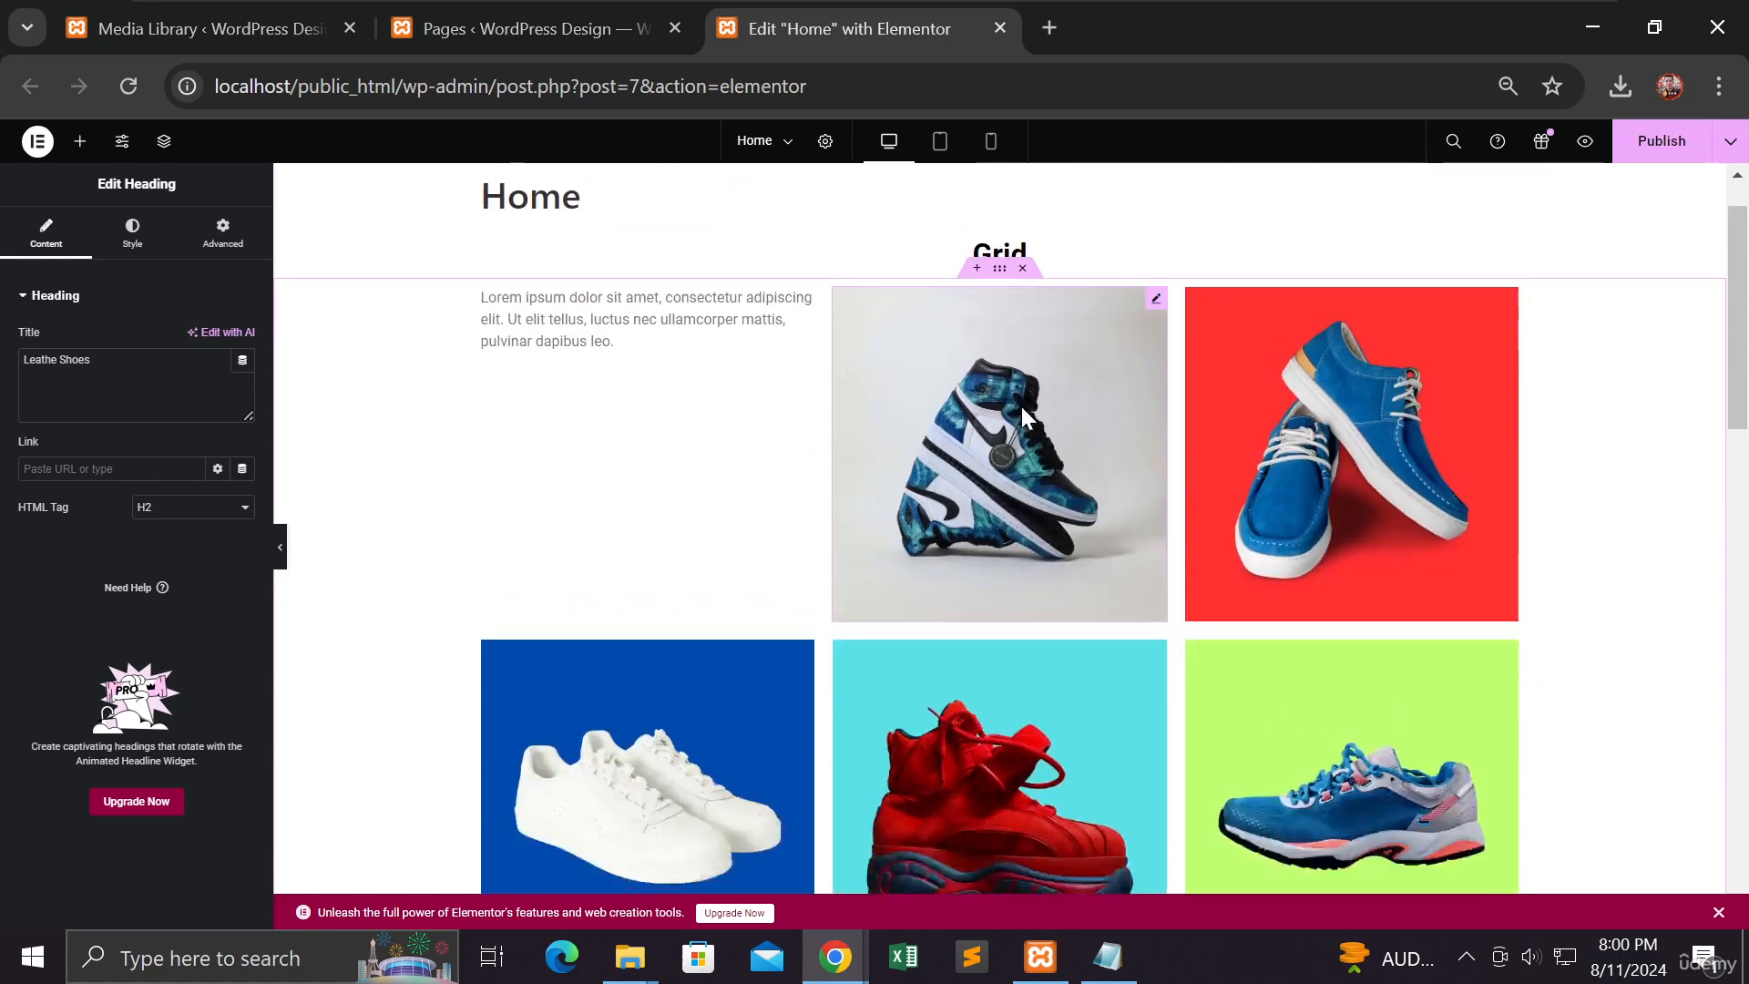
pyautogui.scroll(-10, 1022, 409)
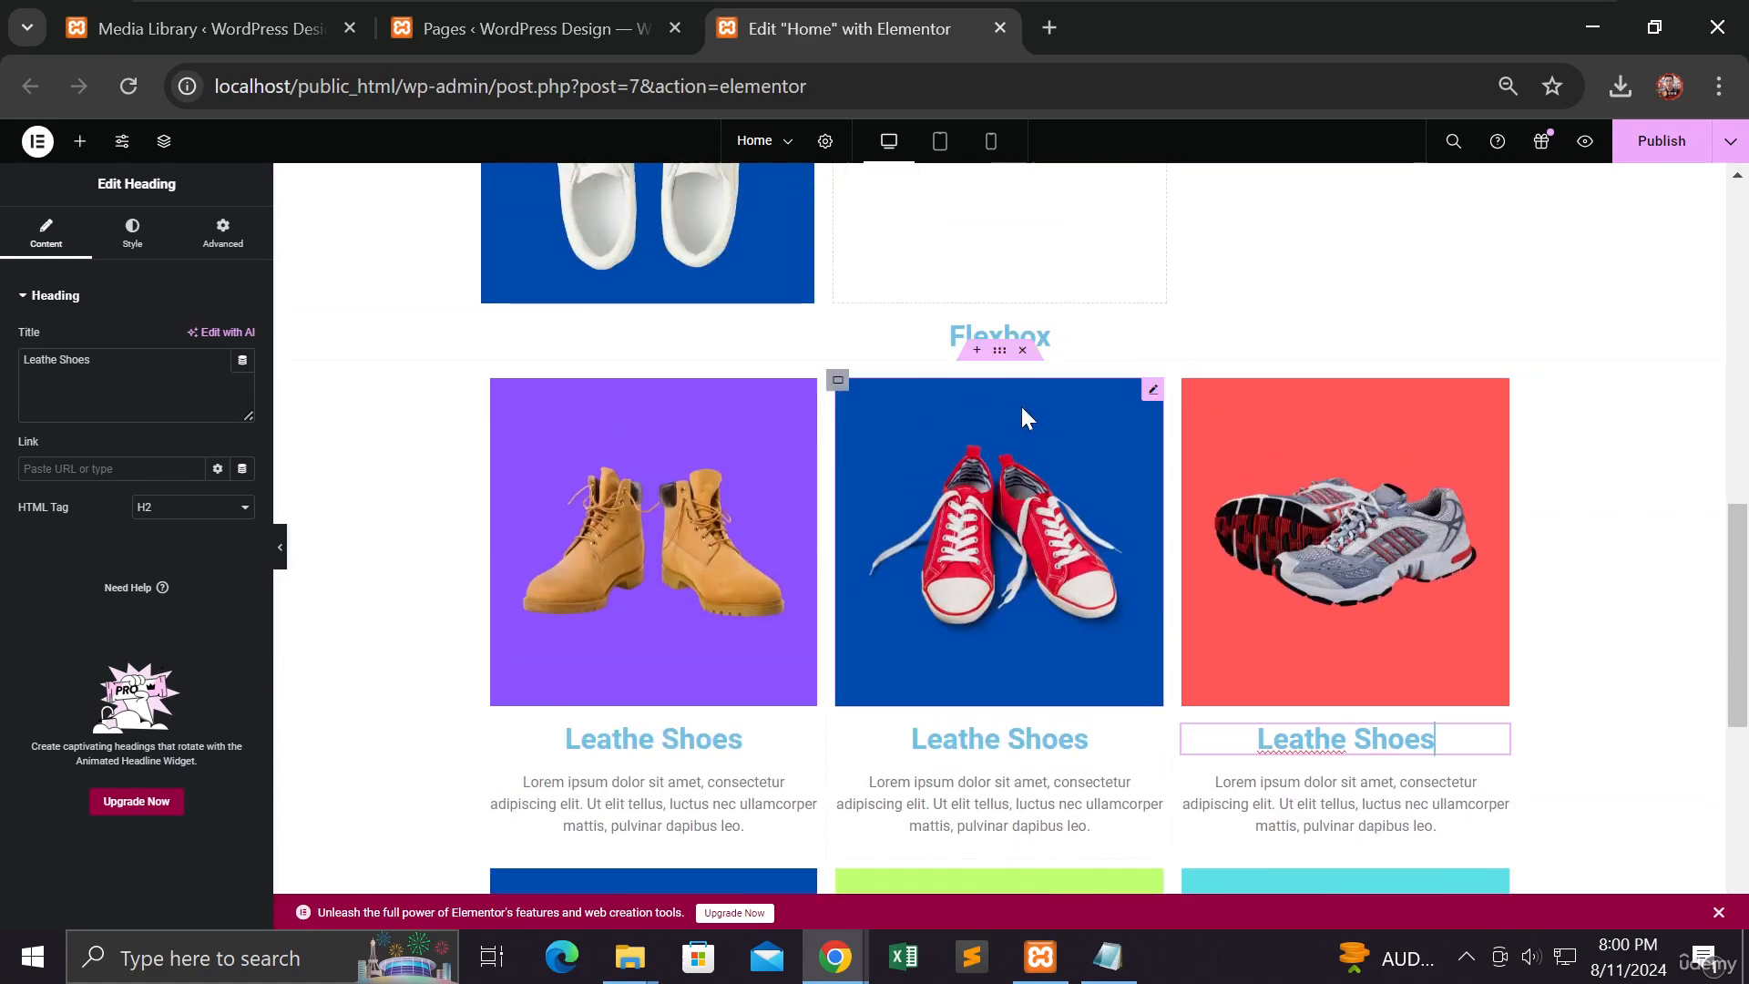
pyautogui.scroll(-3, 1022, 416)
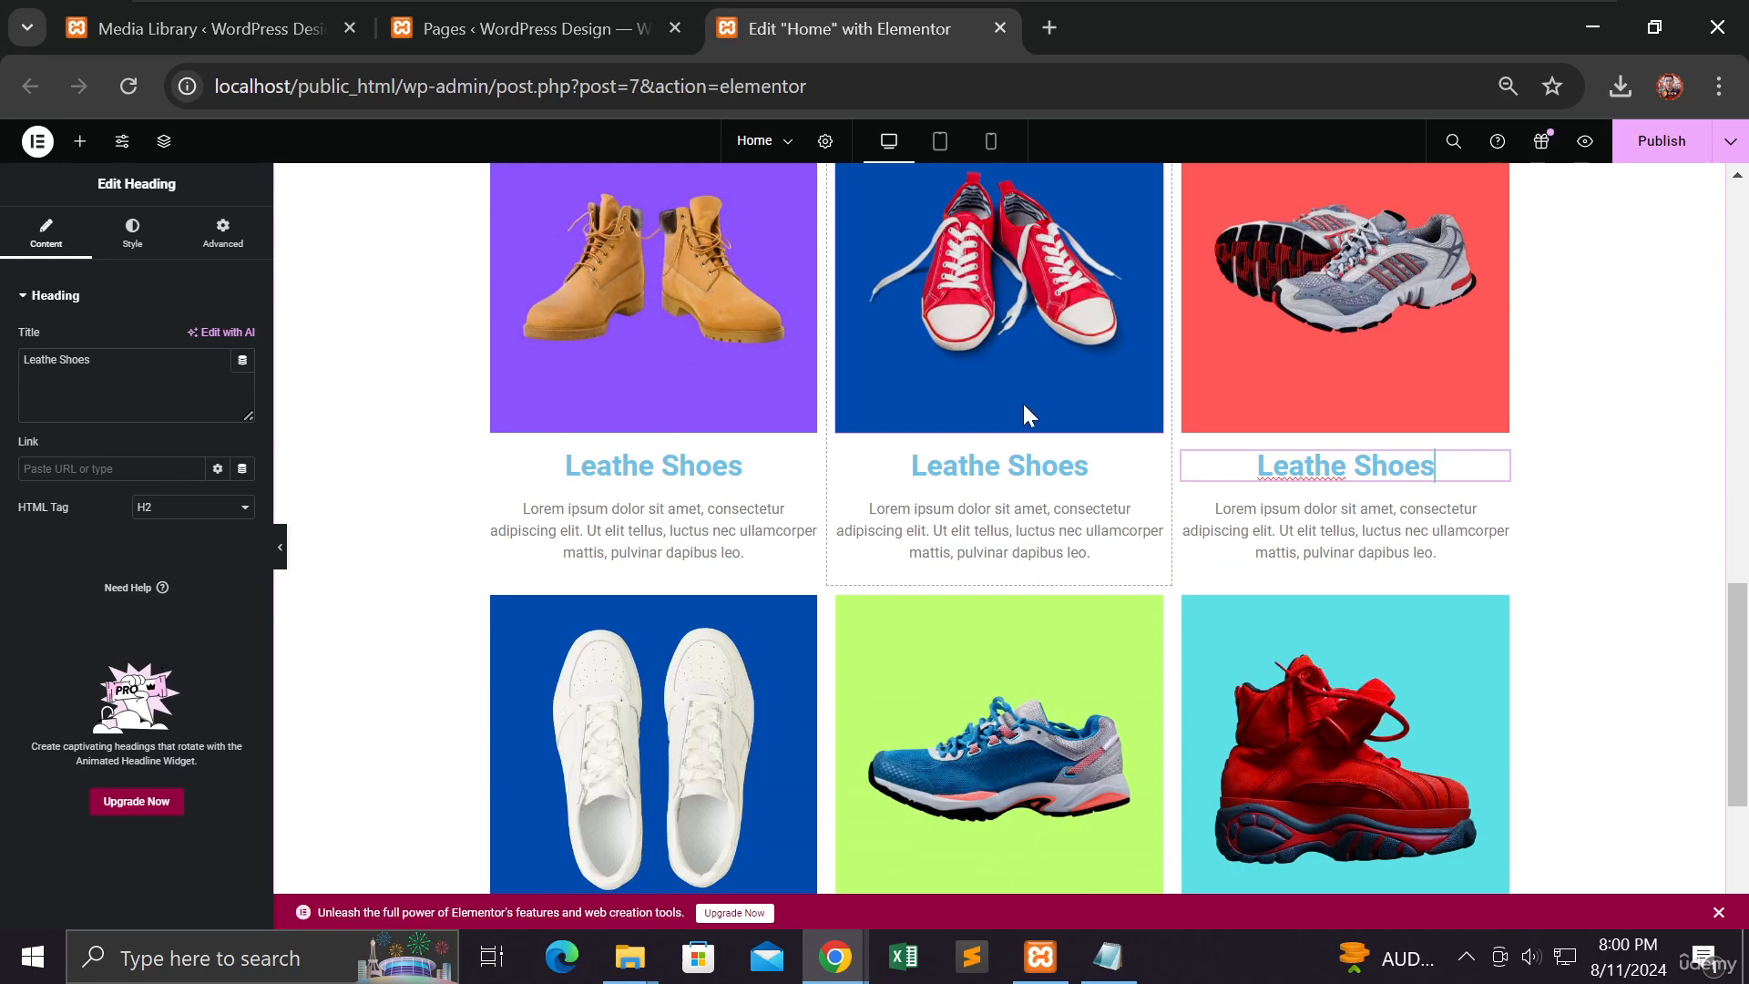
pyautogui.scroll(-4, 1024, 408)
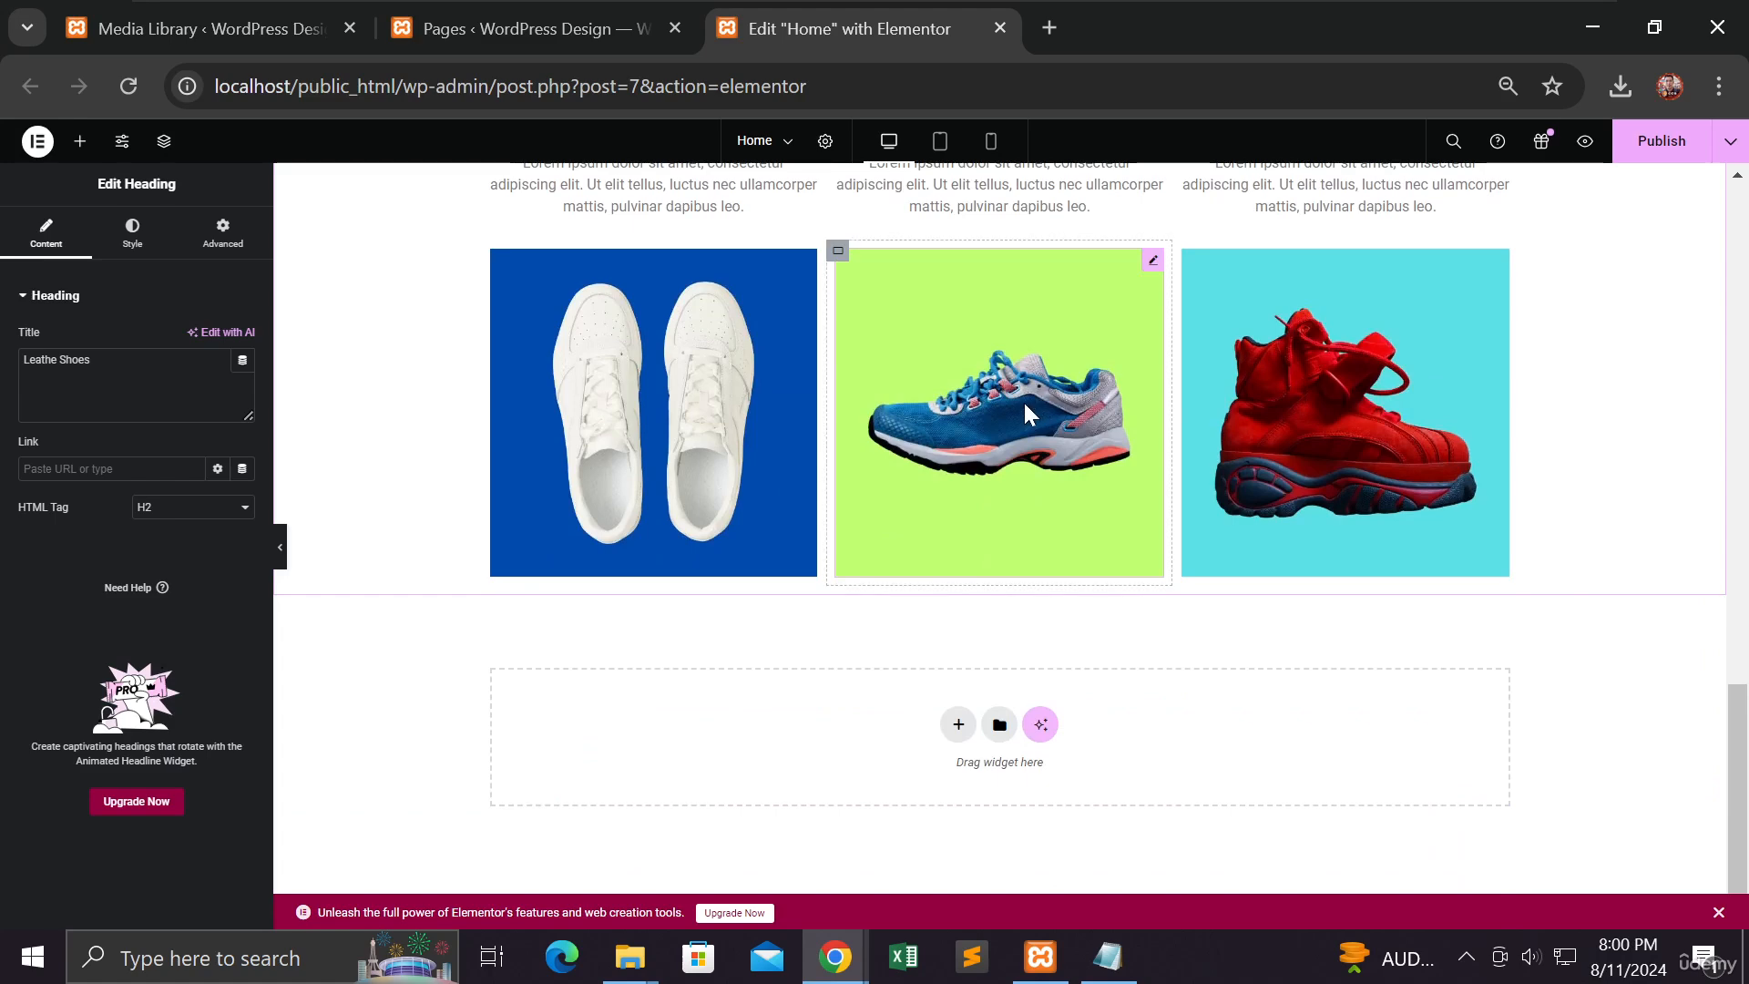